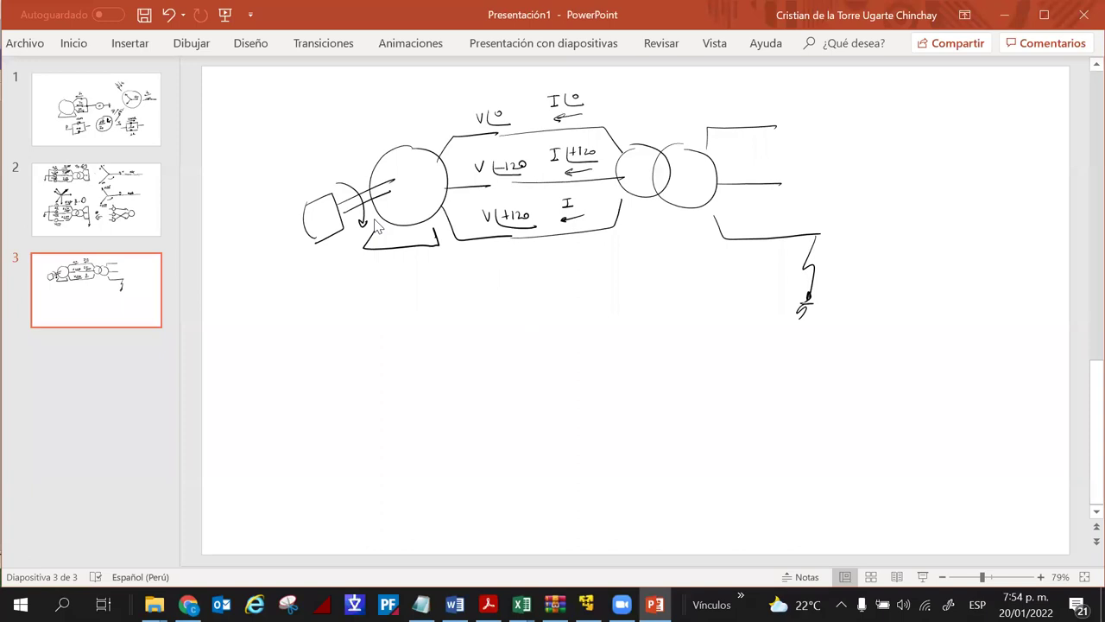
# - Label the third phase current with −120° and sketch a large circle containing a tilted rotor with curved pole ends
pyautogui.moveTo(579, 193)
pyautogui.mouseDown()
pyautogui.moveTo(607, 207)
pyautogui.moveTo(596, 202)
pyautogui.moveTo(610, 195)
pyautogui.mouseUp()
pyautogui.moveTo(516, 322)
pyautogui.mouseDown()
pyautogui.moveTo(436, 363)
pyautogui.moveTo(499, 489)
pyautogui.moveTo(566, 302)
pyautogui.moveTo(518, 304)
pyautogui.mouseUp()
pyautogui.moveTo(465, 406)
pyautogui.mouseDown()
pyautogui.moveTo(485, 457)
pyautogui.moveTo(468, 402)
pyautogui.moveTo(480, 408)
pyautogui.moveTo(602, 359)
pyautogui.moveTo(630, 394)
pyautogui.mouseUp()
pyautogui.moveTo(481, 449); pyautogui.dragTo(624, 394)
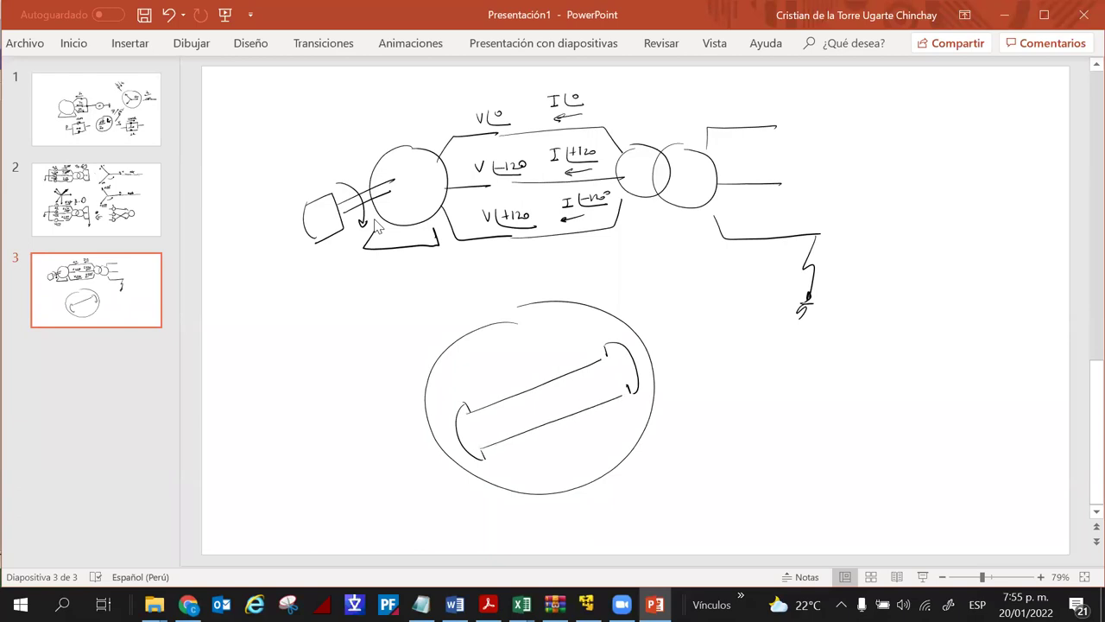
# - Draw small conductor circles inside both curved pole ends of the rotor
pyautogui.moveTo(615, 347); pyautogui.dragTo(624, 354)
pyautogui.moveTo(628, 364); pyautogui.dragTo(632, 375)
pyautogui.moveTo(463, 407); pyautogui.dragTo(465, 413)
pyautogui.moveTo(466, 424)
pyautogui.mouseDown()
pyautogui.moveTo(503, 406)
pyautogui.moveTo(515, 444)
pyautogui.mouseUp()
# - Wind a coil around the rotor core and connect its two ends to a battery symbol
pyautogui.moveTo(511, 394)
pyautogui.mouseDown()
pyautogui.moveTo(540, 414)
pyautogui.moveTo(546, 384)
pyautogui.moveTo(563, 380)
pyautogui.moveTo(584, 421)
pyautogui.mouseUp()
pyautogui.moveTo(588, 374); pyautogui.dragTo(598, 413)
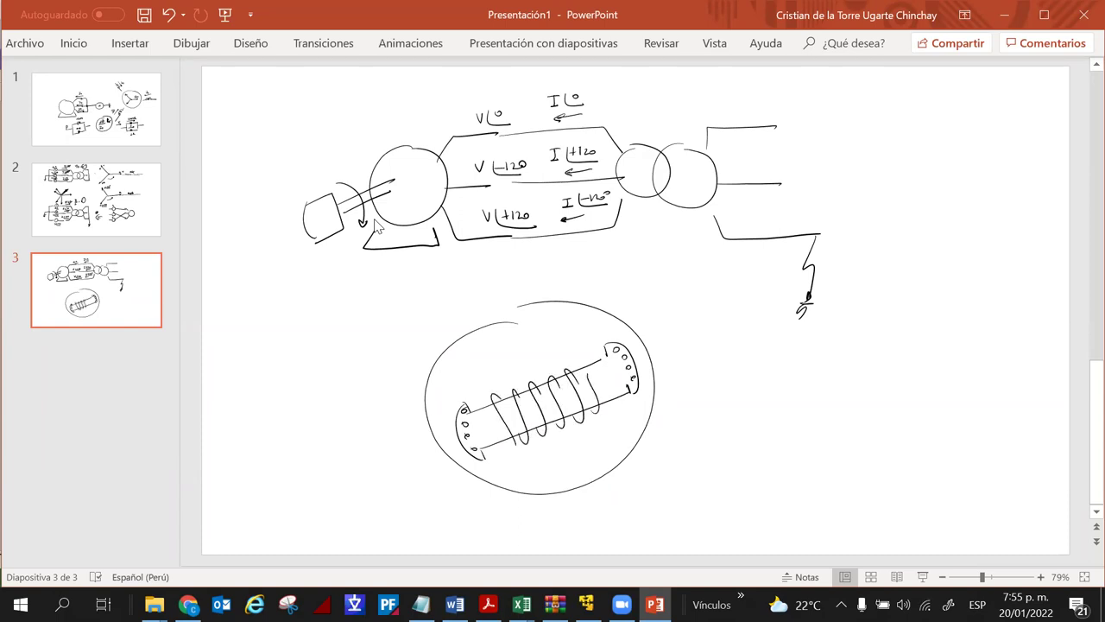
pyautogui.moveTo(587, 363); pyautogui.dragTo(625, 438)
pyautogui.moveTo(517, 443)
pyautogui.mouseDown()
pyautogui.moveTo(527, 475)
pyautogui.moveTo(576, 473)
pyautogui.mouseUp()
pyautogui.moveTo(581, 464); pyautogui.dragTo(625, 444)
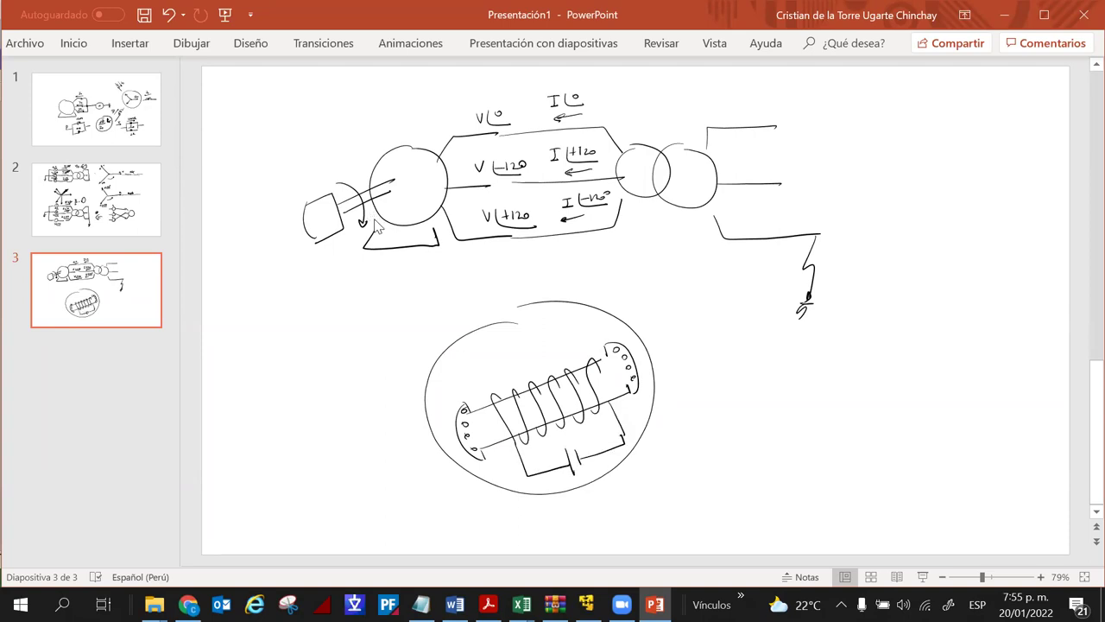
# - Draw three stator coil symbols spaced around the outside of the large circle
pyautogui.moveTo(673, 378); pyautogui.dragTo(763, 377)
pyautogui.moveTo(385, 271); pyautogui.dragTo(406, 292)
pyautogui.moveTo(412, 284)
pyautogui.mouseDown()
pyautogui.moveTo(396, 293)
pyautogui.moveTo(437, 328)
pyautogui.mouseUp()
pyautogui.moveTo(373, 534); pyautogui.dragTo(444, 474)
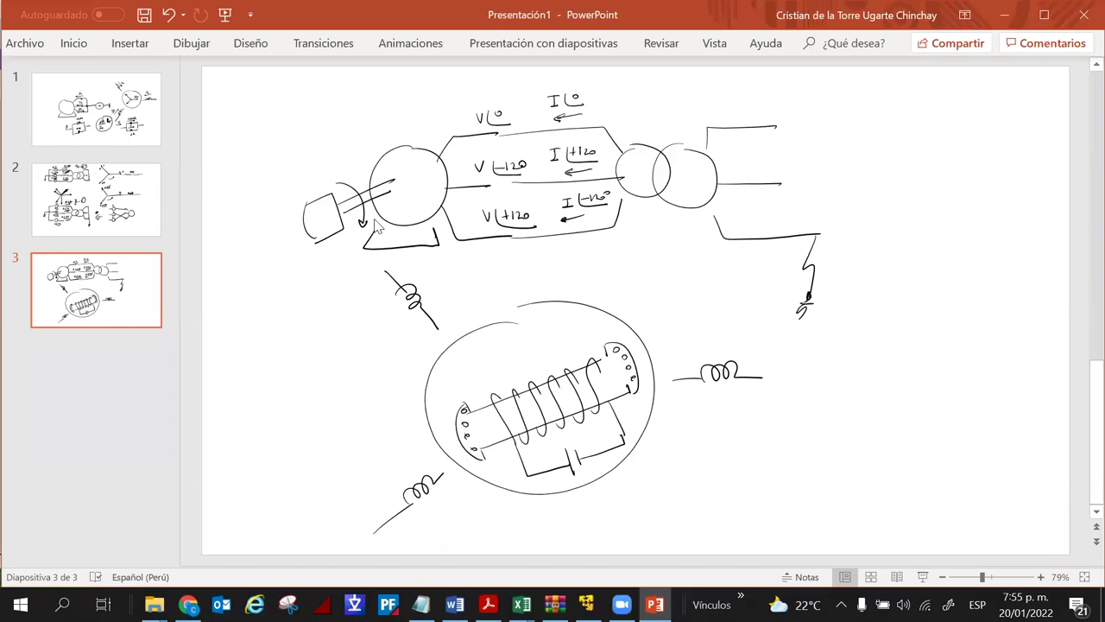
# - Draw the rotor flux arrow labelled φr with a curved rotation arrow marked Vsinc, bolding the arc along the pole
pyautogui.moveTo(535, 404)
pyautogui.mouseDown()
pyautogui.moveTo(680, 347)
pyautogui.moveTo(670, 330)
pyautogui.mouseUp()
pyautogui.moveTo(666, 307)
pyautogui.mouseDown()
pyautogui.moveTo(669, 339)
pyautogui.moveTo(684, 322)
pyautogui.mouseUp()
pyautogui.moveTo(639, 365)
pyautogui.mouseDown()
pyautogui.moveTo(618, 325)
pyautogui.moveTo(627, 332)
pyautogui.moveTo(630, 297)
pyautogui.moveTo(637, 313)
pyautogui.moveTo(658, 295)
pyautogui.mouseUp()
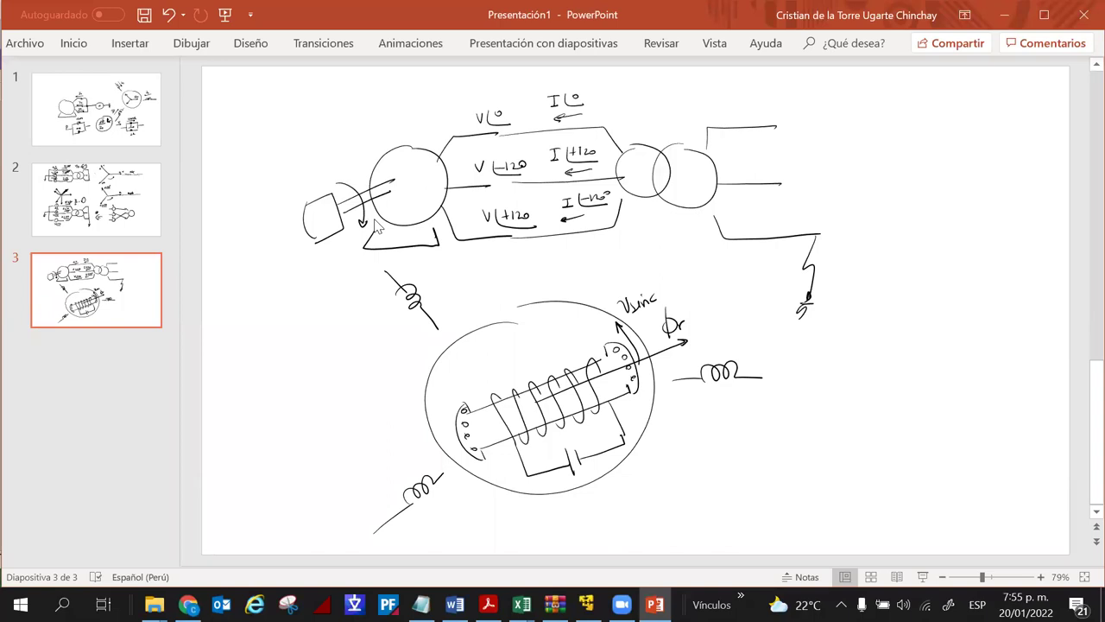
pyautogui.moveTo(623, 333); pyautogui.dragTo(646, 401)
# - Write the generator output currents I∠0, I∠−120 and I∠120° above the three phase voltages, with a direction arrow
pyautogui.moveTo(473, 91); pyautogui.dragTo(502, 91)
pyautogui.moveTo(482, 84); pyautogui.dragTo(502, 76)
pyautogui.moveTo(473, 147); pyautogui.dragTo(520, 145)
pyautogui.moveTo(475, 192)
pyautogui.mouseDown()
pyautogui.moveTo(480, 202)
pyautogui.moveTo(532, 203)
pyautogui.moveTo(510, 198)
pyautogui.mouseUp()
pyautogui.moveTo(513, 192); pyautogui.dragTo(517, 197)
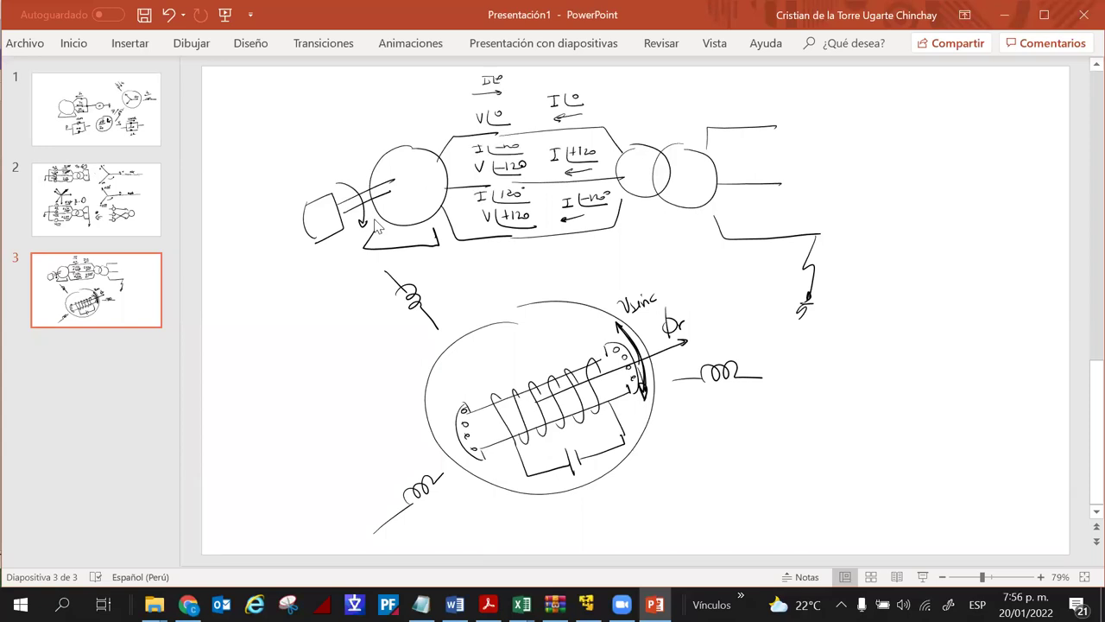
# - Add an outward-pointing arrow beside each of the three stator coils
pyautogui.moveTo(698, 354); pyautogui.dragTo(742, 351)
pyautogui.moveTo(732, 347); pyautogui.dragTo(733, 357)
pyautogui.moveTo(438, 290)
pyautogui.mouseDown()
pyautogui.moveTo(425, 265)
pyautogui.moveTo(432, 273)
pyautogui.mouseUp()
pyautogui.moveTo(406, 465); pyautogui.dragTo(377, 489)
pyautogui.moveTo(376, 481); pyautogui.dragTo(385, 489)
# - Draw the stator flux arrow labelled φs from the rotor centre, with a clockwise rotation arrow marked Vsinc and underlined
pyautogui.moveTo(533, 402)
pyautogui.mouseDown()
pyautogui.moveTo(701, 442)
pyautogui.moveTo(690, 447)
pyautogui.mouseUp()
pyautogui.moveTo(716, 434); pyautogui.dragTo(711, 457)
pyautogui.moveTo(726, 451); pyautogui.dragTo(722, 460)
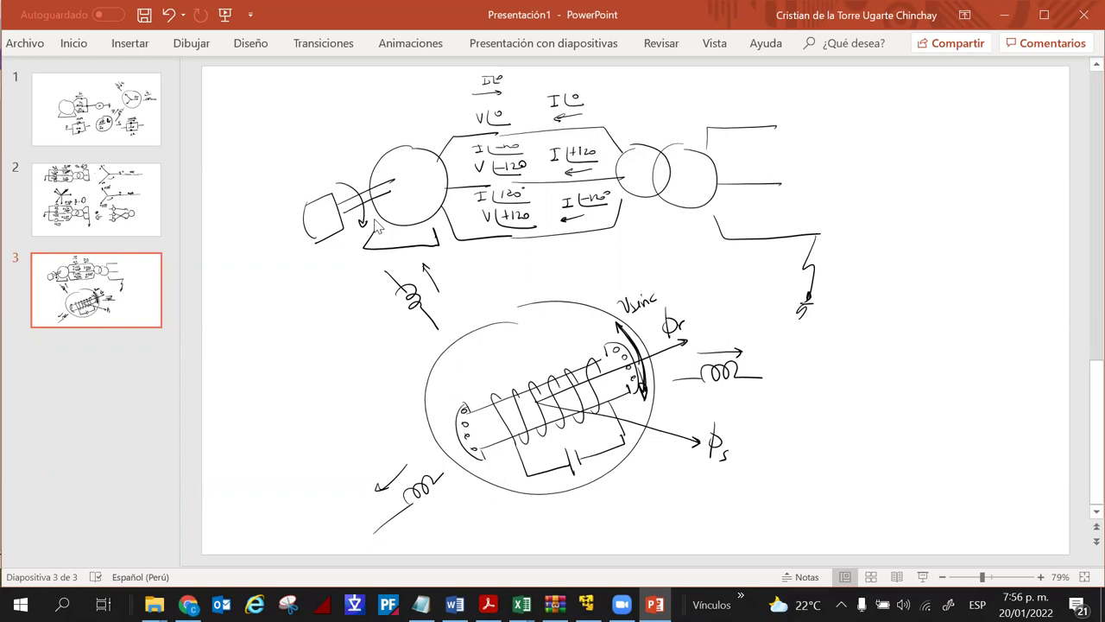
pyautogui.moveTo(682, 414)
pyautogui.mouseDown()
pyautogui.moveTo(684, 486)
pyautogui.moveTo(703, 501)
pyautogui.mouseUp()
pyautogui.moveTo(713, 492); pyautogui.dragTo(715, 516)
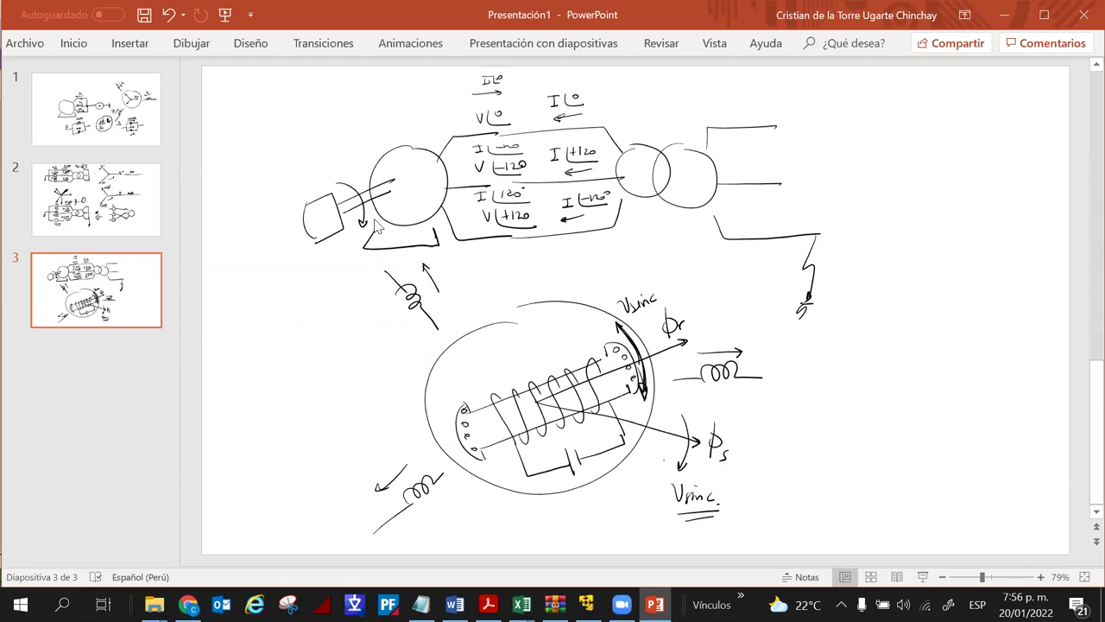
# - Draw a stick figure standing on the rotor and outline the conductor groups at both poles
pyautogui.moveTo(577, 328)
pyautogui.mouseDown()
pyautogui.moveTo(584, 360)
pyautogui.moveTo(592, 354)
pyautogui.mouseUp()
pyautogui.moveTo(462, 399)
pyautogui.mouseDown()
pyautogui.moveTo(458, 425)
pyautogui.moveTo(481, 457)
pyautogui.mouseUp()
pyautogui.moveTo(615, 345); pyautogui.dragTo(635, 385)
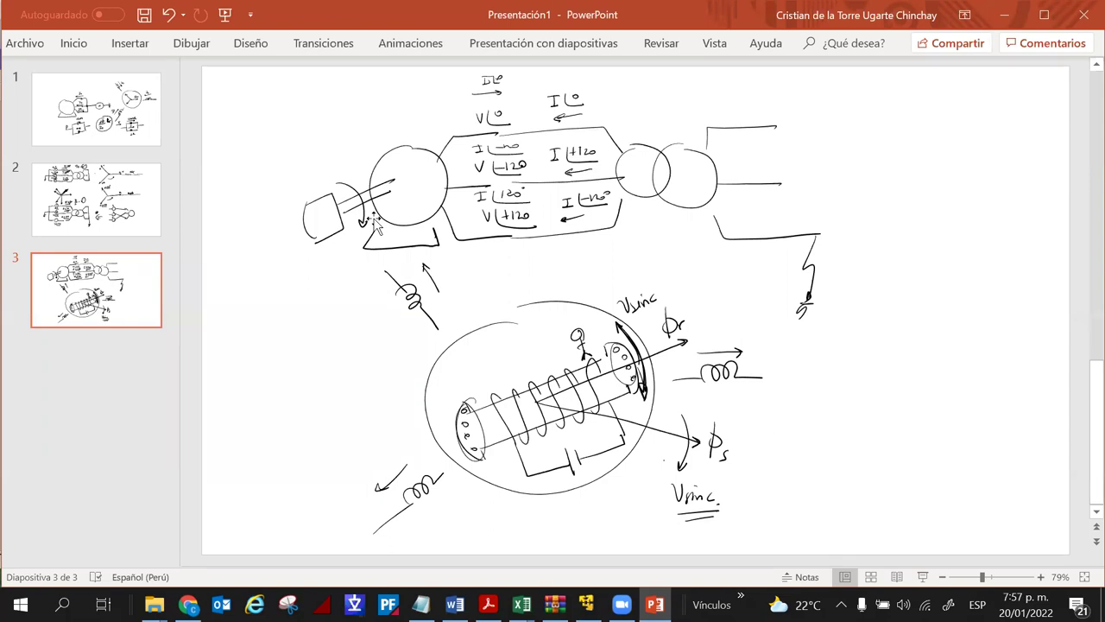
# - Write the induced voltage equation Vind = −N dφ/dt beside the diagram, underlined, with φ and t circled and a mark before it
pyautogui.moveTo(860, 286); pyautogui.dragTo(874, 284)
pyautogui.moveTo(879, 289)
pyautogui.mouseDown()
pyautogui.moveTo(880, 300)
pyautogui.moveTo(901, 282)
pyautogui.moveTo(915, 287)
pyautogui.mouseUp()
pyautogui.moveTo(905, 294); pyautogui.dragTo(915, 293)
pyautogui.moveTo(927, 290)
pyautogui.mouseDown()
pyautogui.moveTo(963, 271)
pyautogui.moveTo(967, 297)
pyautogui.moveTo(948, 319)
pyautogui.mouseUp()
pyautogui.moveTo(950, 302)
pyautogui.mouseDown()
pyautogui.moveTo(967, 301)
pyautogui.moveTo(961, 319)
pyautogui.mouseUp()
pyautogui.moveTo(852, 337); pyautogui.dragTo(1007, 333)
pyautogui.moveTo(976, 274)
pyautogui.mouseDown()
pyautogui.moveTo(963, 290)
pyautogui.moveTo(975, 273)
pyautogui.mouseUp()
pyautogui.moveTo(960, 304)
pyautogui.mouseDown()
pyautogui.moveTo(953, 316)
pyautogui.moveTo(962, 304)
pyautogui.mouseUp()
pyautogui.moveTo(847, 288); pyautogui.dragTo(835, 300)
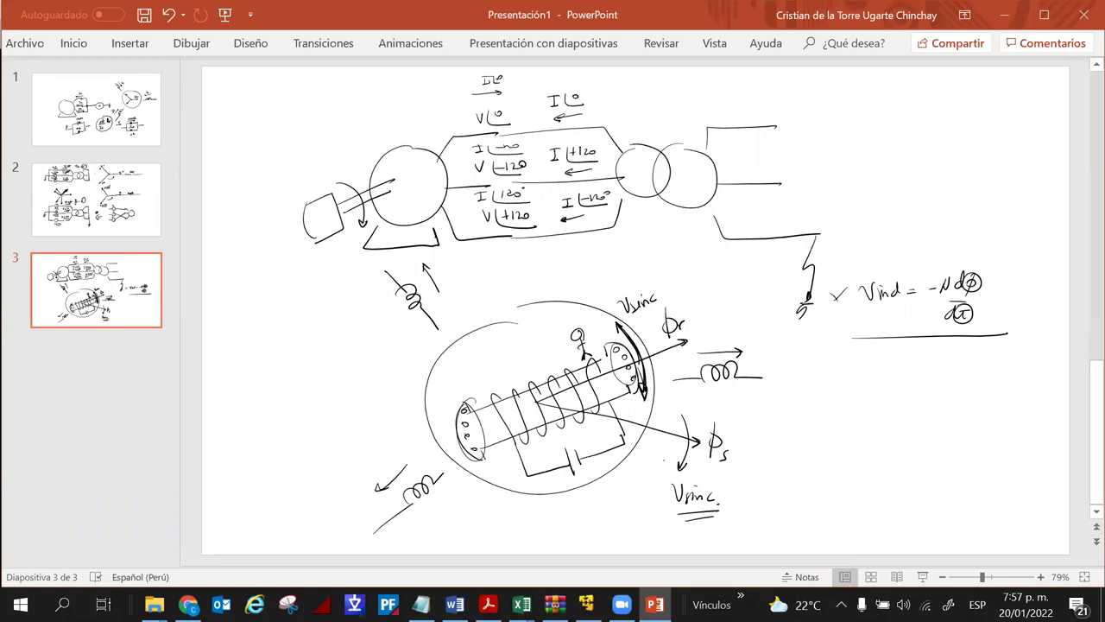
# - Draw a second stator flux arrow labelled φs− from the rotor centre, with a counterclockwise rotation arrow marked Vsinc
pyautogui.moveTo(533, 398)
pyautogui.mouseDown()
pyautogui.moveTo(606, 264)
pyautogui.moveTo(624, 265)
pyautogui.mouseUp()
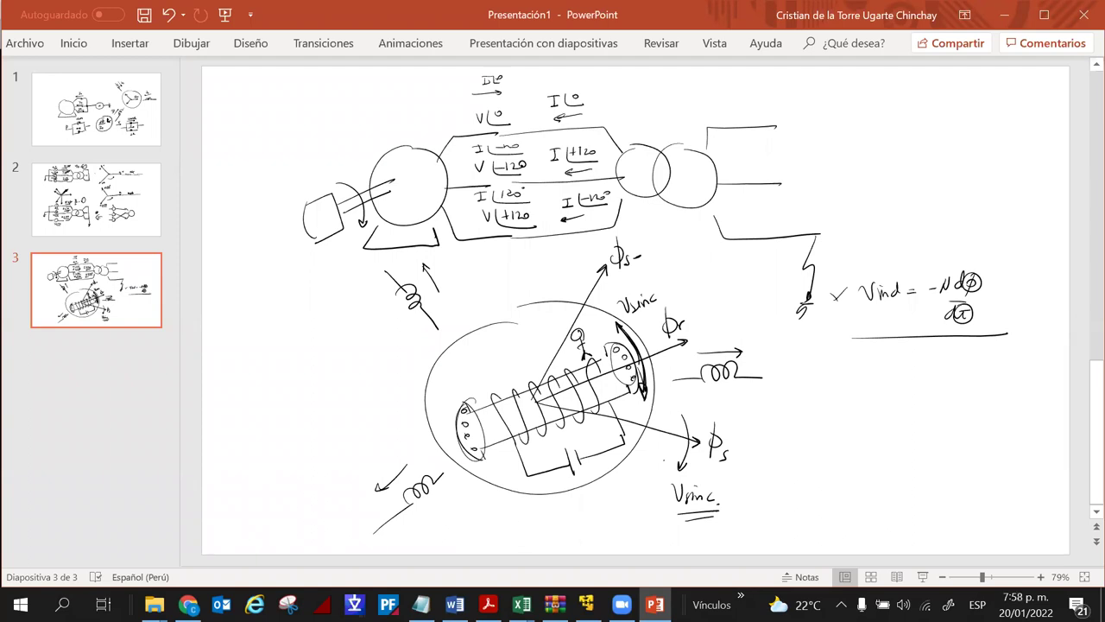
pyautogui.moveTo(549, 274); pyautogui.dragTo(569, 273)
pyautogui.moveTo(565, 282)
pyautogui.mouseDown()
pyautogui.moveTo(551, 273)
pyautogui.moveTo(563, 265)
pyautogui.moveTo(552, 246)
pyautogui.moveTo(556, 259)
pyautogui.moveTo(574, 253)
pyautogui.mouseUp()
pyautogui.moveTo(640, 357); pyautogui.dragTo(641, 405)
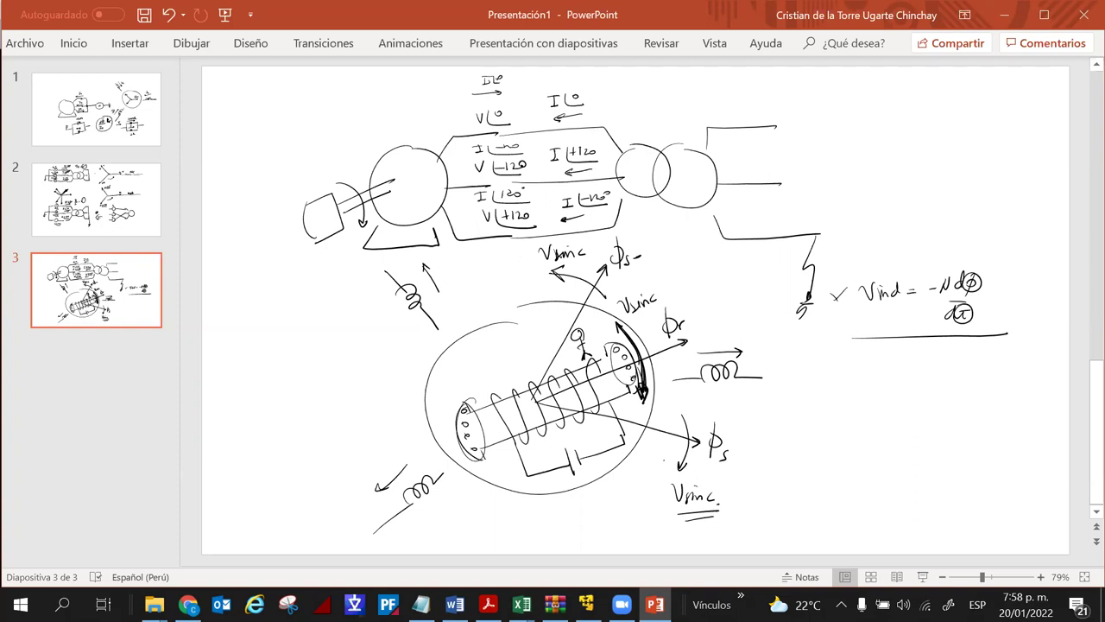
pyautogui.moveTo(603, 278)
pyautogui.mouseDown()
pyautogui.moveTo(580, 292)
pyautogui.moveTo(559, 274)
pyautogui.mouseUp()
# - Circle the stick figure on the rotor and both stator flux labels
pyautogui.moveTo(583, 321)
pyautogui.mouseDown()
pyautogui.moveTo(600, 362)
pyautogui.moveTo(578, 321)
pyautogui.mouseUp()
pyautogui.moveTo(727, 422)
pyautogui.mouseDown()
pyautogui.moveTo(696, 429)
pyautogui.moveTo(740, 430)
pyautogui.moveTo(744, 463)
pyautogui.mouseUp()
pyautogui.moveTo(643, 259)
pyautogui.mouseDown()
pyautogui.moveTo(603, 237)
pyautogui.moveTo(639, 274)
pyautogui.mouseUp()
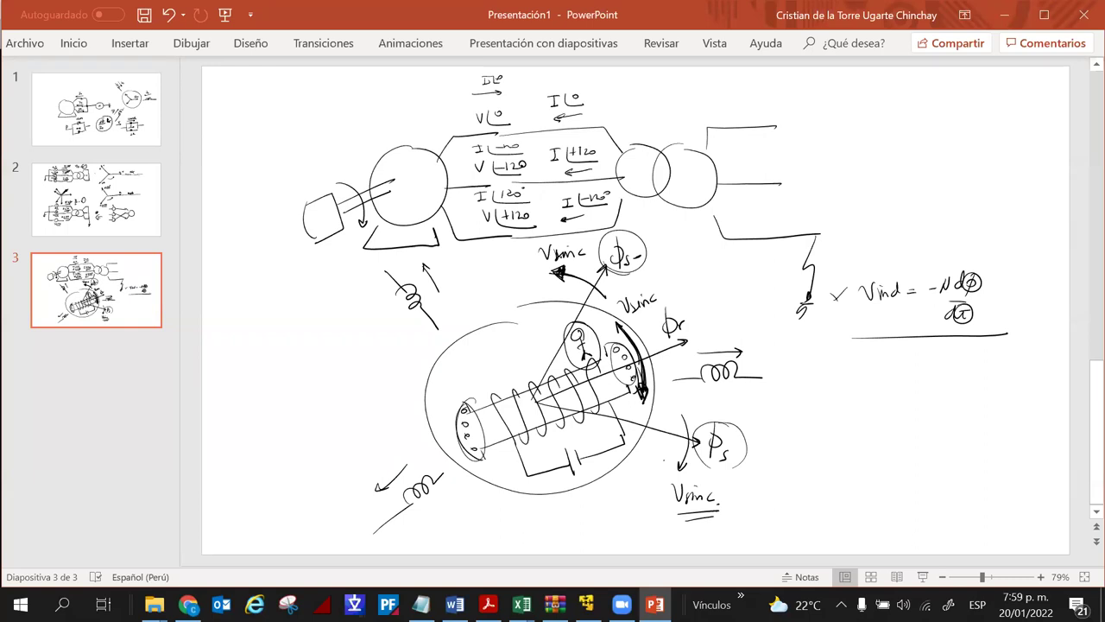
# - Sketch a smaller rotor with a φr arrow and a second arrow rotating counterclockwise at 2Vsinc
pyautogui.moveTo(844, 140)
pyautogui.mouseDown()
pyautogui.moveTo(832, 162)
pyautogui.moveTo(847, 181)
pyautogui.moveTo(926, 155)
pyautogui.moveTo(919, 129)
pyautogui.moveTo(938, 140)
pyautogui.moveTo(927, 164)
pyautogui.moveTo(950, 139)
pyautogui.moveTo(991, 125)
pyautogui.mouseUp()
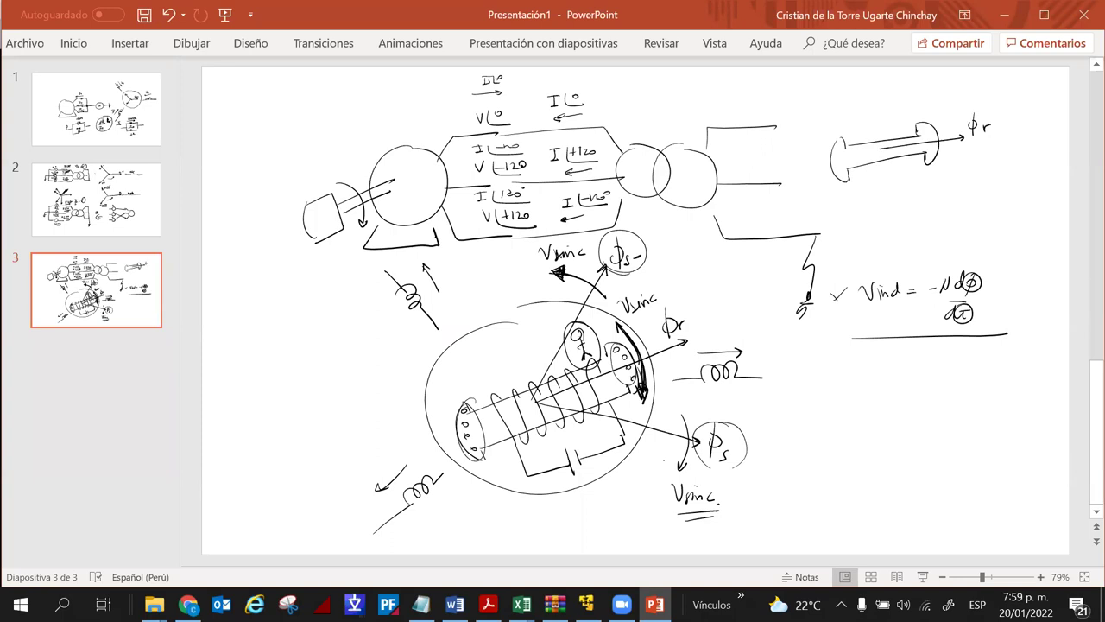
pyautogui.moveTo(879, 149)
pyautogui.mouseDown()
pyautogui.moveTo(955, 98)
pyautogui.moveTo(944, 114)
pyautogui.moveTo(924, 84)
pyautogui.moveTo(881, 108)
pyautogui.mouseUp()
pyautogui.moveTo(883, 97); pyautogui.dragTo(907, 97)
pyautogui.moveTo(915, 94); pyautogui.dragTo(910, 102)
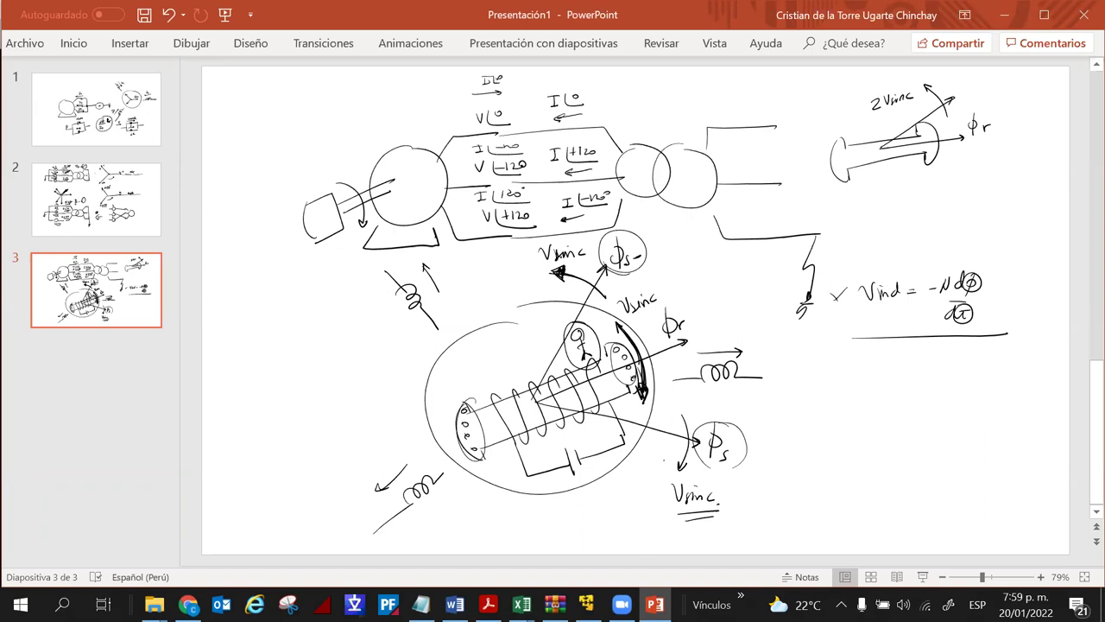
# - Draw two stick figures above a ground line with arrows showing them moving in opposite directions
pyautogui.moveTo(799, 447); pyautogui.dragTo(978, 446)
pyautogui.moveTo(918, 393)
pyautogui.mouseDown()
pyautogui.moveTo(920, 432)
pyautogui.moveTo(932, 387)
pyautogui.mouseUp()
pyautogui.moveTo(926, 383)
pyautogui.mouseDown()
pyautogui.moveTo(862, 399)
pyautogui.moveTo(868, 390)
pyautogui.mouseUp()
pyautogui.moveTo(868, 404); pyautogui.dragTo(872, 428)
pyautogui.moveTo(860, 413)
pyautogui.mouseDown()
pyautogui.moveTo(873, 412)
pyautogui.moveTo(848, 391)
pyautogui.mouseUp()
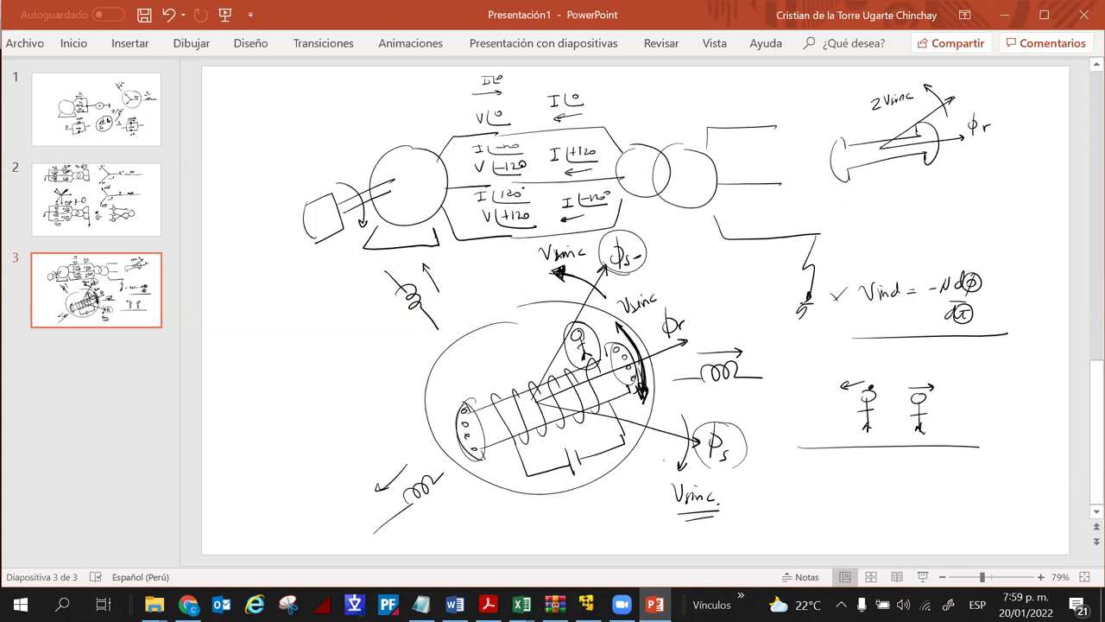
# - Label the stick figures' speeds v2 and v1+v2, circling both figures and the speed sum
pyautogui.moveTo(866, 371)
pyautogui.mouseDown()
pyautogui.moveTo(855, 422)
pyautogui.moveTo(886, 406)
pyautogui.moveTo(871, 373)
pyautogui.mouseUp()
pyautogui.moveTo(878, 382)
pyautogui.mouseDown()
pyautogui.moveTo(904, 399)
pyautogui.moveTo(938, 367)
pyautogui.moveTo(955, 387)
pyautogui.moveTo(968, 378)
pyautogui.mouseUp()
pyautogui.moveTo(965, 373); pyautogui.dragTo(965, 382)
pyautogui.moveTo(826, 367); pyautogui.dragTo(842, 381)
pyautogui.moveTo(969, 373); pyautogui.dragTo(986, 385)
pyautogui.moveTo(981, 393)
pyautogui.mouseDown()
pyautogui.moveTo(933, 390)
pyautogui.moveTo(986, 373)
pyautogui.mouseUp()
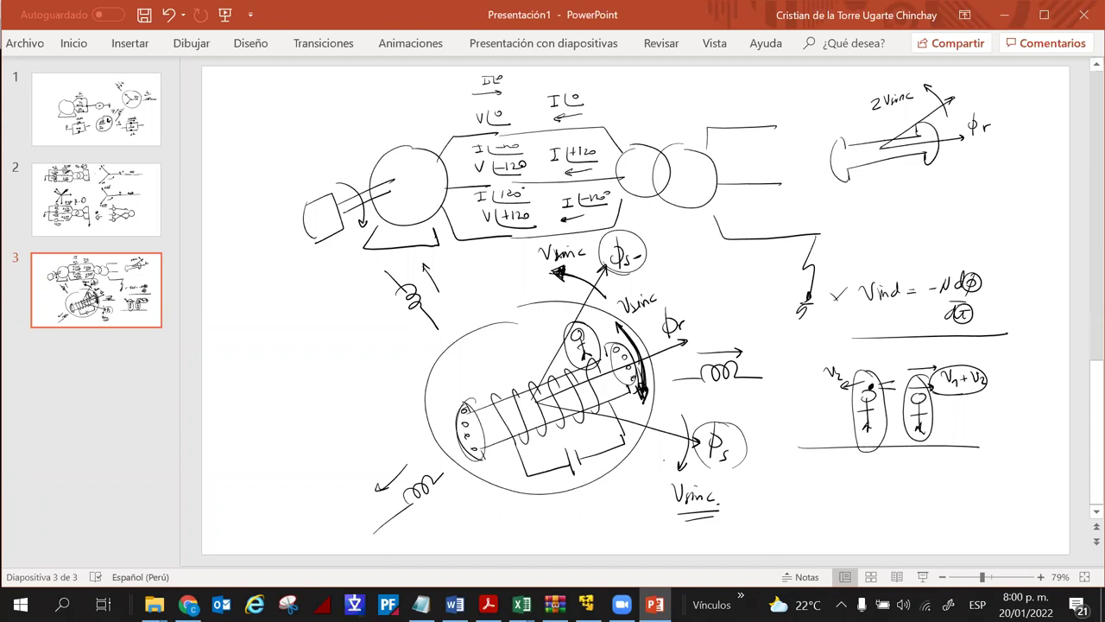
# - Add a stick figure and a coil with two open end terminals to the small rotor, and frame the Vind equation
pyautogui.moveTo(836, 113)
pyautogui.mouseDown()
pyautogui.moveTo(834, 135)
pyautogui.moveTo(847, 121)
pyautogui.mouseUp()
pyautogui.moveTo(900, 260)
pyautogui.mouseDown()
pyautogui.moveTo(857, 266)
pyautogui.moveTo(852, 347)
pyautogui.moveTo(989, 321)
pyautogui.mouseUp()
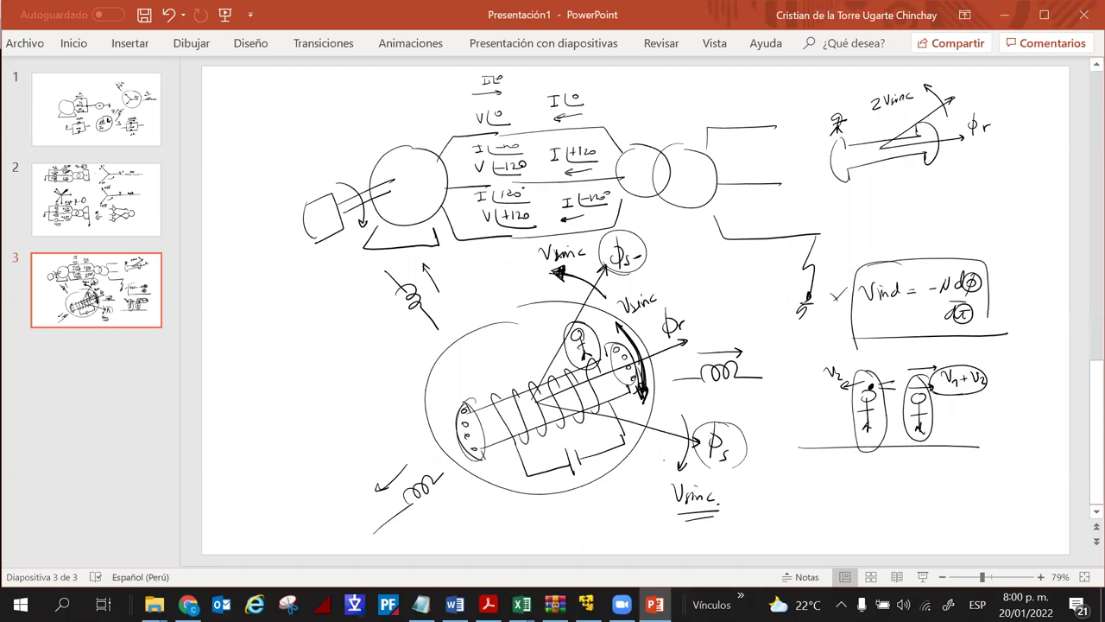
pyautogui.moveTo(863, 146)
pyautogui.mouseDown()
pyautogui.moveTo(863, 180)
pyautogui.moveTo(887, 173)
pyautogui.mouseUp()
pyautogui.moveTo(906, 129); pyautogui.dragTo(909, 187)
pyautogui.moveTo(853, 182); pyautogui.dragTo(857, 183)
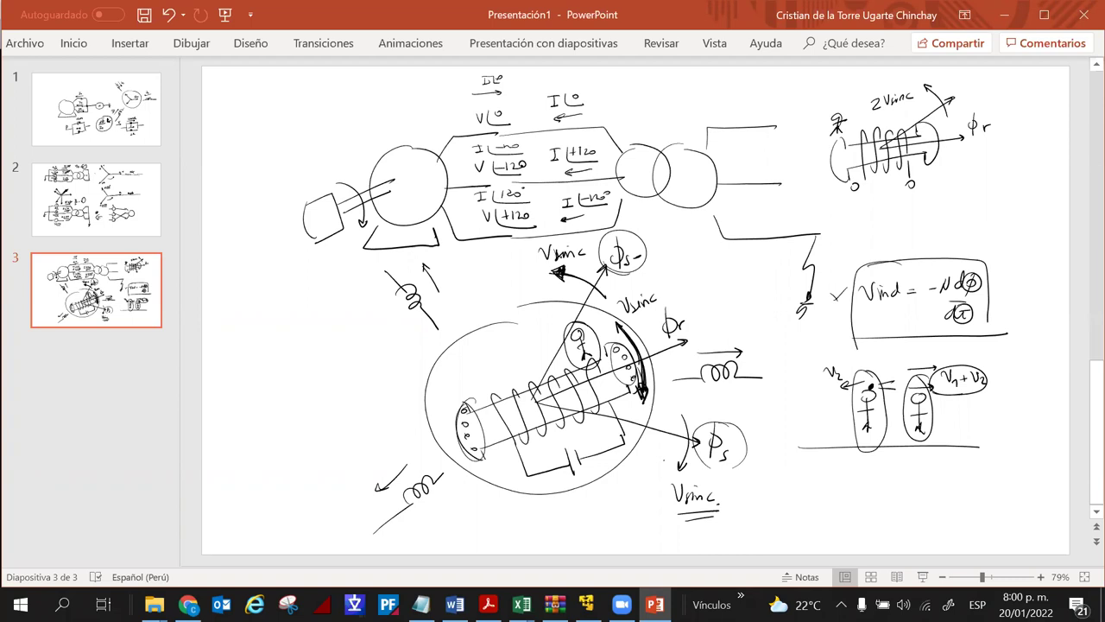
# - Draw conductor circles in both poles of the small rotor and bold its 2Vsinc arrow
pyautogui.moveTo(838, 143); pyautogui.dragTo(837, 145)
pyautogui.moveTo(837, 154); pyautogui.dragTo(836, 154)
pyautogui.moveTo(926, 128); pyautogui.dragTo(931, 139)
pyautogui.moveTo(932, 148); pyautogui.dragTo(933, 151)
pyautogui.moveTo(914, 134); pyautogui.dragTo(950, 100)
# - Sketch an equivalent circuit of one series inductor and three parallel inductors below the small rotor, circling groups of inductors
pyautogui.moveTo(865, 202)
pyautogui.mouseDown()
pyautogui.moveTo(915, 198)
pyautogui.moveTo(930, 211)
pyautogui.moveTo(931, 232)
pyautogui.moveTo(886, 245)
pyautogui.mouseUp()
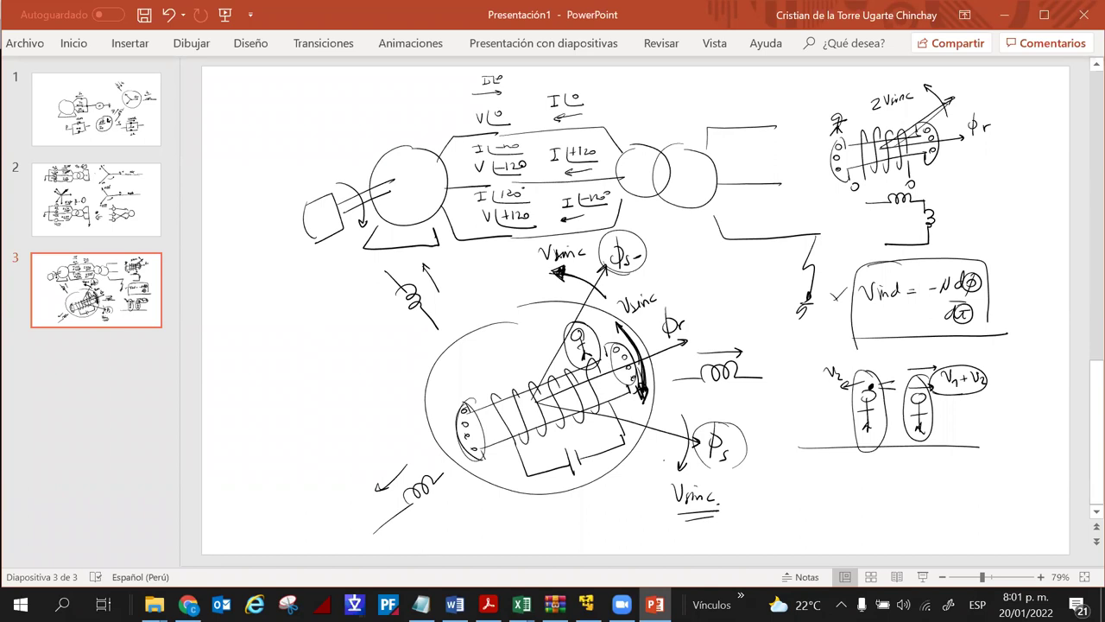
pyautogui.moveTo(925, 199)
pyautogui.mouseDown()
pyautogui.moveTo(959, 198)
pyautogui.moveTo(965, 221)
pyautogui.moveTo(964, 233)
pyautogui.moveTo(929, 244)
pyautogui.mouseUp()
pyautogui.moveTo(957, 199)
pyautogui.mouseDown()
pyautogui.moveTo(979, 199)
pyautogui.moveTo(998, 217)
pyautogui.moveTo(996, 240)
pyautogui.moveTo(967, 240)
pyautogui.mouseUp()
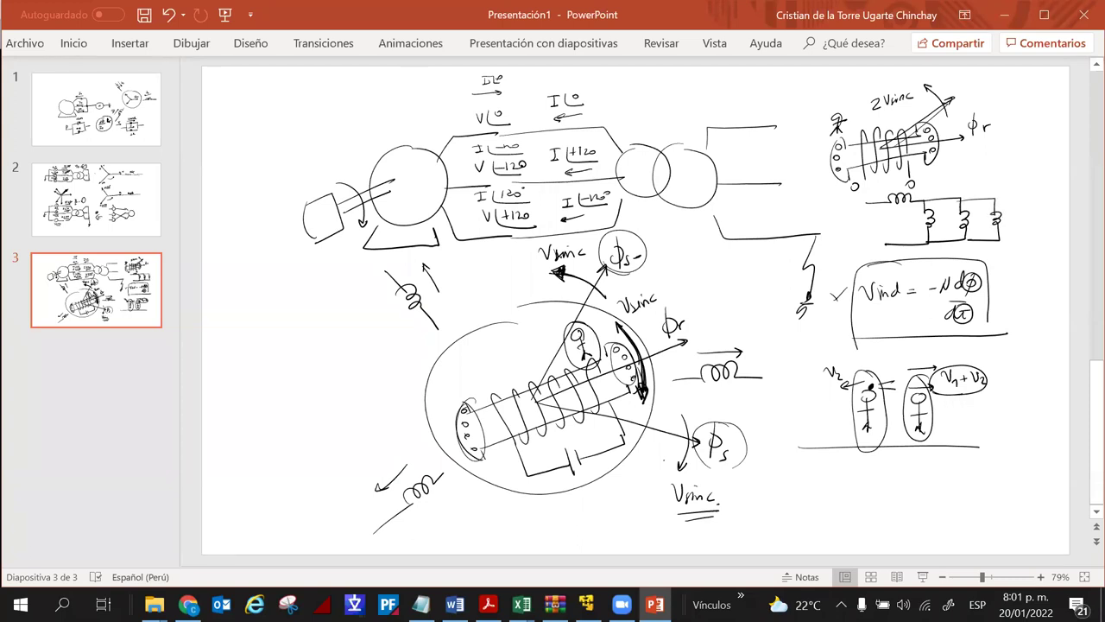
pyautogui.moveTo(910, 187)
pyautogui.mouseDown()
pyautogui.moveTo(915, 231)
pyautogui.moveTo(913, 188)
pyautogui.moveTo(1015, 226)
pyautogui.moveTo(920, 209)
pyautogui.mouseUp()
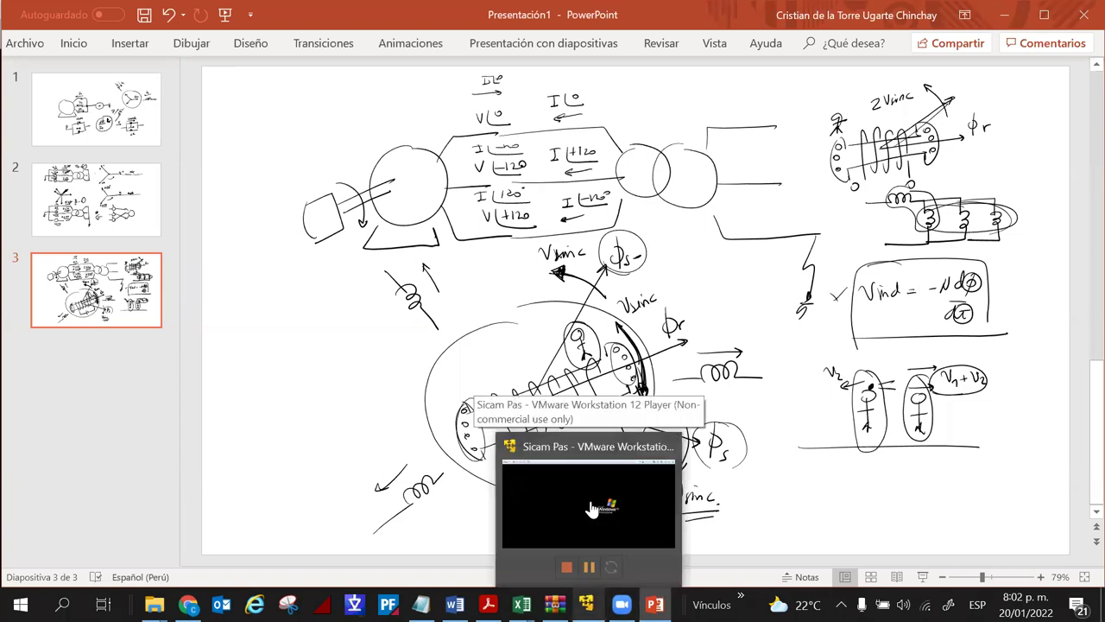
# - Switch to PowerFactory in the virtual machine and set GEN 1's negative sequence reactance x2 to 0.185 and resistance r2 to 0.015 p.u
pyautogui.click(588, 505)
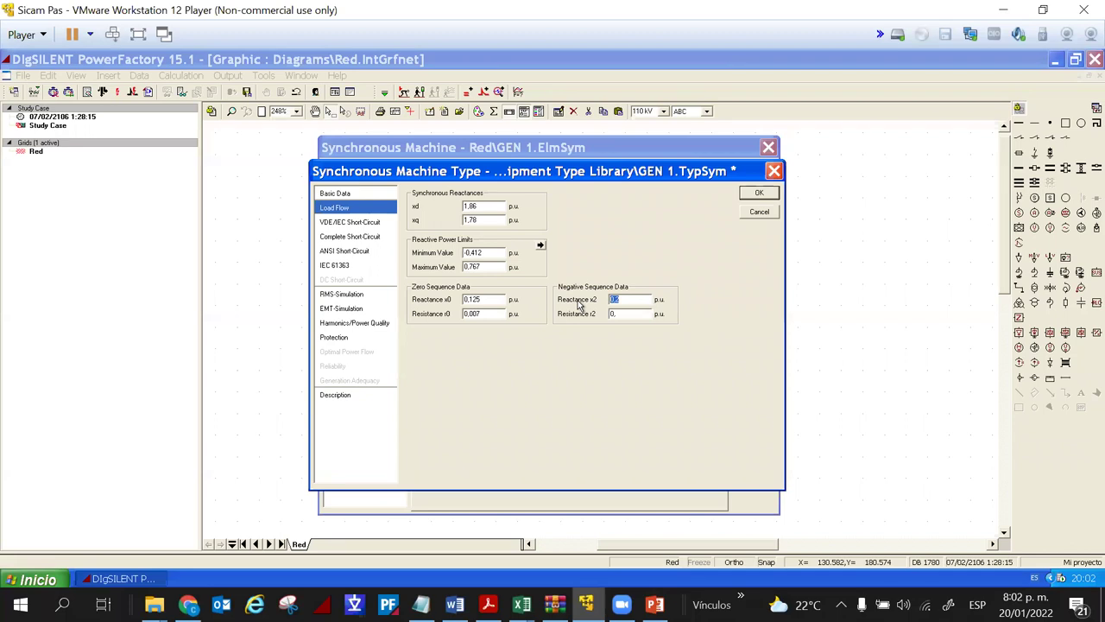
pyautogui.write('0.185')
pyautogui.press('Tab')
pyautogui.write('0.015')
pyautogui.click(759, 192)
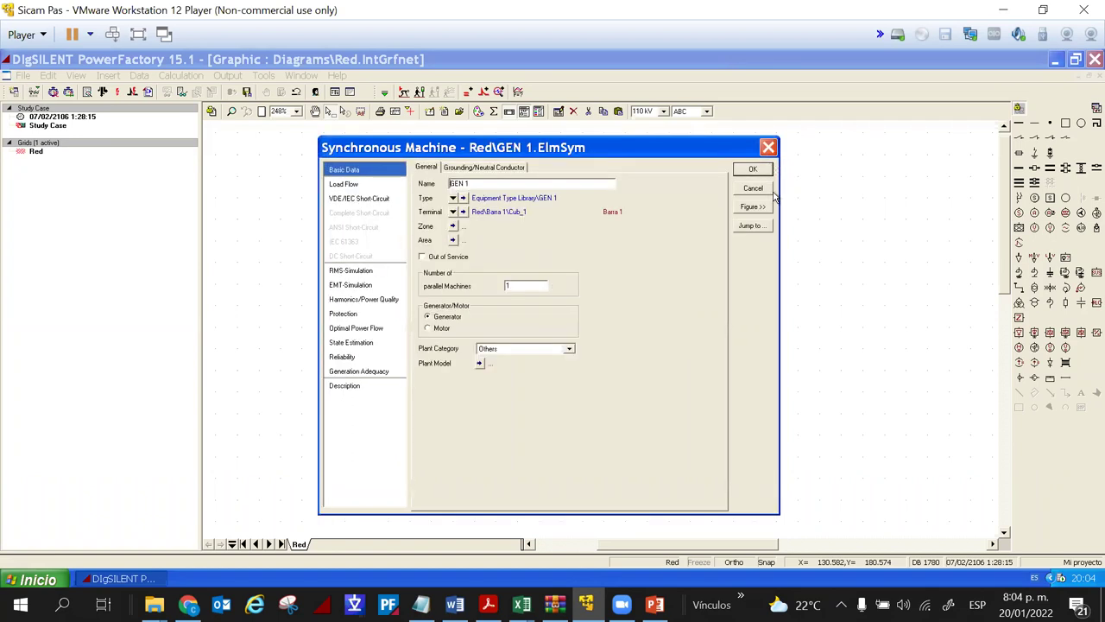
pyautogui.click(752, 168)
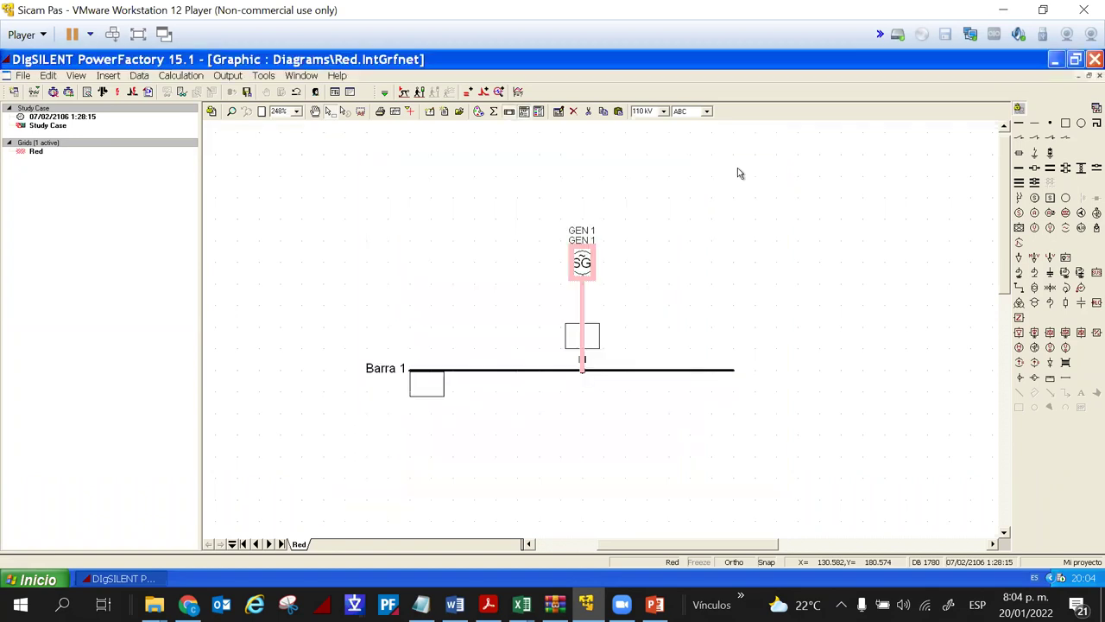
# - Check the nominal voltage in Barra 1's basic data and close it without changes
pyautogui.click(672, 216)
pyautogui.moveTo(675, 295); pyautogui.dragTo(676, 256)
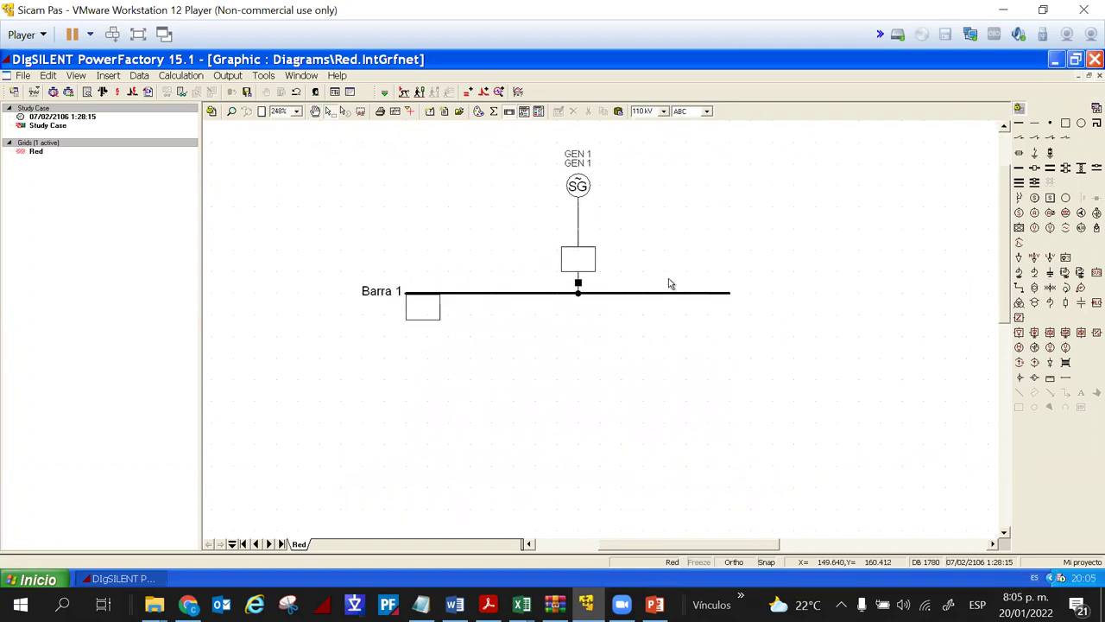
pyautogui.moveTo(669, 278); pyautogui.dragTo(676, 227)
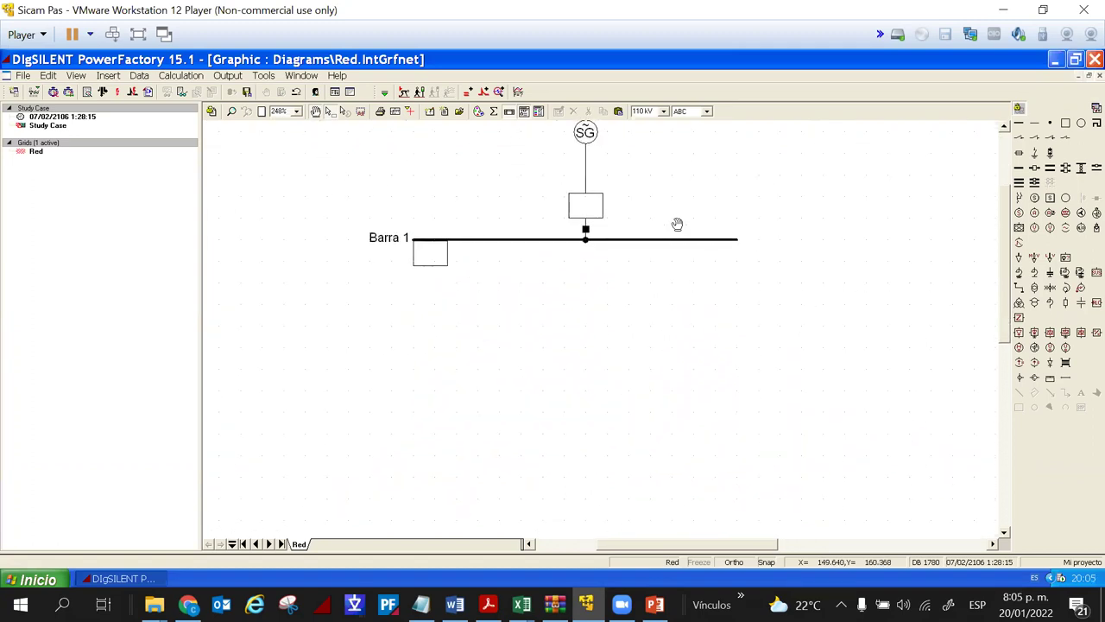
pyautogui.moveTo(669, 333); pyautogui.dragTo(661, 303)
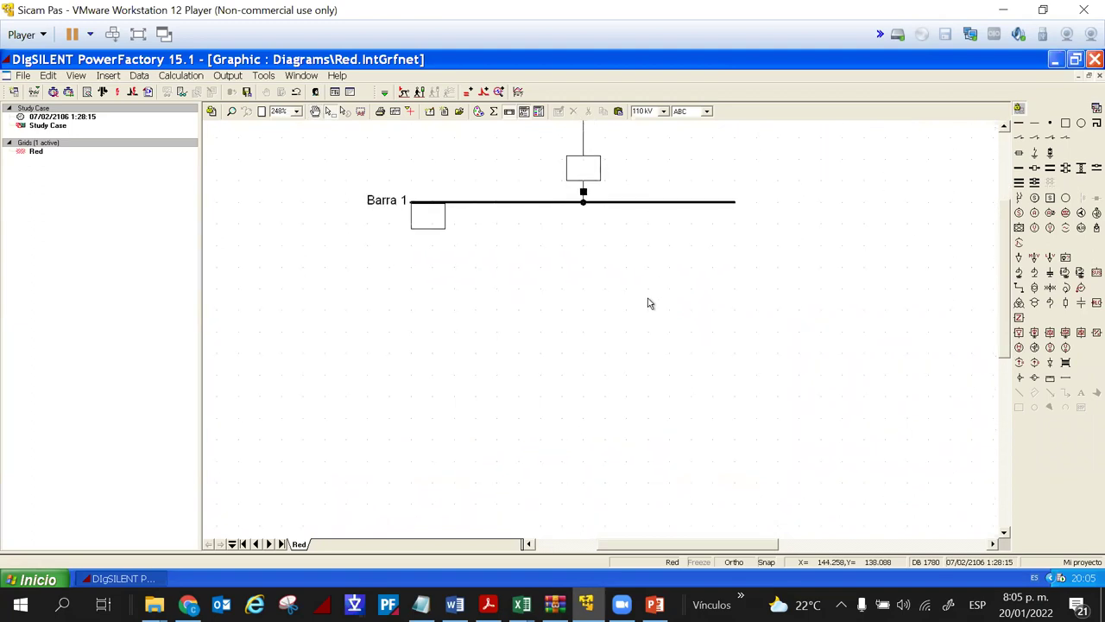
pyautogui.doubleClick(633, 204)
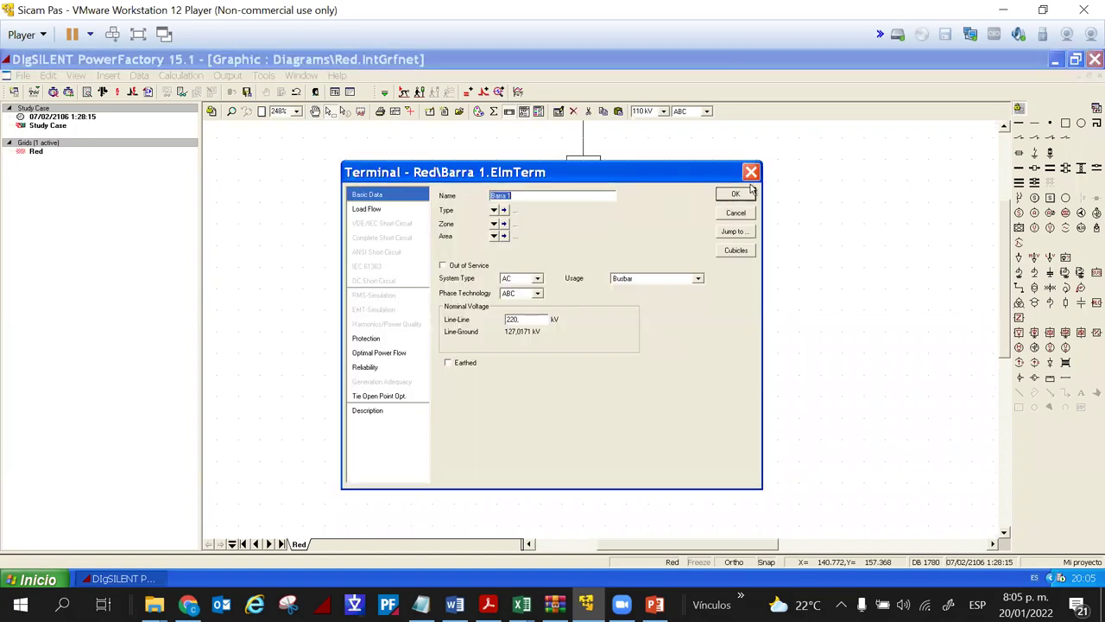
pyautogui.click(750, 177)
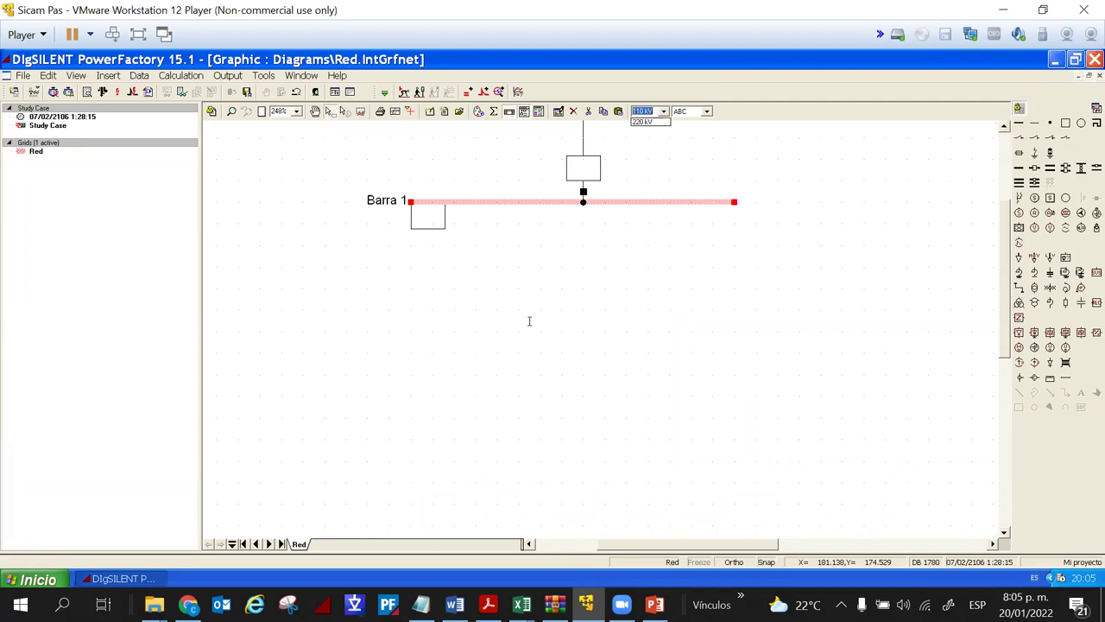
# - Set the drawing voltage level to 220 kV and place a new busbar below Barra 1
pyautogui.click(725, 198)
pyautogui.press('Return')
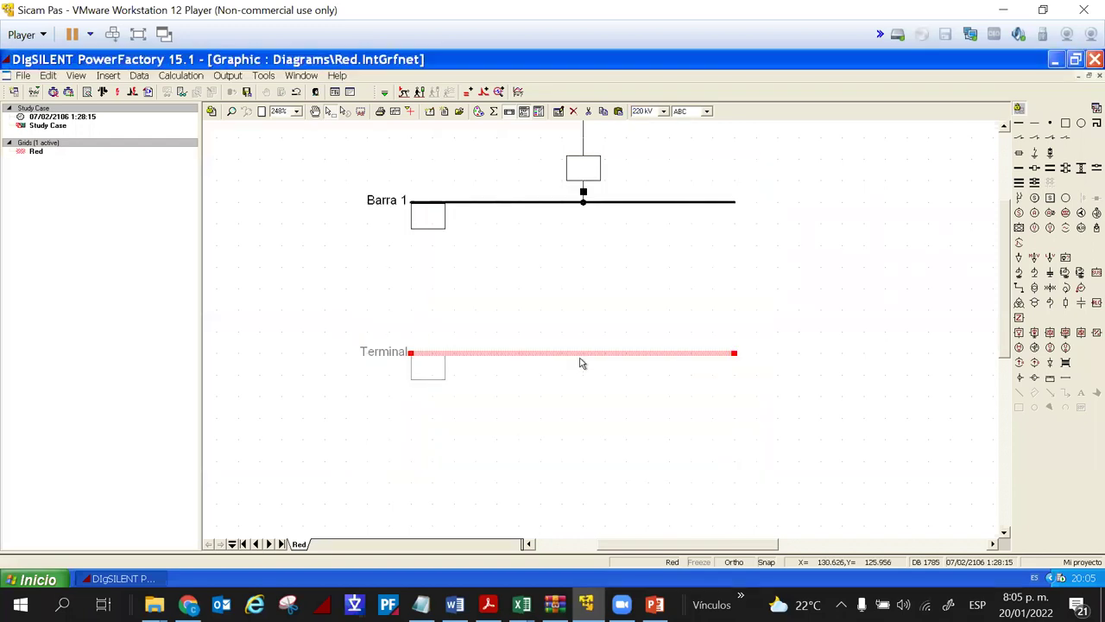
# - Name the new busbar Barra 2 and move it slightly further down from Barra 1
pyautogui.doubleClick(577, 359)
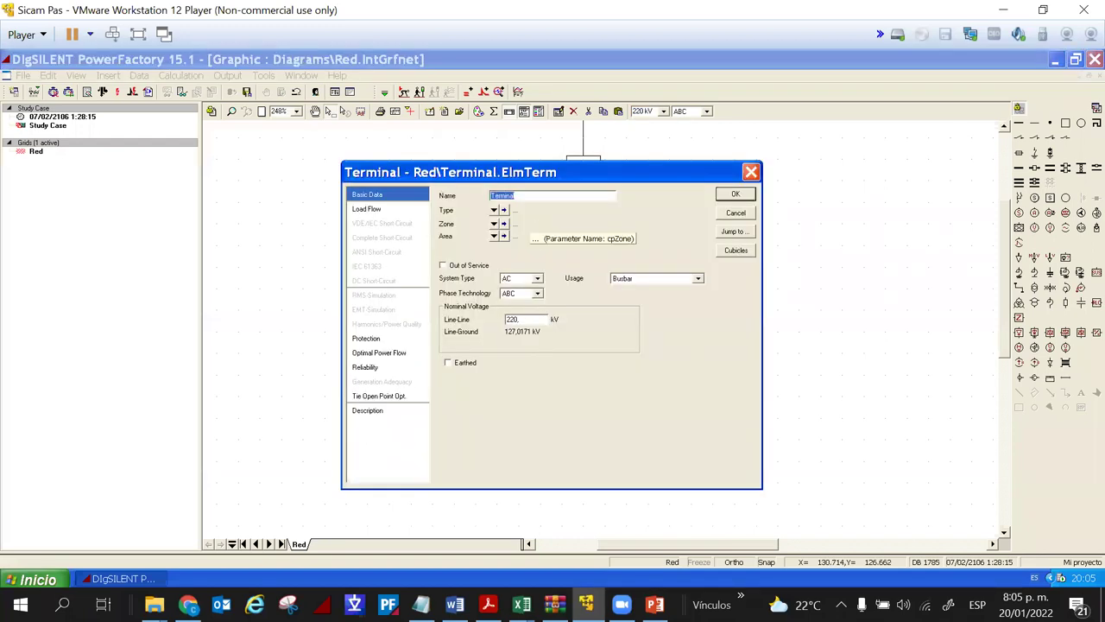
pyautogui.write('Barra')
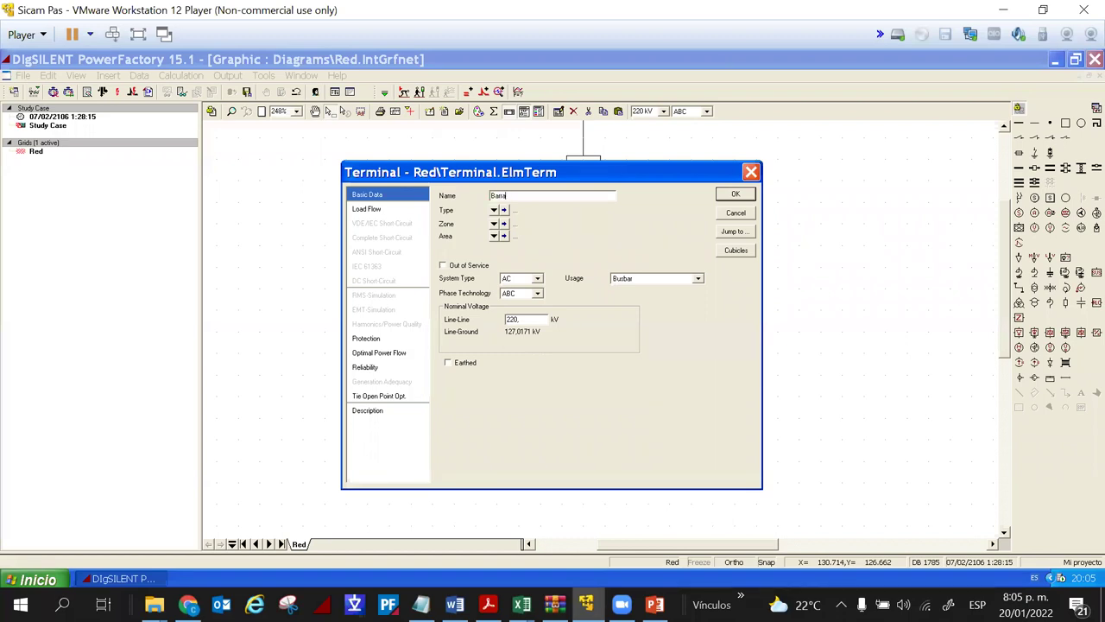
pyautogui.write(' 23')
pyautogui.press('Return')
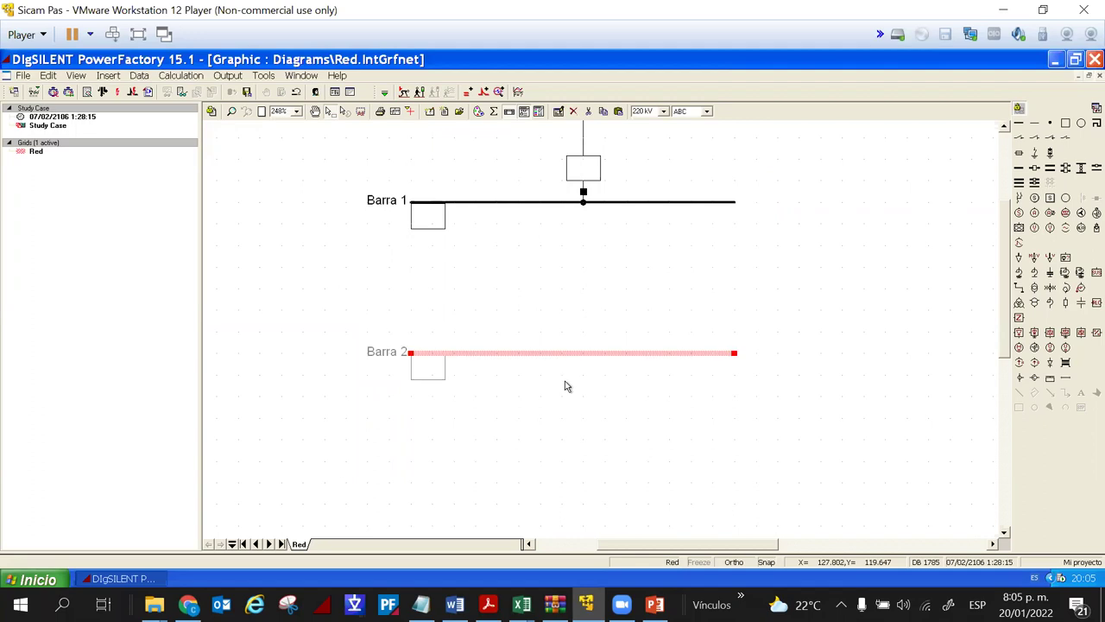
pyautogui.moveTo(561, 382); pyautogui.dragTo(561, 404)
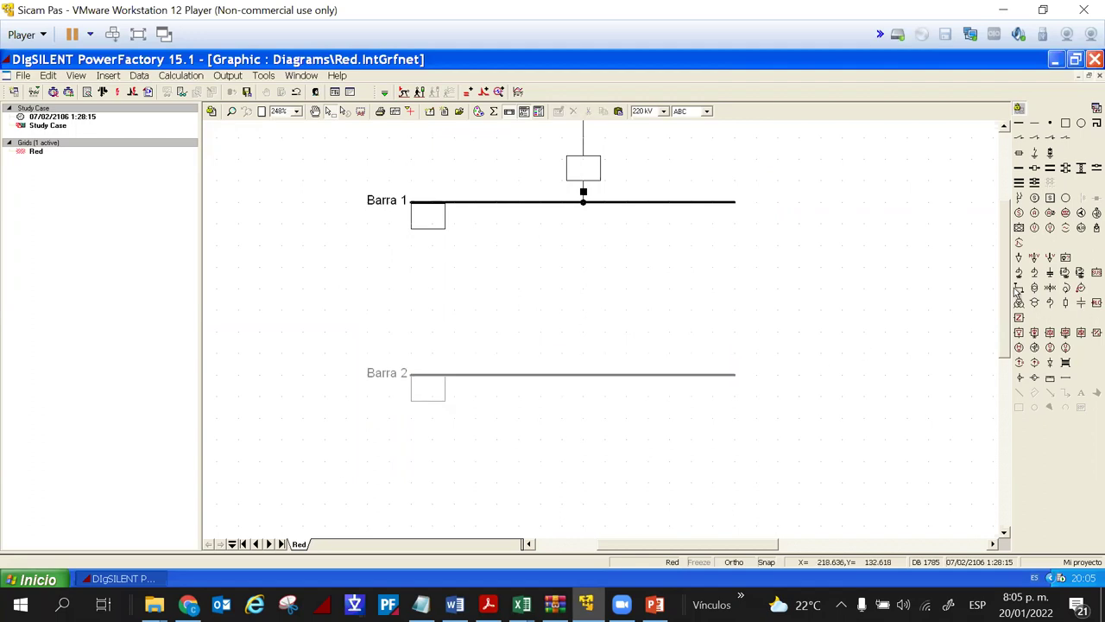
# - Connect Barra 1 to Barra 2 with a vertical line element
pyautogui.click(1019, 290)
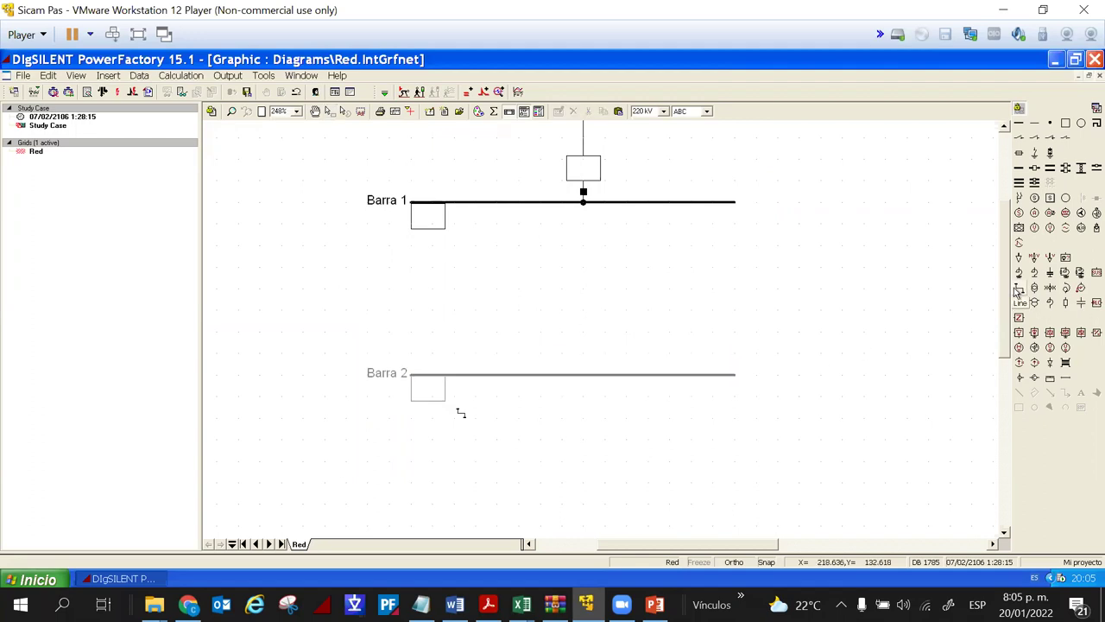
pyautogui.click(525, 204)
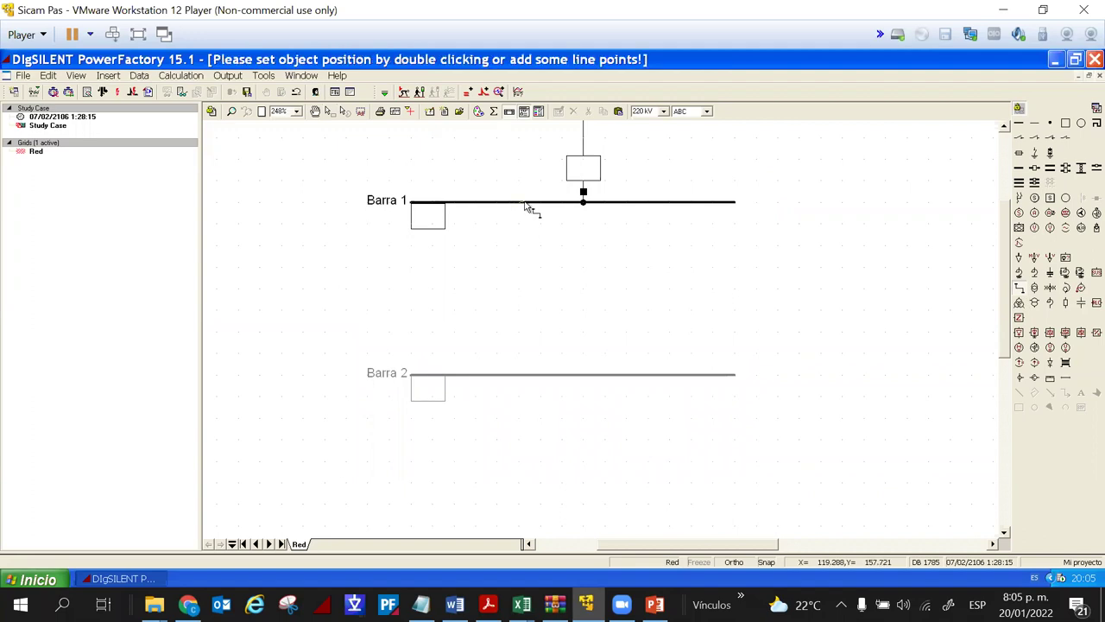
pyautogui.click(520, 376)
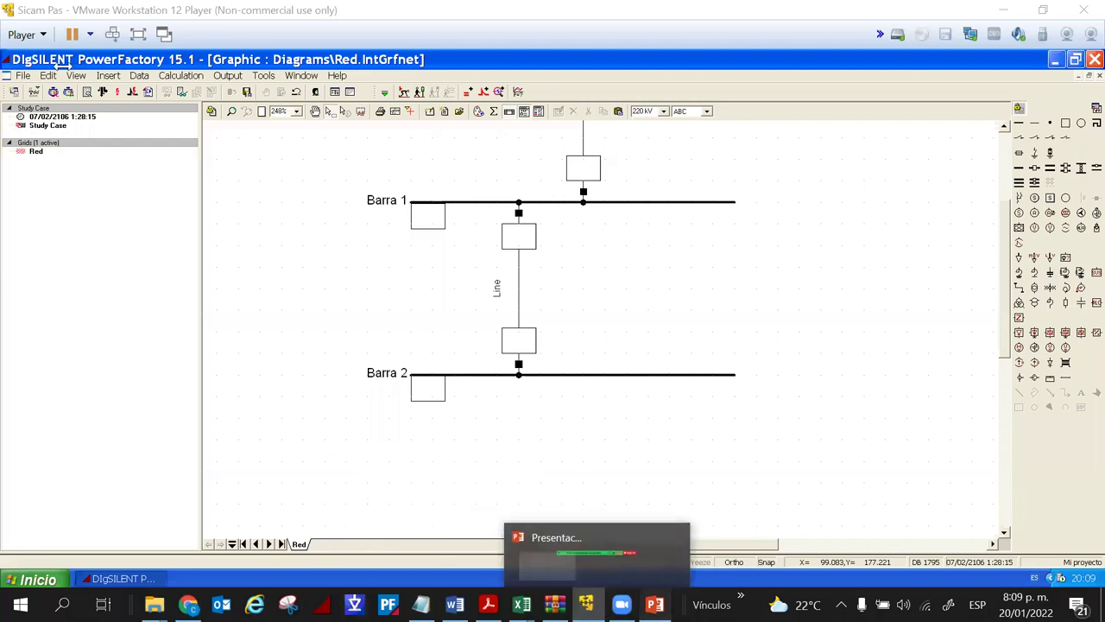
# - Switch to PowerPoint and add a new blank slide after slide 3
pyautogui.hotkey('alt', 'Tab')
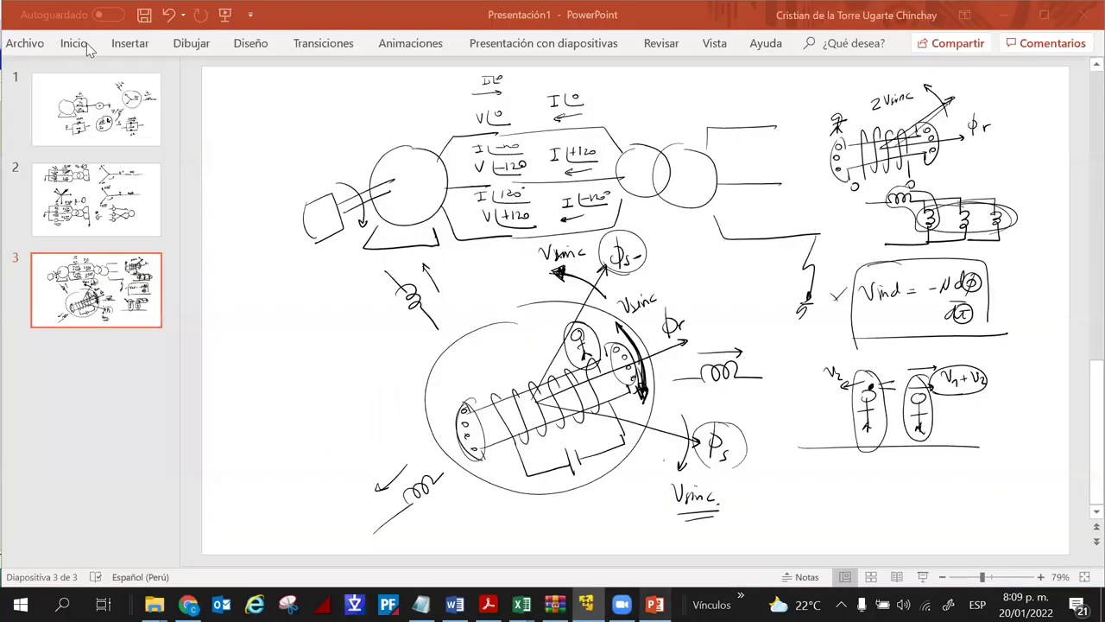
pyautogui.click(87, 47)
pyautogui.click(87, 48)
pyautogui.click(86, 48)
pyautogui.click(121, 101)
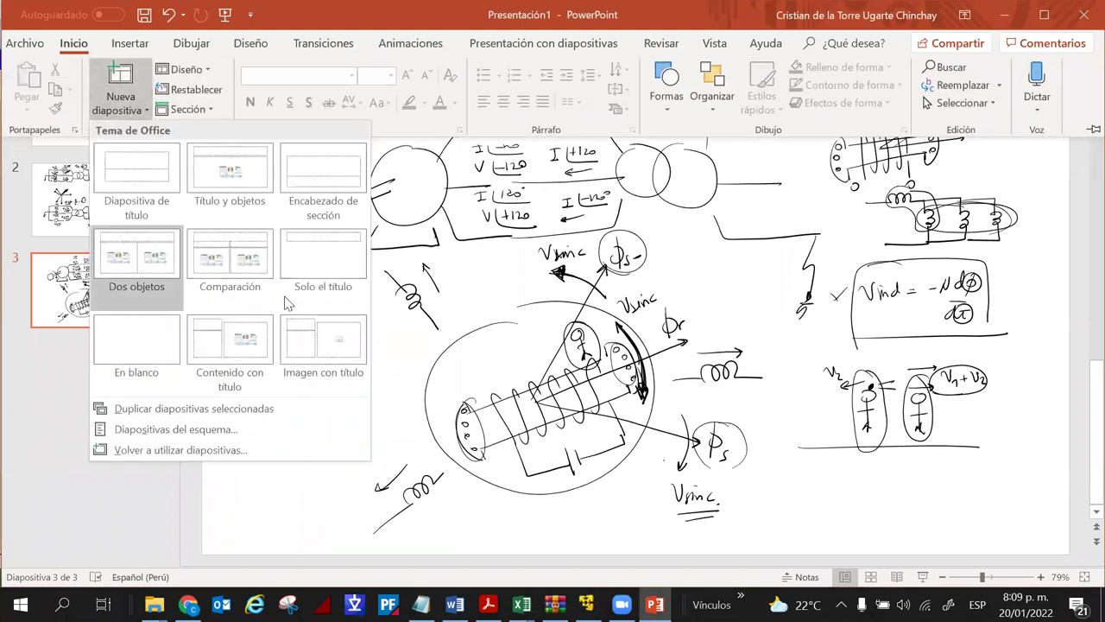
pyautogui.click(136, 339)
# - Sketch a pi circuit in the slide's upper left, with a series resistor and inductor and a shunt capacitor at each end
pyautogui.moveTo(345, 113); pyautogui.dragTo(397, 146)
pyautogui.moveTo(389, 150); pyautogui.dragTo(391, 180)
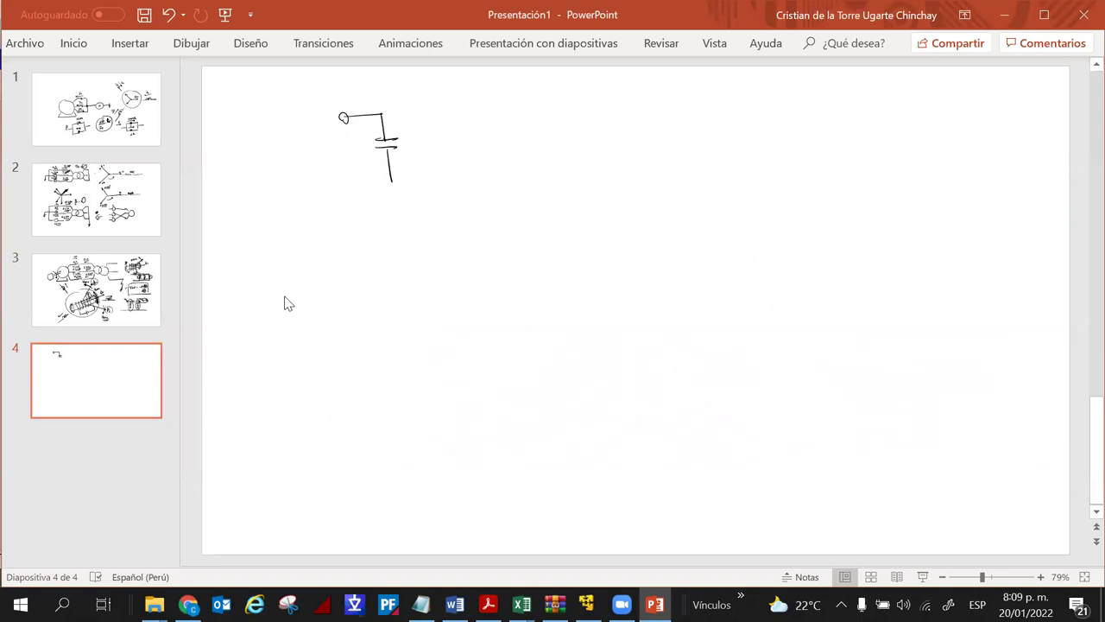
pyautogui.moveTo(381, 114); pyautogui.dragTo(459, 112)
pyautogui.moveTo(460, 112); pyautogui.dragTo(537, 103)
pyautogui.moveTo(518, 109)
pyautogui.mouseDown()
pyautogui.moveTo(519, 136)
pyautogui.moveTo(532, 134)
pyautogui.mouseUp()
pyautogui.moveTo(508, 144); pyautogui.dragTo(529, 142)
pyautogui.moveTo(521, 148); pyautogui.dragTo(522, 176)
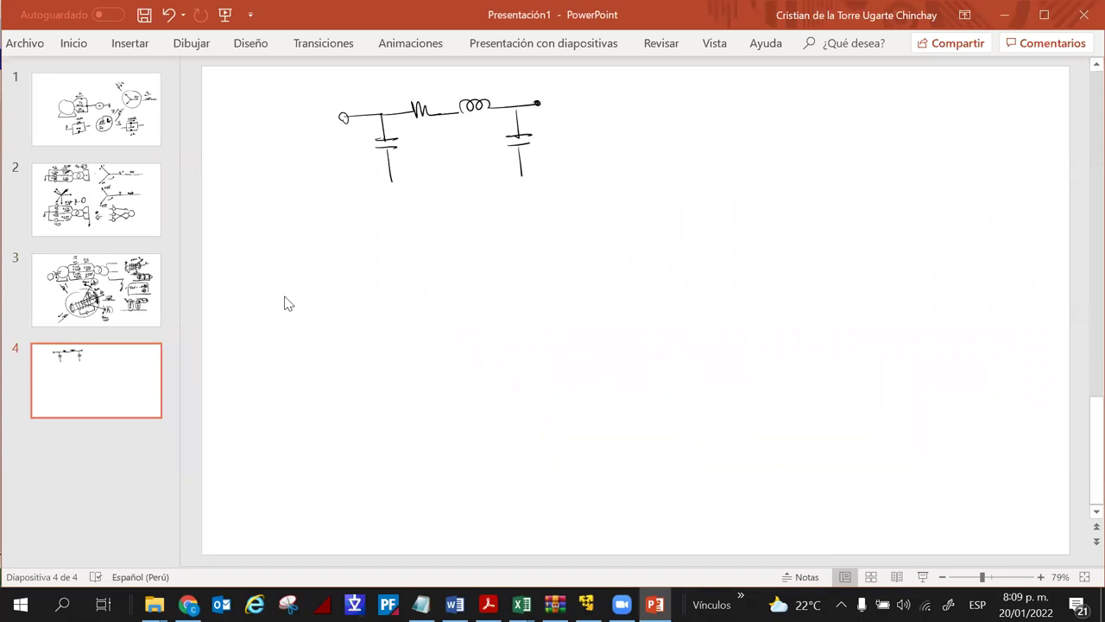
# - Label the pi circuit's series elements r and jX and both shunt capacitors jB
pyautogui.moveTo(407, 93)
pyautogui.mouseDown()
pyautogui.moveTo(416, 80)
pyautogui.moveTo(468, 86)
pyautogui.moveTo(459, 87)
pyautogui.mouseUp()
pyautogui.moveTo(349, 141); pyautogui.dragTo(338, 156)
pyautogui.moveTo(355, 139); pyautogui.dragTo(362, 152)
pyautogui.moveTo(449, 79); pyautogui.dragTo(441, 92)
pyautogui.moveTo(486, 135); pyautogui.dragTo(481, 153)
pyautogui.moveTo(490, 135); pyautogui.dragTo(491, 145)
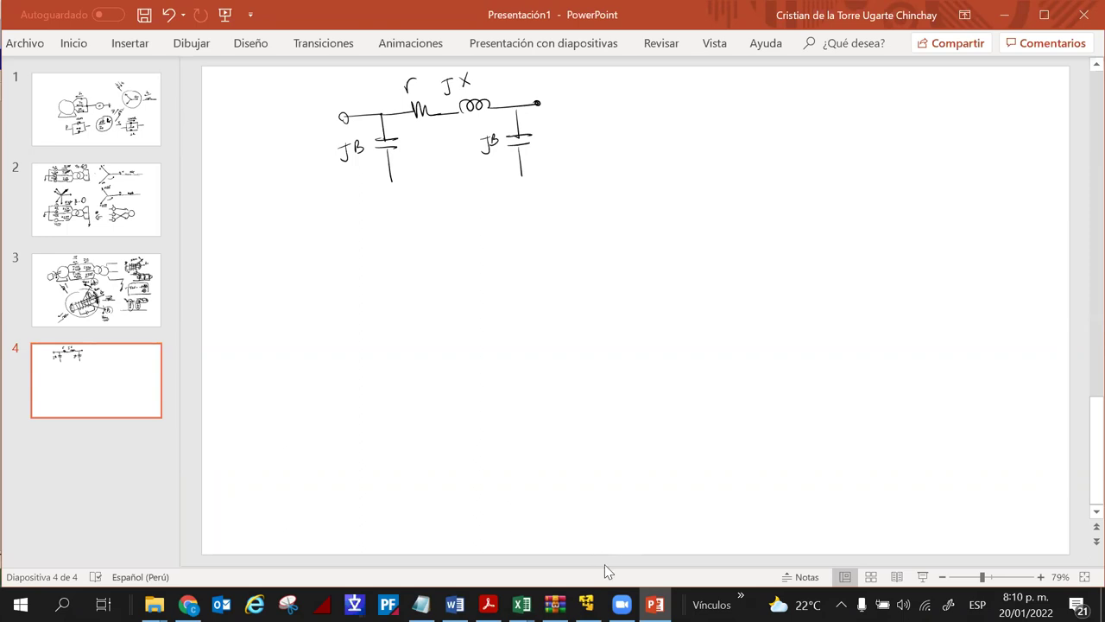
# - Sketch a second pi circuit beside the first, with one series impedance box and two grounded shunt boxes
pyautogui.moveTo(663, 100); pyautogui.dragTo(715, 97)
pyautogui.moveTo(714, 89)
pyautogui.mouseDown()
pyautogui.moveTo(714, 104)
pyautogui.moveTo(760, 84)
pyautogui.moveTo(716, 104)
pyautogui.moveTo(797, 89)
pyautogui.mouseUp()
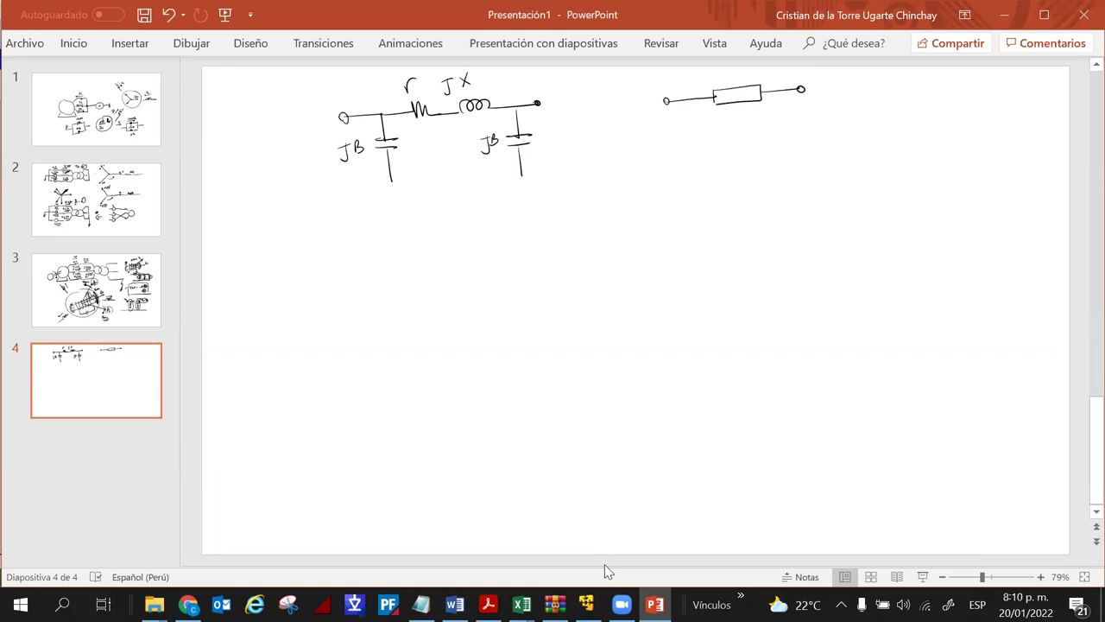
pyautogui.moveTo(688, 101); pyautogui.dragTo(702, 179)
pyautogui.moveTo(776, 94)
pyautogui.mouseDown()
pyautogui.moveTo(781, 175)
pyautogui.moveTo(792, 172)
pyautogui.mouseUp()
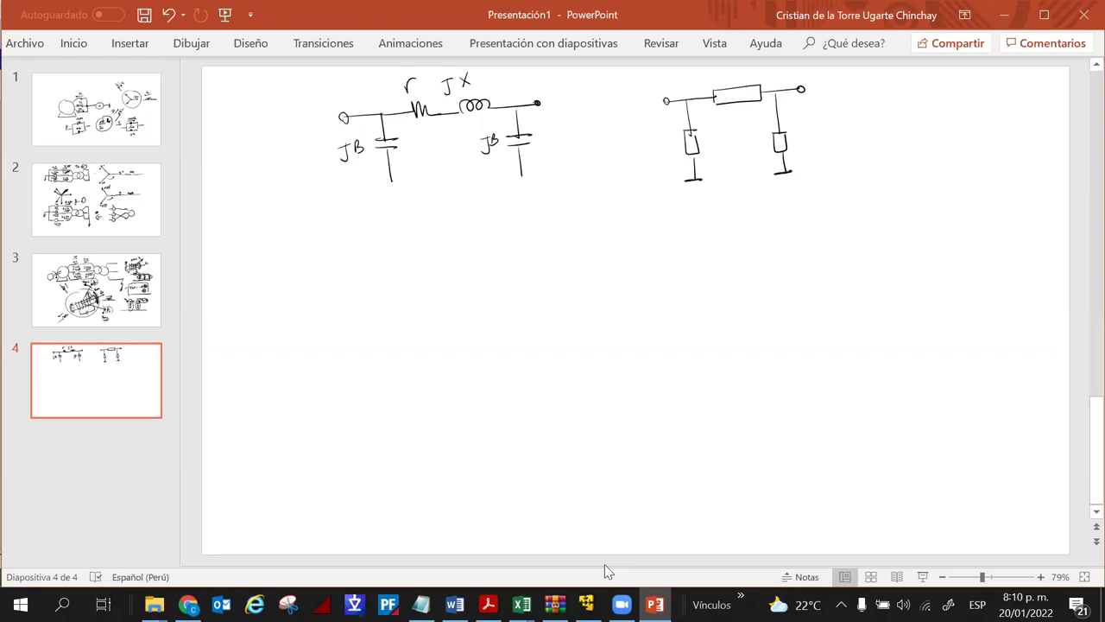
# - Draw an arrow from the second circuit's series box and label it Zc·sinh(γl)
pyautogui.moveTo(763, 88); pyautogui.dragTo(832, 83)
pyautogui.moveTo(859, 82); pyautogui.dragTo(876, 93)
pyautogui.moveTo(879, 88); pyautogui.dragTo(972, 89)
pyautogui.moveTo(980, 76); pyautogui.dragTo(991, 92)
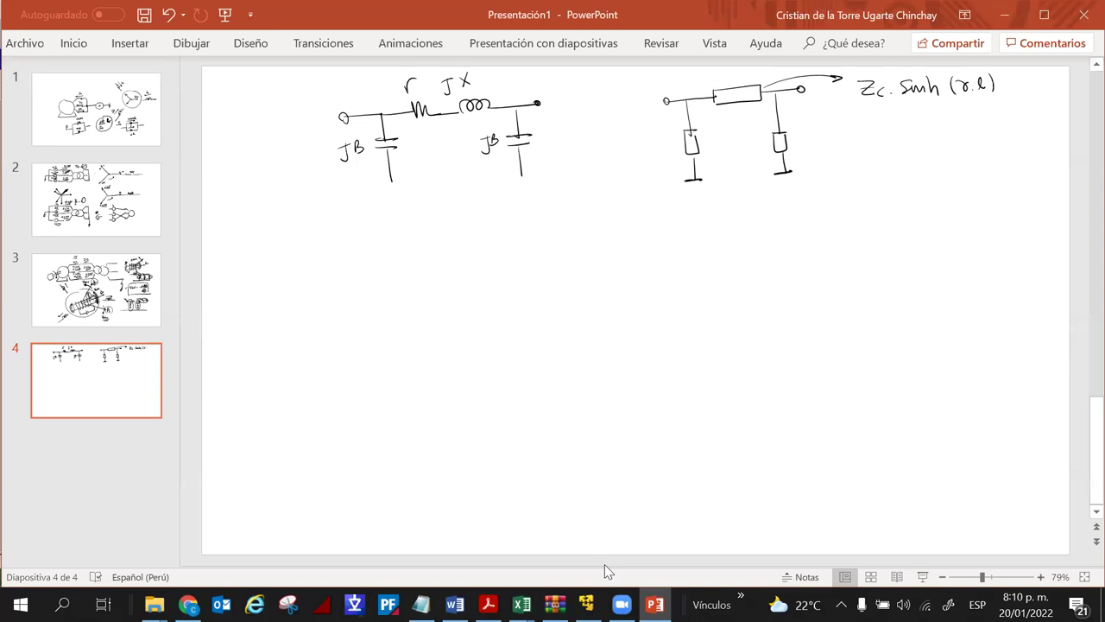
# - Draw an arrow from the second circuit's outer shunt box and label it (1/Zc)·tanh(γl/2)
pyautogui.moveTo(795, 147); pyautogui.dragTo(822, 151)
pyautogui.moveTo(870, 122)
pyautogui.mouseDown()
pyautogui.moveTo(888, 139)
pyautogui.moveTo(887, 165)
pyautogui.mouseUp()
pyautogui.moveTo(903, 119); pyautogui.dragTo(904, 139)
pyautogui.moveTo(895, 130); pyautogui.dragTo(919, 140)
pyautogui.moveTo(919, 138); pyautogui.dragTo(936, 138)
pyautogui.moveTo(951, 119)
pyautogui.mouseDown()
pyautogui.moveTo(950, 162)
pyautogui.moveTo(974, 118)
pyautogui.mouseUp()
pyautogui.moveTo(957, 138)
pyautogui.mouseDown()
pyautogui.moveTo(974, 137)
pyautogui.moveTo(974, 155)
pyautogui.mouseUp()
pyautogui.moveTo(979, 115); pyautogui.dragTo(984, 161)
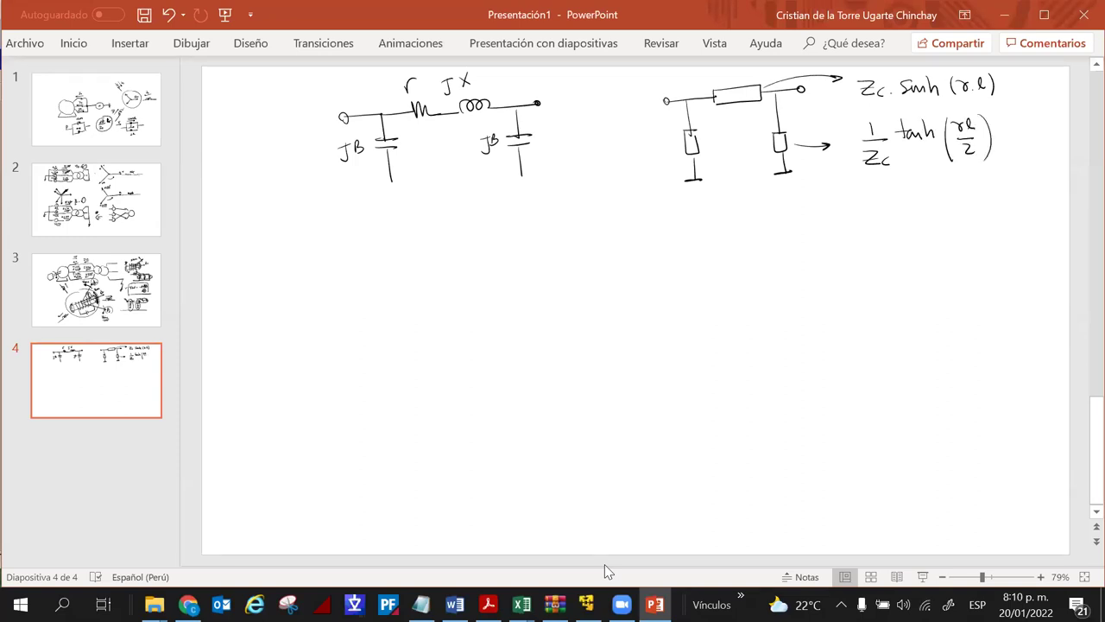
# - Write the characteristic impedance formula Zc = √((r + jX)/(G + jB)) below the hyperbolic expressions
pyautogui.moveTo(775, 213)
pyautogui.mouseDown()
pyautogui.moveTo(796, 228)
pyautogui.moveTo(826, 221)
pyautogui.mouseUp()
pyautogui.moveTo(815, 226); pyautogui.dragTo(852, 245)
pyautogui.moveTo(850, 198)
pyautogui.mouseDown()
pyautogui.moveTo(974, 189)
pyautogui.moveTo(976, 202)
pyautogui.mouseUp()
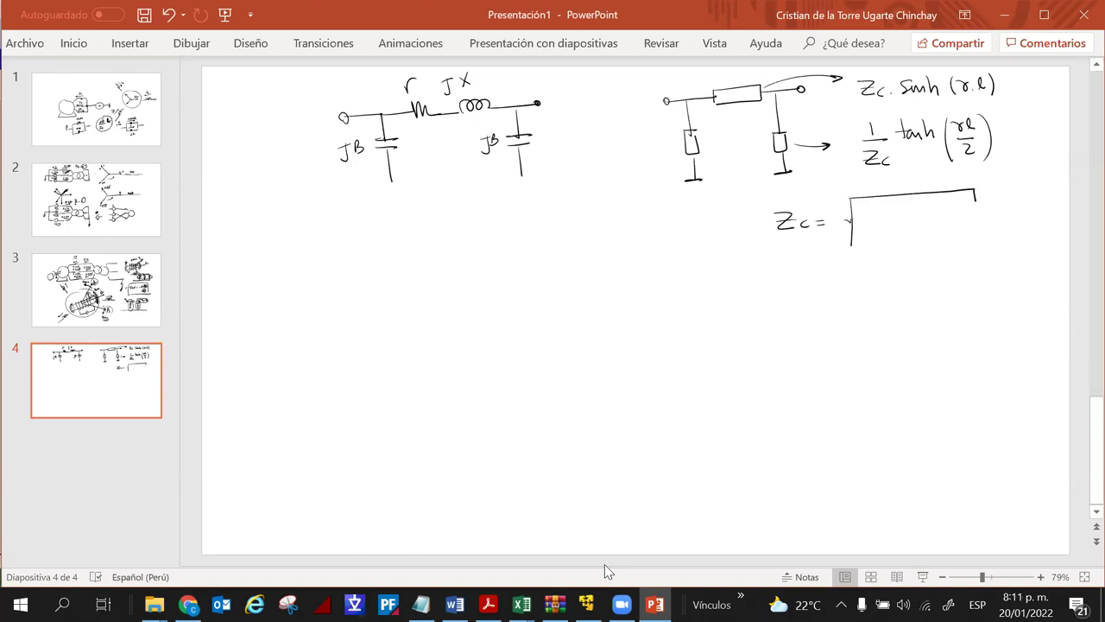
pyautogui.moveTo(882, 209); pyautogui.dragTo(891, 206)
pyautogui.moveTo(897, 210); pyautogui.dragTo(913, 216)
pyautogui.moveTo(919, 201); pyautogui.dragTo(919, 212)
pyautogui.moveTo(884, 219)
pyautogui.mouseDown()
pyautogui.moveTo(922, 217)
pyautogui.moveTo(889, 239)
pyautogui.moveTo(902, 236)
pyautogui.mouseUp()
pyautogui.moveTo(912, 229)
pyautogui.mouseDown()
pyautogui.moveTo(910, 242)
pyautogui.moveTo(917, 226)
pyautogui.mouseUp()
pyautogui.moveTo(920, 226); pyautogui.dragTo(922, 237)
# - List the units of r and X as Ω/km and B as µS/km, brace the list, and circle G with an arrow
pyautogui.moveTo(758, 277); pyautogui.dragTo(778, 272)
pyautogui.moveTo(771, 276); pyautogui.dragTo(836, 281)
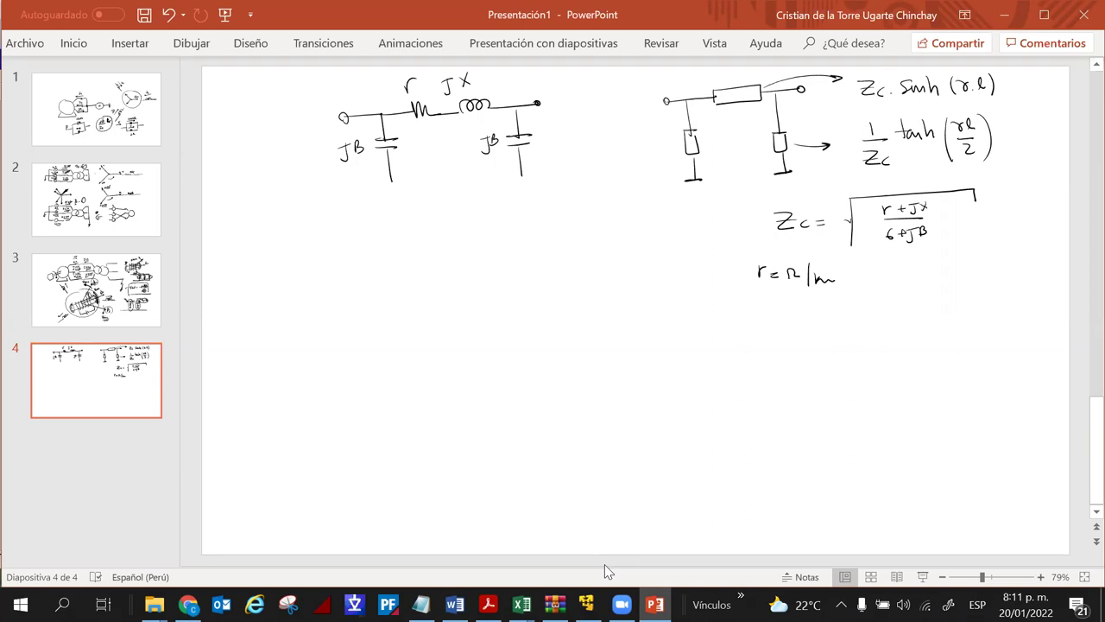
pyautogui.moveTo(784, 286); pyautogui.dragTo(825, 290)
pyautogui.moveTo(763, 304); pyautogui.dragTo(771, 321)
pyautogui.moveTo(771, 306)
pyautogui.mouseDown()
pyautogui.moveTo(763, 321)
pyautogui.moveTo(787, 311)
pyautogui.mouseUp()
pyautogui.moveTo(779, 316); pyautogui.dragTo(787, 315)
pyautogui.moveTo(789, 314)
pyautogui.mouseDown()
pyautogui.moveTo(794, 304)
pyautogui.moveTo(801, 314)
pyautogui.mouseUp()
pyautogui.moveTo(808, 299)
pyautogui.mouseDown()
pyautogui.moveTo(808, 321)
pyautogui.moveTo(836, 318)
pyautogui.mouseUp()
pyautogui.moveTo(762, 335); pyautogui.dragTo(762, 351)
pyautogui.moveTo(762, 335)
pyautogui.mouseDown()
pyautogui.moveTo(764, 351)
pyautogui.moveTo(786, 341)
pyautogui.mouseUp()
pyautogui.moveTo(778, 347); pyautogui.dragTo(786, 346)
pyautogui.moveTo(792, 338)
pyautogui.mouseDown()
pyautogui.moveTo(792, 355)
pyautogui.moveTo(799, 336)
pyautogui.mouseUp()
pyautogui.moveTo(807, 336)
pyautogui.mouseDown()
pyautogui.moveTo(814, 352)
pyautogui.moveTo(836, 345)
pyautogui.mouseUp()
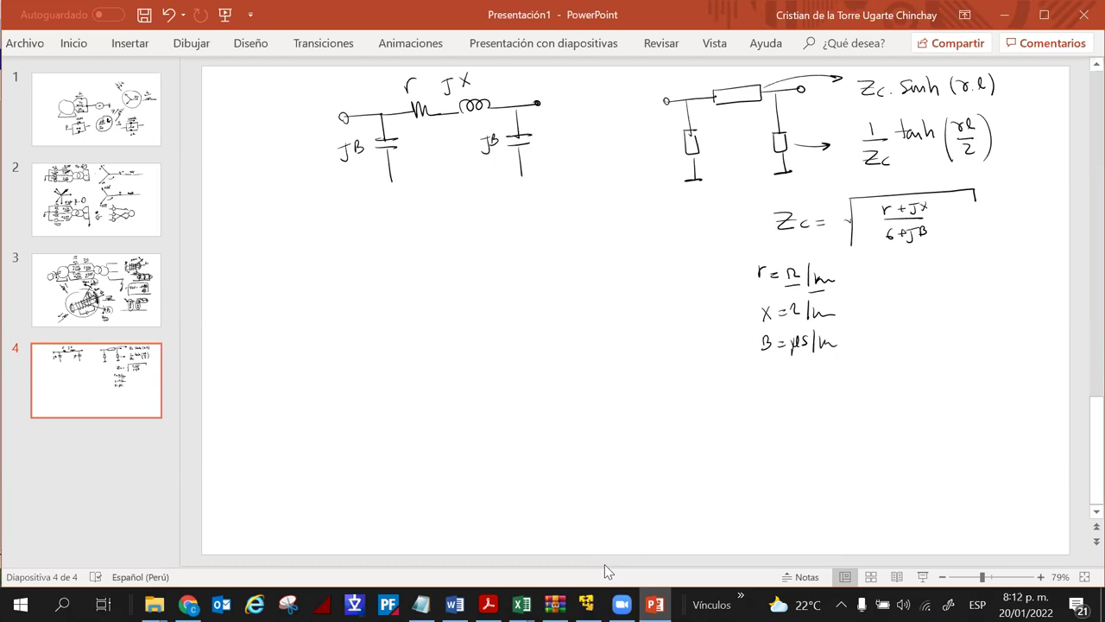
pyautogui.moveTo(889, 245)
pyautogui.mouseDown()
pyautogui.moveTo(902, 226)
pyautogui.moveTo(882, 243)
pyautogui.moveTo(902, 272)
pyautogui.mouseUp()
pyautogui.moveTo(744, 252); pyautogui.dragTo(746, 354)
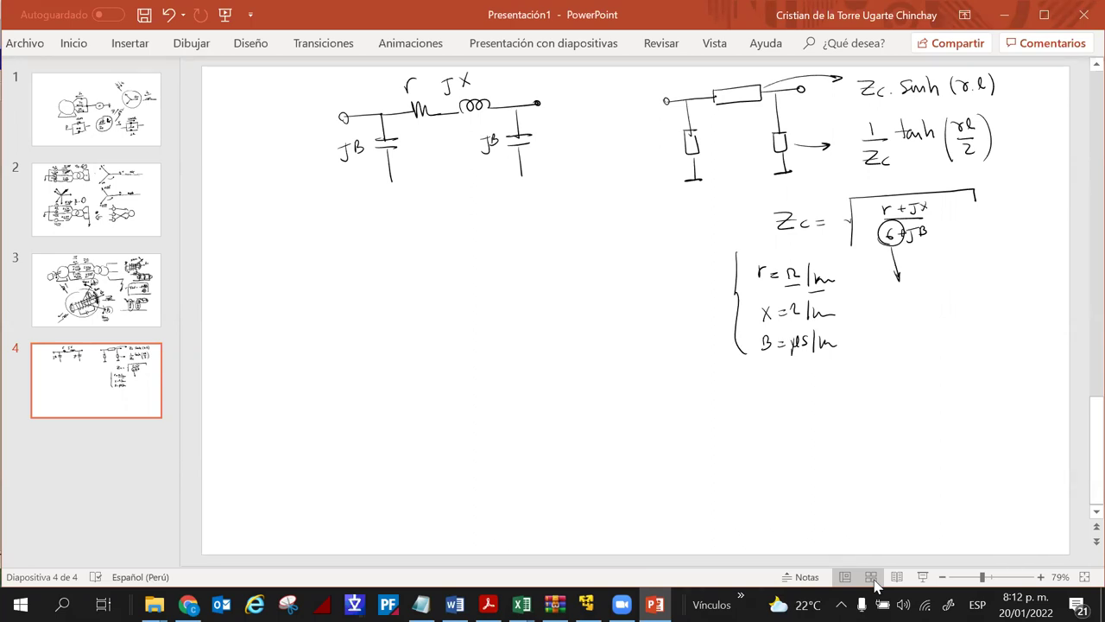
# - Write the propagation constant formula γ = √((r + jX)(G + jB)) at the arrow from G
pyautogui.moveTo(872, 288); pyautogui.dragTo(880, 305)
pyautogui.moveTo(888, 298)
pyautogui.mouseDown()
pyautogui.moveTo(896, 305)
pyautogui.moveTo(924, 276)
pyautogui.moveTo(1030, 266)
pyautogui.mouseUp()
pyautogui.moveTo(932, 285)
pyautogui.mouseDown()
pyautogui.moveTo(930, 302)
pyautogui.moveTo(937, 288)
pyautogui.moveTo(953, 300)
pyautogui.mouseUp()
pyautogui.moveTo(958, 289); pyautogui.dragTo(972, 299)
pyautogui.moveTo(982, 283); pyautogui.dragTo(981, 298)
pyautogui.moveTo(995, 285); pyautogui.dragTo(991, 293)
pyautogui.moveTo(998, 287); pyautogui.dragTo(1006, 287)
pyautogui.moveTo(1002, 281); pyautogui.dragTo(1012, 293)
pyautogui.moveTo(1013, 283); pyautogui.dragTo(1015, 292)
pyautogui.moveTo(1023, 278); pyautogui.dragTo(1024, 302)
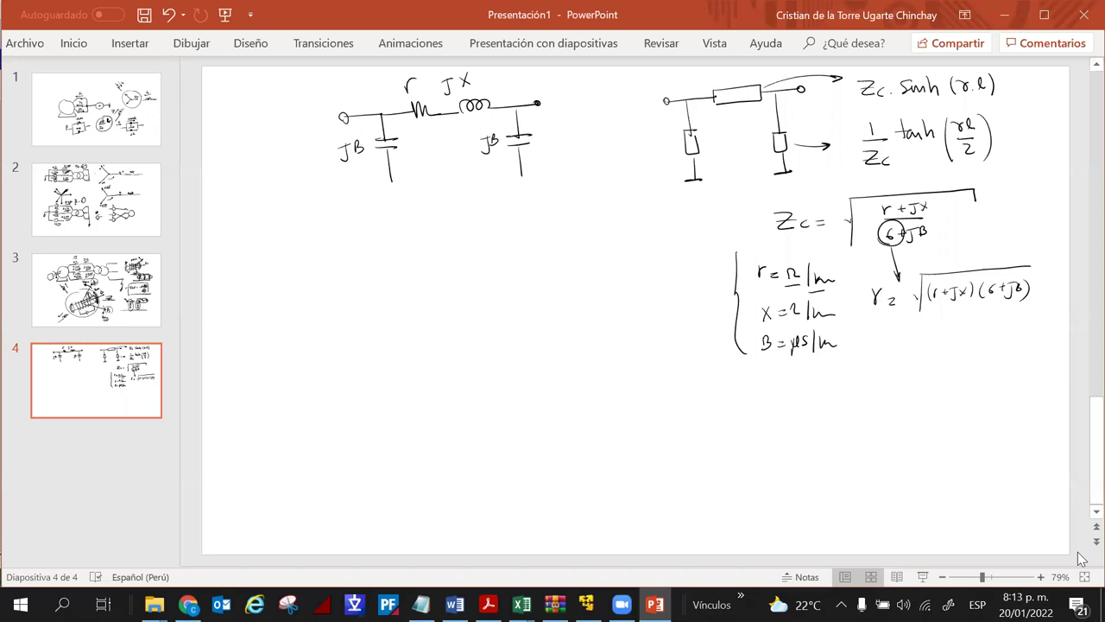
# - Write the heading "Parametros Distribuidos" beside the Zc formula with a brace in front of it
pyautogui.moveTo(599, 204)
pyautogui.mouseDown()
pyautogui.moveTo(623, 218)
pyautogui.moveTo(687, 216)
pyautogui.mouseUp()
pyautogui.moveTo(616, 247)
pyautogui.mouseDown()
pyautogui.moveTo(639, 257)
pyautogui.moveTo(705, 250)
pyautogui.mouseUp()
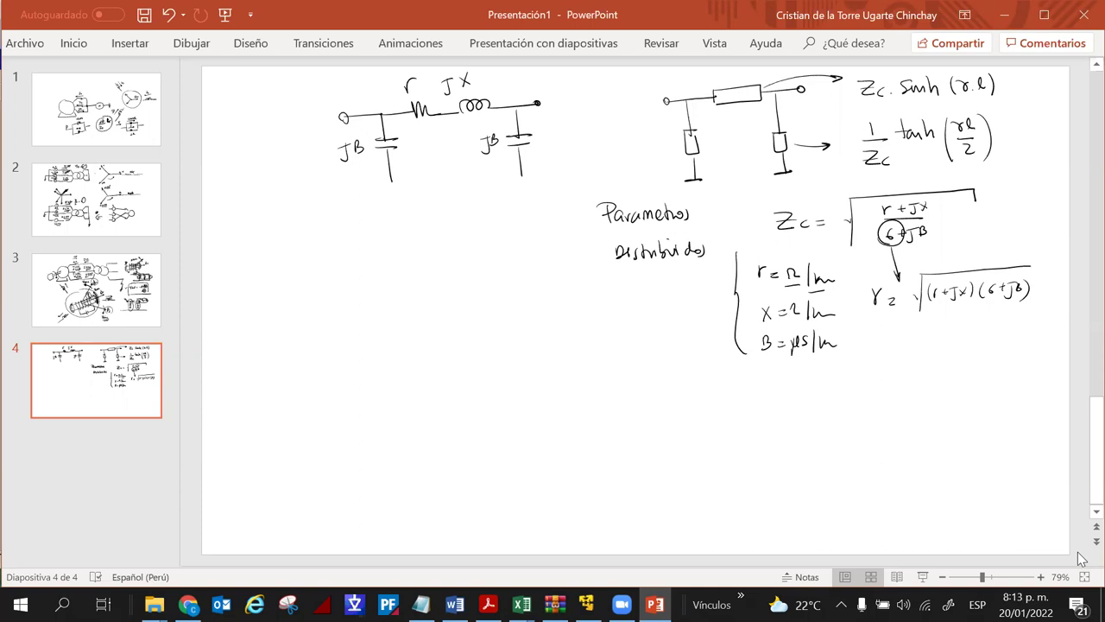
pyautogui.moveTo(591, 193); pyautogui.dragTo(590, 273)
# - Write the condition γl << 1 below the first pi circuit and box it
pyautogui.moveTo(319, 219)
pyautogui.mouseDown()
pyautogui.moveTo(328, 230)
pyautogui.moveTo(337, 217)
pyautogui.moveTo(366, 224)
pyautogui.mouseUp()
pyautogui.moveTo(375, 217); pyautogui.dragTo(391, 224)
pyautogui.moveTo(309, 207)
pyautogui.mouseDown()
pyautogui.moveTo(382, 245)
pyautogui.moveTo(316, 204)
pyautogui.mouseUp()
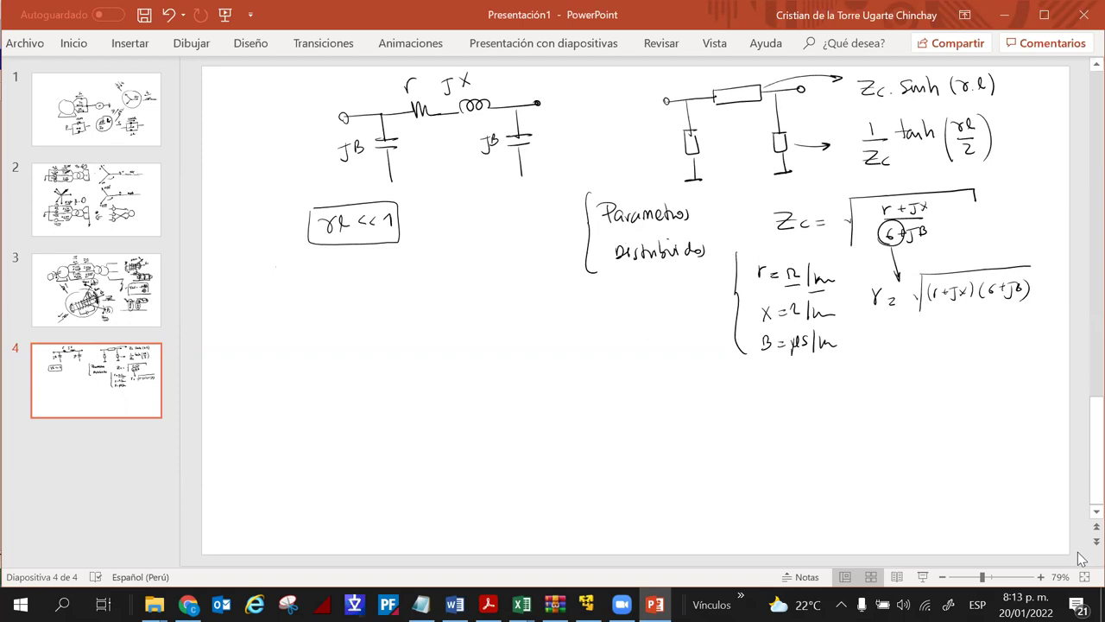
# - Note that θ ≈ 0 gives sinθ ≈ θ and cosθ ≈ 1, and underline the sinh and tanh expressions
pyautogui.moveTo(278, 266)
pyautogui.mouseDown()
pyautogui.moveTo(278, 284)
pyautogui.moveTo(299, 273)
pyautogui.mouseUp()
pyautogui.moveTo(309, 267); pyautogui.dragTo(343, 271)
pyautogui.moveTo(338, 267)
pyautogui.mouseDown()
pyautogui.moveTo(385, 276)
pyautogui.moveTo(419, 257)
pyautogui.mouseUp()
pyautogui.moveTo(415, 264); pyautogui.dragTo(426, 264)
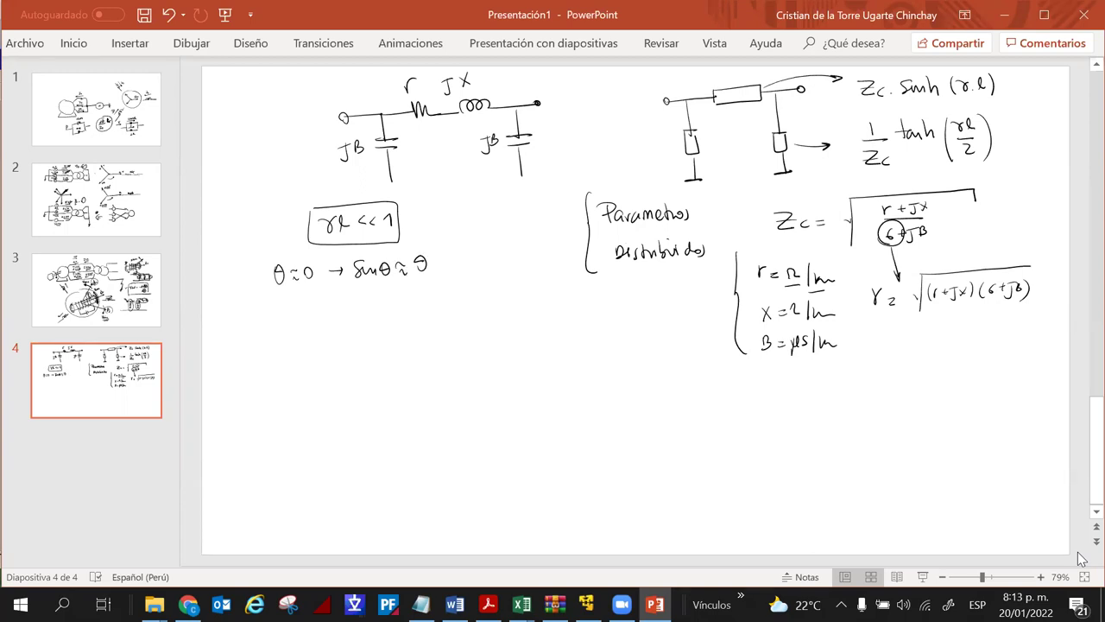
pyautogui.moveTo(327, 298); pyautogui.dragTo(369, 301)
pyautogui.moveTo(382, 290); pyautogui.dragTo(387, 297)
pyautogui.moveTo(396, 291); pyautogui.dragTo(423, 300)
pyautogui.moveTo(893, 103); pyautogui.dragTo(981, 105)
pyautogui.moveTo(906, 169); pyautogui.dragTo(999, 170)
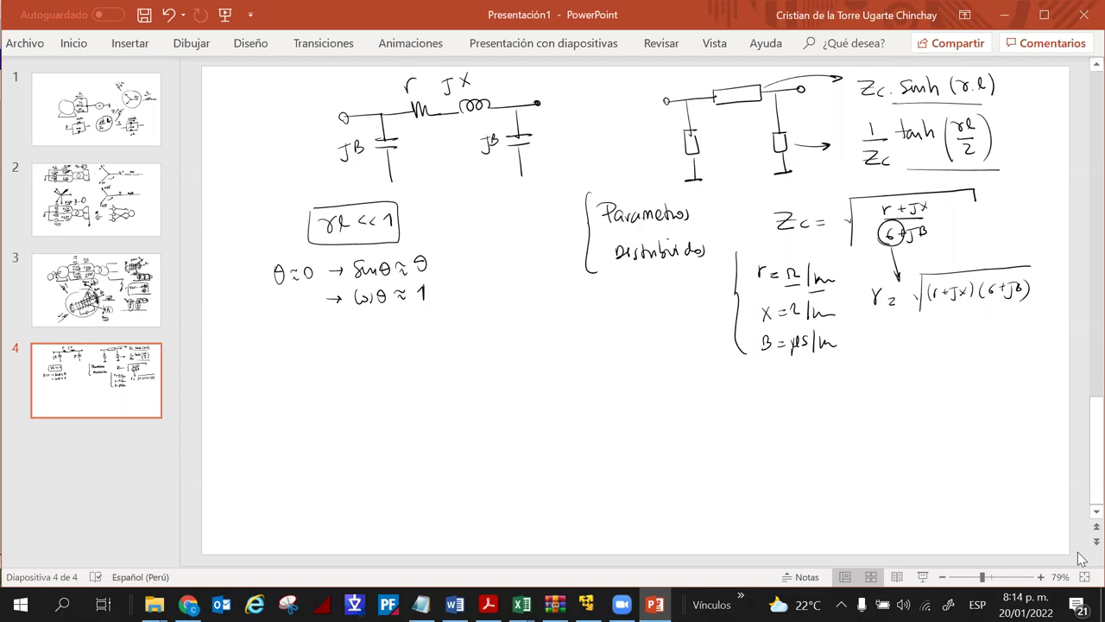
# - Write that γl << 1 leads to sinh(γl) ≈ γl and tanh(γl/2) ≈ γl/2, and underline the condition
pyautogui.moveTo(261, 349)
pyautogui.mouseDown()
pyautogui.moveTo(271, 363)
pyautogui.moveTo(305, 359)
pyautogui.mouseUp()
pyautogui.moveTo(311, 350)
pyautogui.mouseDown()
pyautogui.moveTo(316, 359)
pyautogui.moveTo(346, 350)
pyautogui.mouseUp()
pyautogui.moveTo(377, 340)
pyautogui.mouseDown()
pyautogui.moveTo(369, 354)
pyautogui.moveTo(390, 353)
pyautogui.mouseUp()
pyautogui.moveTo(393, 334)
pyautogui.mouseDown()
pyautogui.moveTo(406, 356)
pyautogui.moveTo(418, 350)
pyautogui.mouseUp()
pyautogui.moveTo(420, 342); pyautogui.dragTo(425, 349)
pyautogui.moveTo(429, 336)
pyautogui.mouseDown()
pyautogui.moveTo(430, 355)
pyautogui.moveTo(478, 347)
pyautogui.mouseUp()
pyautogui.moveTo(373, 375)
pyautogui.mouseDown()
pyautogui.moveTo(374, 394)
pyautogui.moveTo(378, 380)
pyautogui.mouseUp()
pyautogui.moveTo(383, 386)
pyautogui.mouseDown()
pyautogui.moveTo(394, 376)
pyautogui.moveTo(399, 394)
pyautogui.mouseUp()
pyautogui.moveTo(410, 373)
pyautogui.mouseDown()
pyautogui.moveTo(404, 404)
pyautogui.moveTo(429, 387)
pyautogui.mouseUp()
pyautogui.moveTo(415, 394)
pyautogui.mouseDown()
pyautogui.moveTo(429, 393)
pyautogui.moveTo(428, 405)
pyautogui.mouseUp()
pyautogui.moveTo(430, 373)
pyautogui.mouseDown()
pyautogui.moveTo(432, 404)
pyautogui.moveTo(454, 387)
pyautogui.mouseUp()
pyautogui.moveTo(456, 370); pyautogui.dragTo(465, 380)
pyautogui.moveTo(470, 369); pyautogui.dragTo(476, 385)
pyautogui.moveTo(467, 391); pyautogui.dragTo(476, 399)
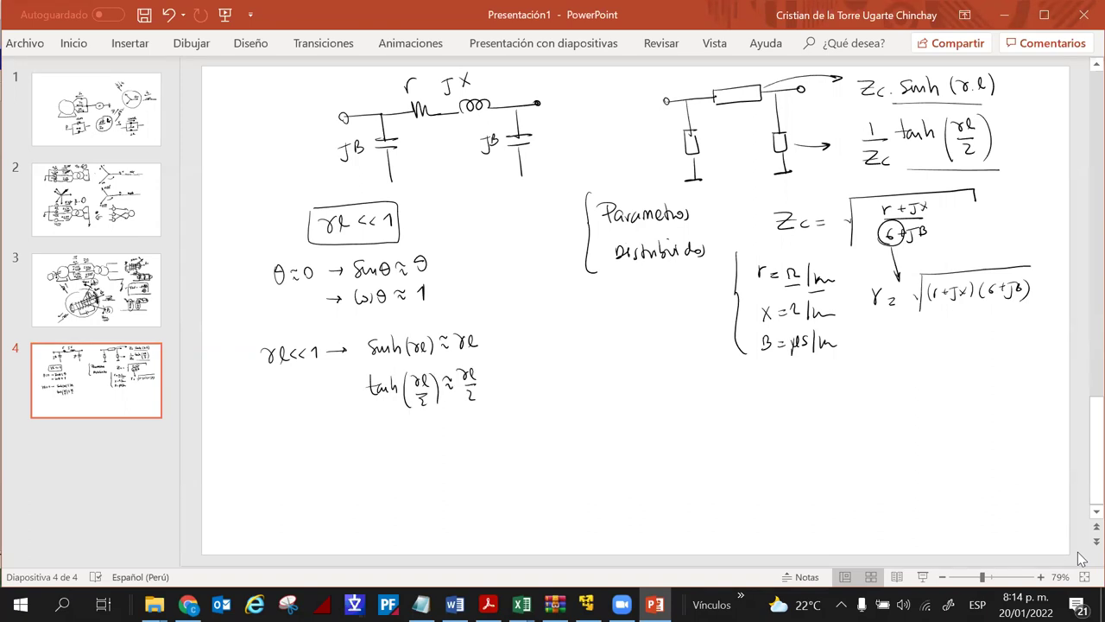
pyautogui.moveTo(260, 370); pyautogui.dragTo(316, 365)
# - Sketch a long line with source V, a closing switch and a travelling voltage pulse, and mark its far end with an arrow
pyautogui.moveTo(619, 415)
pyautogui.mouseDown()
pyautogui.moveTo(645, 414)
pyautogui.moveTo(620, 427)
pyautogui.moveTo(660, 403)
pyautogui.moveTo(765, 420)
pyautogui.moveTo(934, 422)
pyautogui.mouseUp()
pyautogui.moveTo(934, 402); pyautogui.dragTo(934, 435)
pyautogui.moveTo(610, 361)
pyautogui.mouseDown()
pyautogui.moveTo(614, 374)
pyautogui.moveTo(619, 362)
pyautogui.mouseUp()
pyautogui.moveTo(644, 399); pyautogui.dragTo(664, 437)
pyautogui.moveTo(662, 429); pyautogui.dragTo(669, 429)
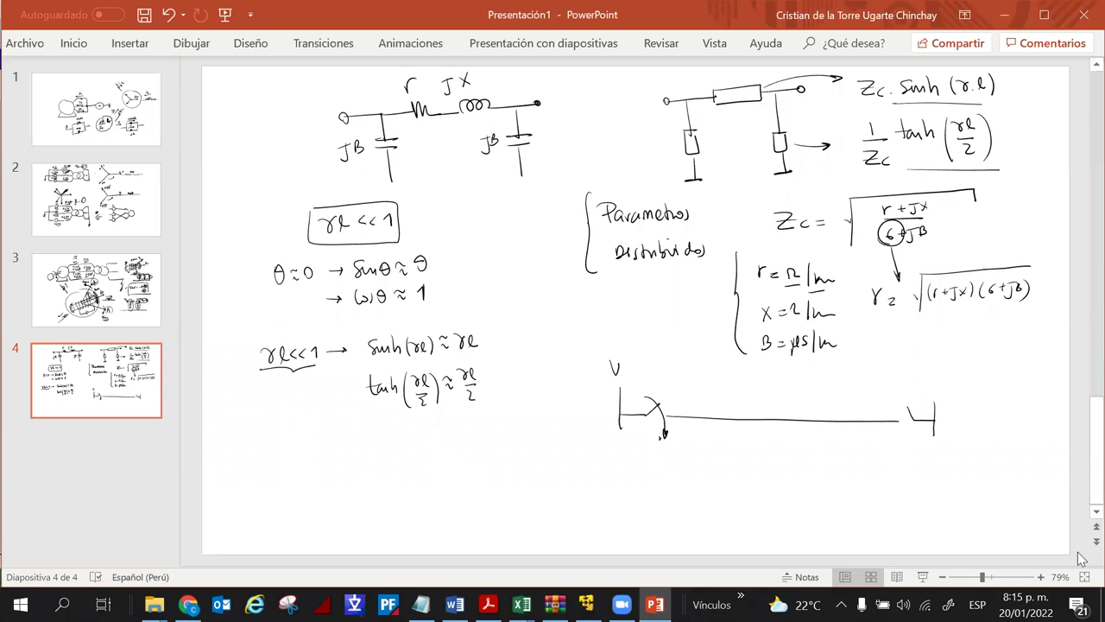
pyautogui.moveTo(646, 393); pyautogui.dragTo(667, 435)
pyautogui.moveTo(646, 394)
pyautogui.mouseDown()
pyautogui.moveTo(665, 430)
pyautogui.moveTo(688, 370)
pyautogui.moveTo(681, 377)
pyautogui.mouseUp()
pyautogui.click(896, 419)
pyautogui.moveTo(896, 447)
pyautogui.mouseDown()
pyautogui.moveTo(896, 423)
pyautogui.moveTo(900, 433)
pyautogui.mouseUp()
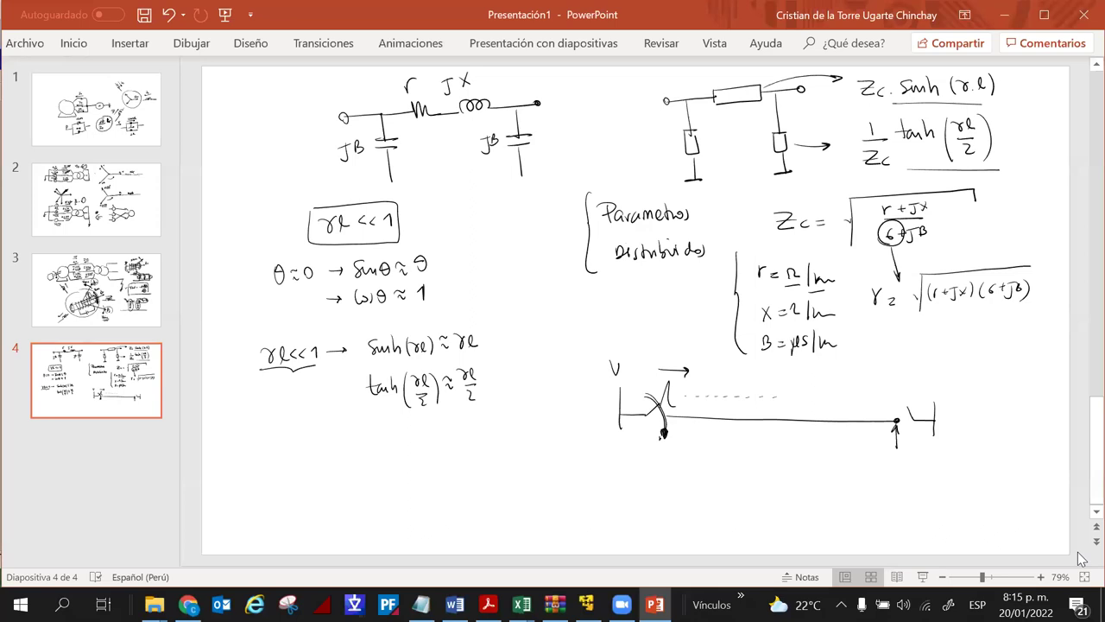
# - Circle the pulse at both line ends, label both ends t=0, and write V=0 at the far end
pyautogui.moveTo(678, 376); pyautogui.dragTo(673, 374)
pyautogui.moveTo(885, 406)
pyautogui.mouseDown()
pyautogui.moveTo(895, 391)
pyautogui.moveTo(901, 404)
pyautogui.mouseUp()
pyautogui.moveTo(656, 390)
pyautogui.mouseDown()
pyautogui.moveTo(663, 424)
pyautogui.moveTo(642, 463)
pyautogui.moveTo(662, 457)
pyautogui.mouseUp()
pyautogui.moveTo(872, 457)
pyautogui.mouseDown()
pyautogui.moveTo(872, 473)
pyautogui.moveTo(916, 469)
pyautogui.moveTo(921, 456)
pyautogui.moveTo(933, 463)
pyautogui.mouseUp()
pyautogui.moveTo(924, 469); pyautogui.dragTo(932, 468)
pyautogui.moveTo(941, 460); pyautogui.dragTo(940, 460)
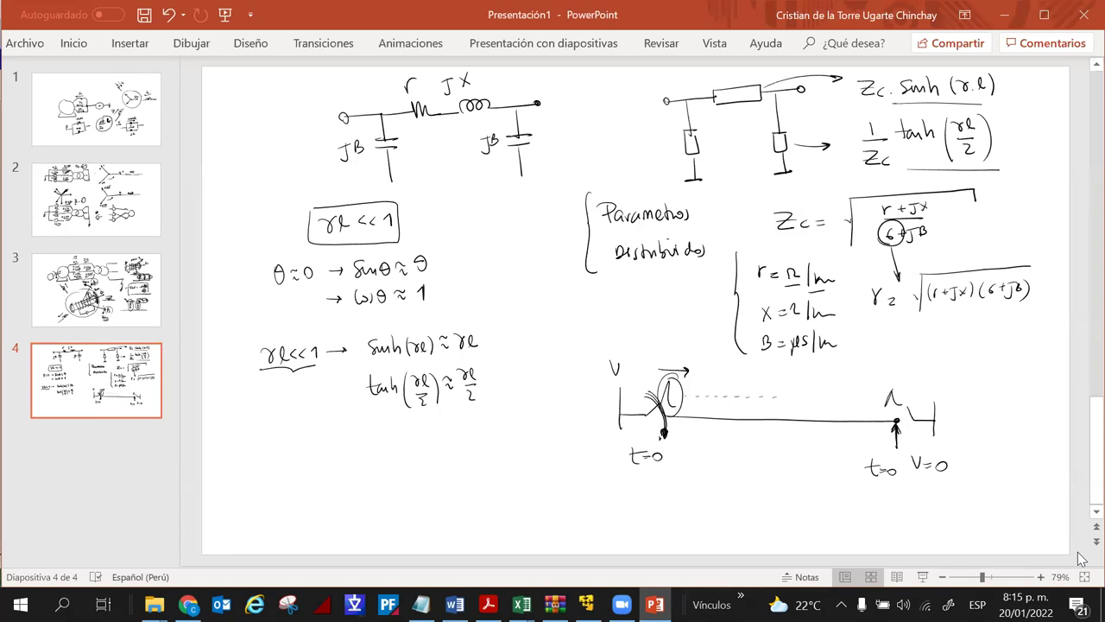
pyautogui.moveTo(895, 382)
pyautogui.mouseDown()
pyautogui.moveTo(905, 412)
pyautogui.moveTo(897, 384)
pyautogui.mouseUp()
# - Write the propagation speed equation Vp = λ·f below the hyperbolic approximations
pyautogui.moveTo(316, 421)
pyautogui.mouseDown()
pyautogui.moveTo(342, 421)
pyautogui.moveTo(340, 447)
pyautogui.moveTo(363, 428)
pyautogui.mouseUp()
pyautogui.moveTo(352, 433); pyautogui.dragTo(387, 436)
pyautogui.moveTo(381, 427)
pyautogui.mouseDown()
pyautogui.moveTo(375, 435)
pyautogui.moveTo(401, 440)
pyautogui.moveTo(409, 428)
pyautogui.mouseUp()
pyautogui.click(392, 434)
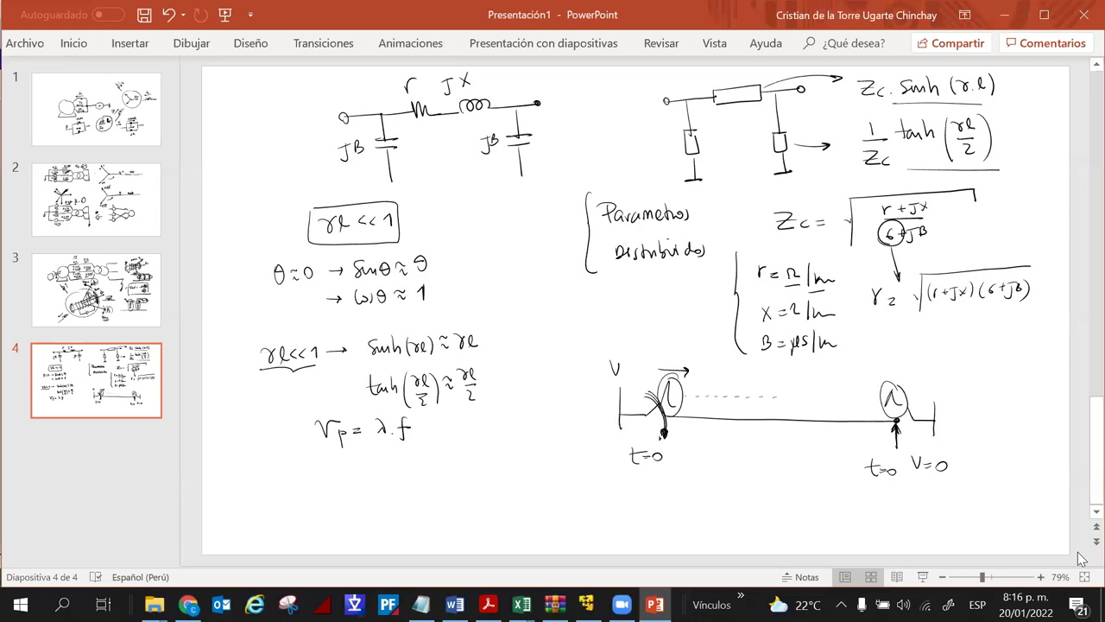
# - Circle Vp and write the substitution 3×10^8 = λ(60) below the equation
pyautogui.moveTo(349, 446)
pyautogui.mouseDown()
pyautogui.moveTo(309, 487)
pyautogui.moveTo(320, 487)
pyautogui.mouseUp()
pyautogui.moveTo(328, 473)
pyautogui.mouseDown()
pyautogui.moveTo(328, 486)
pyautogui.moveTo(335, 476)
pyautogui.mouseUp()
pyautogui.moveTo(342, 466); pyautogui.dragTo(341, 467)
pyautogui.moveTo(351, 481); pyautogui.dragTo(355, 481)
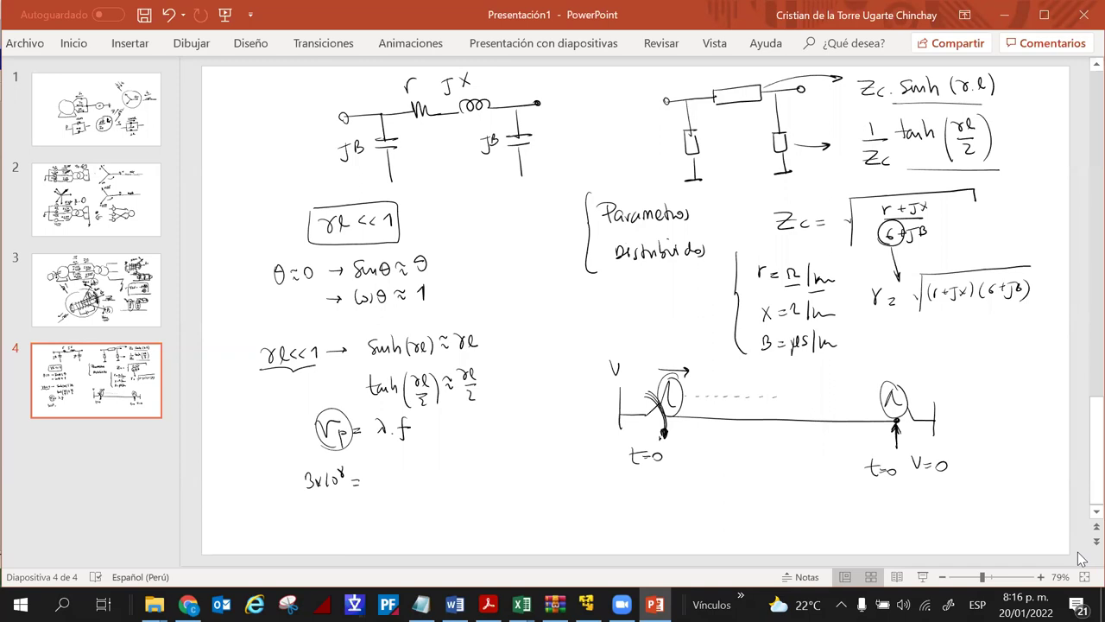
pyautogui.moveTo(375, 468); pyautogui.dragTo(398, 483)
pyautogui.moveTo(407, 468); pyautogui.dragTo(410, 480)
pyautogui.moveTo(415, 462); pyautogui.dragTo(417, 484)
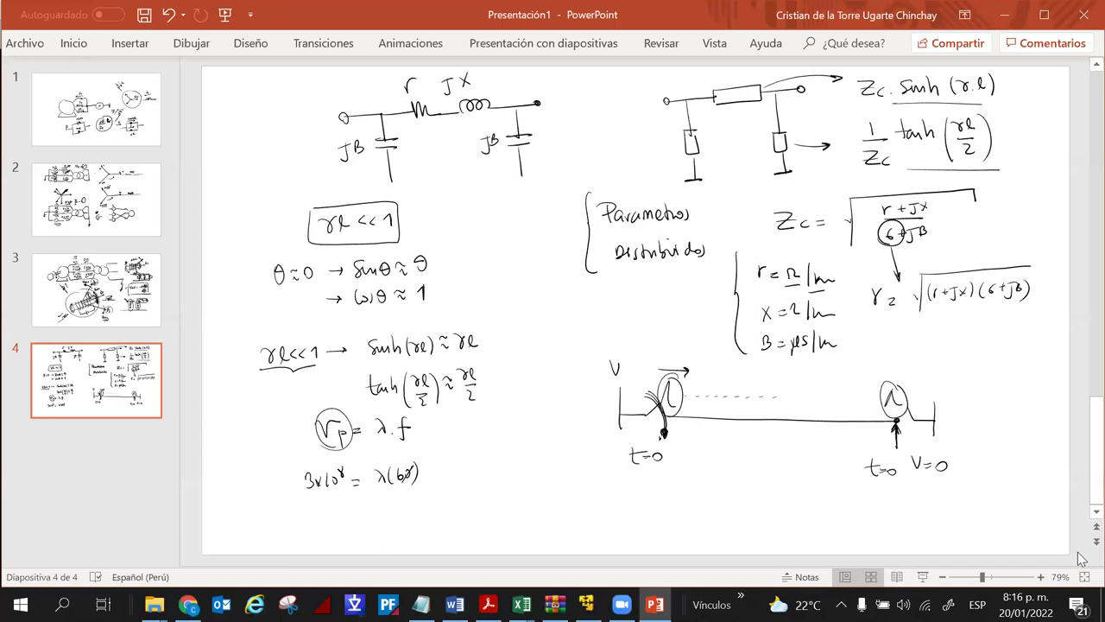
# - Simplify the powers of ten, write 5×10^6 m = λ, and add 5000 km = λ with a circle around it
pyautogui.moveTo(337, 466); pyautogui.dragTo(348, 476)
pyautogui.moveTo(306, 513); pyautogui.dragTo(381, 524)
pyautogui.moveTo(323, 534); pyautogui.dragTo(338, 543)
pyautogui.moveTo(431, 511); pyautogui.dragTo(499, 514)
pyautogui.moveTo(504, 502); pyautogui.dragTo(514, 518)
pyautogui.moveTo(521, 501); pyautogui.dragTo(518, 499)
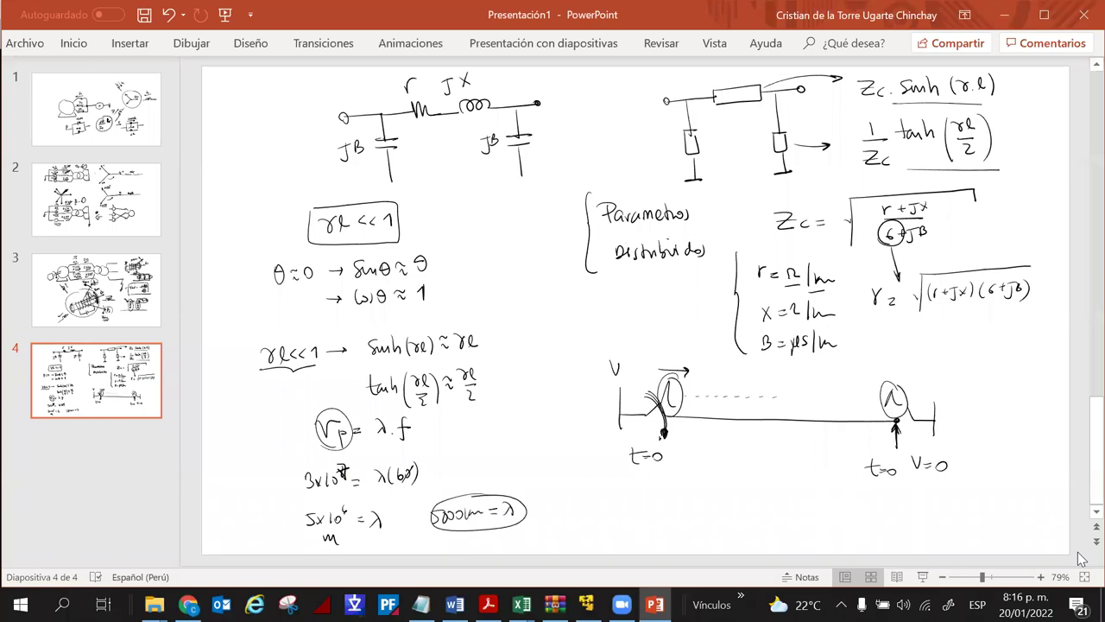
# - Circle 5000 km, underline γl << 1 again, and write l = 240 km with a circle for comparison
pyautogui.moveTo(497, 442)
pyautogui.mouseDown()
pyautogui.moveTo(495, 456)
pyautogui.moveTo(500, 438)
pyautogui.mouseUp()
pyautogui.moveTo(484, 461); pyautogui.dragTo(507, 459)
pyautogui.moveTo(480, 499); pyautogui.dragTo(466, 494)
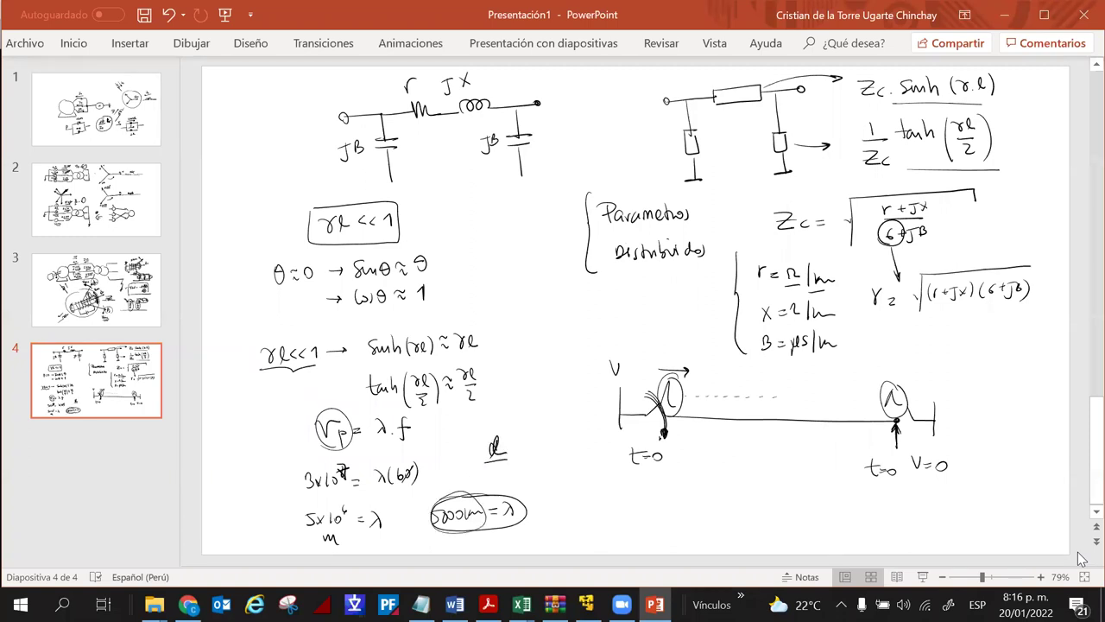
pyautogui.moveTo(266, 371); pyautogui.dragTo(309, 369)
pyautogui.moveTo(486, 468)
pyautogui.mouseDown()
pyautogui.moveTo(480, 486)
pyautogui.moveTo(518, 480)
pyautogui.mouseUp()
pyautogui.moveTo(523, 471); pyautogui.dragTo(532, 476)
pyautogui.moveTo(529, 471); pyautogui.dragTo(534, 481)
pyautogui.moveTo(542, 472); pyautogui.dragTo(560, 475)
pyautogui.moveTo(535, 457)
pyautogui.mouseDown()
pyautogui.moveTo(466, 475)
pyautogui.moveTo(505, 490)
pyautogui.moveTo(537, 455)
pyautogui.mouseUp()
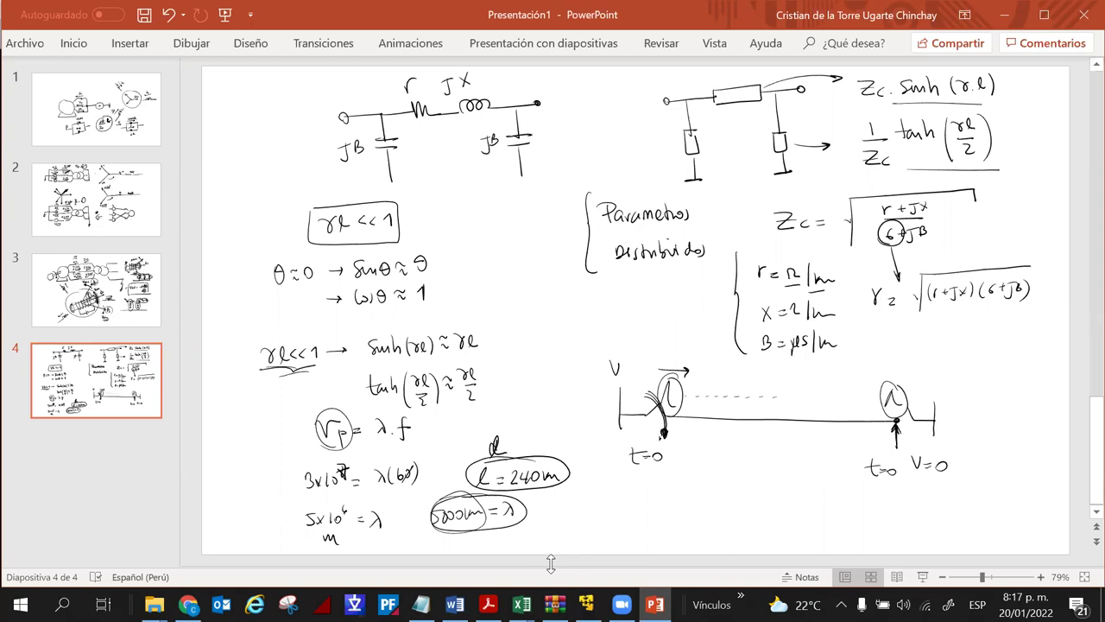
# - Circle the sinh and tanh approximations, circle γl in the first one, and write Zc·γl = below the line sketch
pyautogui.moveTo(405, 320)
pyautogui.mouseDown()
pyautogui.moveTo(367, 402)
pyautogui.moveTo(471, 416)
pyautogui.moveTo(484, 343)
pyautogui.moveTo(406, 318)
pyautogui.mouseUp()
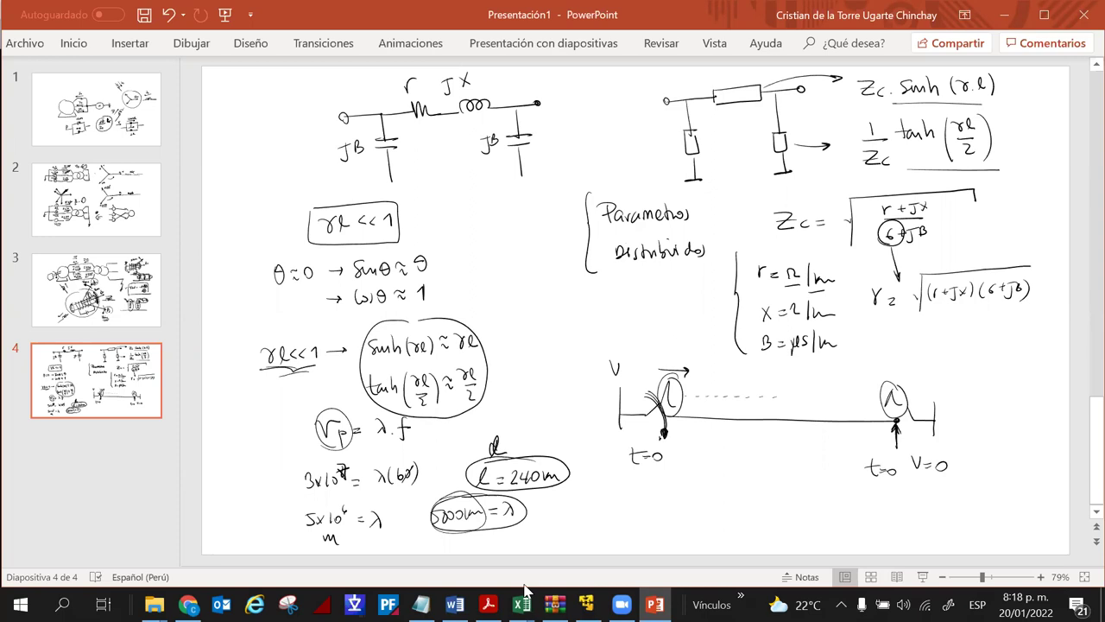
pyautogui.moveTo(624, 486); pyautogui.dragTo(649, 502)
pyautogui.click(654, 500)
pyautogui.moveTo(476, 324)
pyautogui.mouseDown()
pyautogui.moveTo(457, 356)
pyautogui.moveTo(485, 326)
pyautogui.mouseUp()
pyautogui.moveTo(670, 487); pyautogui.dragTo(678, 501)
pyautogui.moveTo(684, 499)
pyautogui.mouseDown()
pyautogui.moveTo(691, 486)
pyautogui.moveTo(696, 499)
pyautogui.moveTo(723, 498)
pyautogui.mouseUp()
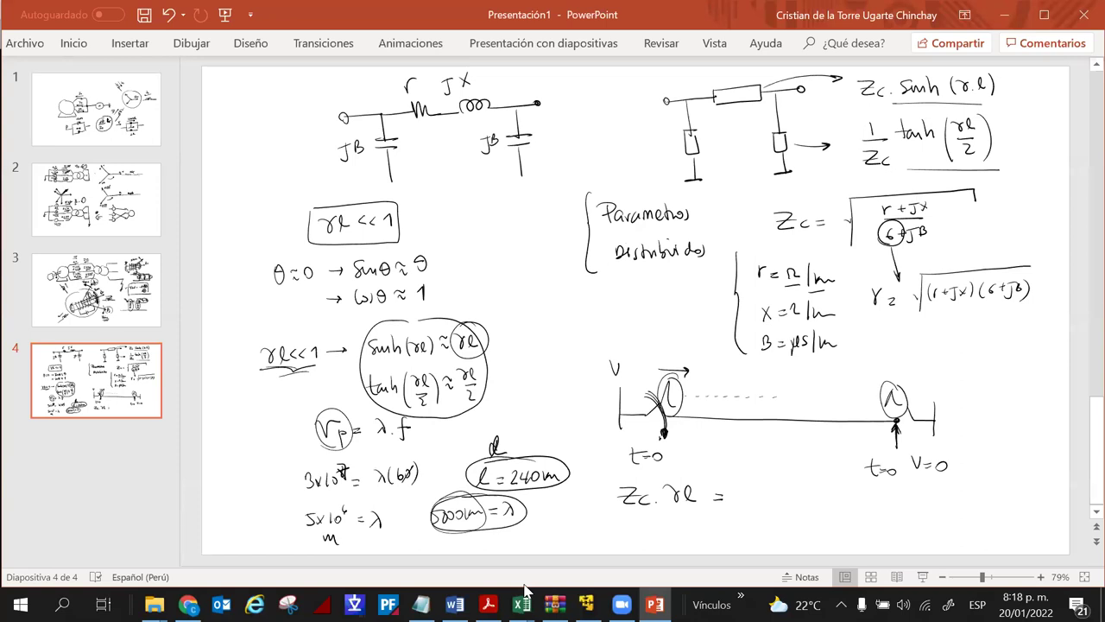
# - Continue the equation with √((r+jX)/(G+jB)) · √((r+jX)(G+jB)), striking out the G+jB terms and circling γ
pyautogui.moveTo(744, 532)
pyautogui.mouseDown()
pyautogui.moveTo(745, 484)
pyautogui.moveTo(803, 484)
pyautogui.moveTo(758, 499)
pyautogui.moveTo(772, 497)
pyautogui.mouseUp()
pyautogui.moveTo(781, 493)
pyautogui.mouseDown()
pyautogui.moveTo(777, 504)
pyautogui.moveTo(787, 504)
pyautogui.mouseUp()
pyautogui.moveTo(753, 509)
pyautogui.mouseDown()
pyautogui.moveTo(783, 509)
pyautogui.moveTo(760, 529)
pyautogui.mouseUp()
pyautogui.moveTo(765, 524); pyautogui.dragTo(775, 533)
pyautogui.moveTo(774, 522); pyautogui.dragTo(787, 530)
pyautogui.moveTo(681, 506)
pyautogui.mouseDown()
pyautogui.moveTo(663, 485)
pyautogui.moveTo(682, 504)
pyautogui.mouseUp()
pyautogui.moveTo(841, 492)
pyautogui.mouseDown()
pyautogui.moveTo(842, 525)
pyautogui.moveTo(889, 488)
pyautogui.moveTo(933, 488)
pyautogui.mouseUp()
pyautogui.moveTo(849, 509); pyautogui.dragTo(865, 509)
pyautogui.moveTo(860, 504); pyautogui.dragTo(866, 516)
pyautogui.moveTo(871, 505)
pyautogui.mouseDown()
pyautogui.moveTo(879, 513)
pyautogui.moveTo(842, 520)
pyautogui.mouseUp()
pyautogui.moveTo(880, 500); pyautogui.dragTo(882, 515)
pyautogui.moveTo(898, 502)
pyautogui.mouseDown()
pyautogui.moveTo(893, 516)
pyautogui.moveTo(929, 518)
pyautogui.moveTo(933, 504)
pyautogui.mouseUp()
pyautogui.moveTo(734, 529); pyautogui.dragTo(796, 516)
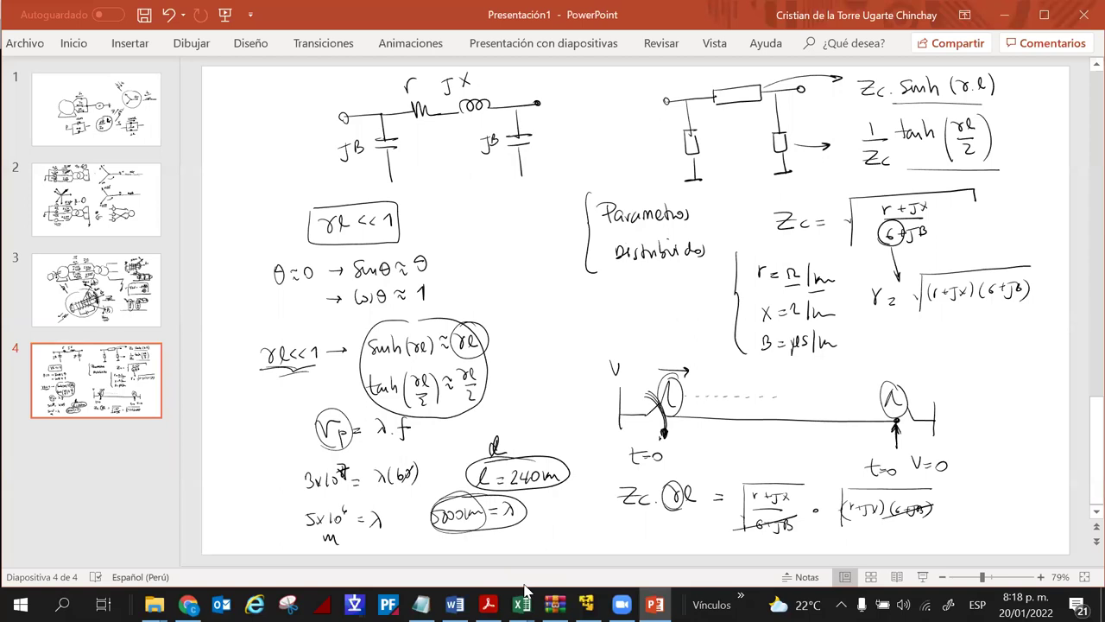
# - Finish the equation with = (r+jX) l and sketch a series resistor-inductor branch labelled r·l and jX·l
pyautogui.moveTo(974, 506); pyautogui.dragTo(980, 511)
pyautogui.moveTo(987, 503); pyautogui.dragTo(1003, 515)
pyautogui.moveTo(1003, 501); pyautogui.dragTo(995, 515)
pyautogui.moveTo(1007, 497)
pyautogui.mouseDown()
pyautogui.moveTo(1012, 513)
pyautogui.moveTo(955, 516)
pyautogui.moveTo(1034, 509)
pyautogui.mouseUp()
pyautogui.moveTo(917, 350)
pyautogui.mouseDown()
pyautogui.moveTo(984, 348)
pyautogui.moveTo(940, 327)
pyautogui.moveTo(1033, 348)
pyautogui.mouseUp()
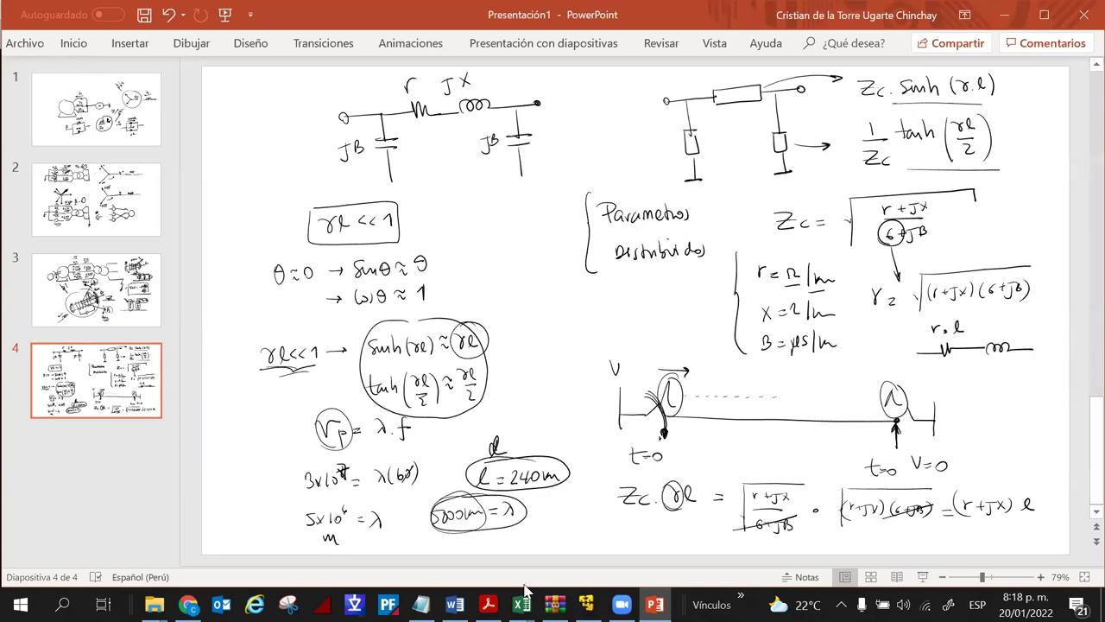
pyautogui.moveTo(980, 320); pyautogui.dragTo(1001, 328)
pyautogui.moveTo(1000, 319)
pyautogui.mouseDown()
pyautogui.moveTo(993, 328)
pyautogui.moveTo(1027, 327)
pyautogui.mouseUp()
# - Write 1/√((r+jX)/(G+jB)) · √((r+jX)(G+jB)) · l/2 above the approximations, striking out the r+jX terms and circling G+jB
pyautogui.moveTo(510, 276)
pyautogui.mouseDown()
pyautogui.moveTo(521, 294)
pyautogui.moveTo(493, 299)
pyautogui.moveTo(540, 299)
pyautogui.moveTo(517, 312)
pyautogui.moveTo(532, 315)
pyautogui.mouseUp()
pyautogui.moveTo(501, 317)
pyautogui.mouseDown()
pyautogui.moveTo(530, 318)
pyautogui.moveTo(509, 334)
pyautogui.moveTo(522, 338)
pyautogui.mouseUp()
pyautogui.moveTo(530, 325); pyautogui.dragTo(535, 333)
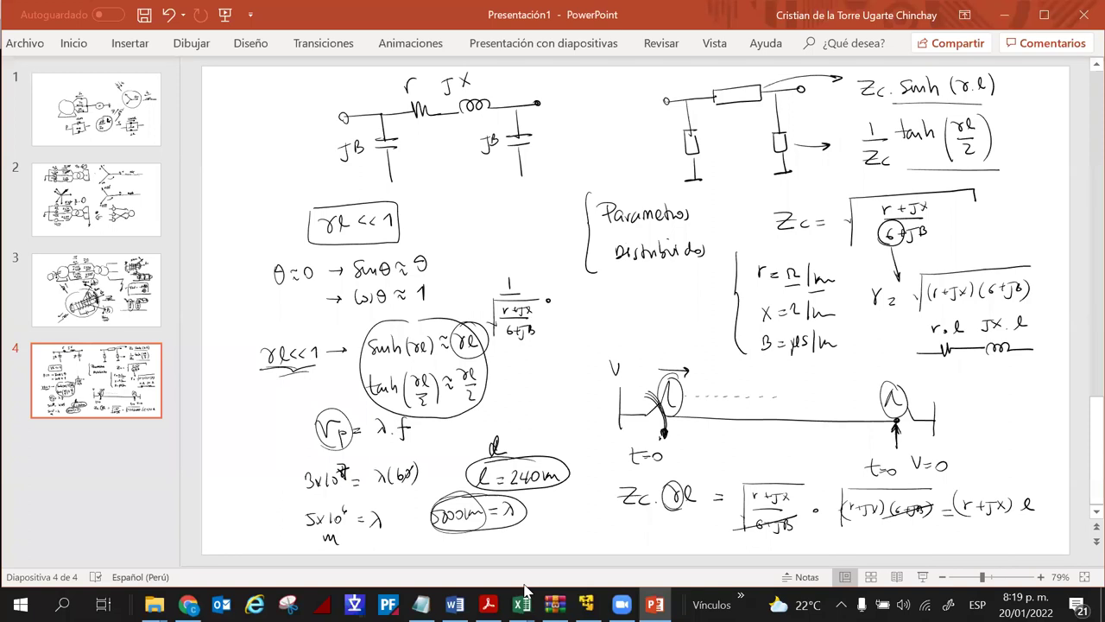
pyautogui.moveTo(563, 283)
pyautogui.mouseDown()
pyautogui.moveTo(570, 271)
pyautogui.moveTo(637, 270)
pyautogui.moveTo(600, 284)
pyautogui.moveTo(609, 288)
pyautogui.mouseUp()
pyautogui.moveTo(575, 277)
pyautogui.mouseDown()
pyautogui.moveTo(570, 292)
pyautogui.moveTo(647, 290)
pyautogui.moveTo(672, 269)
pyautogui.mouseUp()
pyautogui.click(667, 272)
pyautogui.moveTo(665, 285); pyautogui.dragTo(678, 285)
pyautogui.moveTo(667, 290); pyautogui.dragTo(678, 300)
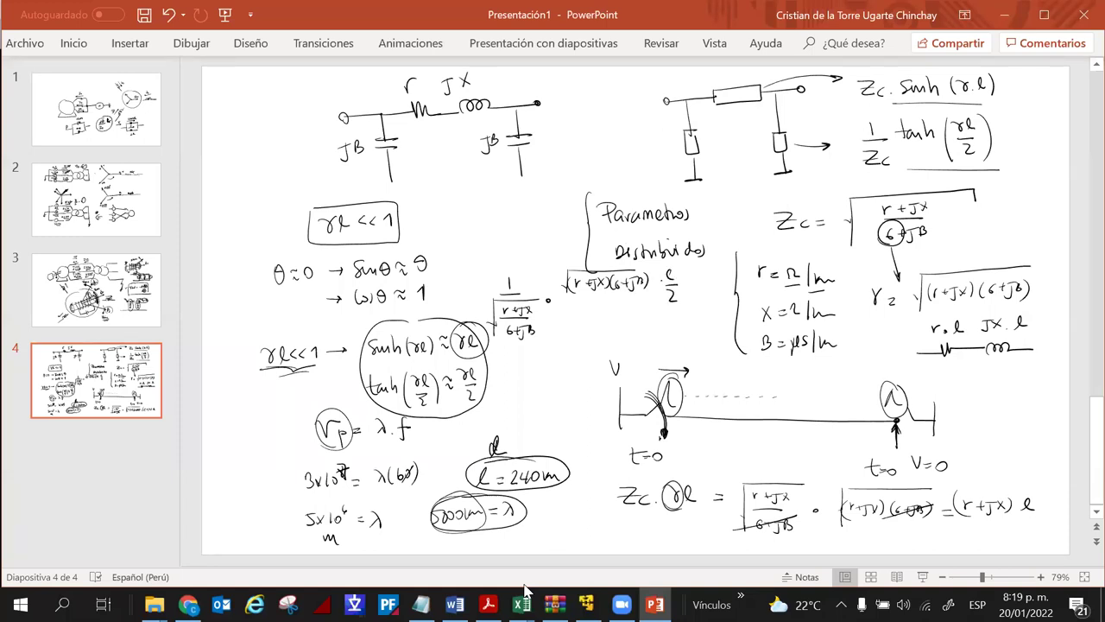
pyautogui.moveTo(518, 321)
pyautogui.mouseDown()
pyautogui.moveTo(498, 341)
pyautogui.moveTo(557, 296)
pyautogui.moveTo(554, 326)
pyautogui.moveTo(549, 296)
pyautogui.moveTo(604, 273)
pyautogui.mouseUp()
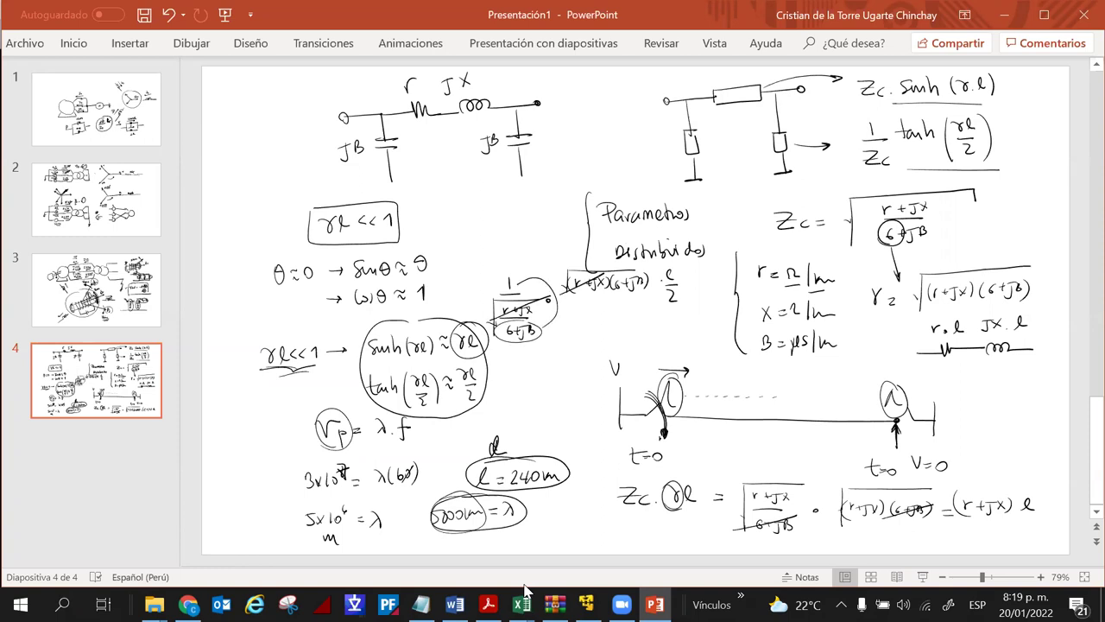
# - Write the simplified shunt admittance (G+jB)(l/2) beneath the product with the struck-out terms
pyautogui.moveTo(579, 325)
pyautogui.mouseDown()
pyautogui.moveTo(573, 336)
pyautogui.moveTo(615, 340)
pyautogui.mouseUp()
pyautogui.moveTo(573, 315); pyautogui.dragTo(568, 342)
pyautogui.moveTo(630, 317); pyautogui.dragTo(625, 337)
pyautogui.moveTo(636, 332)
pyautogui.mouseDown()
pyautogui.moveTo(639, 321)
pyautogui.moveTo(639, 342)
pyautogui.mouseUp()
pyautogui.moveTo(648, 318); pyautogui.dragTo(651, 349)
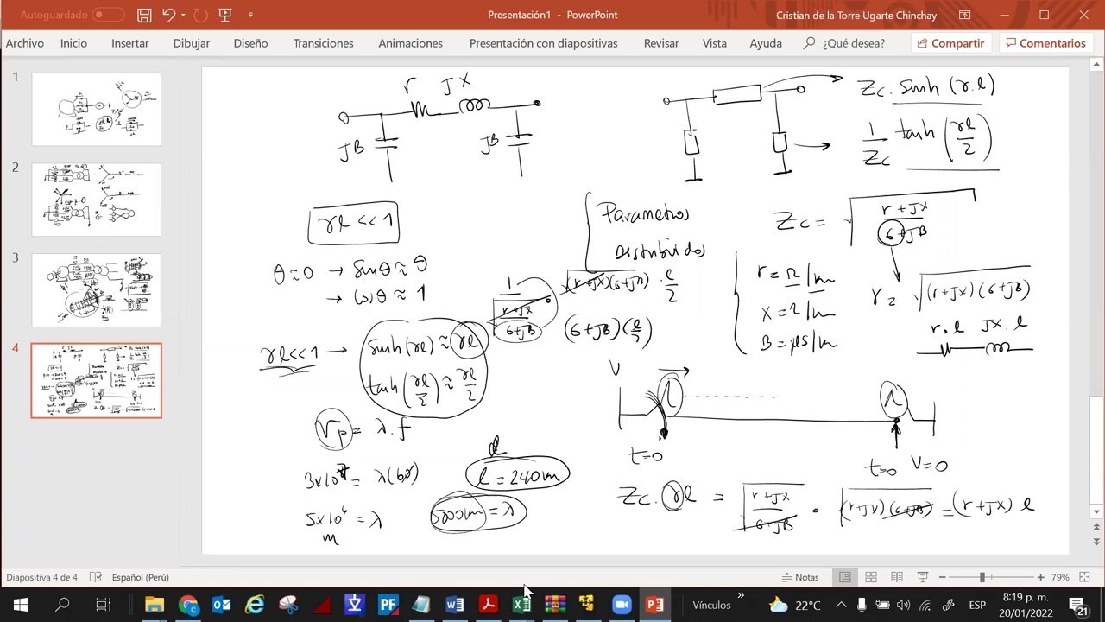
# - Label the first shunt element of the distributed-parameter circuit Gl/2 + jBl/2, with an arrow leading to it
pyautogui.moveTo(646, 150); pyautogui.dragTo(671, 145)
pyautogui.moveTo(570, 149)
pyautogui.mouseDown()
pyautogui.moveTo(563, 161)
pyautogui.moveTo(584, 147)
pyautogui.moveTo(584, 163)
pyautogui.mouseUp()
pyautogui.moveTo(568, 169)
pyautogui.mouseDown()
pyautogui.moveTo(582, 177)
pyautogui.moveTo(600, 159)
pyautogui.mouseUp()
pyautogui.moveTo(595, 151)
pyautogui.mouseDown()
pyautogui.moveTo(595, 165)
pyautogui.moveTo(624, 152)
pyautogui.mouseUp()
pyautogui.moveTo(633, 147)
pyautogui.mouseDown()
pyautogui.moveTo(637, 137)
pyautogui.moveTo(640, 168)
pyautogui.mouseUp()
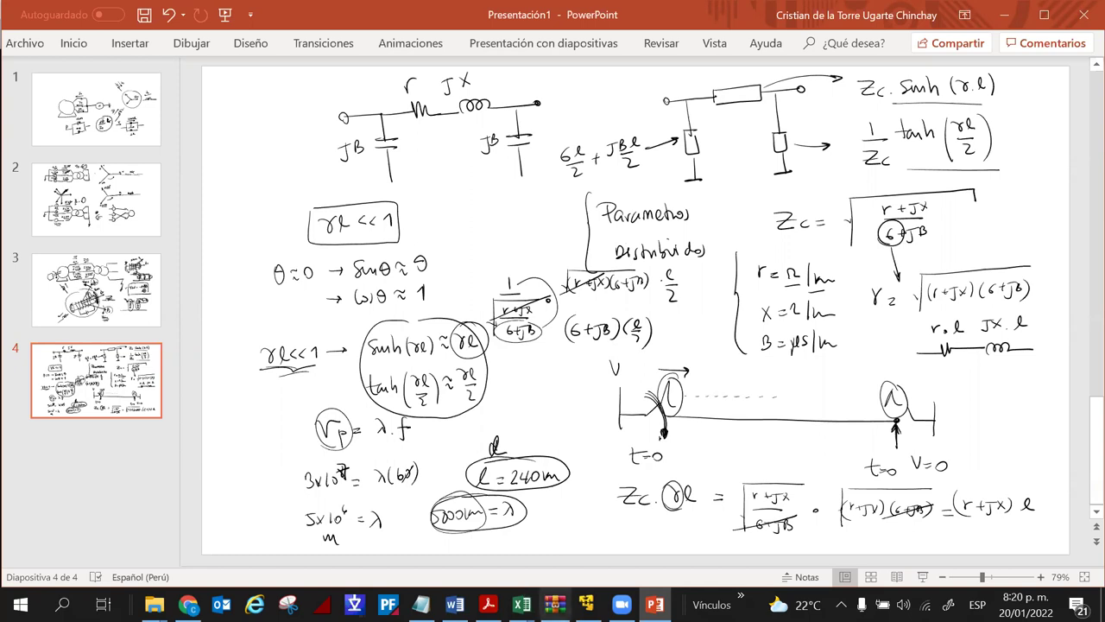
# - Switch to PowerFactory, open the line between Barra 1 and Barra 2, and rename it Linea 1
pyautogui.click(586, 604)
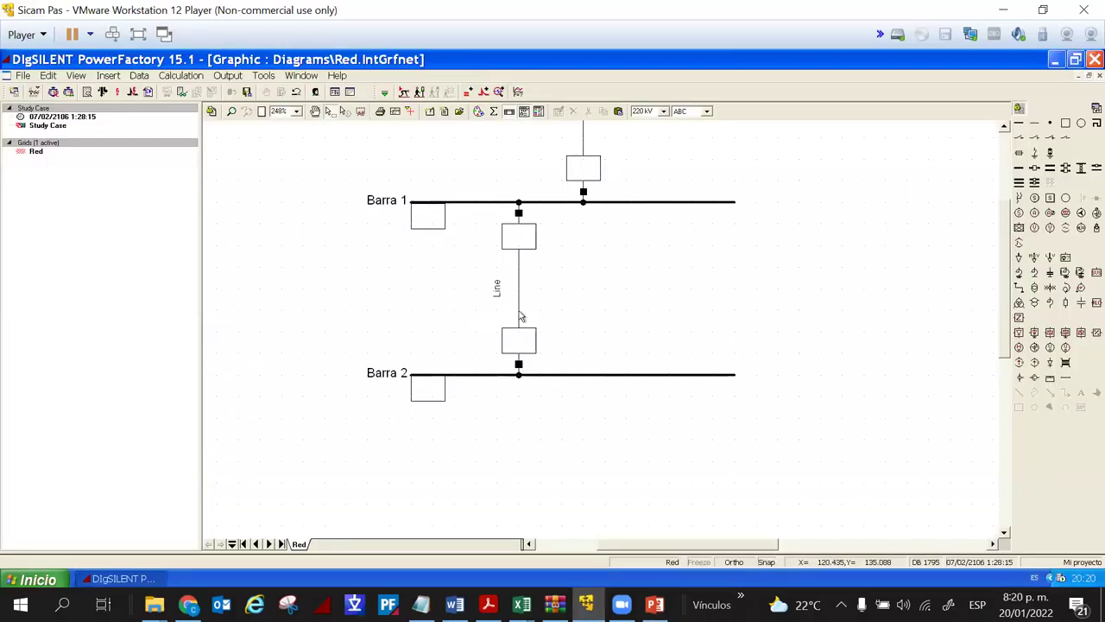
pyautogui.doubleClick(519, 316)
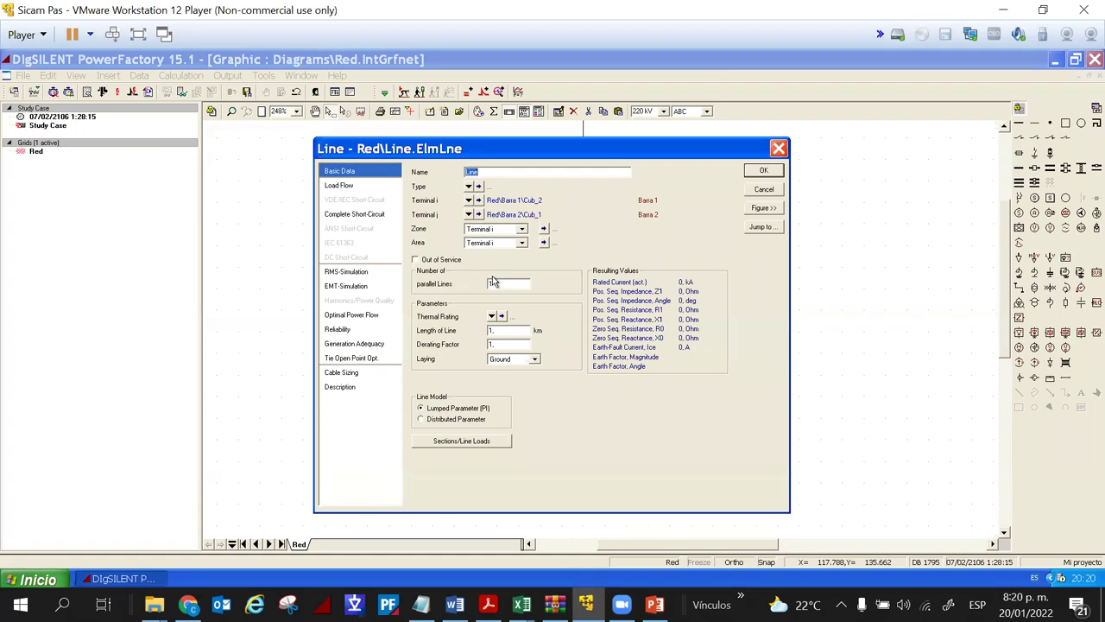
pyautogui.click(484, 332)
pyautogui.press('Tab')
pyautogui.doubleClick(471, 172)
pyautogui.write('Linea 1')
# - Create a new project line type (TypLne) named Linea 1 with a rated voltage of 220 kV and a rated current of 0.496 kA
pyautogui.click(468, 186)
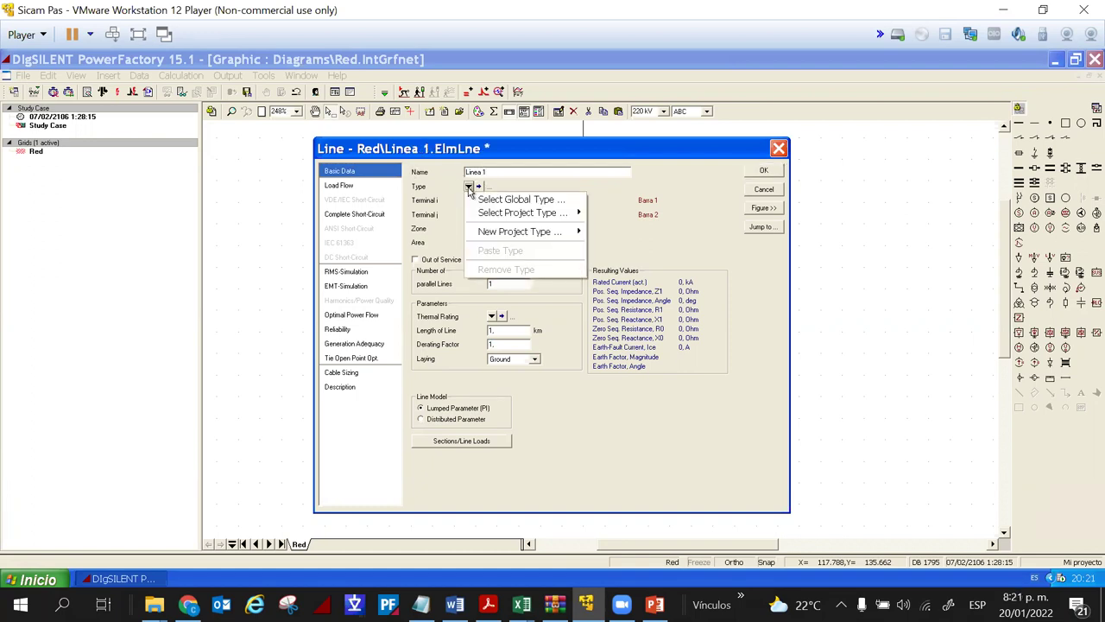
pyautogui.moveTo(486, 235)
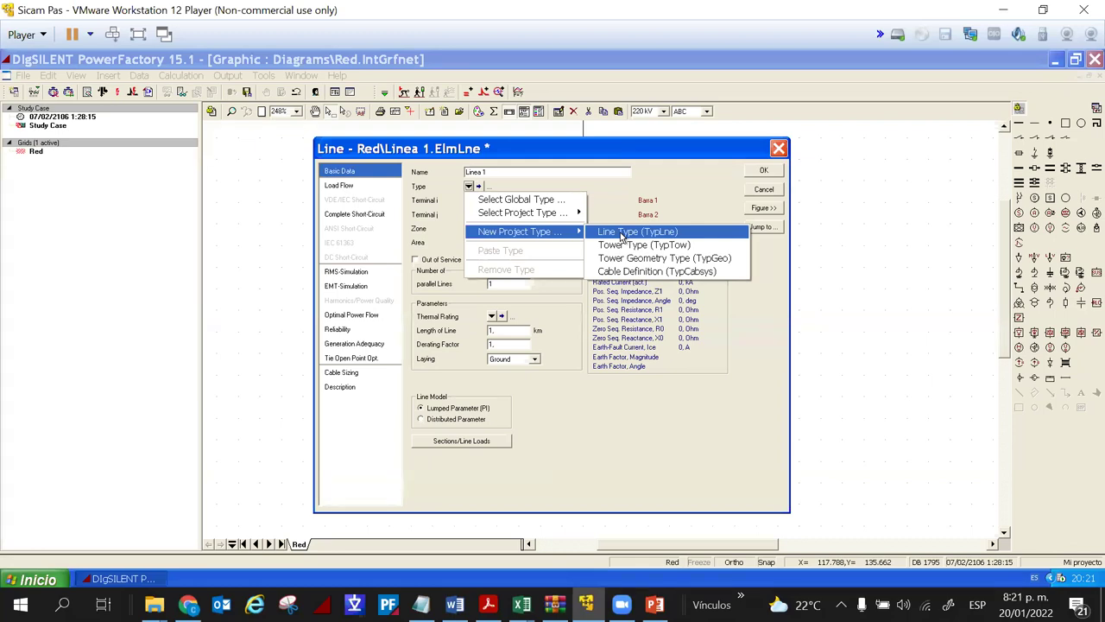
pyautogui.click(621, 233)
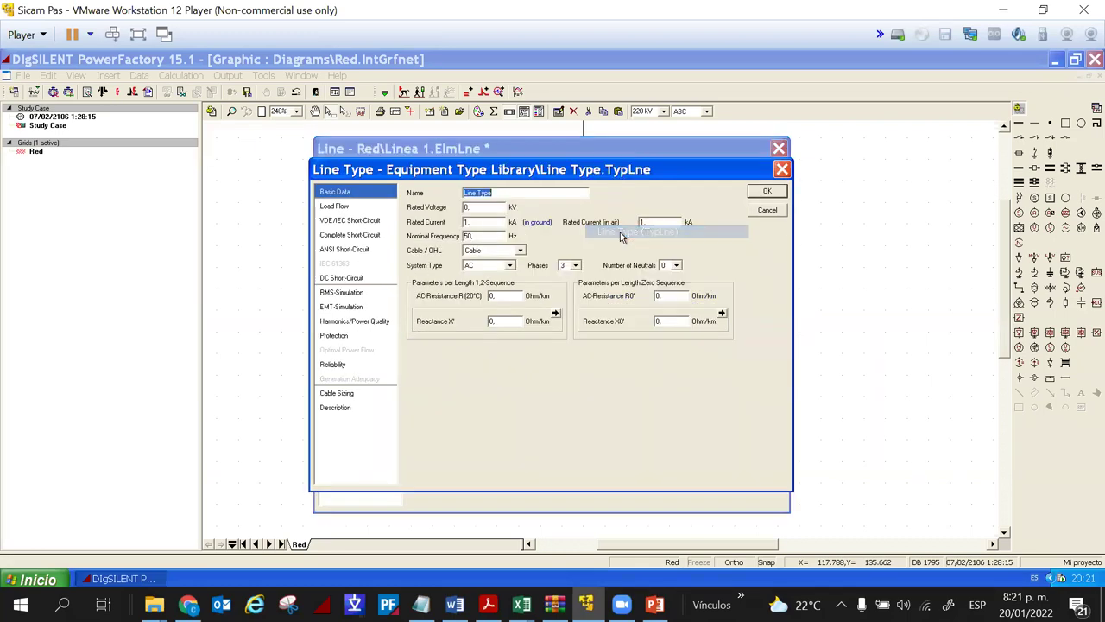
pyautogui.write('Linea 1')
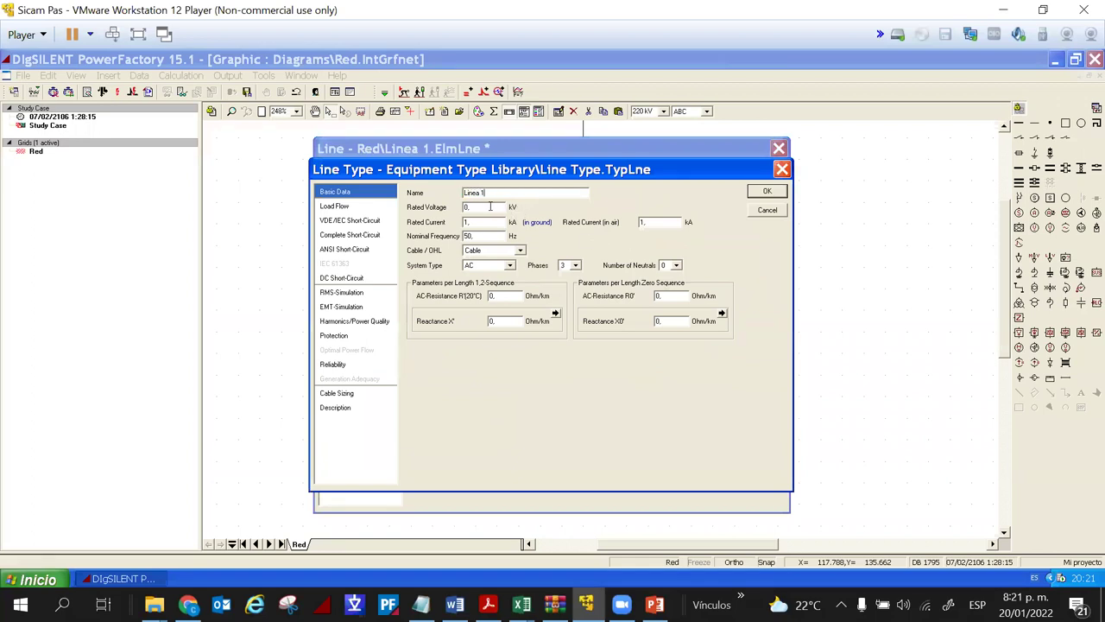
pyautogui.press('Tab')
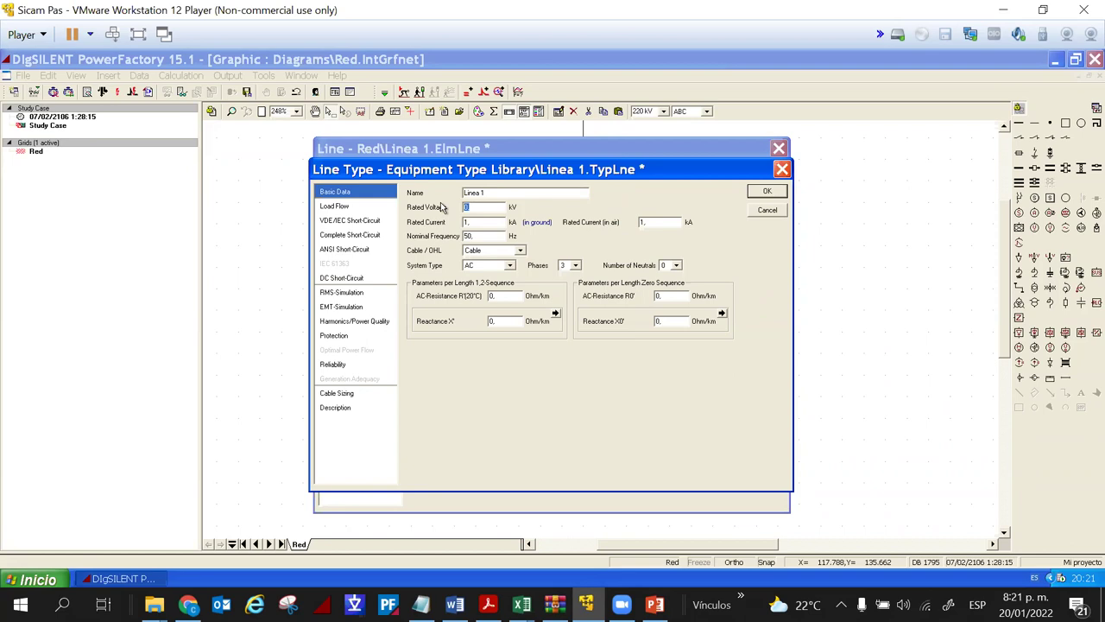
pyautogui.write('220')
pyautogui.press('Tab')
pyautogui.write('0.496')
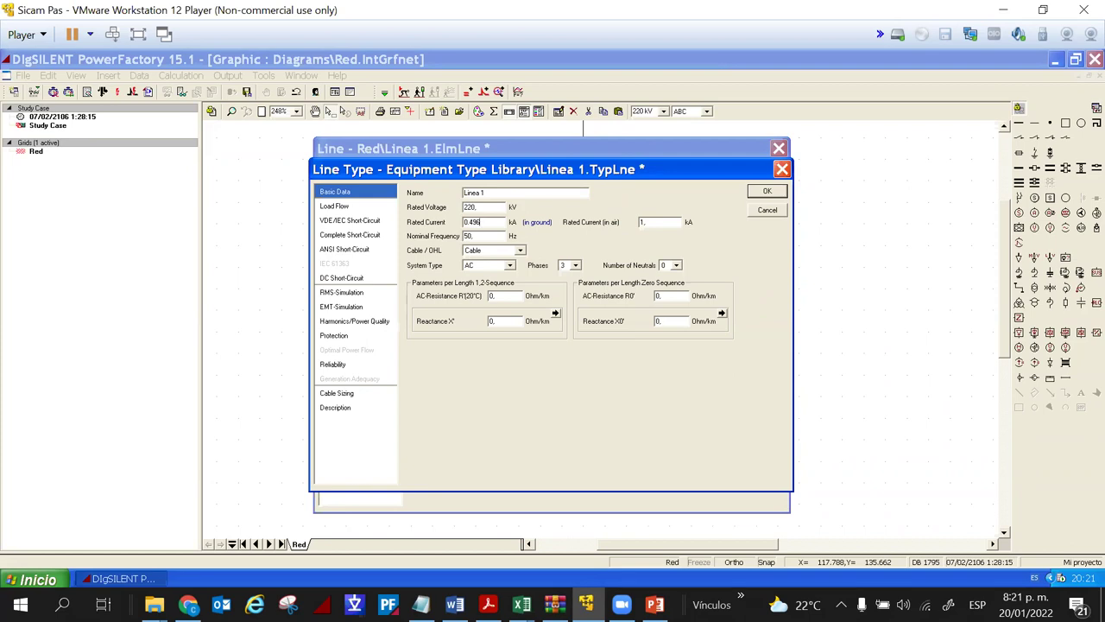
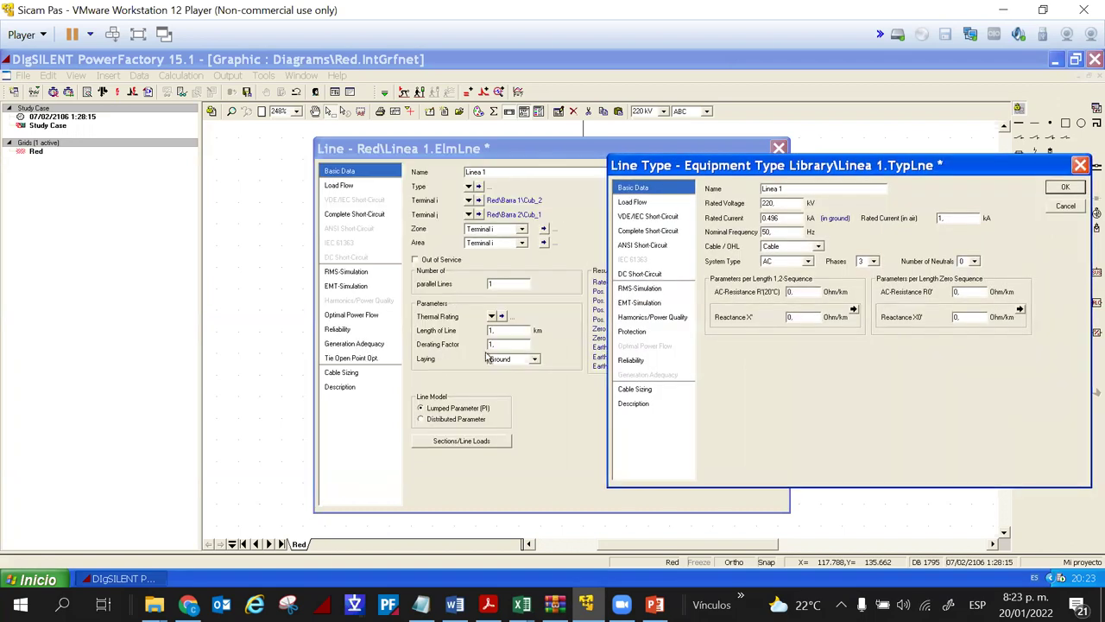
# - Set the line type's nominal frequency to 60 Hz and its Cable / OHL setting to Overhead Line
pyautogui.moveTo(779, 218); pyautogui.dragTo(739, 221)
pyautogui.moveTo(752, 169); pyautogui.dragTo(857, 164)
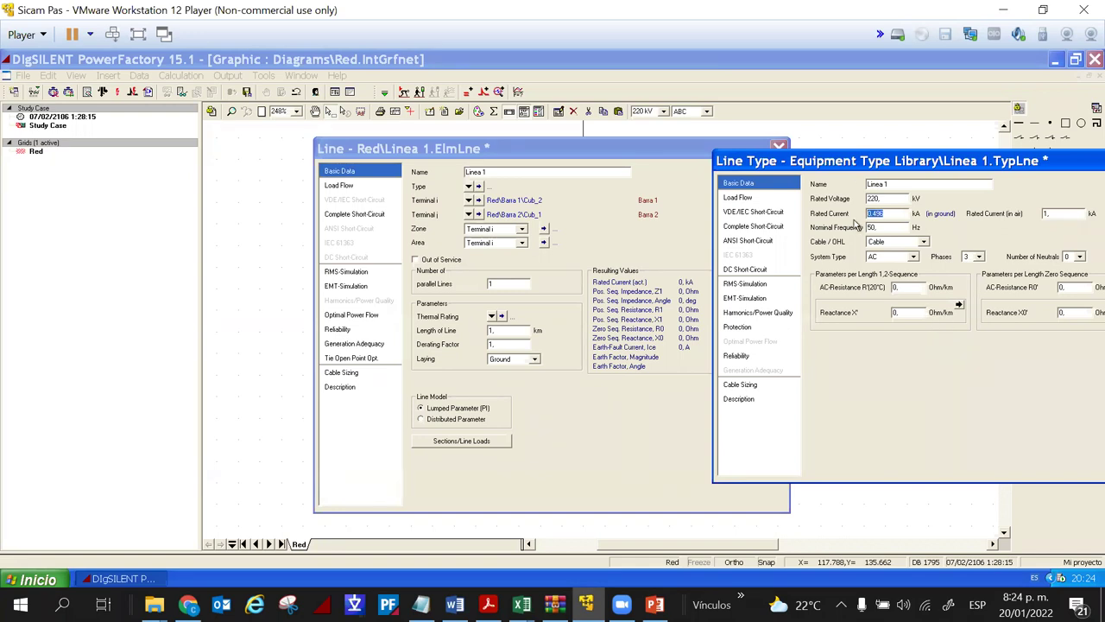
pyautogui.moveTo(854, 170); pyautogui.dragTo(466, 244)
pyautogui.moveTo(365, 273); pyautogui.dragTo(438, 222)
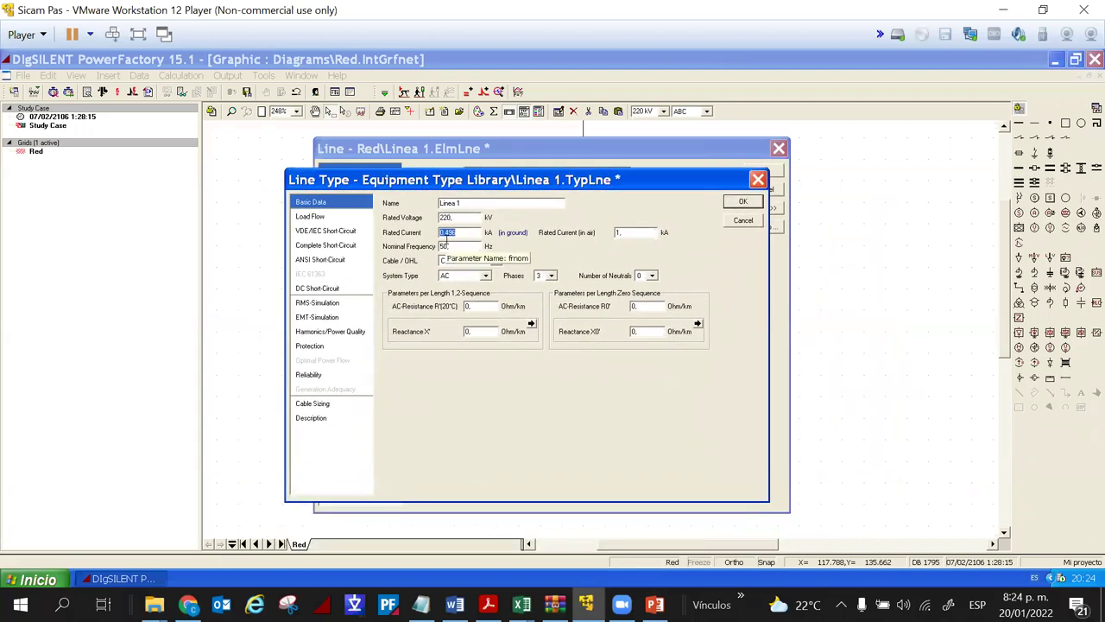
pyautogui.press('Tab')
pyautogui.write('6')
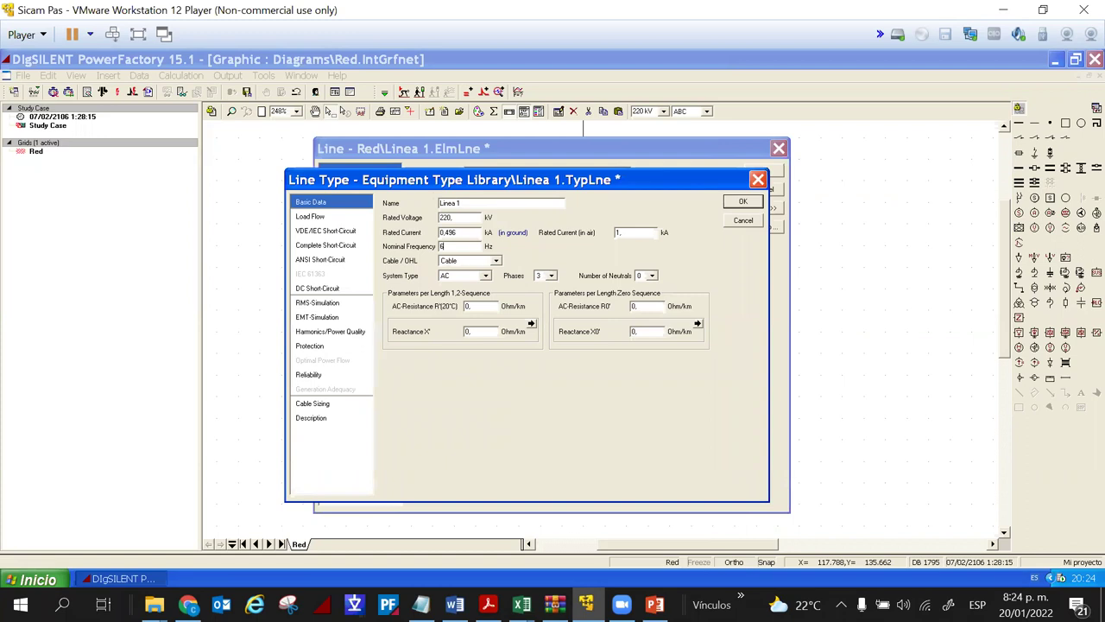
pyautogui.write('0')
pyautogui.click(458, 261)
pyautogui.click(458, 272)
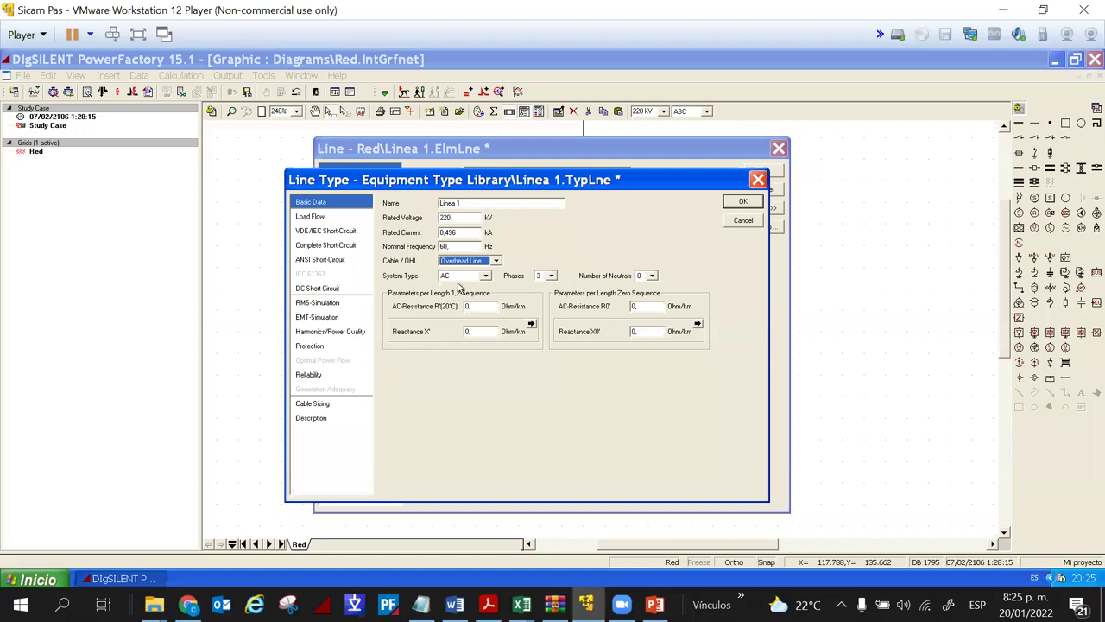
# - Switch the line type between Cable and Overhead Line to compare their rated current fields, ending on Overhead Line
pyautogui.doubleClick(471, 307)
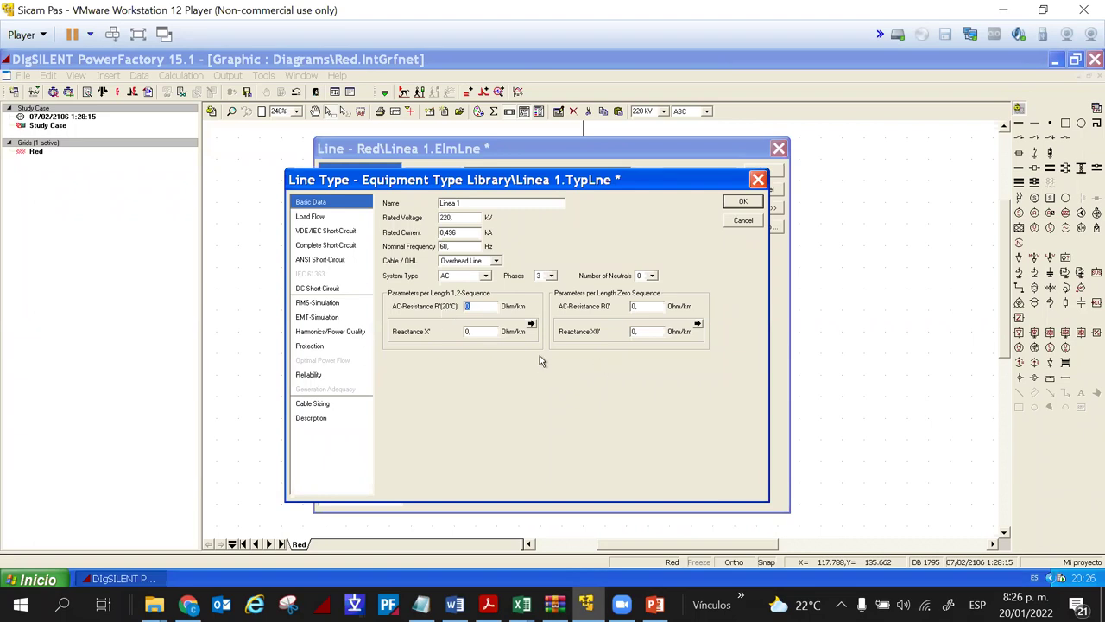
pyautogui.click(475, 261)
pyautogui.click(450, 271)
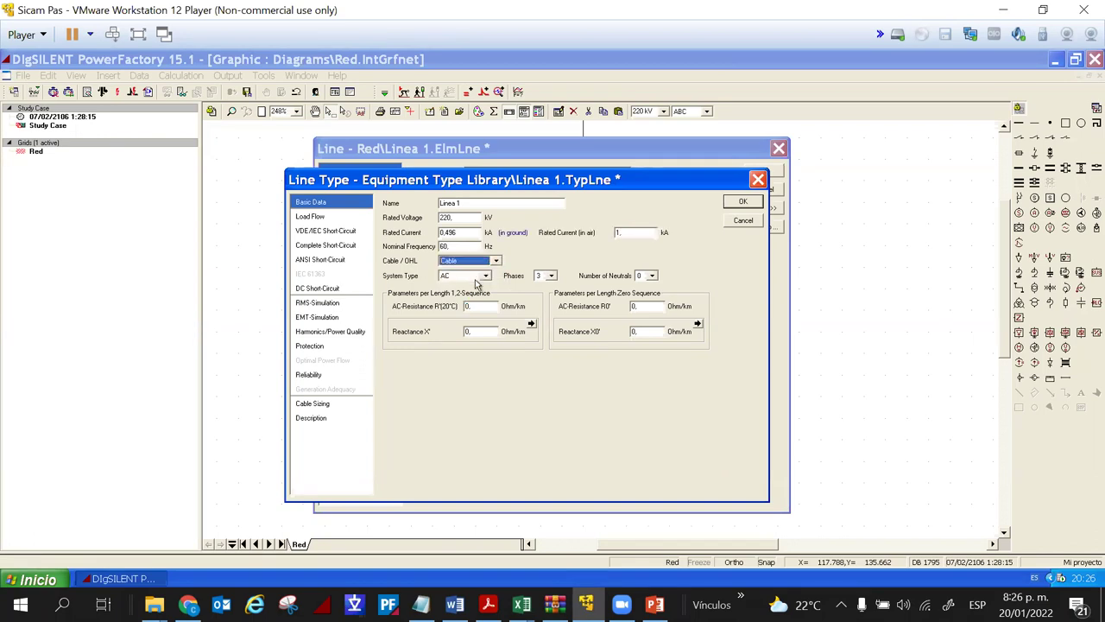
pyautogui.click(484, 262)
pyautogui.click(483, 278)
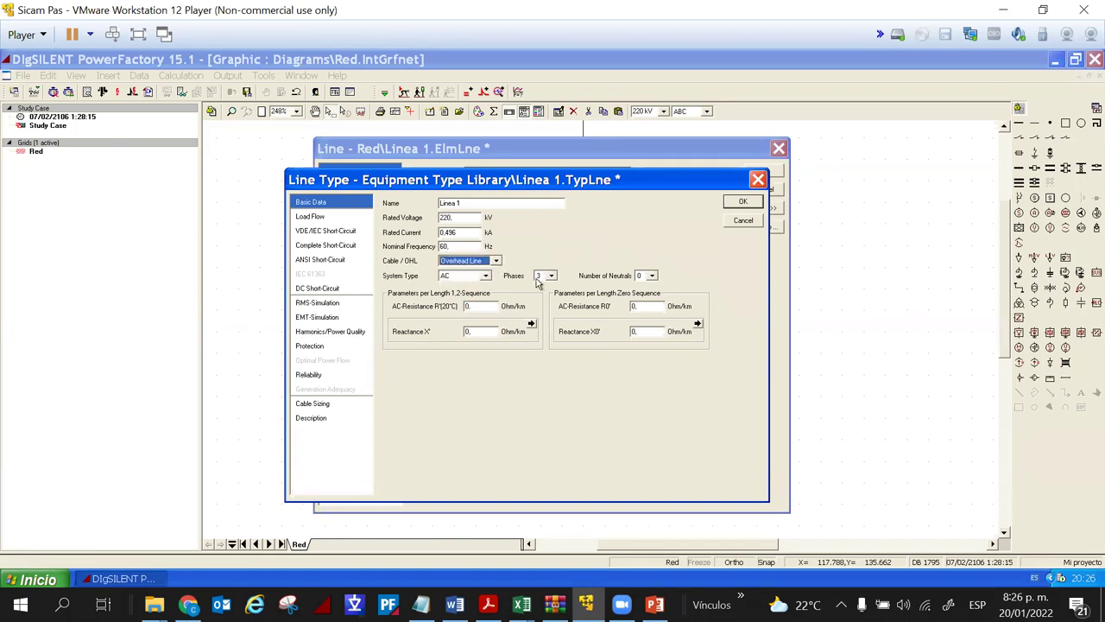
pyautogui.click(473, 305)
pyautogui.doubleClick(631, 306)
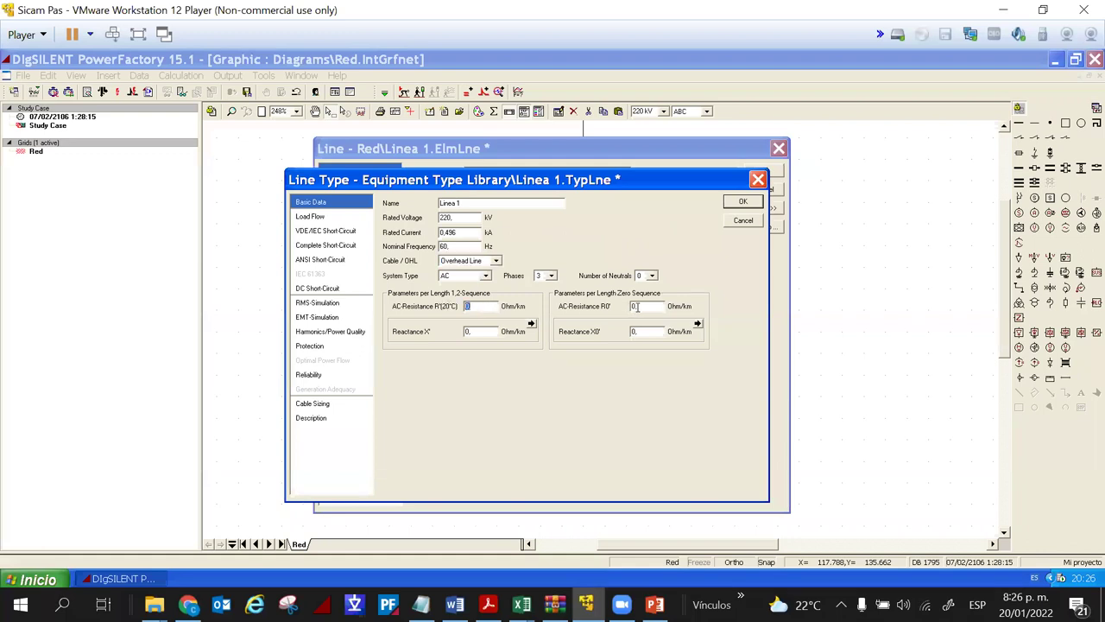
pyautogui.doubleClick(467, 332)
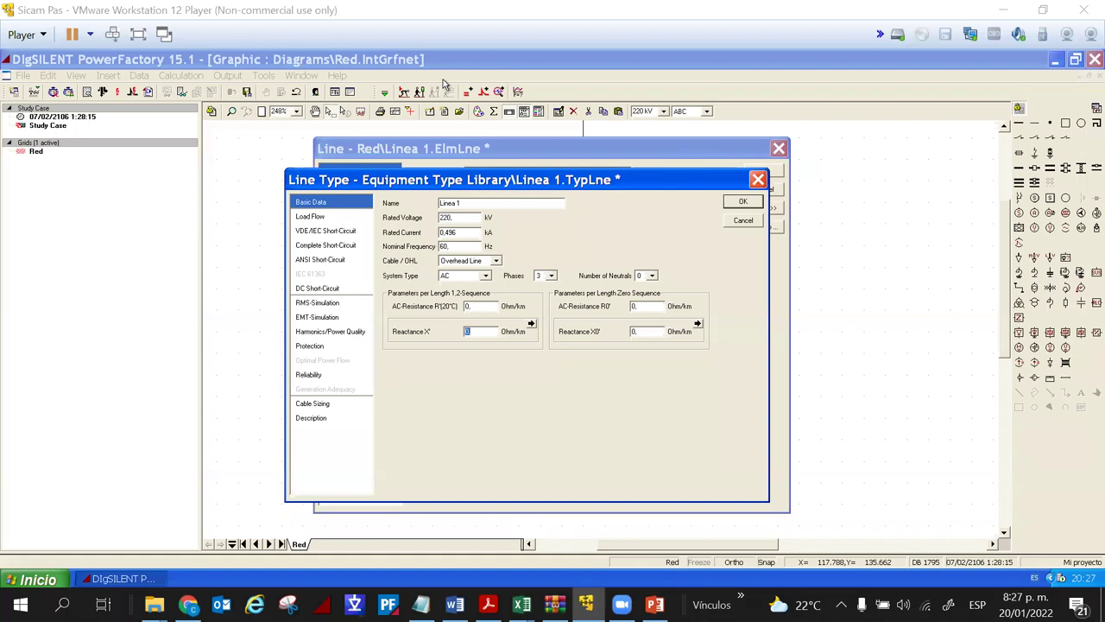
pyautogui.click(495, 259)
pyautogui.click(483, 276)
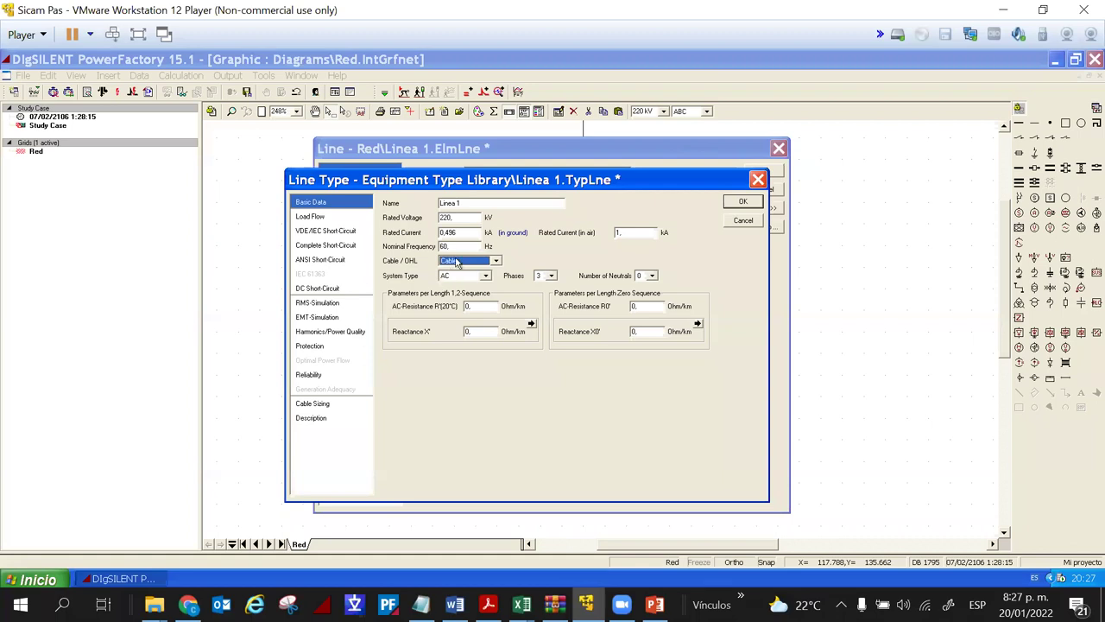
pyautogui.doubleClick(447, 233)
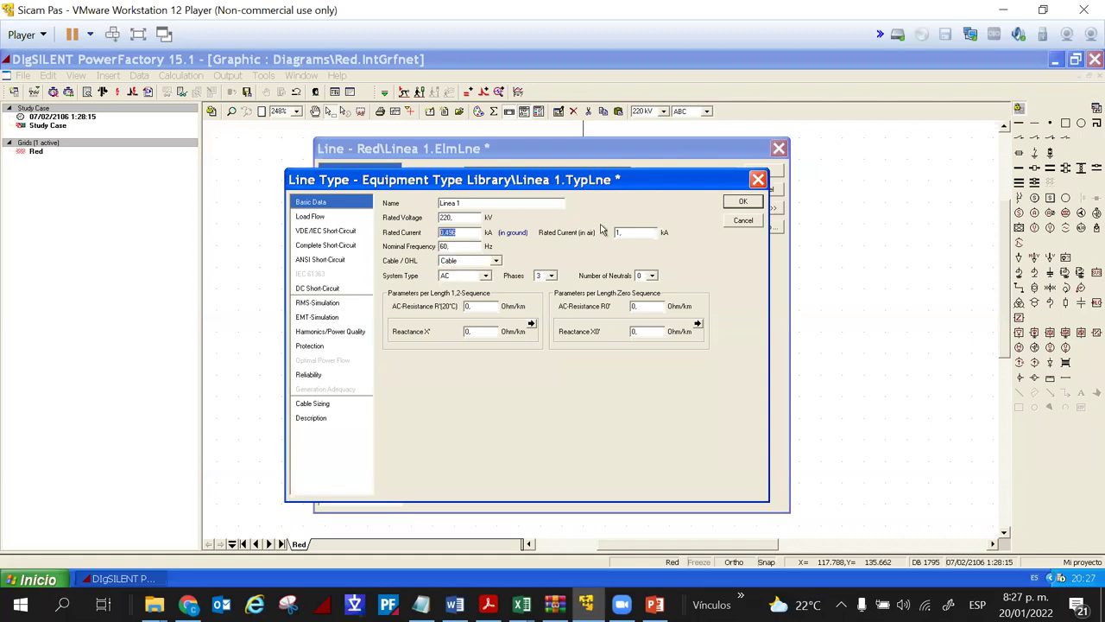
pyautogui.doubleClick(621, 232)
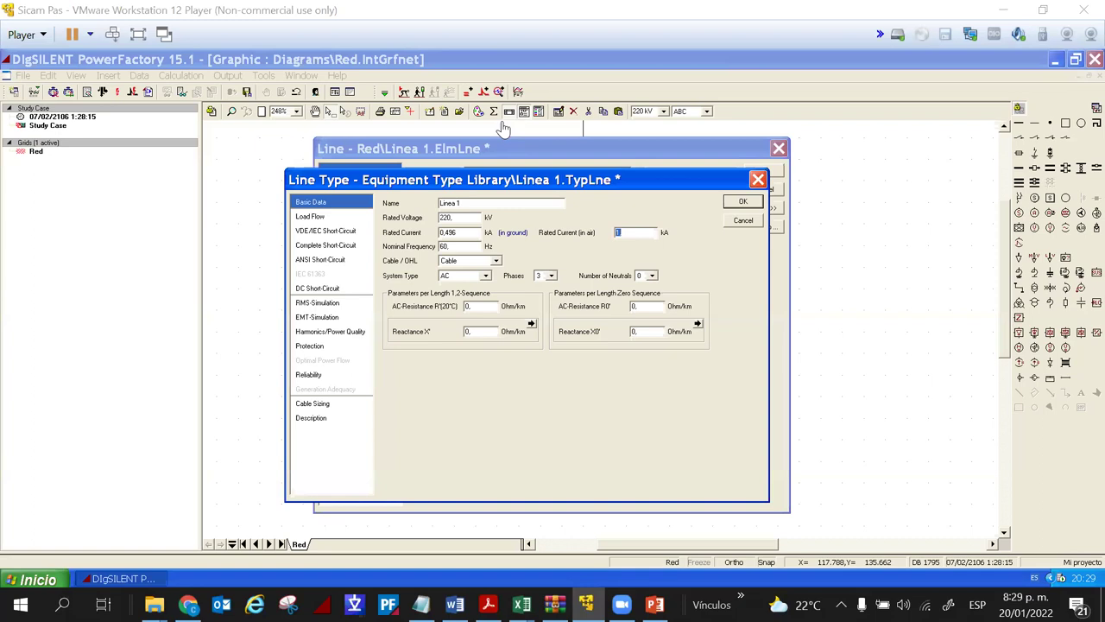
pyautogui.click(485, 261)
pyautogui.click(470, 273)
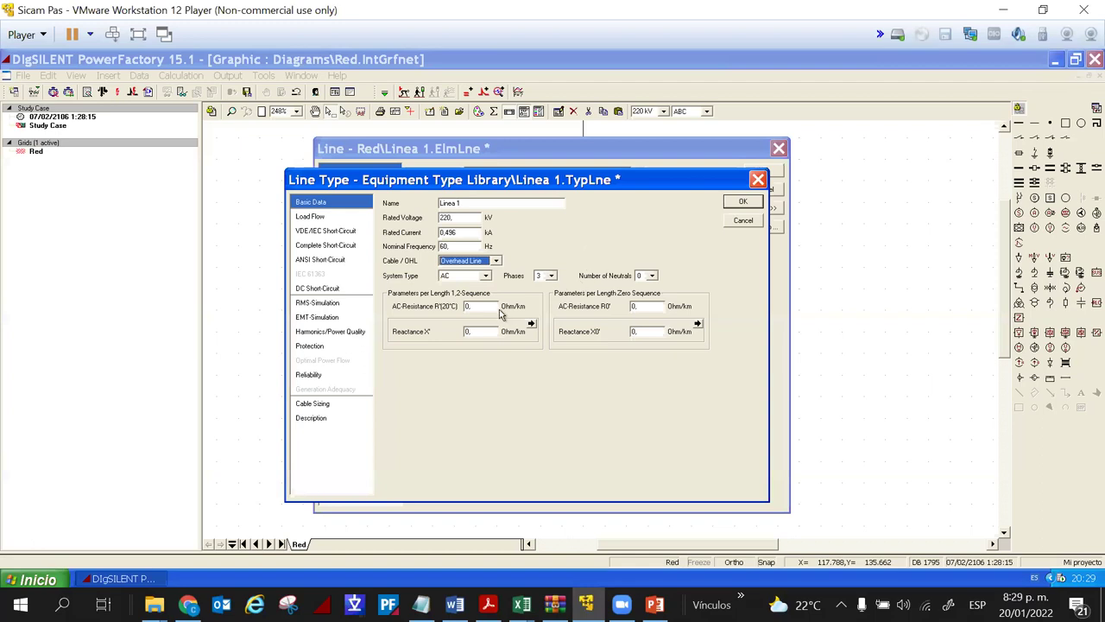
# - Set the positive-sequence AC resistance to 0.08712 Ohm/km and the reactance to 0.49691 Ohm/km
pyautogui.click(485, 307)
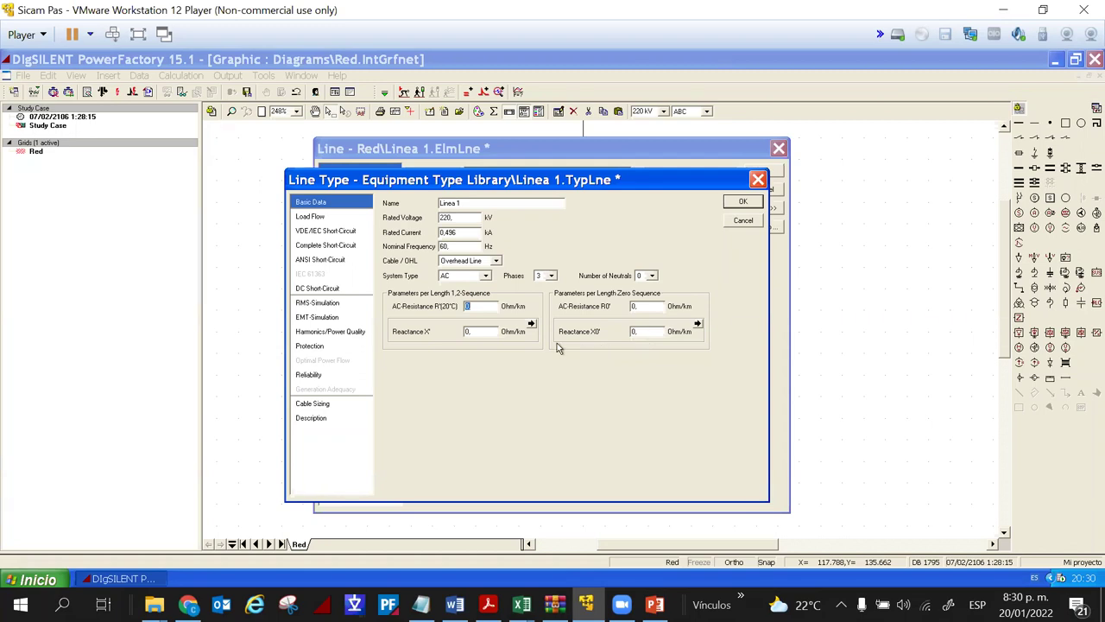
pyautogui.write('0.08')
pyautogui.write('712')
pyautogui.press('Tab')
pyautogui.write('0')
pyautogui.write('.496')
pyautogui.write('91')
# - Set the zero-sequence AC resistance R0' to 0.2604 Ohm/km and the reactance X0' to 1.682 Ohm/km
pyautogui.press('Tab')
pyautogui.write('0.26')
pyautogui.write('04')
pyautogui.press('Tab')
pyautogui.write('1')
pyautogui.write('.682')
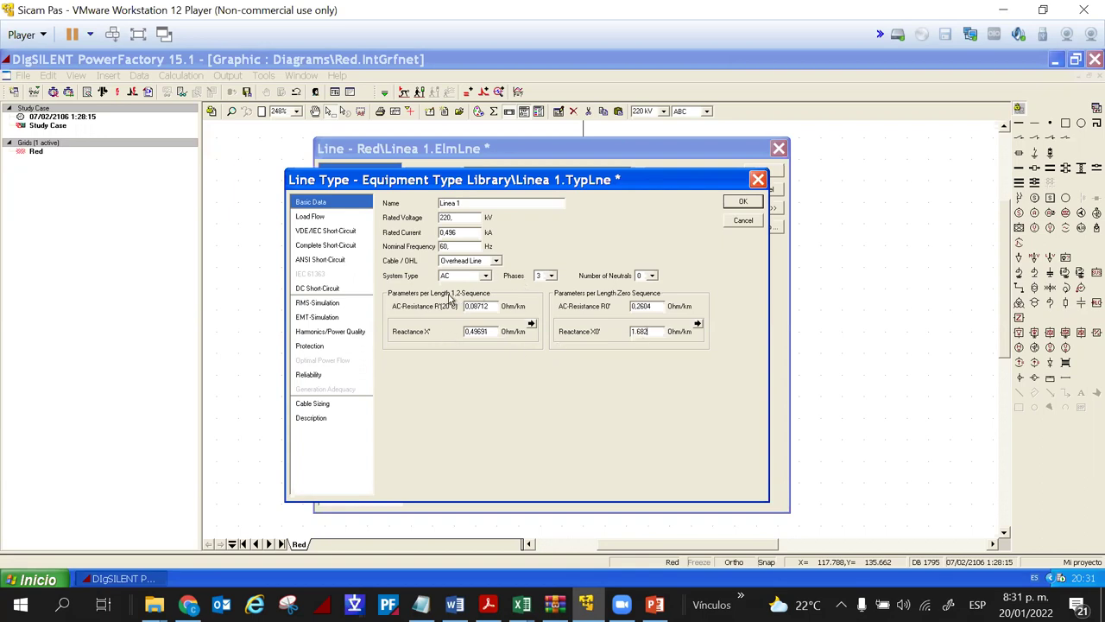
# - In the load flow data, set susceptance B' to 3.313 uS/km and zero-sequence susceptance B0' to 2.1845 uS/km
pyautogui.click(327, 219)
pyautogui.doubleClick(442, 309)
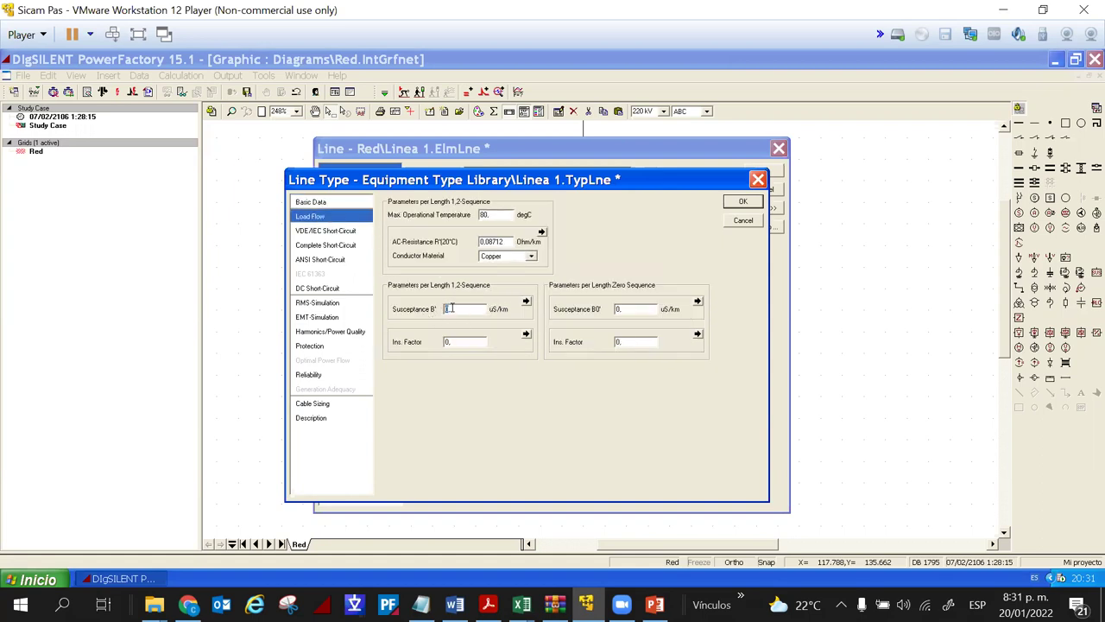
pyautogui.write('3.313')
pyautogui.press('Tab')
pyautogui.press('Tab')
pyautogui.write('2,1845')
# - Switch the line type's insulation factor representation to conductance per length, then accept the Linea 1 type data
pyautogui.click(526, 334)
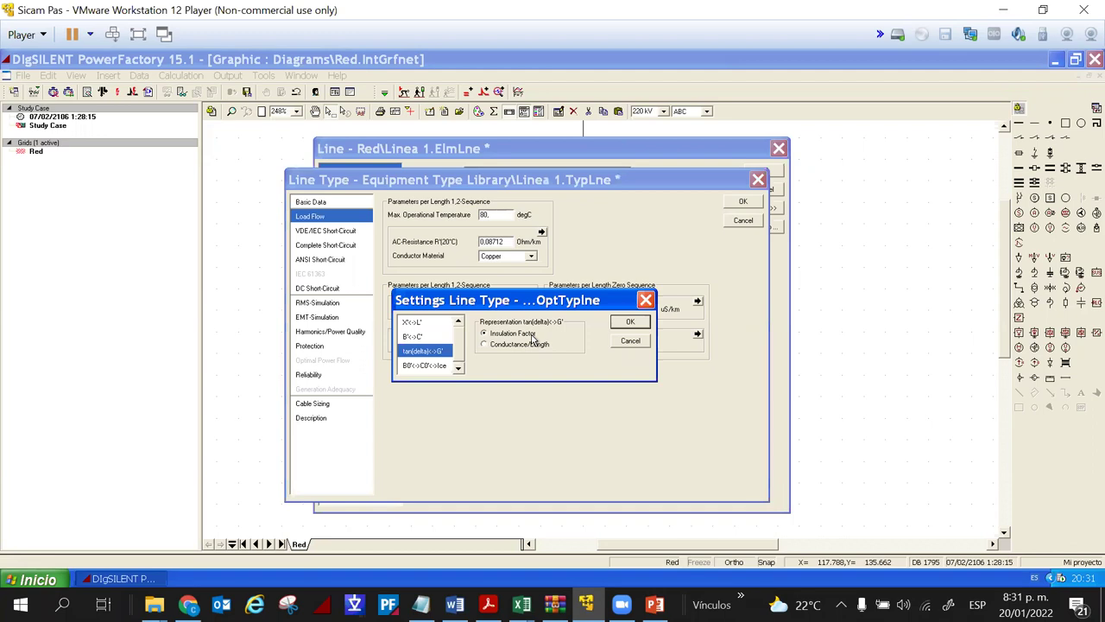
pyautogui.click(644, 299)
pyautogui.click(526, 335)
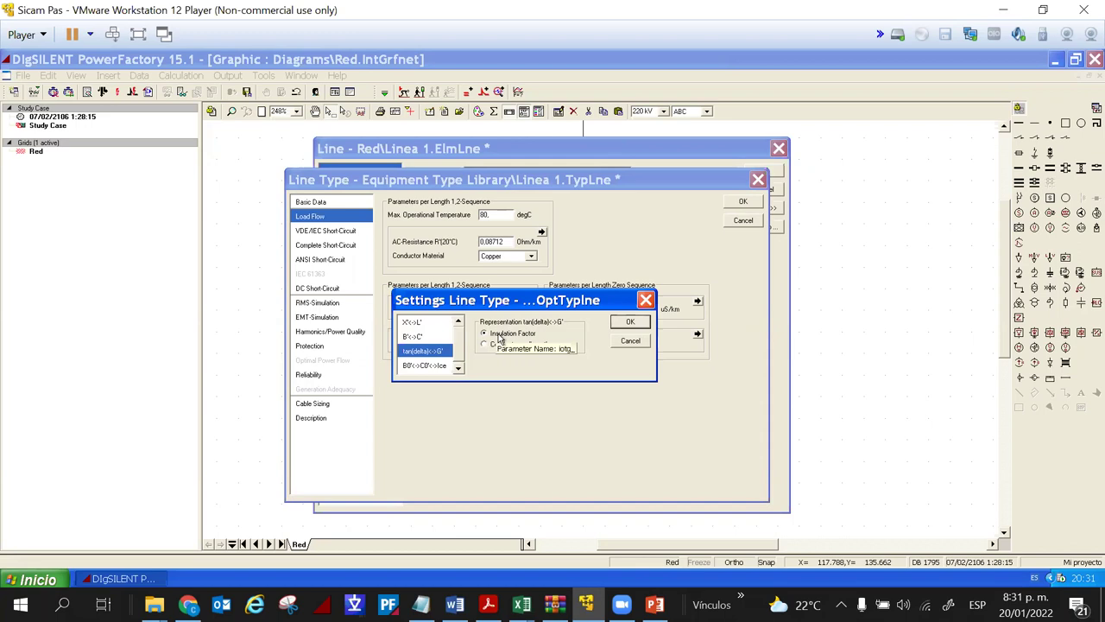
pyautogui.click(509, 345)
pyautogui.click(629, 322)
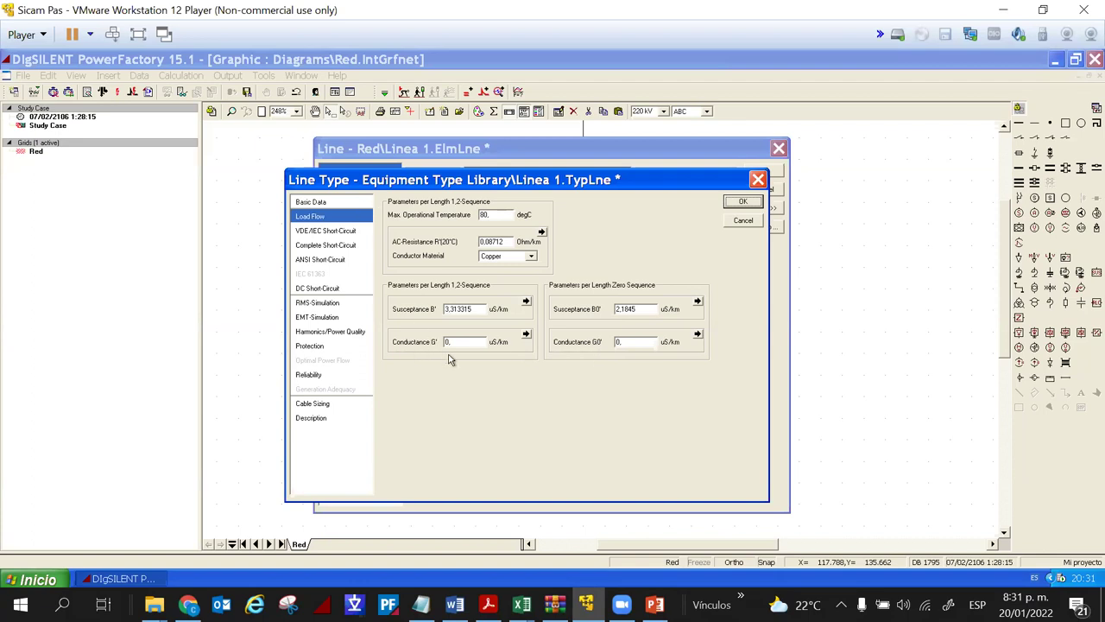
pyautogui.click(625, 342)
pyautogui.click(317, 203)
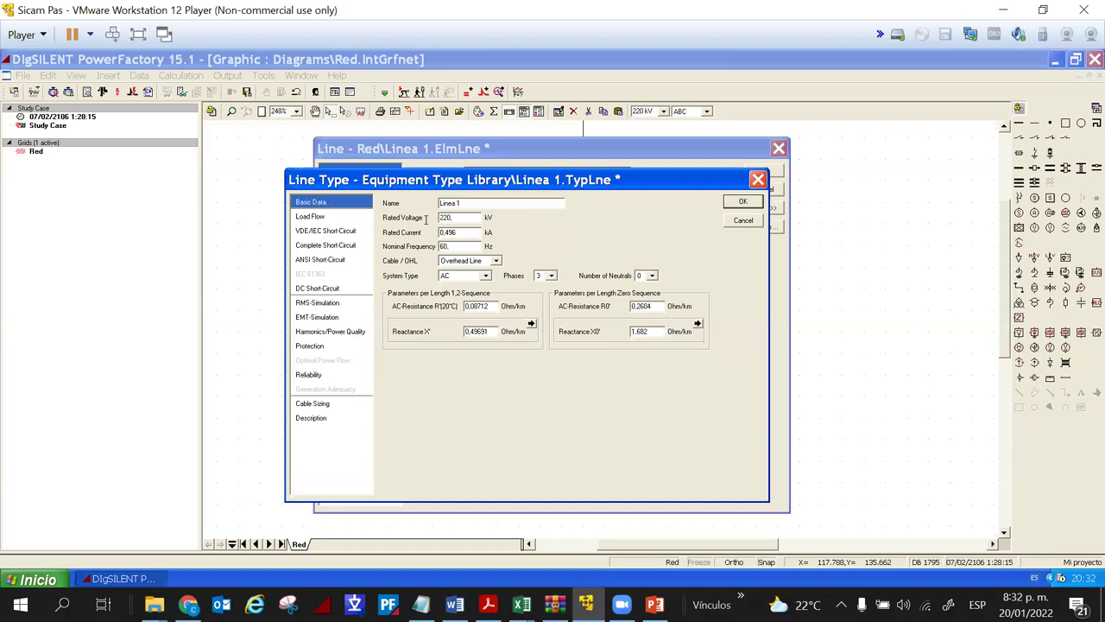
pyautogui.click(745, 203)
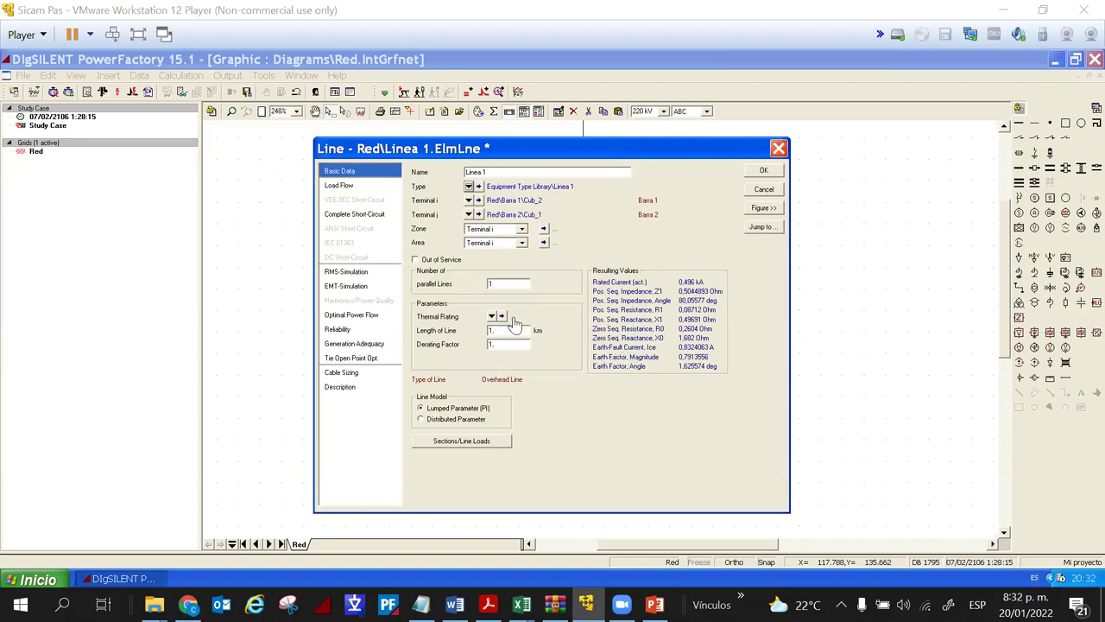
# - Set the length of Linea 1 to 100 km and accept the line element
pyautogui.click(464, 333)
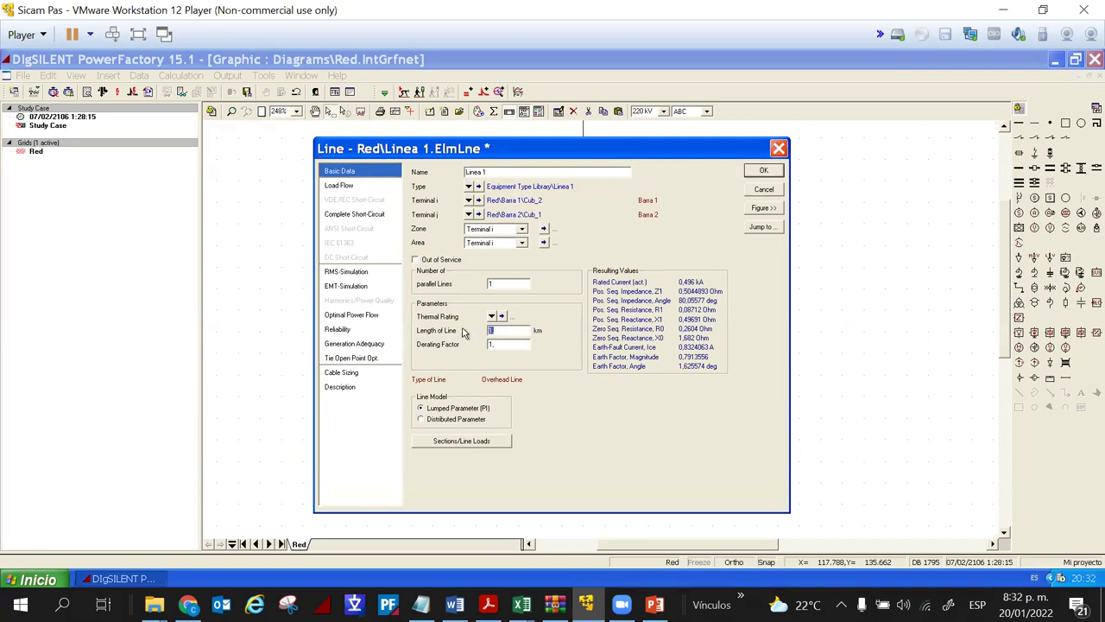
pyautogui.write('100')
pyautogui.press('Return')
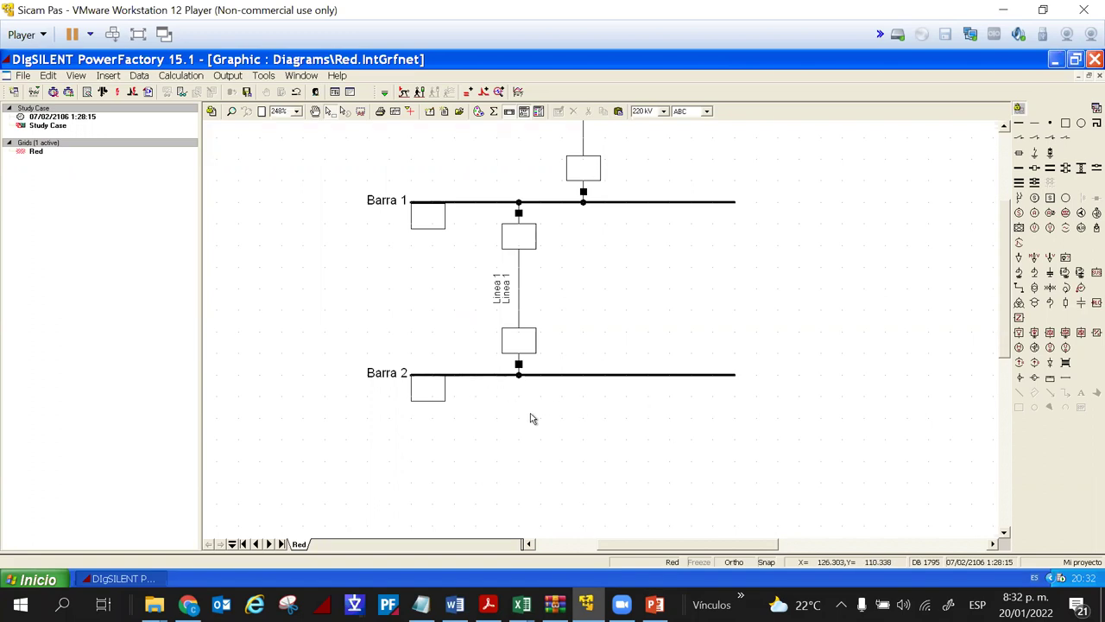
# - Run a balanced, positive-sequence AC load flow and check the P, Q and current results at both ends of Linea 1
pyautogui.click(101, 91)
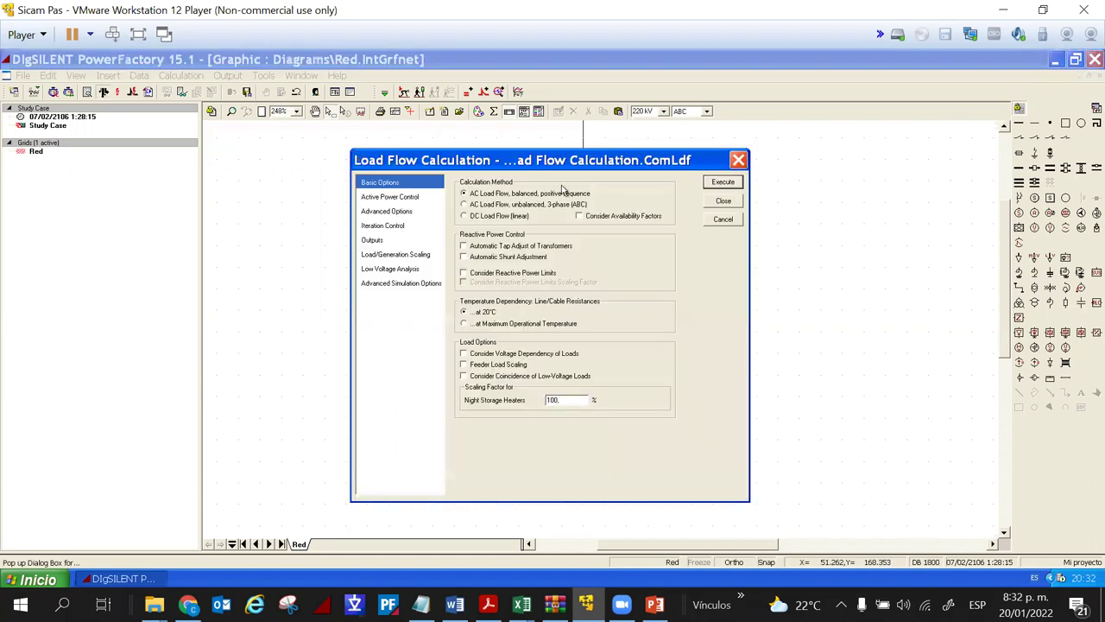
pyautogui.click(735, 182)
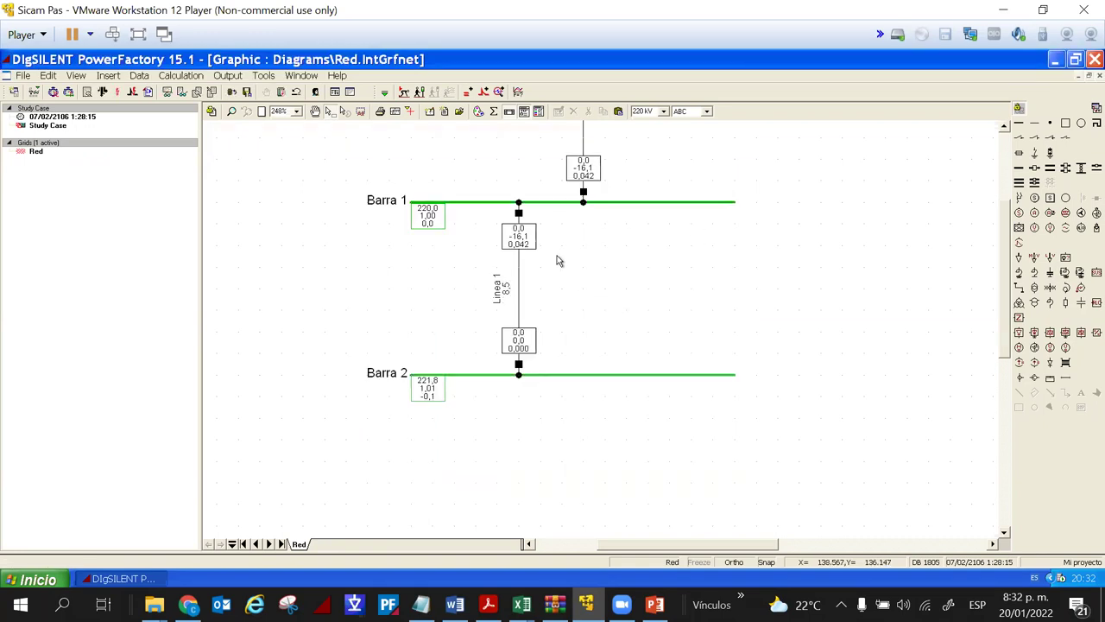
pyautogui.moveTo(523, 244)
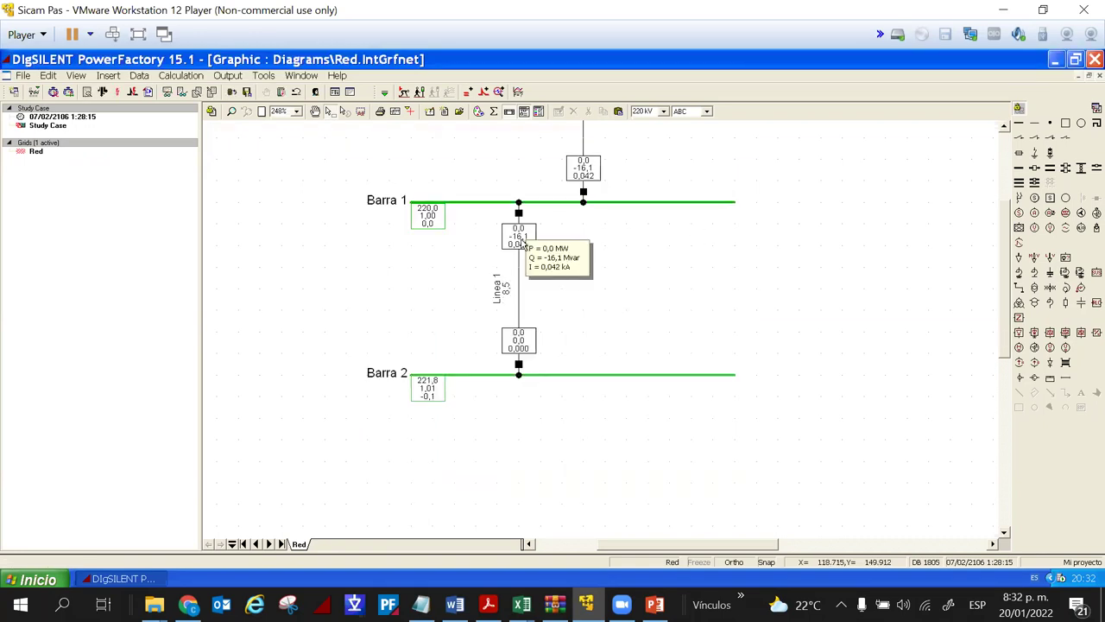
pyautogui.moveTo(518, 377)
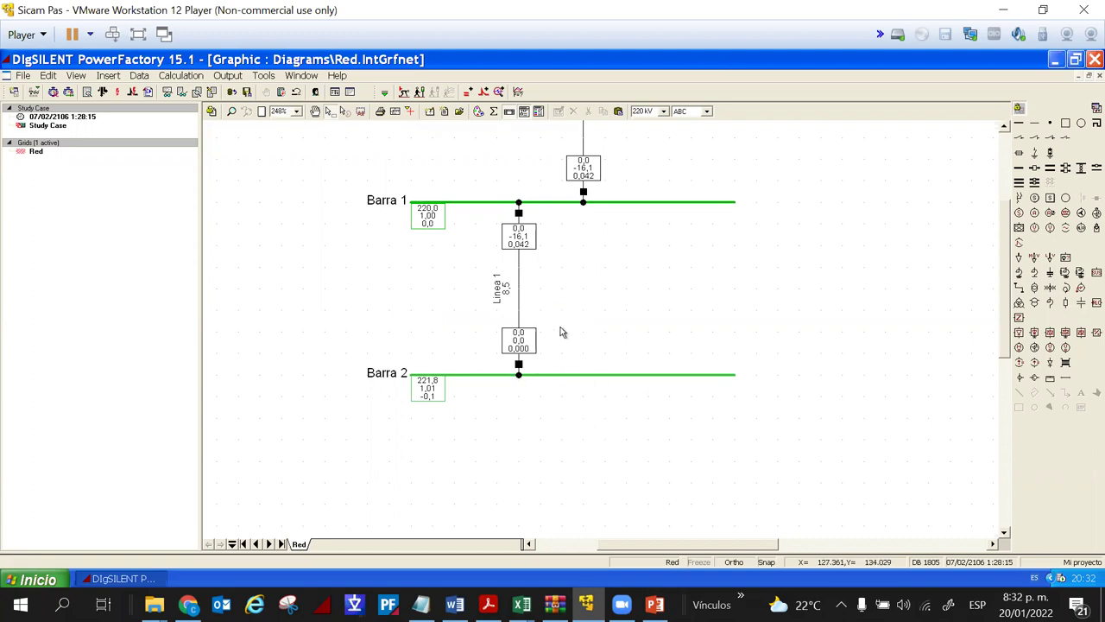
pyautogui.scroll(3, 587, 296)
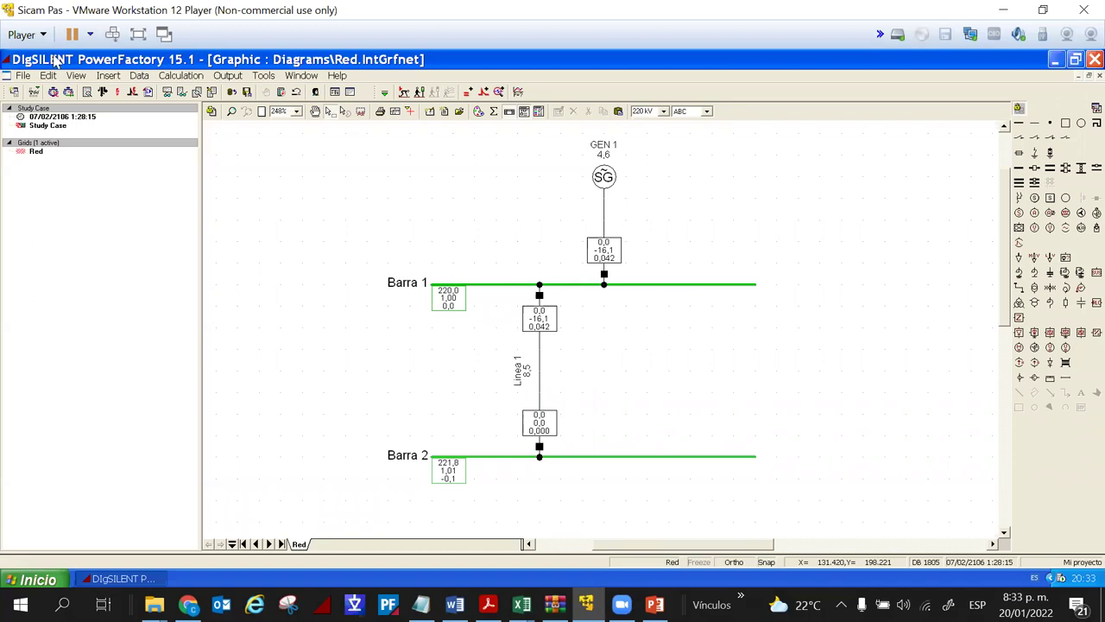
# - Switch to PowerPoint, add a new slide and sketch the line's pi circuit between two busbars with open switches at both ends
pyautogui.hotkey('alt', 'Tab')
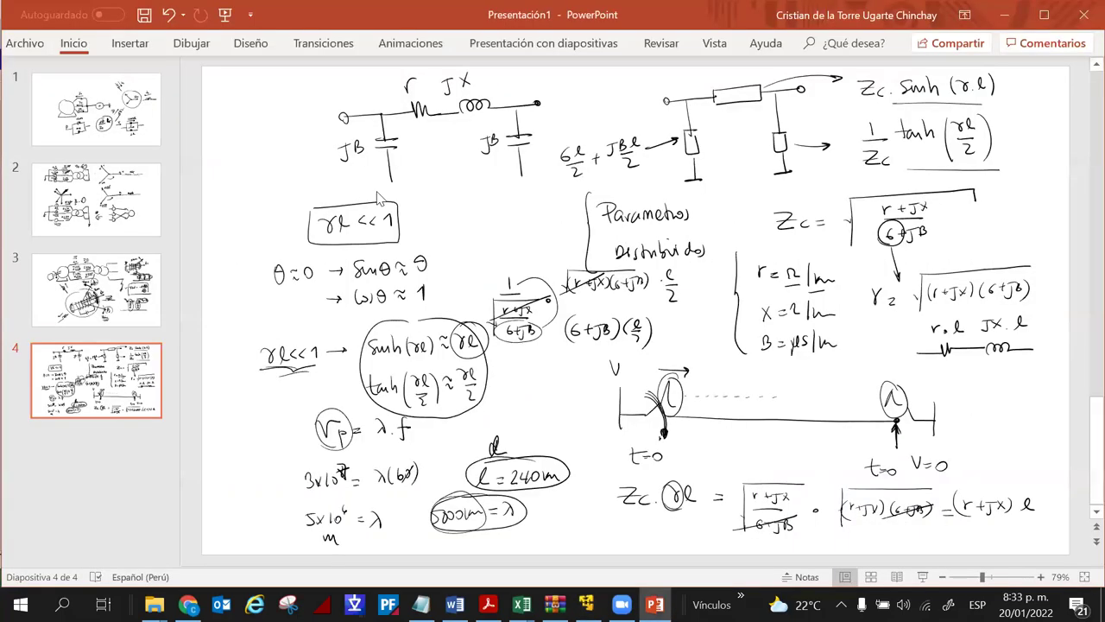
pyautogui.hotkey('ctrl', 'm')
pyautogui.moveTo(455, 104); pyautogui.dragTo(455, 158)
pyautogui.moveTo(455, 133)
pyautogui.mouseDown()
pyautogui.moveTo(491, 114)
pyautogui.moveTo(548, 129)
pyautogui.moveTo(630, 124)
pyautogui.mouseUp()
pyautogui.moveTo(517, 131); pyautogui.dragTo(518, 153)
pyautogui.moveTo(511, 153); pyautogui.dragTo(530, 154)
pyautogui.moveTo(509, 162)
pyautogui.mouseDown()
pyautogui.moveTo(530, 161)
pyautogui.moveTo(516, 188)
pyautogui.mouseUp()
pyautogui.moveTo(624, 126)
pyautogui.mouseDown()
pyautogui.moveTo(623, 152)
pyautogui.moveTo(633, 153)
pyautogui.mouseUp()
pyautogui.moveTo(620, 159)
pyautogui.mouseDown()
pyautogui.moveTo(635, 158)
pyautogui.moveTo(628, 181)
pyautogui.mouseUp()
pyautogui.moveTo(641, 111)
pyautogui.mouseDown()
pyautogui.moveTo(692, 127)
pyautogui.moveTo(693, 148)
pyautogui.mouseUp()
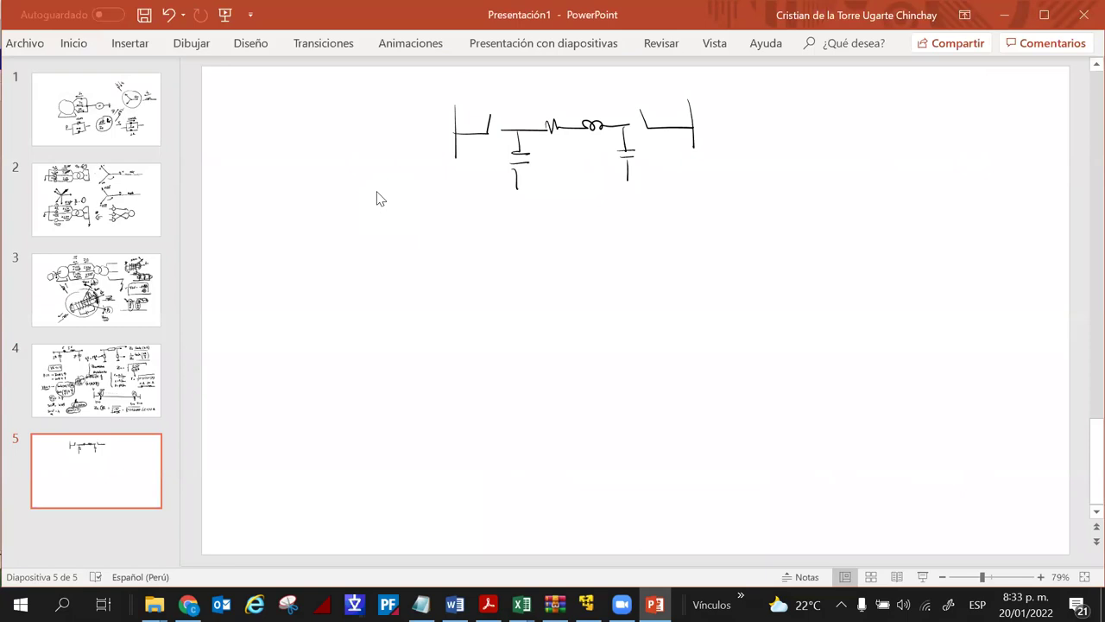
# - Close the sending-end switch in the sketch, label both nodes V, add current arrows and circle the shunt capacitors
pyautogui.moveTo(476, 116)
pyautogui.mouseDown()
pyautogui.moveTo(506, 147)
pyautogui.moveTo(519, 131)
pyautogui.mouseUp()
pyautogui.moveTo(518, 123)
pyautogui.mouseDown()
pyautogui.moveTo(521, 107)
pyautogui.moveTo(524, 121)
pyautogui.mouseUp()
pyautogui.moveTo(623, 122); pyautogui.dragTo(632, 96)
pyautogui.moveTo(539, 141); pyautogui.dragTo(541, 176)
pyautogui.moveTo(536, 166); pyautogui.dragTo(545, 167)
pyautogui.moveTo(641, 134); pyautogui.dragTo(642, 162)
pyautogui.moveTo(639, 155); pyautogui.dragTo(646, 156)
pyautogui.moveTo(560, 141); pyautogui.dragTo(602, 141)
pyautogui.moveTo(595, 137); pyautogui.dragTo(601, 145)
pyautogui.moveTo(471, 140)
pyautogui.mouseDown()
pyautogui.moveTo(501, 140)
pyautogui.moveTo(473, 131)
pyautogui.moveTo(531, 164)
pyautogui.mouseUp()
pyautogui.moveTo(522, 143)
pyautogui.mouseDown()
pyautogui.moveTo(509, 176)
pyautogui.moveTo(521, 143)
pyautogui.mouseUp()
pyautogui.moveTo(623, 135)
pyautogui.mouseDown()
pyautogui.moveTo(614, 166)
pyautogui.moveTo(629, 133)
pyautogui.mouseUp()
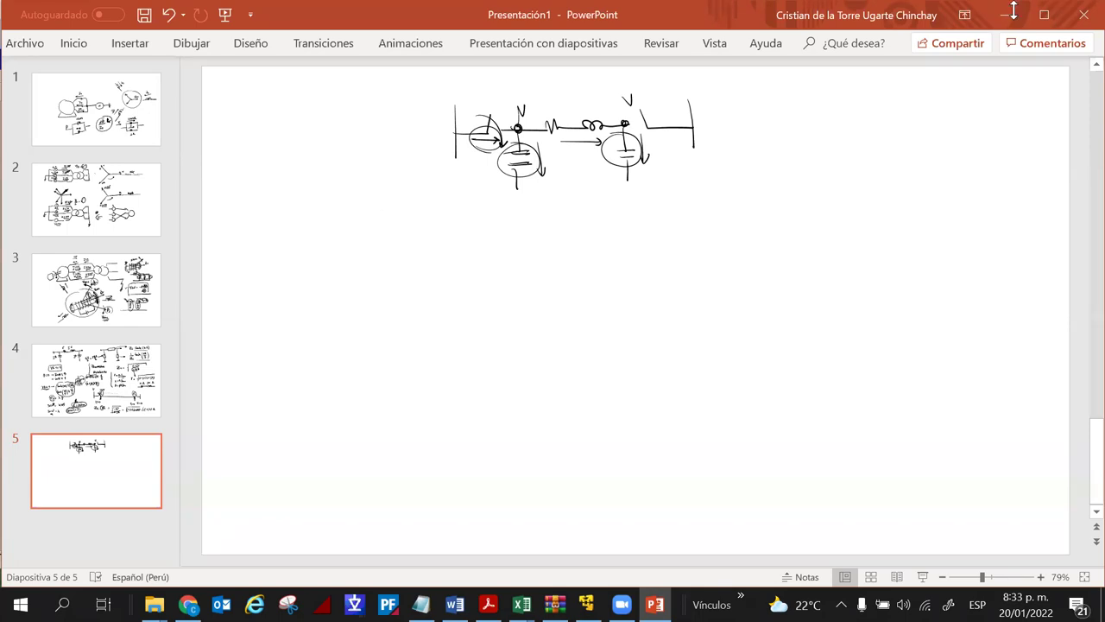
# - Switch to PowerFactory to check the reactive power at the Barra 1 end of Linea 1, then return to the PowerPoint slide
pyautogui.hotkey('alt', 'Tab')
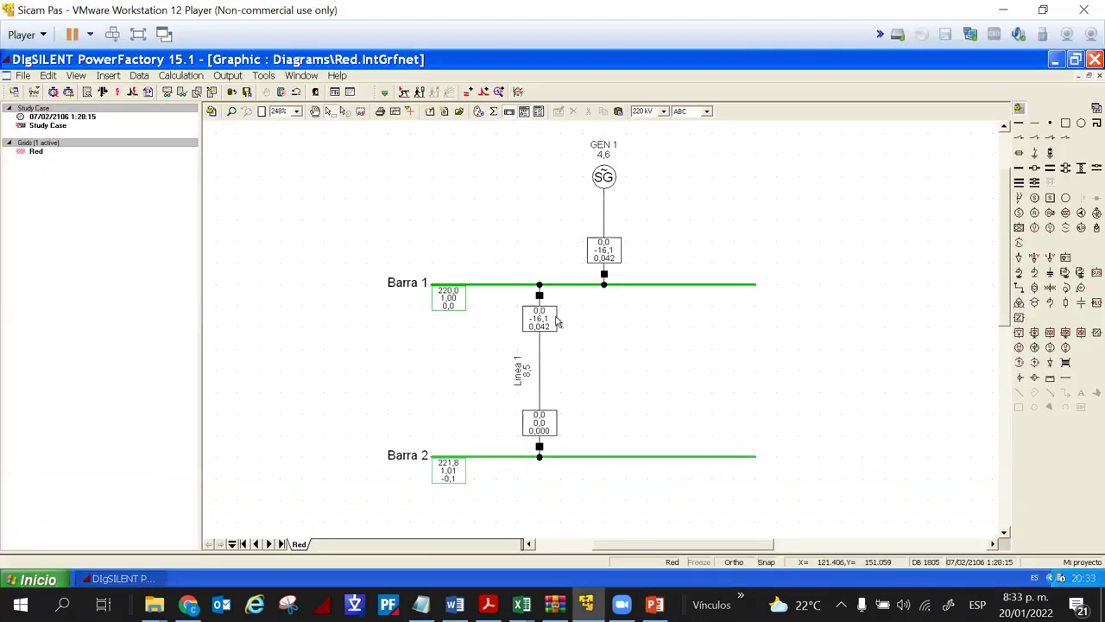
pyautogui.moveTo(557, 321)
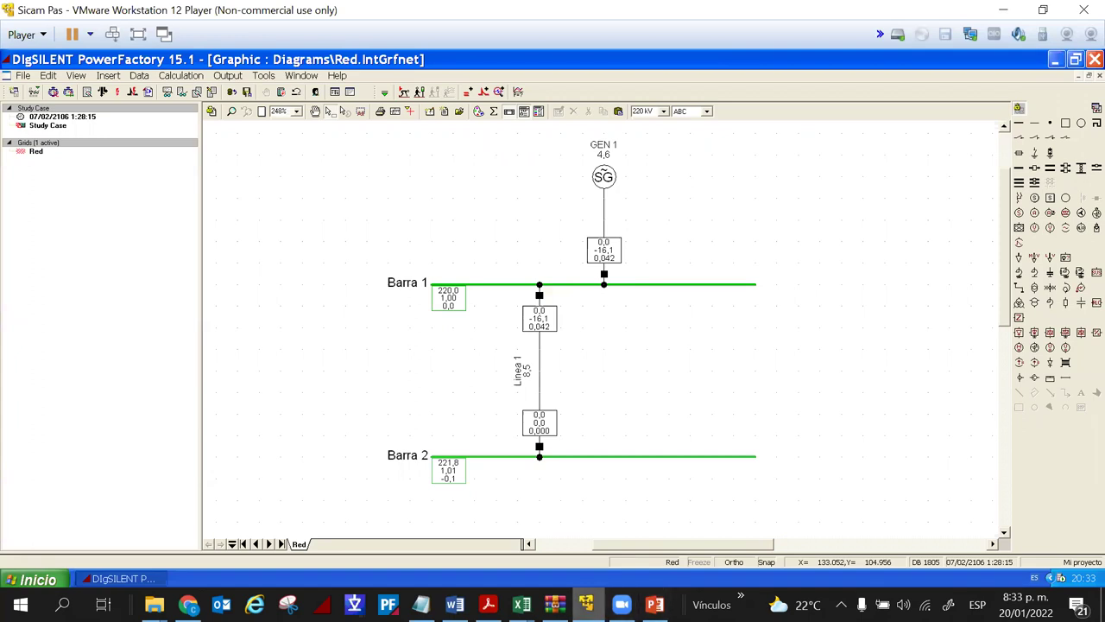
pyautogui.hotkey('alt', 'Tab')
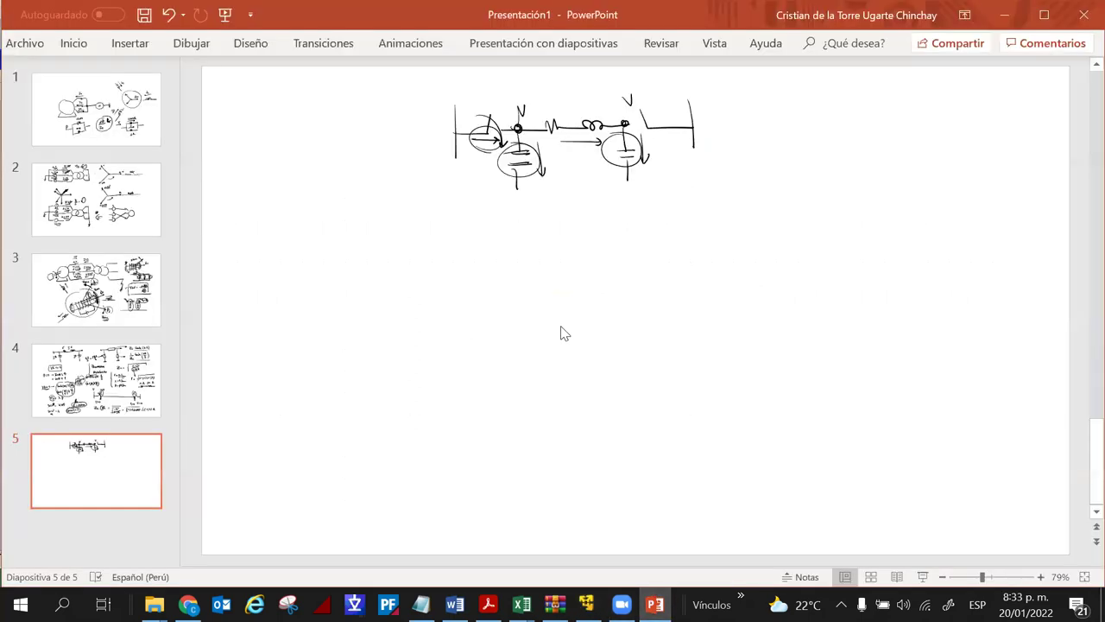
# - Write the positive-sequence susceptance B+ = 3,3 µS/km below the pi circuit and underline it
pyautogui.moveTo(404, 201)
pyautogui.mouseDown()
pyautogui.moveTo(403, 225)
pyautogui.moveTo(434, 214)
pyautogui.mouseUp()
pyautogui.moveTo(428, 208); pyautogui.dragTo(428, 223)
pyautogui.moveTo(482, 212); pyautogui.dragTo(494, 228)
pyautogui.moveTo(503, 211)
pyautogui.mouseDown()
pyautogui.moveTo(505, 225)
pyautogui.moveTo(531, 223)
pyautogui.mouseUp()
pyautogui.moveTo(549, 206); pyautogui.dragTo(543, 228)
pyautogui.moveTo(553, 218)
pyautogui.mouseDown()
pyautogui.moveTo(553, 228)
pyautogui.moveTo(574, 225)
pyautogui.mouseUp()
pyautogui.moveTo(395, 243); pyautogui.dragTo(580, 246)
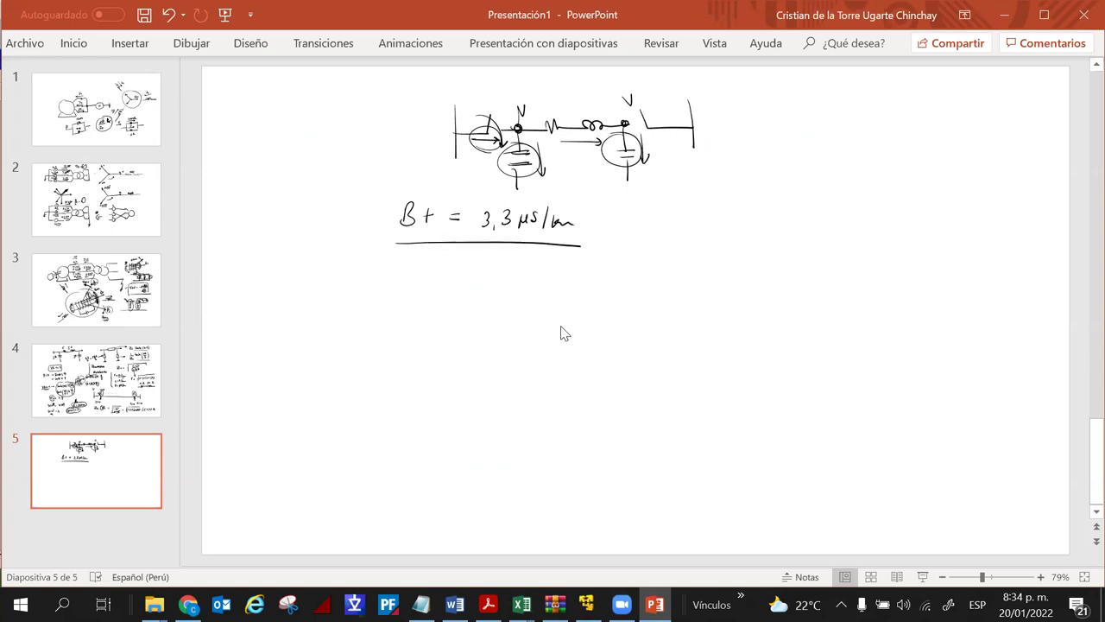
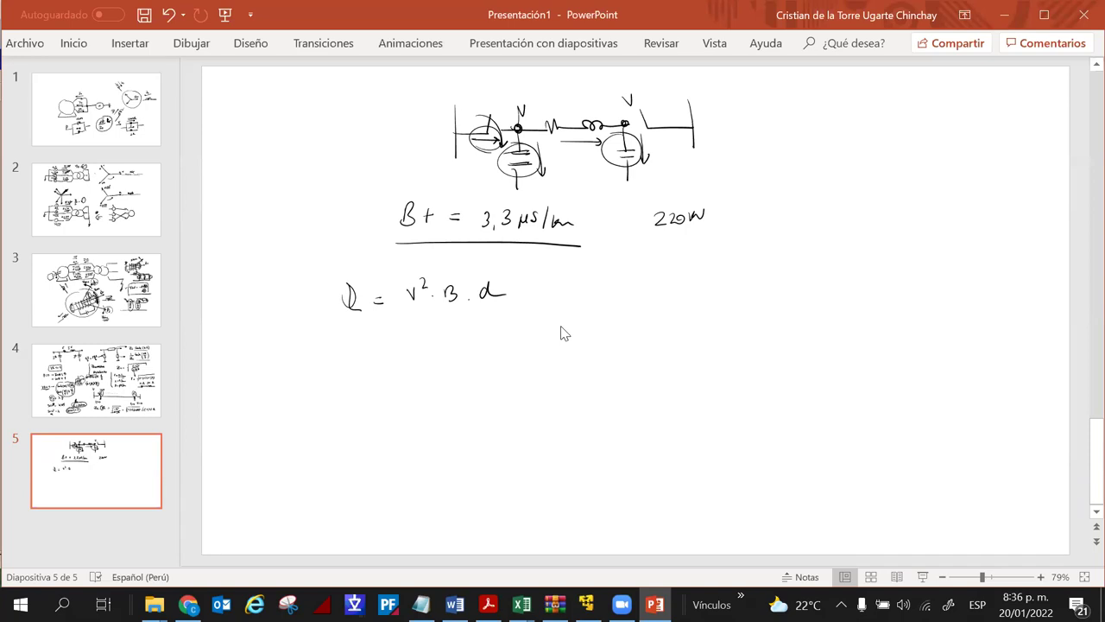
# - Circle the units µS and km, and extend Q = V²·B·d with = (220×10³)²(3.3×10⁻⁶)(100)
pyautogui.moveTo(521, 226)
pyautogui.mouseDown()
pyautogui.moveTo(537, 207)
pyautogui.moveTo(524, 214)
pyautogui.mouseUp()
pyautogui.moveTo(561, 207)
pyautogui.mouseDown()
pyautogui.moveTo(569, 226)
pyautogui.moveTo(553, 210)
pyautogui.mouseUp()
pyautogui.moveTo(520, 296); pyautogui.dragTo(579, 299)
pyautogui.moveTo(583, 290); pyautogui.dragTo(607, 298)
pyautogui.moveTo(616, 288); pyautogui.dragTo(629, 287)
pyautogui.moveTo(635, 280); pyautogui.dragTo(637, 300)
pyautogui.moveTo(637, 270)
pyautogui.mouseDown()
pyautogui.moveTo(656, 304)
pyautogui.moveTo(672, 296)
pyautogui.mouseUp()
pyautogui.moveTo(677, 286); pyautogui.dragTo(697, 294)
pyautogui.moveTo(697, 286)
pyautogui.mouseDown()
pyautogui.moveTo(689, 295)
pyautogui.moveTo(700, 295)
pyautogui.mouseUp()
pyautogui.moveTo(707, 287); pyautogui.dragTo(714, 278)
pyautogui.moveTo(720, 275)
pyautogui.mouseDown()
pyautogui.moveTo(735, 299)
pyautogui.moveTo(769, 284)
pyautogui.mouseUp()
pyautogui.moveTo(779, 283); pyautogui.dragTo(791, 300)
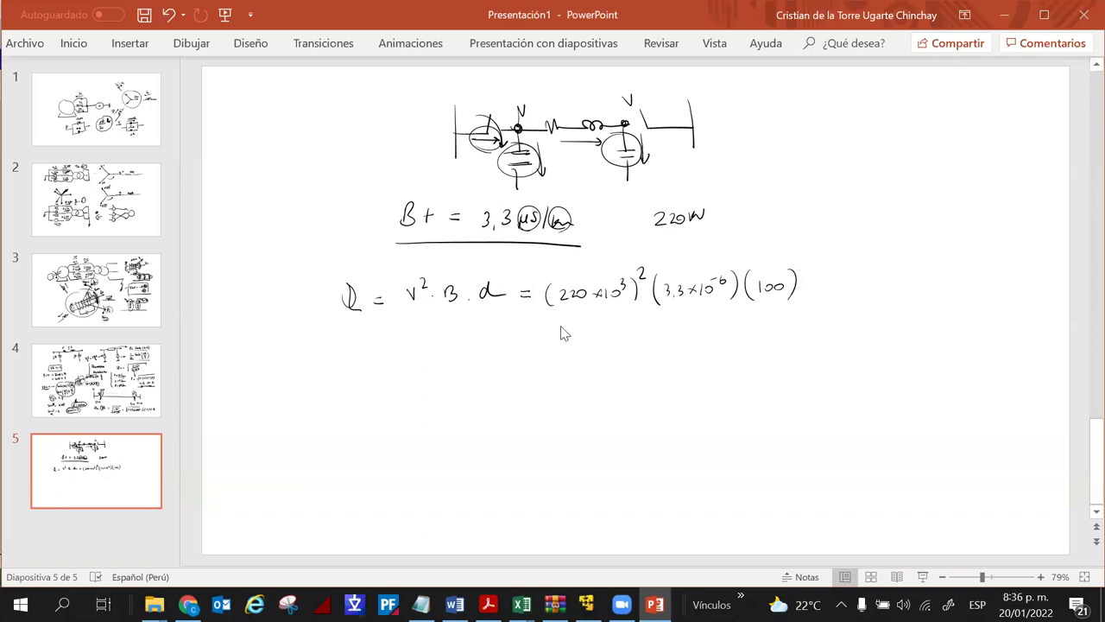
# - Write the simplified product 48400 · 3,3×100 = under the reactive power equation
pyautogui.moveTo(560, 325)
pyautogui.mouseDown()
pyautogui.moveTo(557, 339)
pyautogui.moveTo(567, 337)
pyautogui.mouseUp()
pyautogui.moveTo(573, 335); pyautogui.dragTo(592, 337)
pyautogui.moveTo(596, 331)
pyautogui.mouseDown()
pyautogui.moveTo(607, 333)
pyautogui.moveTo(575, 343)
pyautogui.mouseUp()
pyautogui.click(624, 337)
pyautogui.moveTo(635, 330)
pyautogui.mouseDown()
pyautogui.moveTo(637, 343)
pyautogui.moveTo(668, 343)
pyautogui.mouseUp()
pyautogui.click(648, 341)
pyautogui.moveTo(668, 332)
pyautogui.mouseDown()
pyautogui.moveTo(659, 342)
pyautogui.moveTo(675, 340)
pyautogui.mouseUp()
pyautogui.moveTo(684, 328); pyautogui.dragTo(720, 329)
pyautogui.moveTo(708, 336); pyautogui.dragTo(721, 337)
# - Switch to the Windows Calculator, compute 48400 × 3.3 × 100 divided by 1000000, and minimize it
pyautogui.click(19, 605)
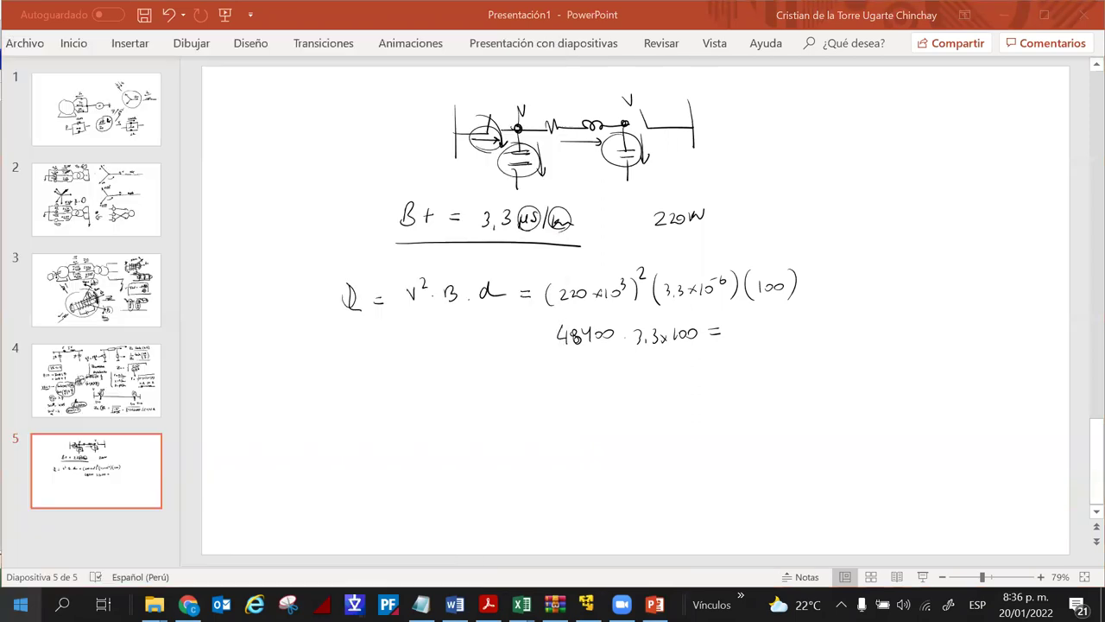
pyautogui.write('calc')
pyautogui.press('Return')
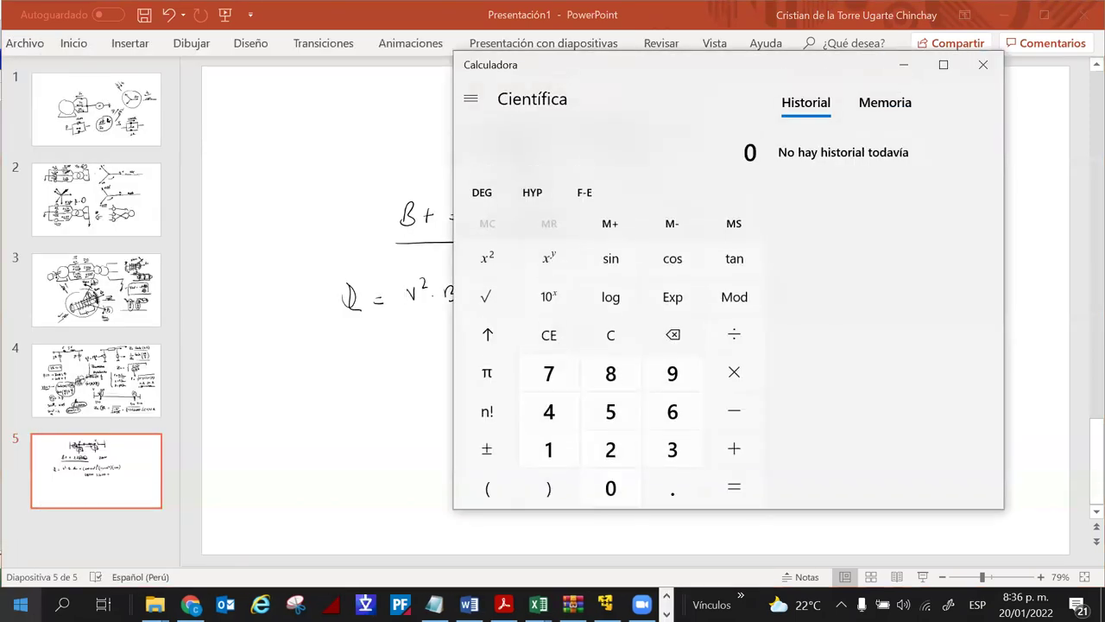
pyautogui.write('48400')
pyautogui.write('*3.3')
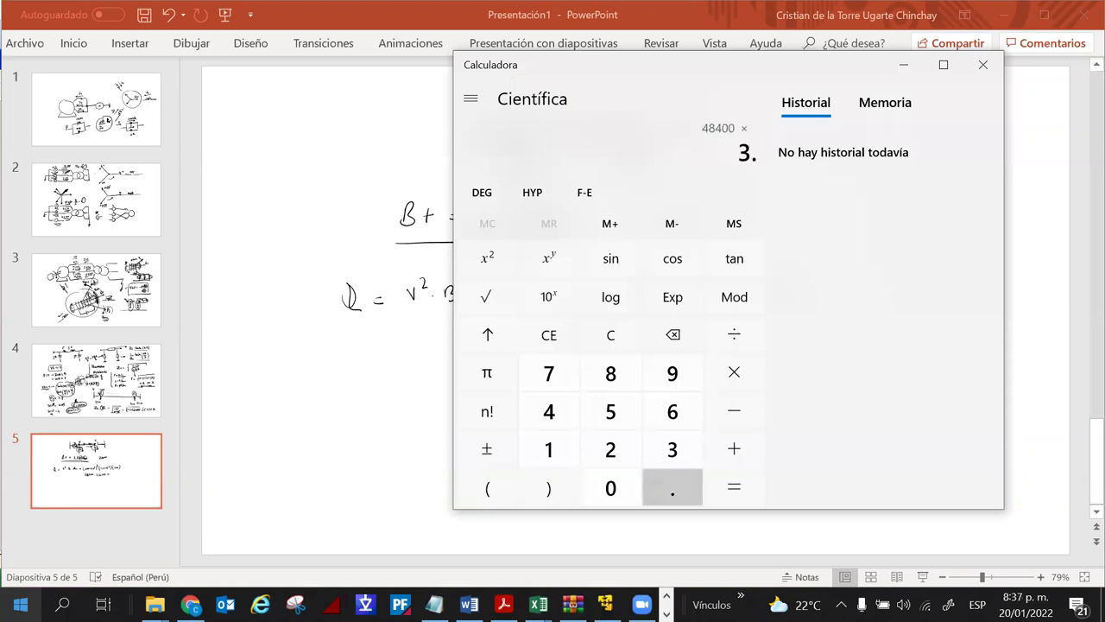
pyautogui.write('*100')
pyautogui.press('Return')
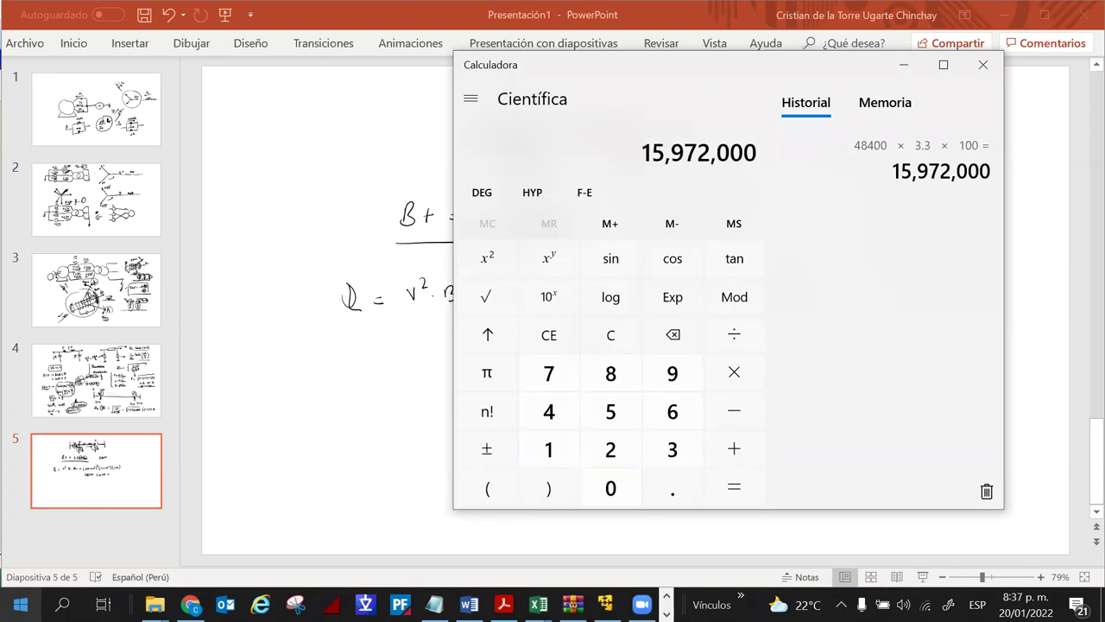
pyautogui.write('/1000000')
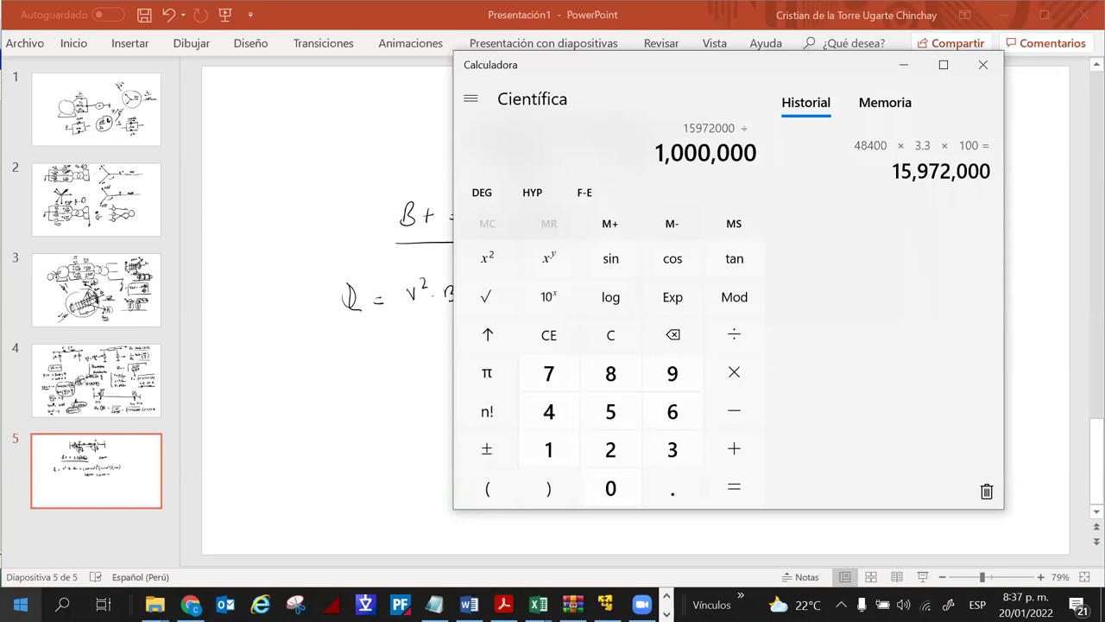
pyautogui.press('Return')
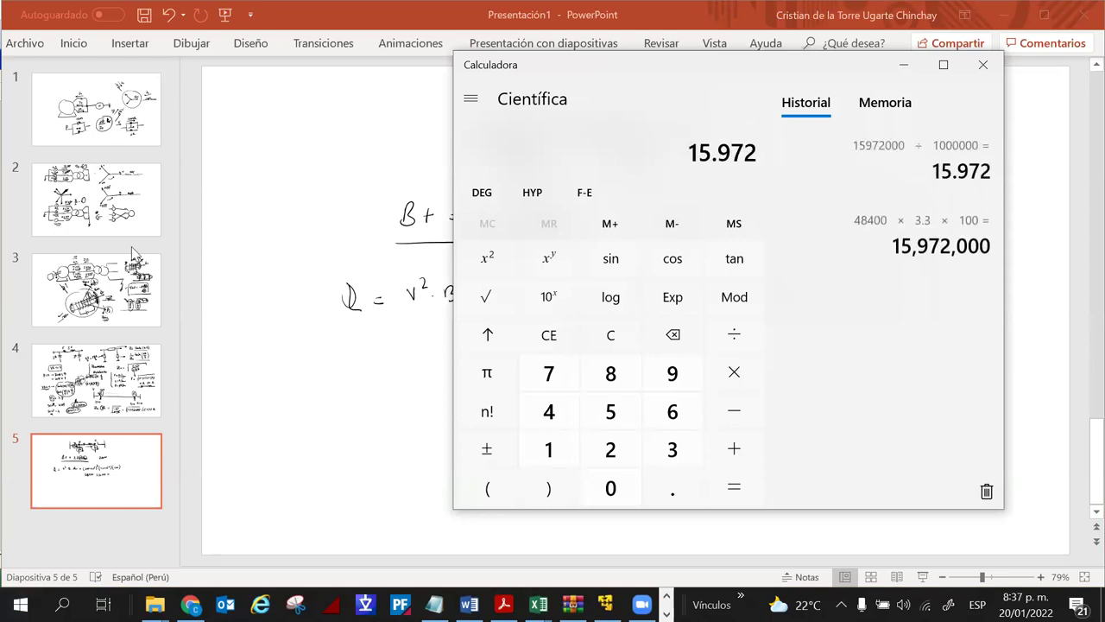
pyautogui.click(903, 65)
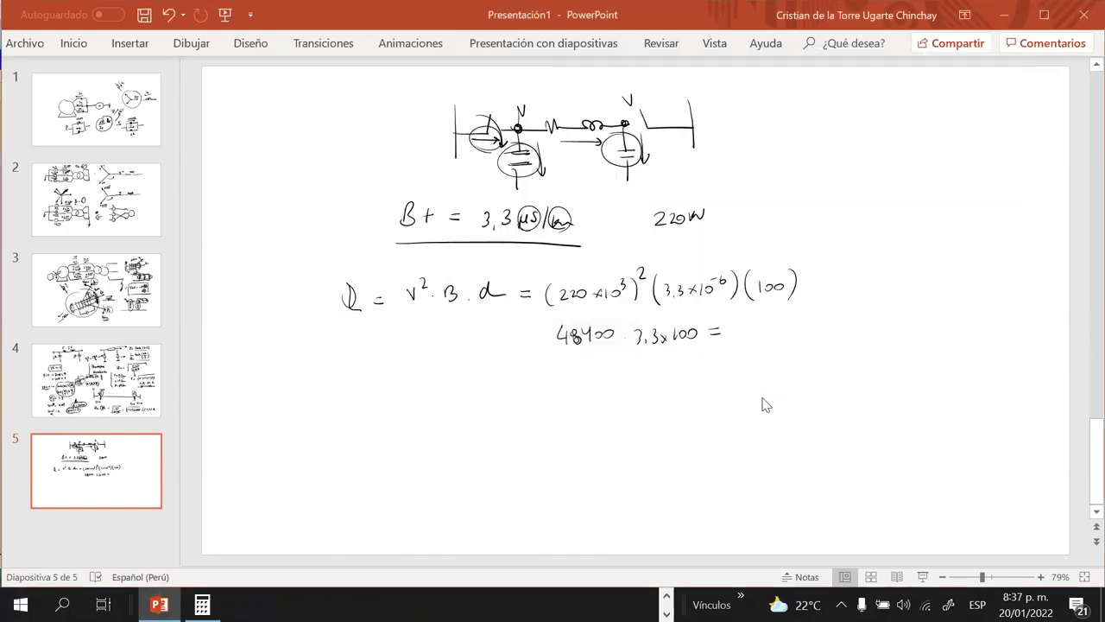
# - Write 15,72 MVAr as the result of the reactive power calculation and underline it
pyautogui.moveTo(746, 319)
pyautogui.mouseDown()
pyautogui.moveTo(745, 333)
pyautogui.moveTo(800, 333)
pyautogui.moveTo(806, 322)
pyautogui.mouseUp()
pyautogui.moveTo(810, 320)
pyautogui.mouseDown()
pyautogui.moveTo(820, 332)
pyautogui.moveTo(829, 319)
pyautogui.mouseUp()
pyautogui.moveTo(831, 330); pyautogui.dragTo(838, 323)
pyautogui.moveTo(731, 354); pyautogui.dragTo(857, 343)
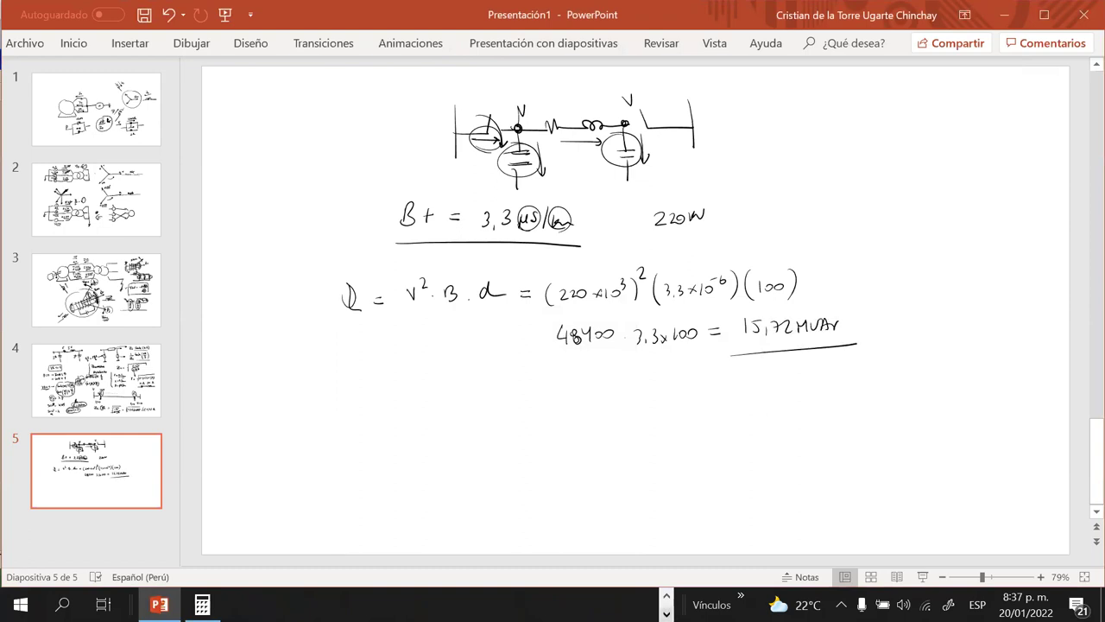
# - Switch back to PowerFactory to compare the load flow's reactive power on Linea 1 with the hand calculation
pyautogui.press('ctrl+super+Right')
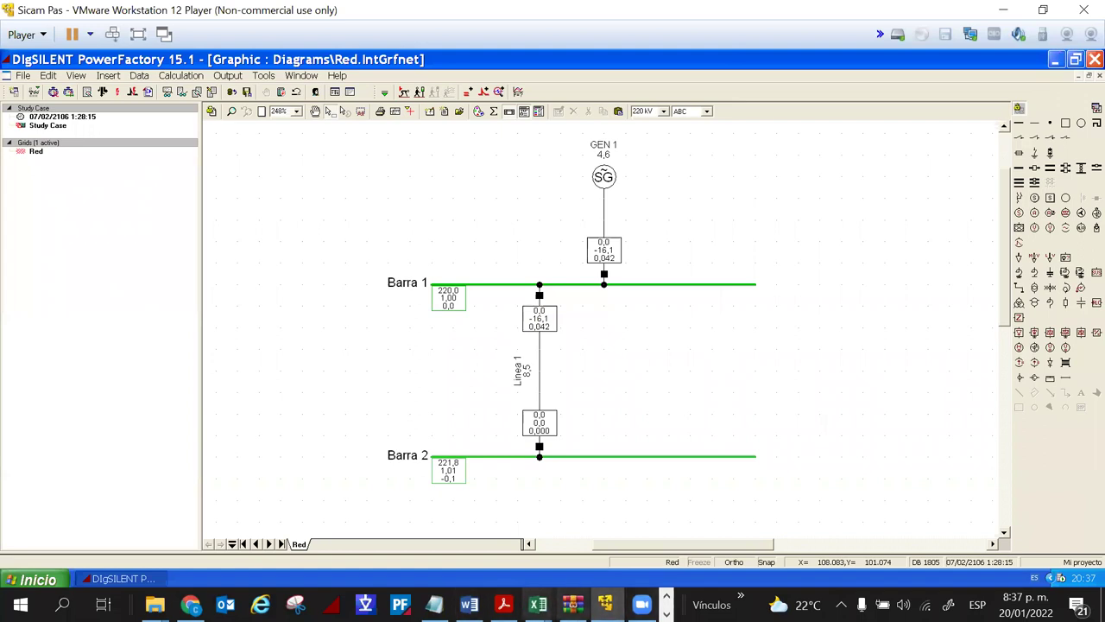
pyautogui.moveTo(538, 604)
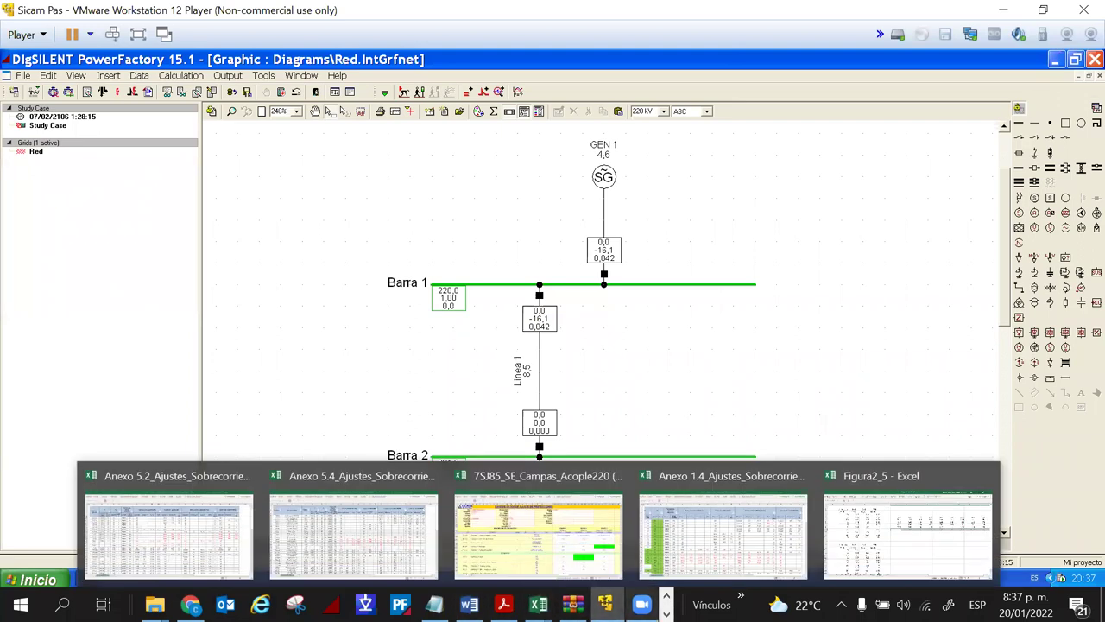
pyautogui.press('ctrl+super+Left')
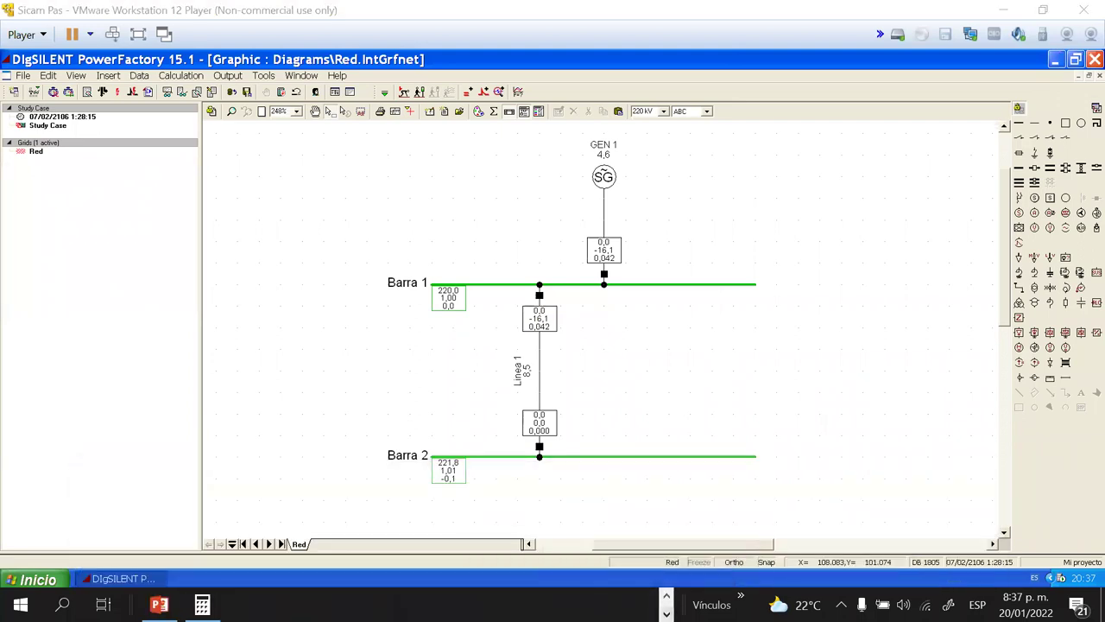
pyautogui.click(159, 603)
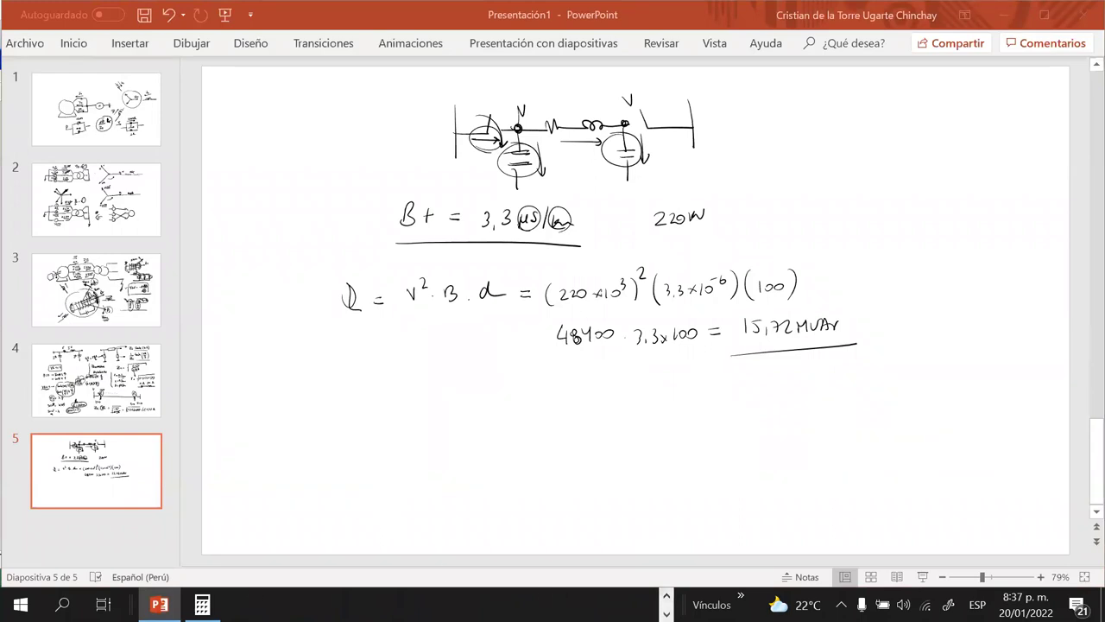
pyautogui.click(665, 594)
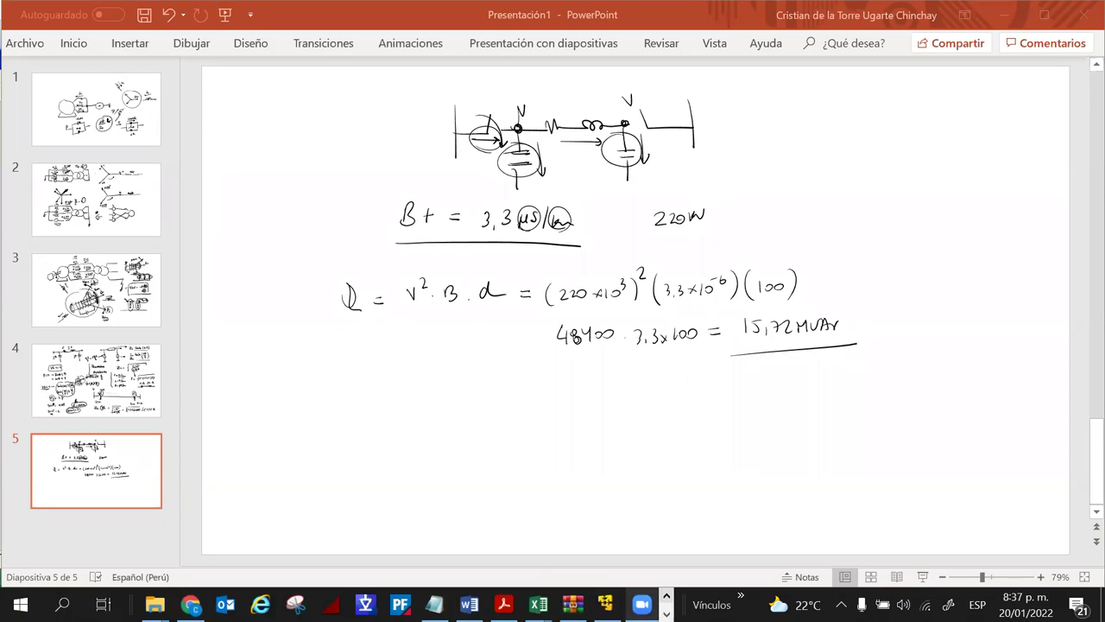
pyautogui.click(604, 603)
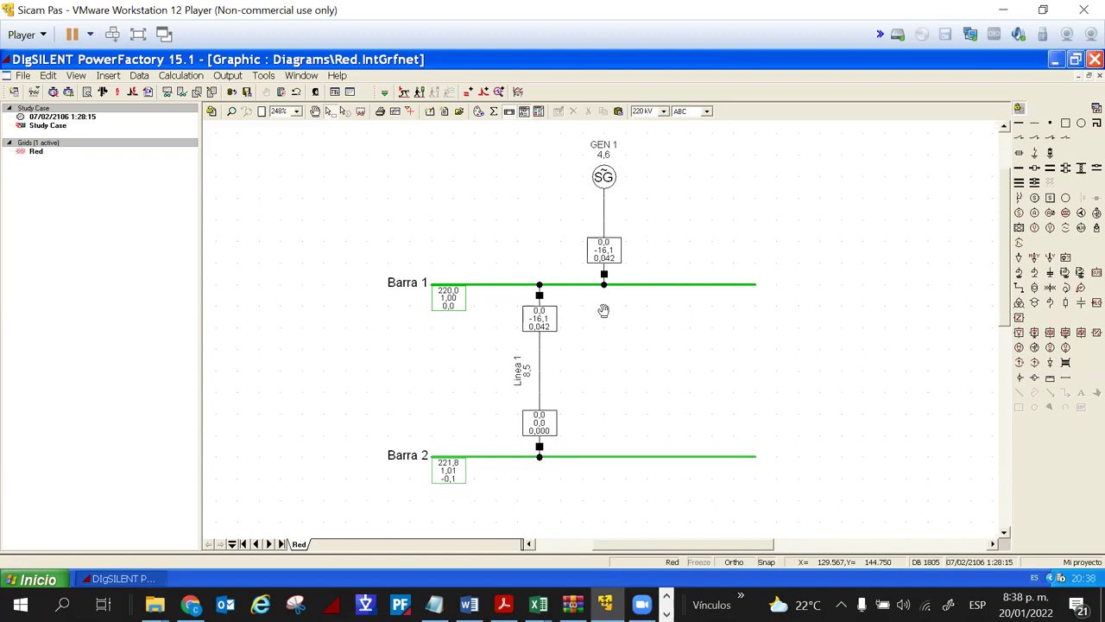
# - Add a general load to busbar Barra 2 and set its load flow active power to 100 MW
pyautogui.moveTo(604, 311); pyautogui.dragTo(621, 240)
pyautogui.click(1020, 273)
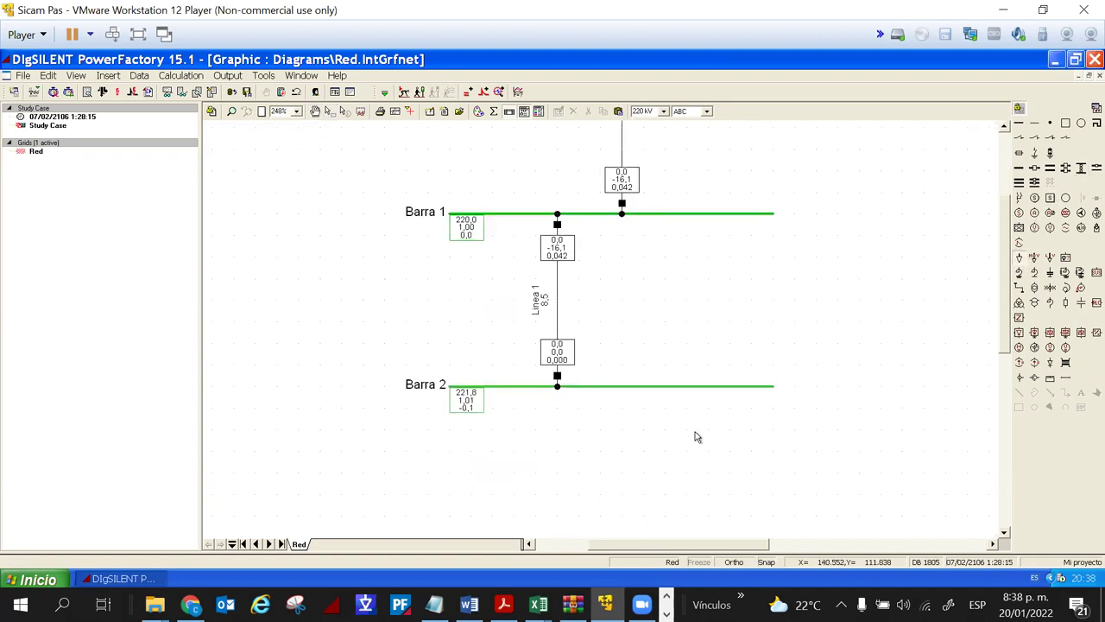
pyautogui.click(629, 388)
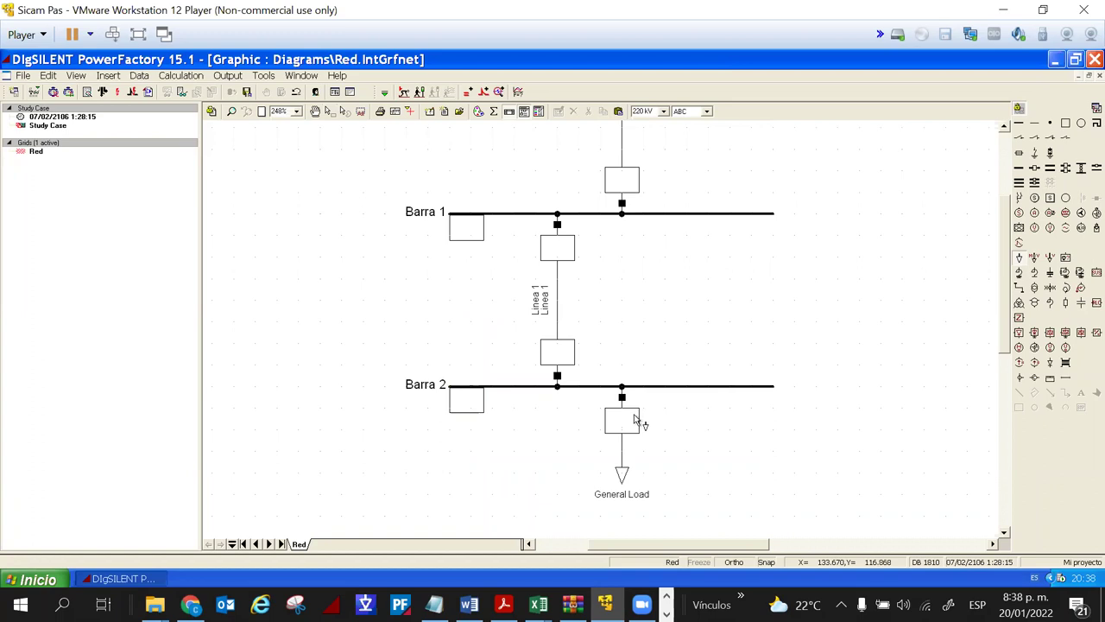
pyautogui.doubleClick(628, 473)
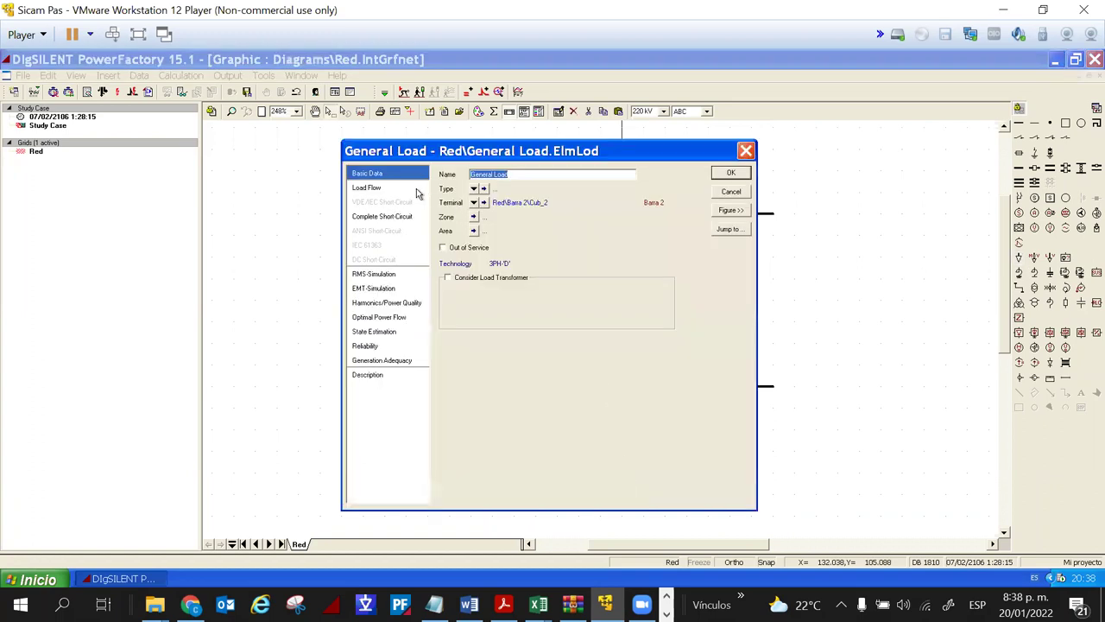
pyautogui.click(417, 190)
pyautogui.write('100')
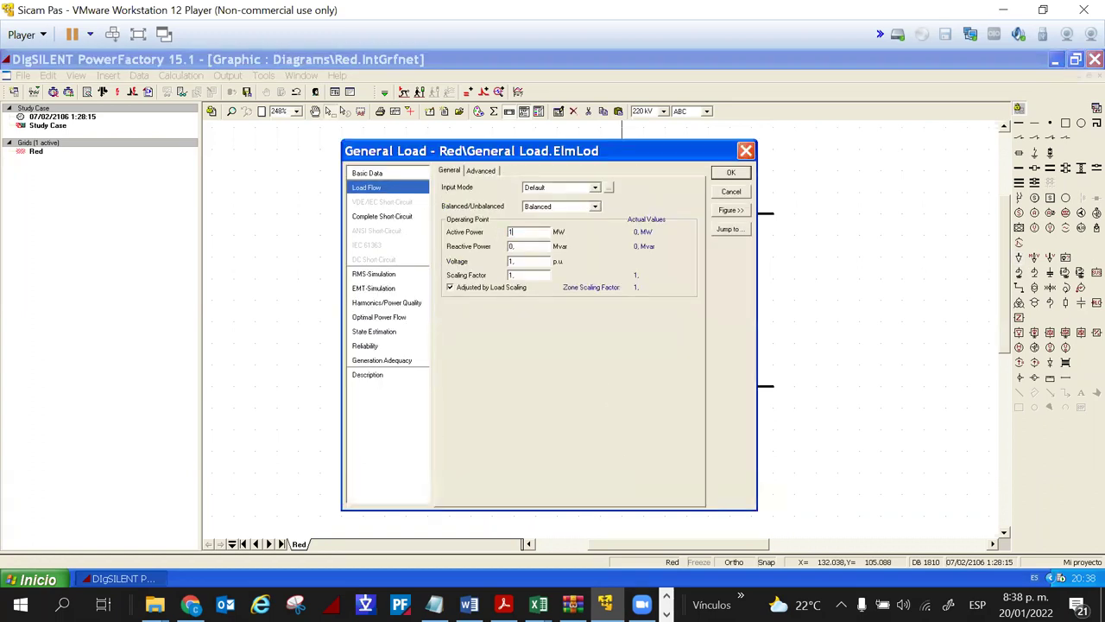
pyautogui.click(406, 174)
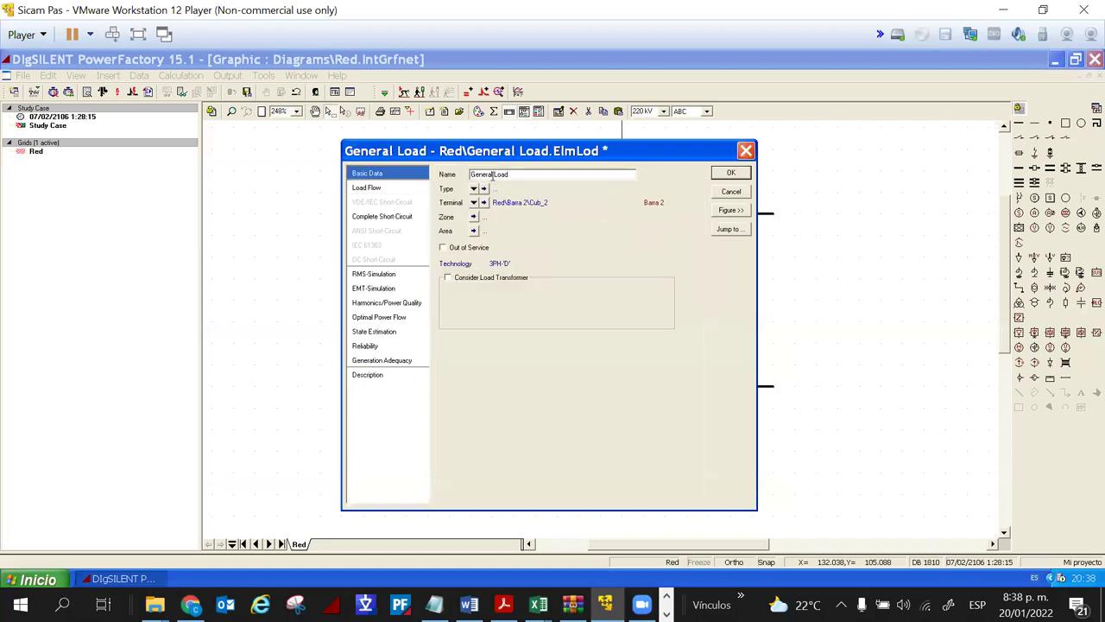
pyautogui.click(395, 187)
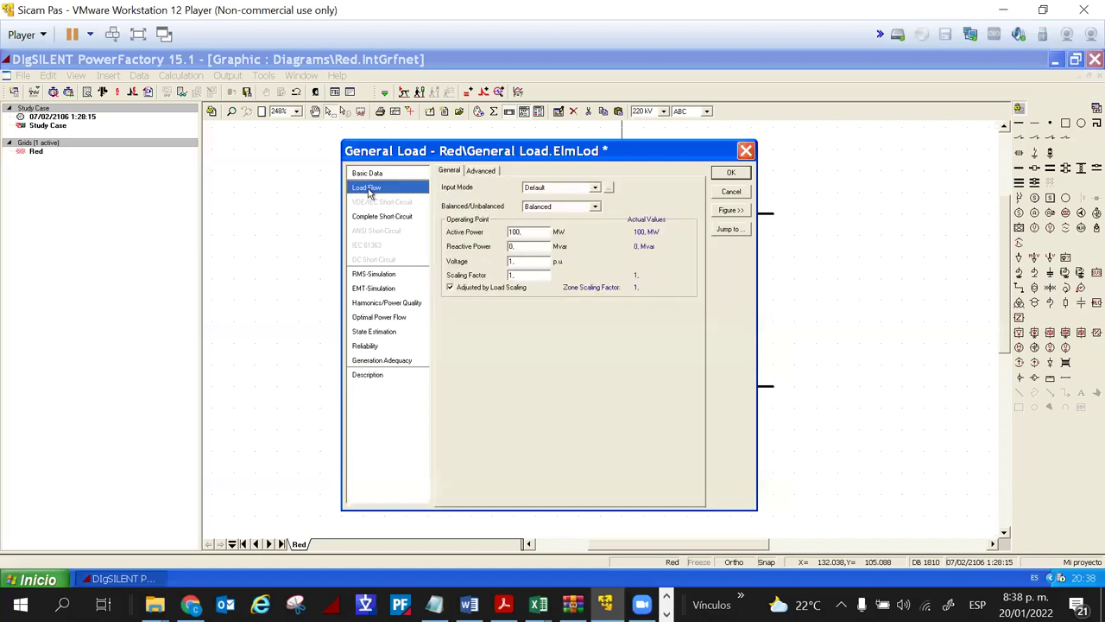
# - Set the general load's input mode to P, cos(phi) and accept the load data
pyautogui.click(484, 233)
pyautogui.click(487, 248)
pyautogui.click(568, 190)
pyautogui.click(550, 207)
pyautogui.click(554, 192)
pyautogui.click(551, 213)
pyautogui.click(532, 234)
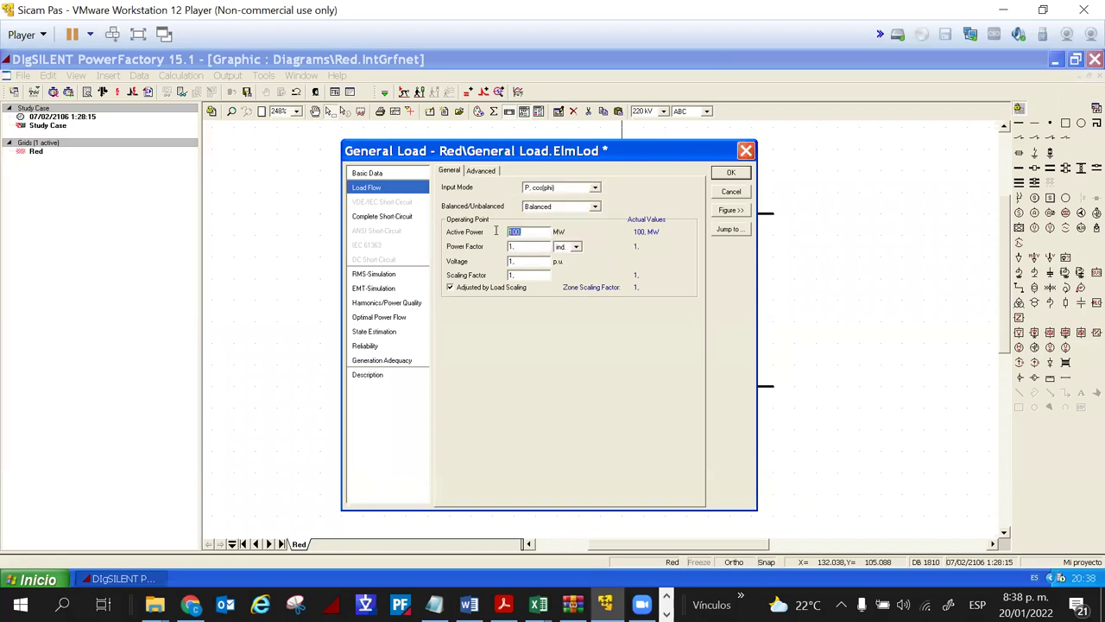
pyautogui.click(526, 246)
pyautogui.click(731, 173)
# - Run the balanced AC load flow with the load connected and inspect the power flows at both ends of Linea 1
pyautogui.click(117, 92)
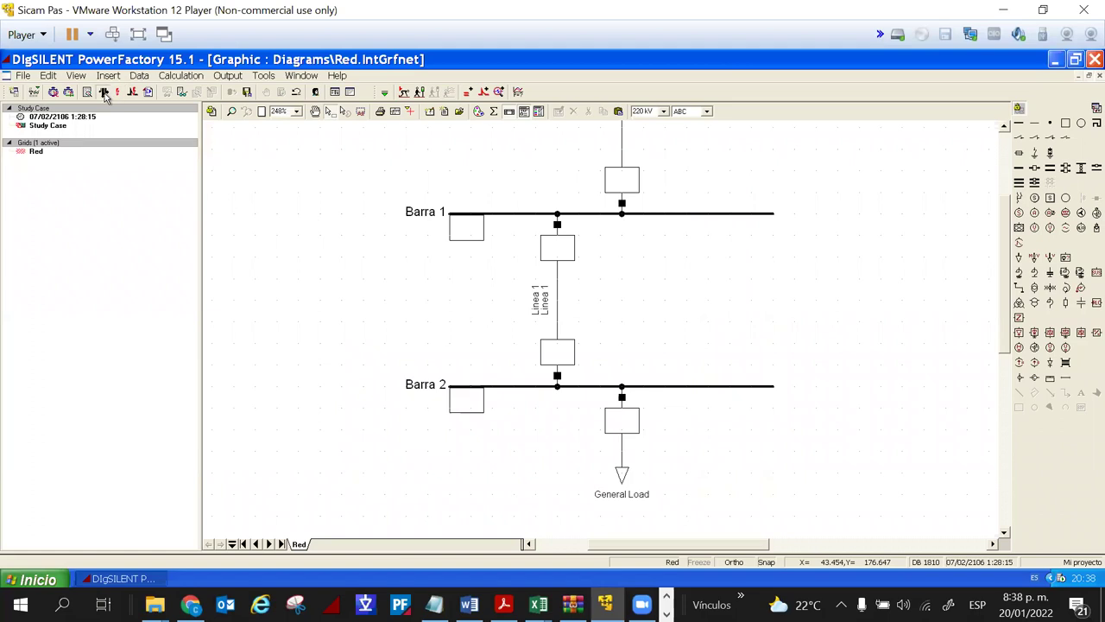
pyautogui.click(708, 179)
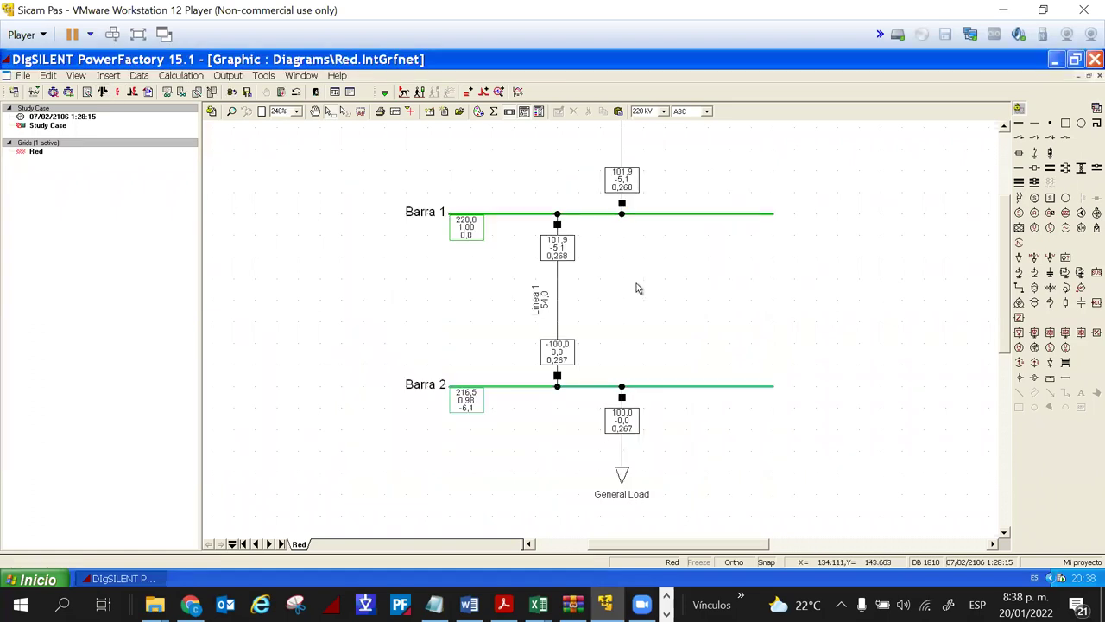
pyautogui.scroll(3, 637, 289)
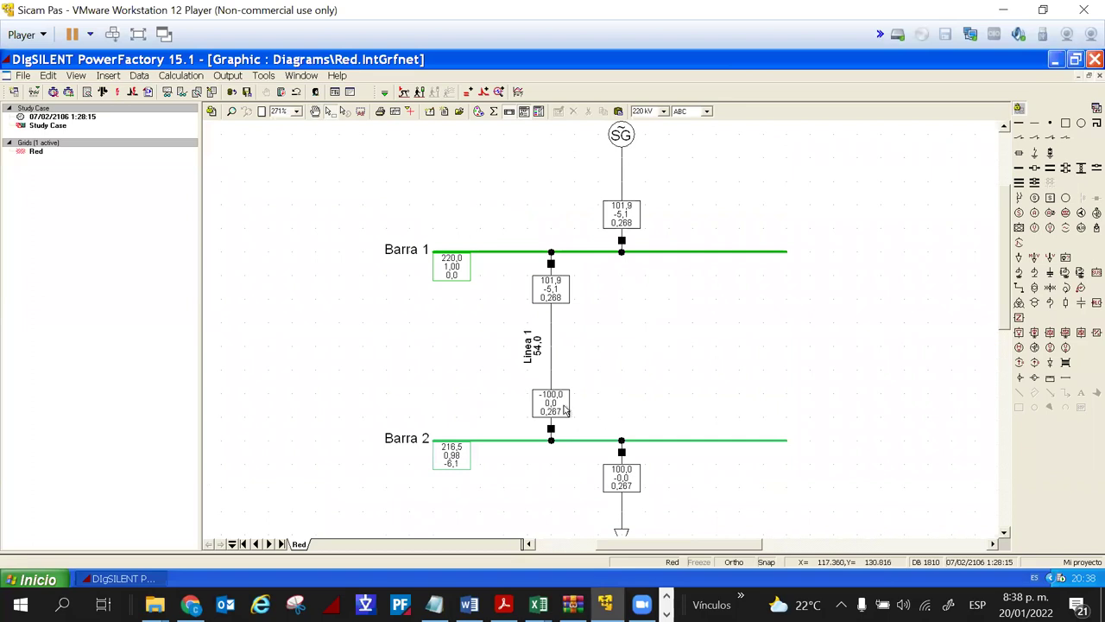
pyautogui.moveTo(551, 295)
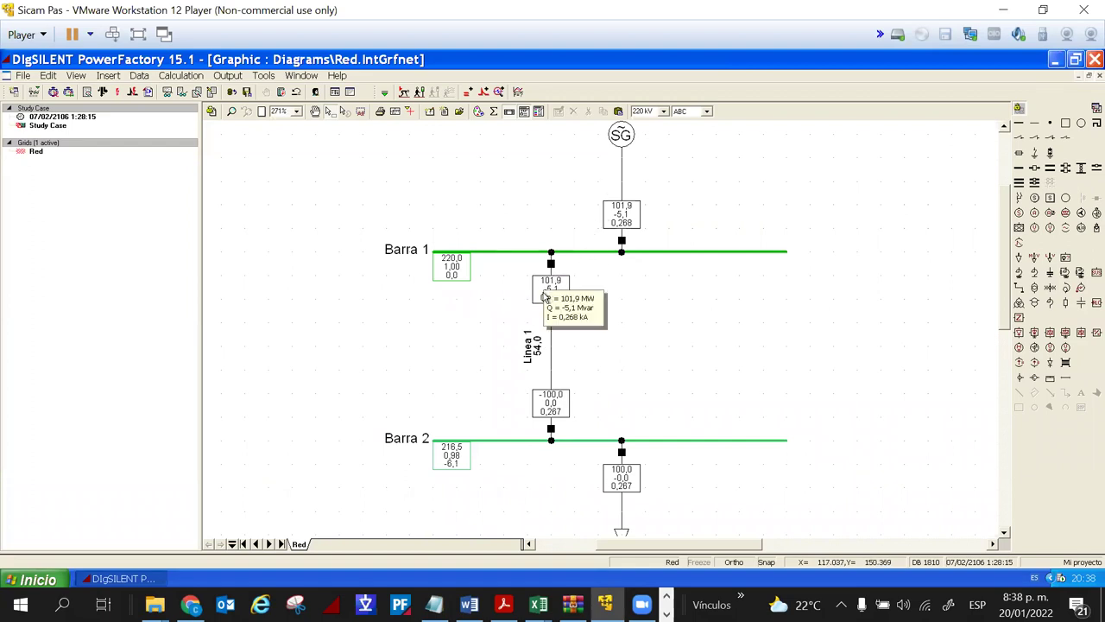
# - Open the general load's breaker at Barra 2 and run the load flow without the load
pyautogui.click(622, 450)
pyautogui.click(102, 92)
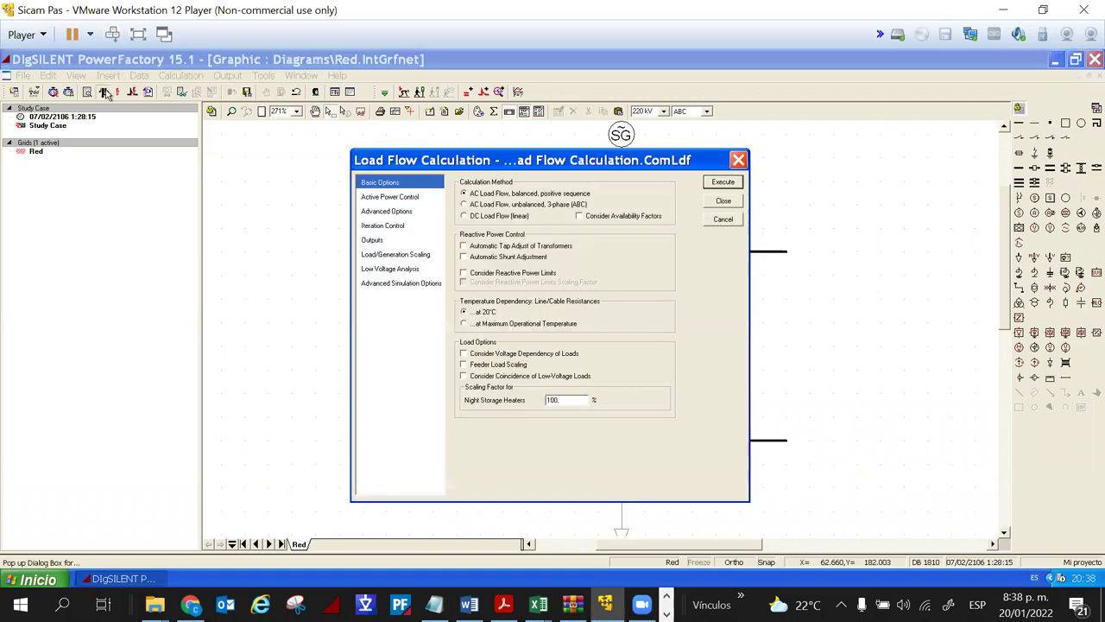
pyautogui.click(710, 182)
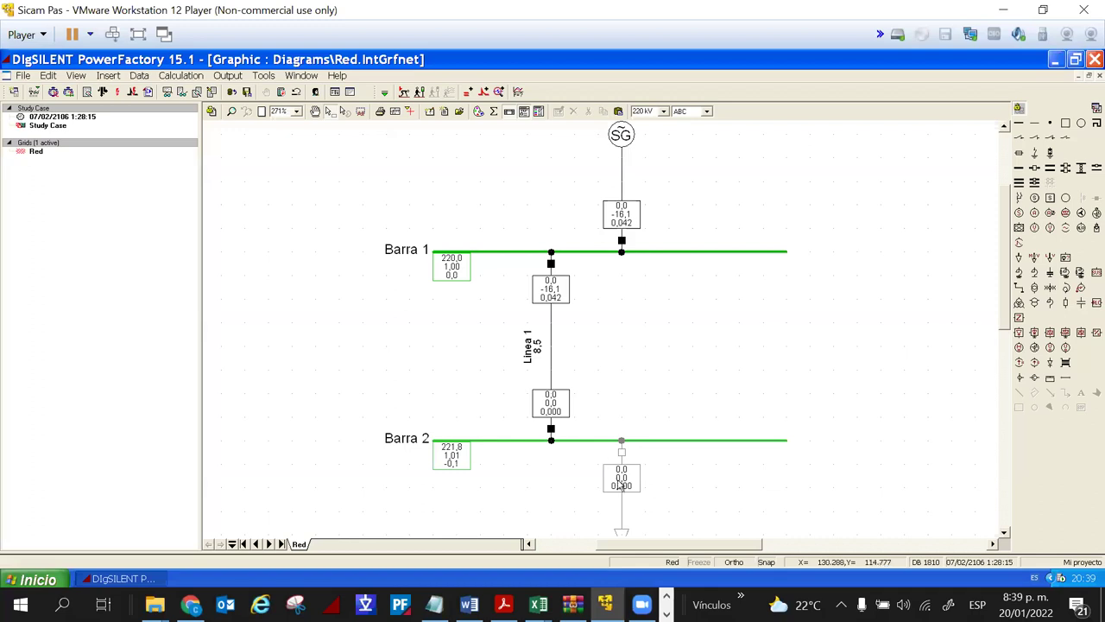
# - Reclose the general load's breaker, rerun the load flow, and inspect the flow at the Barra 1 end of Linea 1
pyautogui.click(622, 451)
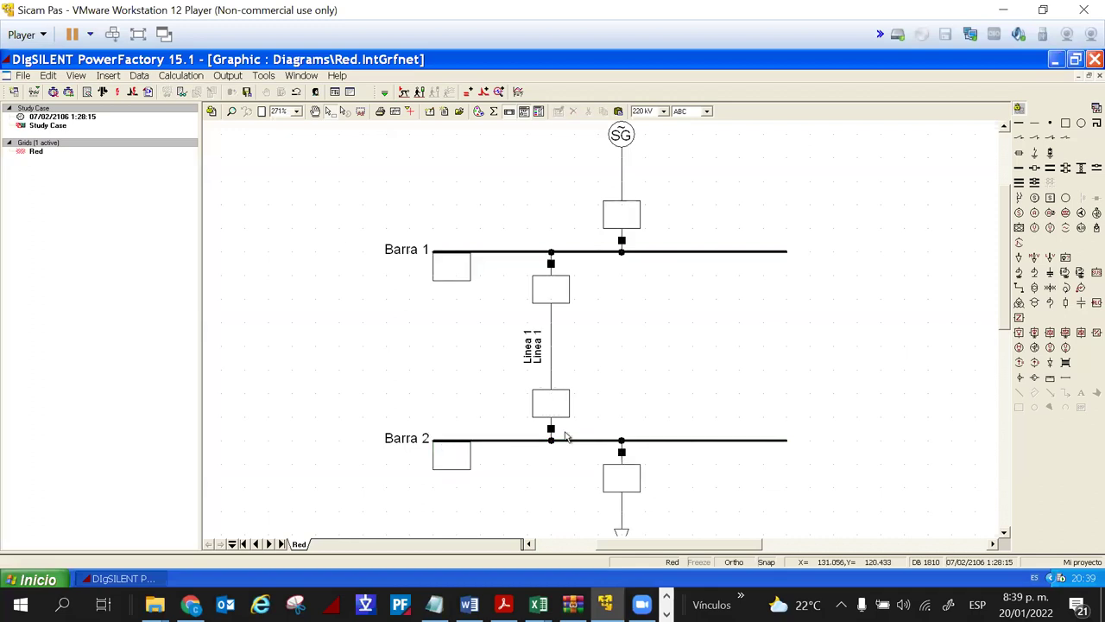
pyautogui.click(102, 92)
pyautogui.click(724, 183)
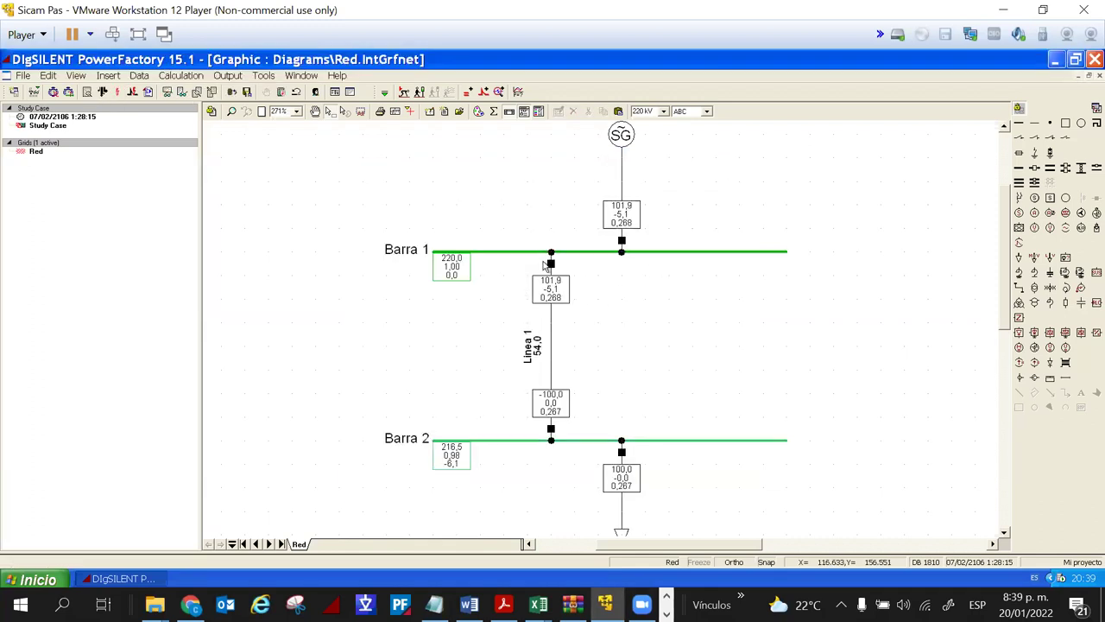
pyautogui.moveTo(555, 295)
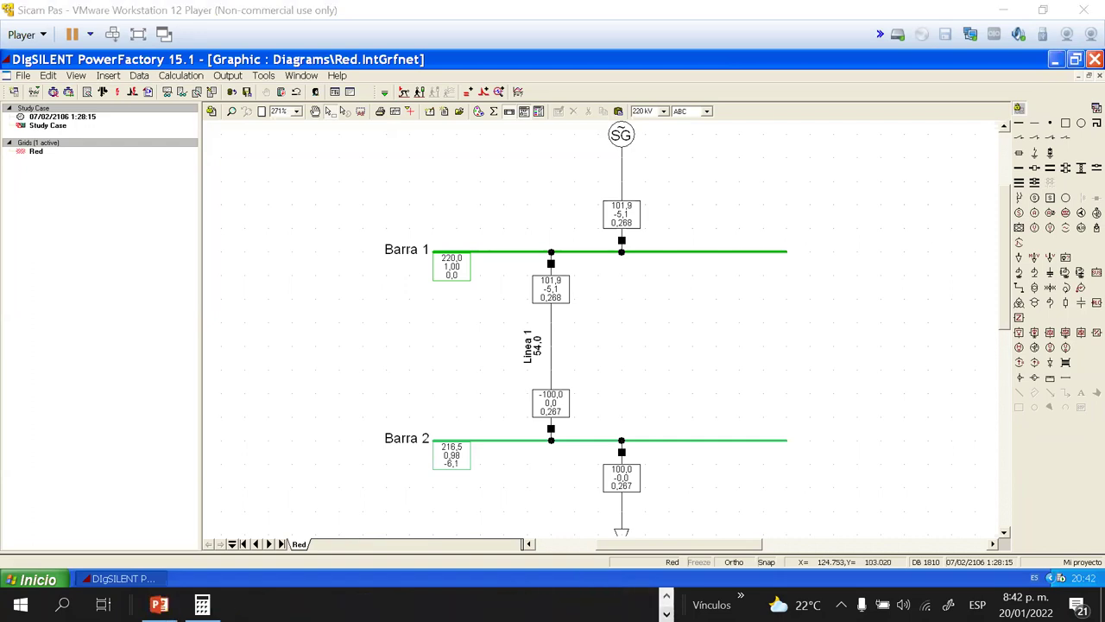
# - Switch to PowerPoint and sketch a two-bus line with a series box and an outgoing arrow below the reactive power calculation
pyautogui.click(159, 604)
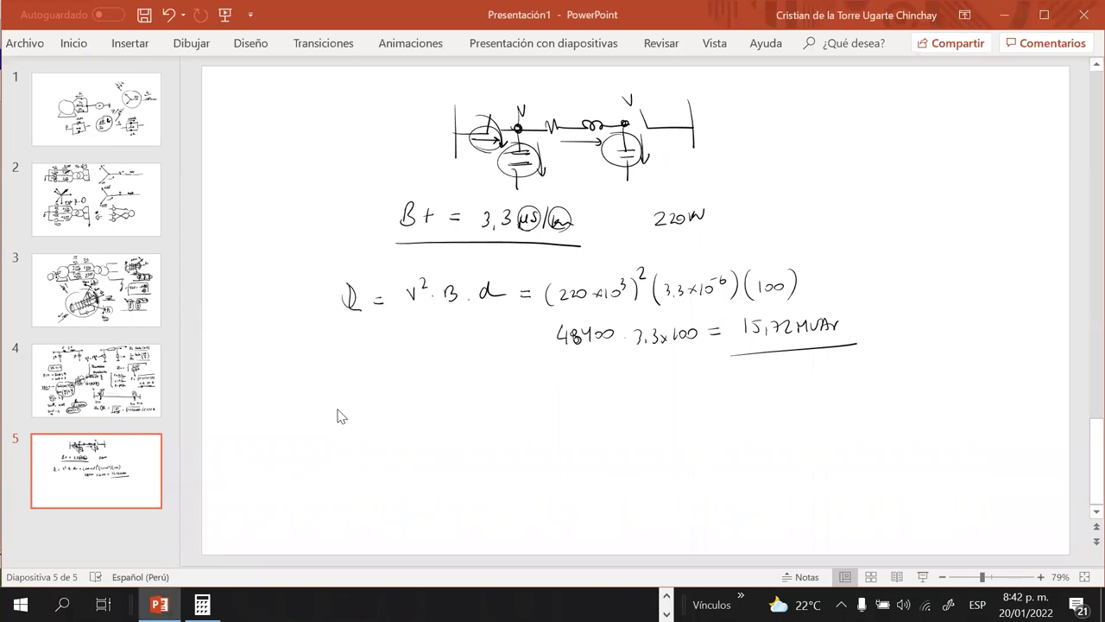
pyautogui.moveTo(369, 393)
pyautogui.mouseDown()
pyautogui.moveTo(375, 456)
pyautogui.moveTo(460, 419)
pyautogui.moveTo(602, 404)
pyautogui.moveTo(604, 429)
pyautogui.moveTo(684, 401)
pyautogui.mouseUp()
pyautogui.moveTo(672, 396); pyautogui.dragTo(673, 407)
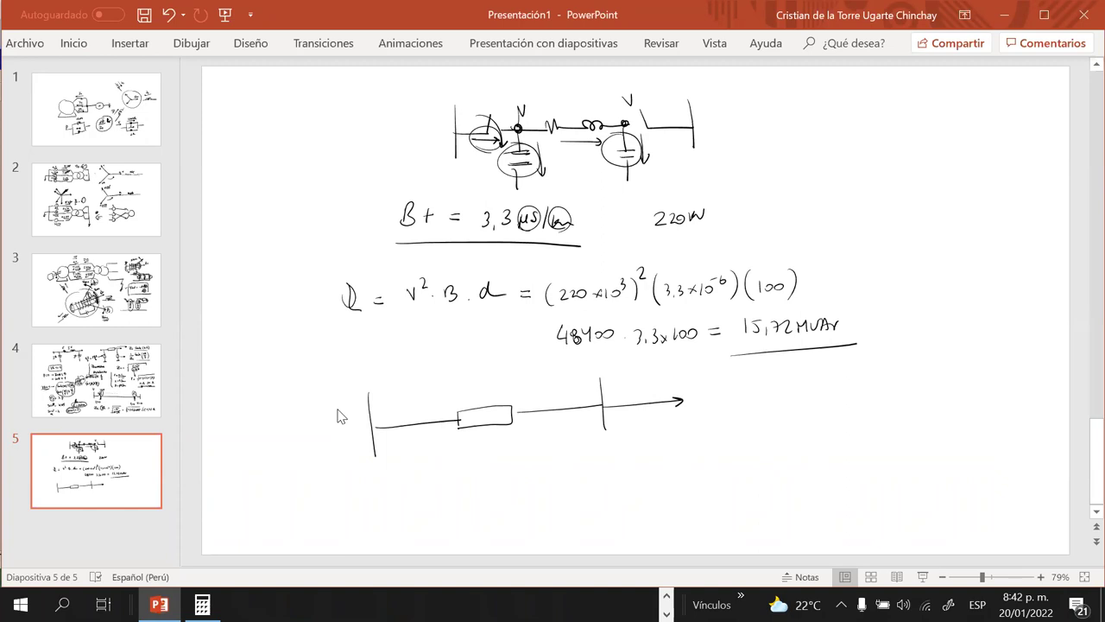
# - Draw a load box after the second bus and label both boxes with a circled Zc
pyautogui.moveTo(678, 387)
pyautogui.mouseDown()
pyautogui.moveTo(683, 410)
pyautogui.moveTo(738, 395)
pyautogui.mouseUp()
pyautogui.moveTo(602, 377); pyautogui.dragTo(604, 427)
pyautogui.moveTo(653, 361)
pyautogui.mouseDown()
pyautogui.moveTo(680, 380)
pyautogui.moveTo(667, 352)
pyautogui.mouseUp()
pyautogui.moveTo(473, 385); pyautogui.dragTo(496, 399)
pyautogui.moveTo(482, 376); pyautogui.dragTo(485, 375)
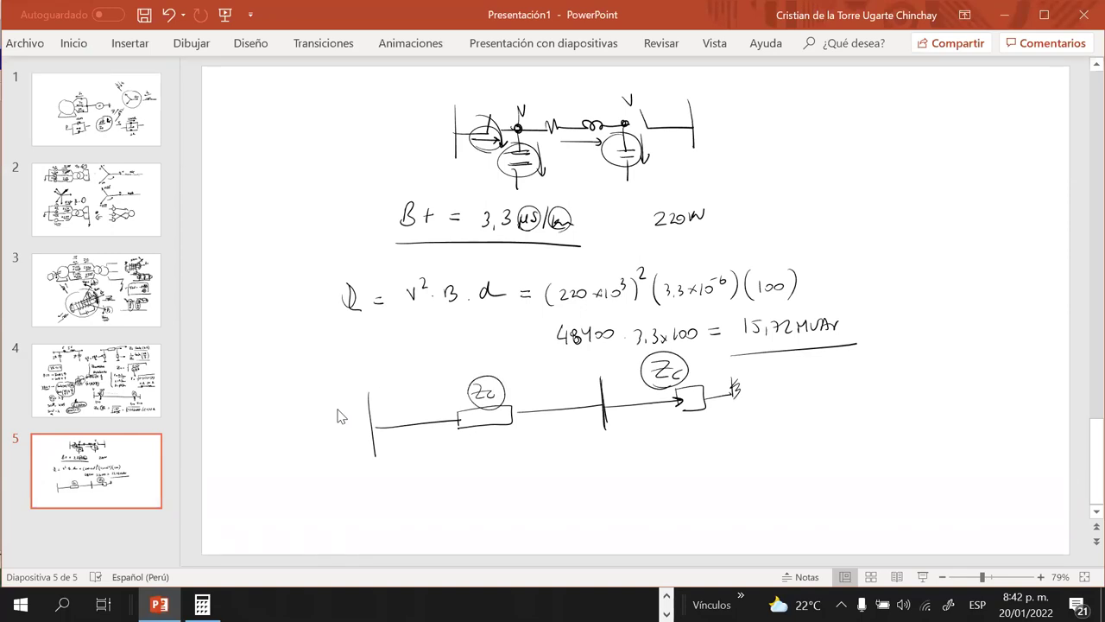
# - Write the characteristic impedance expression, the square root of (r+jx)/(G+jB), beside the top circuit and circle it
pyautogui.moveTo(827, 123)
pyautogui.mouseDown()
pyautogui.moveTo(837, 91)
pyautogui.moveTo(894, 83)
pyautogui.moveTo(874, 111)
pyautogui.moveTo(889, 107)
pyautogui.mouseUp()
pyautogui.moveTo(850, 115)
pyautogui.mouseDown()
pyautogui.moveTo(882, 113)
pyautogui.moveTo(853, 138)
pyautogui.moveTo(883, 138)
pyautogui.mouseUp()
pyautogui.moveTo(832, 156); pyautogui.dragTo(893, 145)
pyautogui.moveTo(854, 83); pyautogui.dragTo(846, 85)
# - Draw the pi equivalent of the line, with series resistance and inductance and two shunt capacitors, under the series box
pyautogui.moveTo(424, 467)
pyautogui.mouseDown()
pyautogui.moveTo(525, 454)
pyautogui.moveTo(446, 486)
pyautogui.moveTo(455, 482)
pyautogui.mouseUp()
pyautogui.moveTo(438, 489); pyautogui.dragTo(454, 488)
pyautogui.moveTo(447, 494); pyautogui.dragTo(447, 514)
pyautogui.moveTo(513, 456)
pyautogui.mouseDown()
pyautogui.moveTo(513, 477)
pyautogui.moveTo(524, 474)
pyautogui.mouseUp()
pyautogui.moveTo(512, 485); pyautogui.dragTo(523, 484)
pyautogui.moveTo(521, 486); pyautogui.dragTo(519, 508)
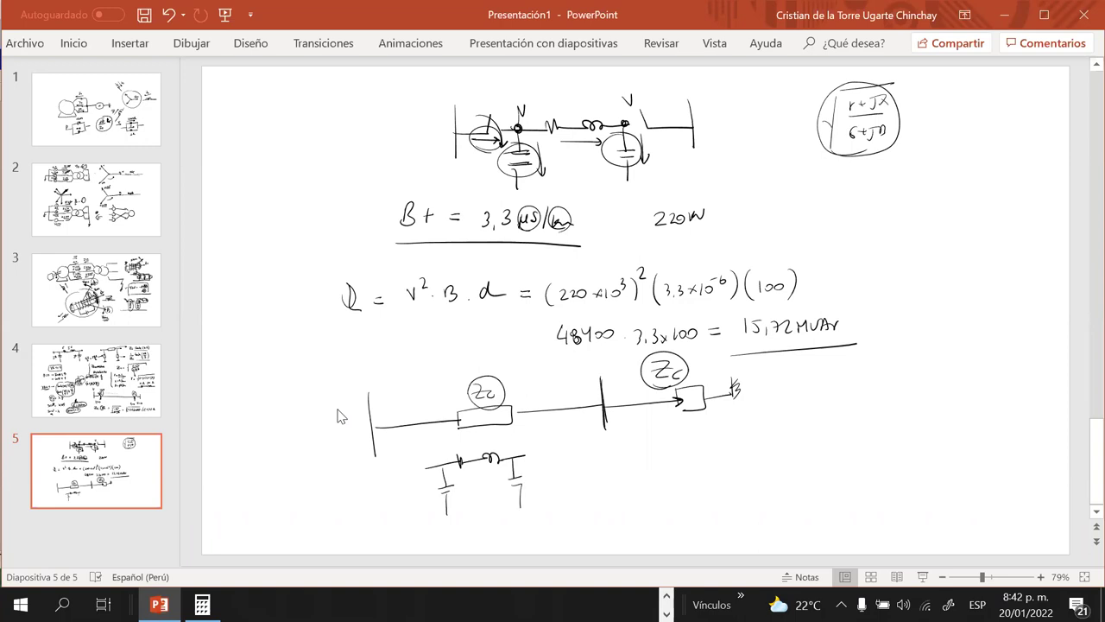
# - Write Zc·senh(γl) between the series box and the pi equivalent circuit
pyautogui.moveTo(442, 431); pyautogui.dragTo(487, 442)
pyautogui.moveTo(489, 428); pyautogui.dragTo(499, 441)
pyautogui.moveTo(504, 429)
pyautogui.mouseDown()
pyautogui.moveTo(503, 447)
pyautogui.moveTo(516, 444)
pyautogui.mouseUp()
pyautogui.moveTo(521, 429); pyautogui.dragTo(526, 440)
# - Darken the load box outline and draw a travelling wave with direction arrows at the first bus
pyautogui.moveTo(678, 400)
pyautogui.mouseDown()
pyautogui.moveTo(691, 416)
pyautogui.moveTo(711, 412)
pyautogui.mouseUp()
pyautogui.moveTo(677, 394)
pyautogui.mouseDown()
pyautogui.moveTo(707, 386)
pyautogui.moveTo(682, 413)
pyautogui.moveTo(703, 415)
pyautogui.mouseUp()
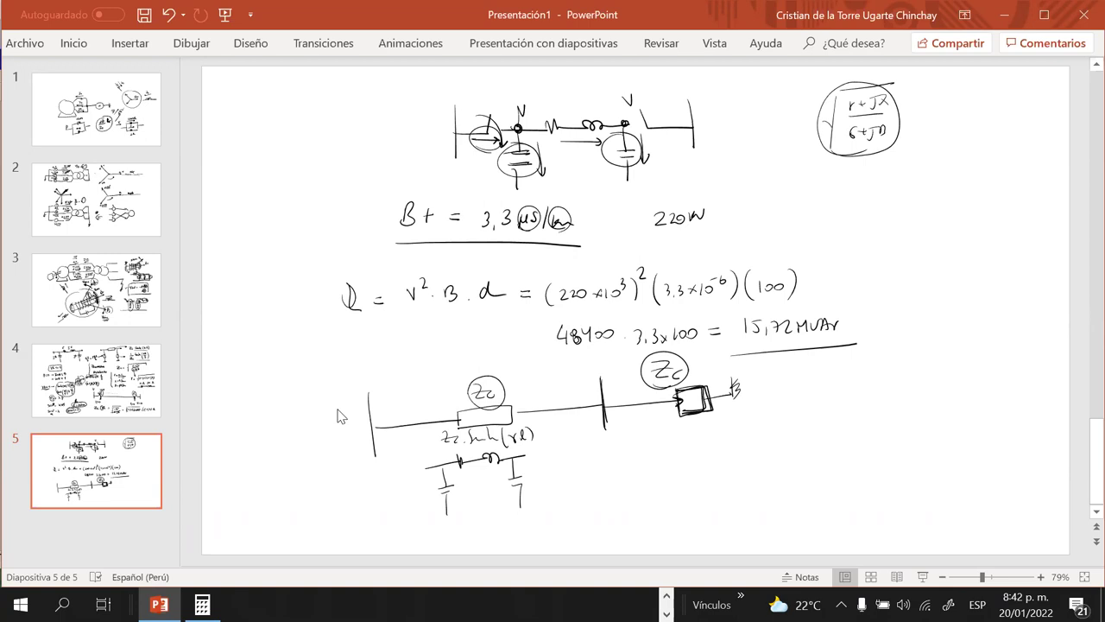
pyautogui.moveTo(368, 393); pyautogui.dragTo(373, 447)
pyautogui.moveTo(348, 382); pyautogui.dragTo(401, 373)
pyautogui.moveTo(397, 350); pyautogui.dragTo(443, 342)
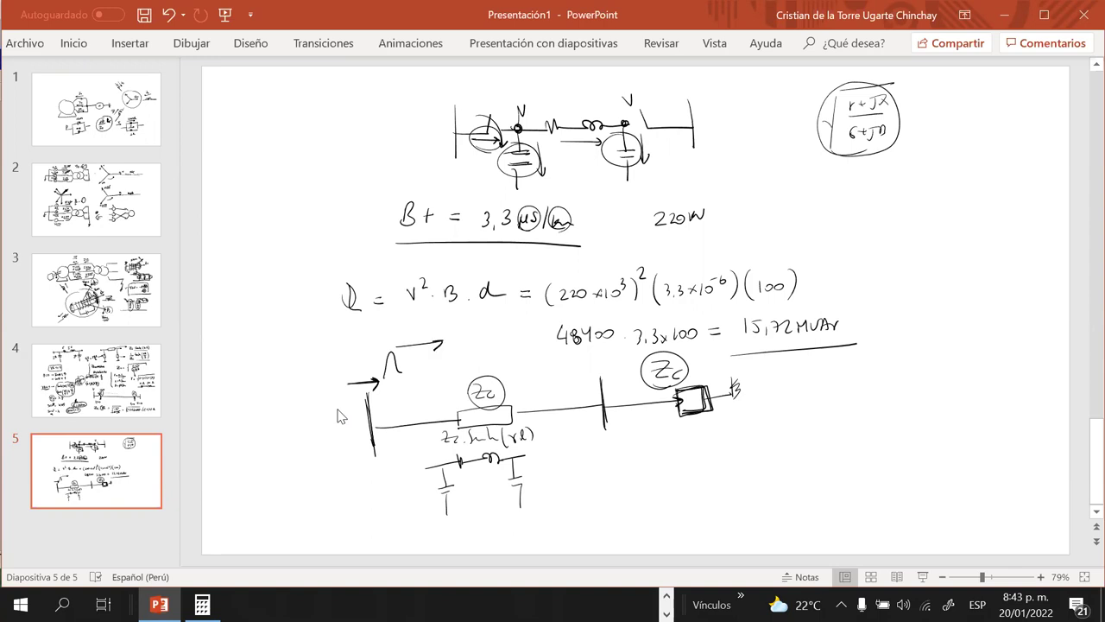
# - Draw an arrow above the second bus and sketch incident, transmitted and reflected wave arrows at a boundary beside 220 kV
pyautogui.moveTo(603, 353); pyautogui.dragTo(671, 340)
pyautogui.moveTo(780, 216); pyautogui.dragTo(831, 212)
pyautogui.moveTo(939, 181); pyautogui.dragTo(941, 237)
pyautogui.moveTo(890, 206); pyautogui.dragTo(931, 205)
pyautogui.moveTo(920, 200); pyautogui.dragTo(989, 202)
pyautogui.moveTo(934, 226); pyautogui.dragTo(891, 229)
pyautogui.moveTo(901, 224); pyautogui.dragTo(890, 230)
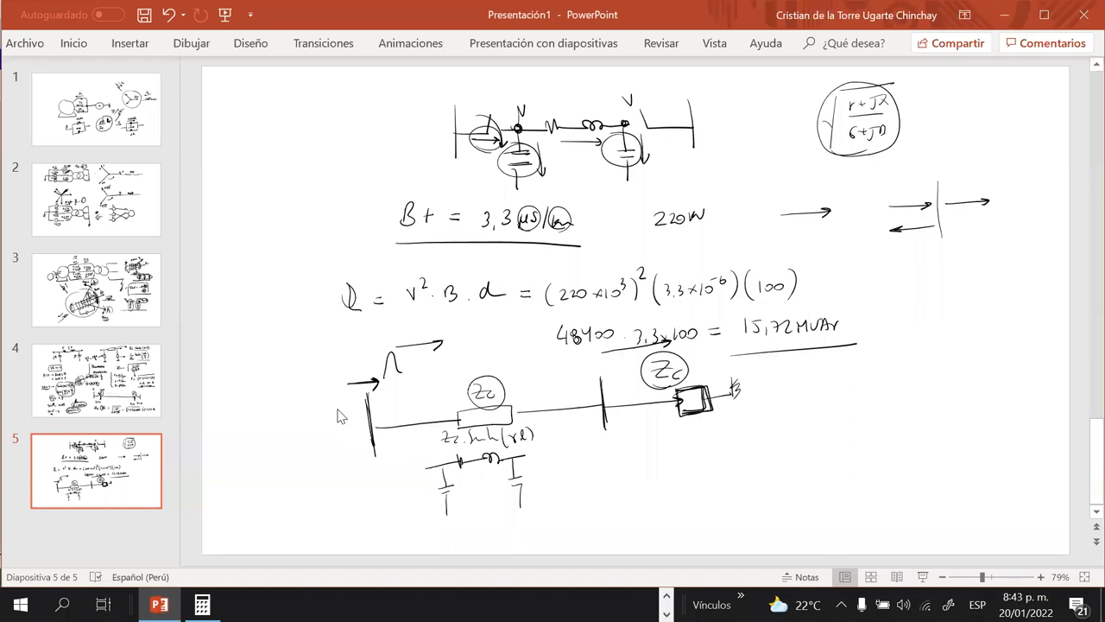
# - Add travelling-wave pulses and arrows on both sides of the second bus and circle both buses
pyautogui.moveTo(394, 346); pyautogui.dragTo(440, 342)
pyautogui.moveTo(554, 376)
pyautogui.mouseDown()
pyautogui.moveTo(591, 374)
pyautogui.moveTo(559, 354)
pyautogui.moveTo(569, 366)
pyautogui.moveTo(640, 364)
pyautogui.mouseUp()
pyautogui.moveTo(632, 360)
pyautogui.mouseDown()
pyautogui.moveTo(621, 349)
pyautogui.moveTo(630, 362)
pyautogui.mouseUp()
pyautogui.moveTo(377, 380); pyautogui.dragTo(380, 385)
pyautogui.moveTo(607, 372); pyautogui.dragTo(612, 378)
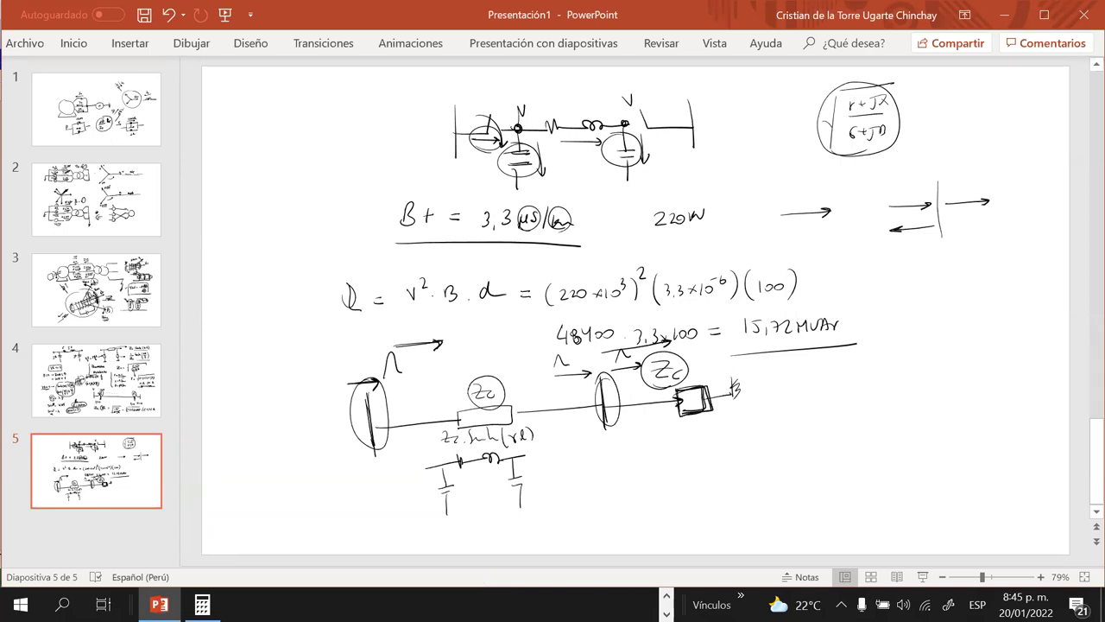
# - Switch to PowerFactory, open Linea 1's line type, and change its reactance input to inductance L' in mH/km
pyautogui.click(666, 595)
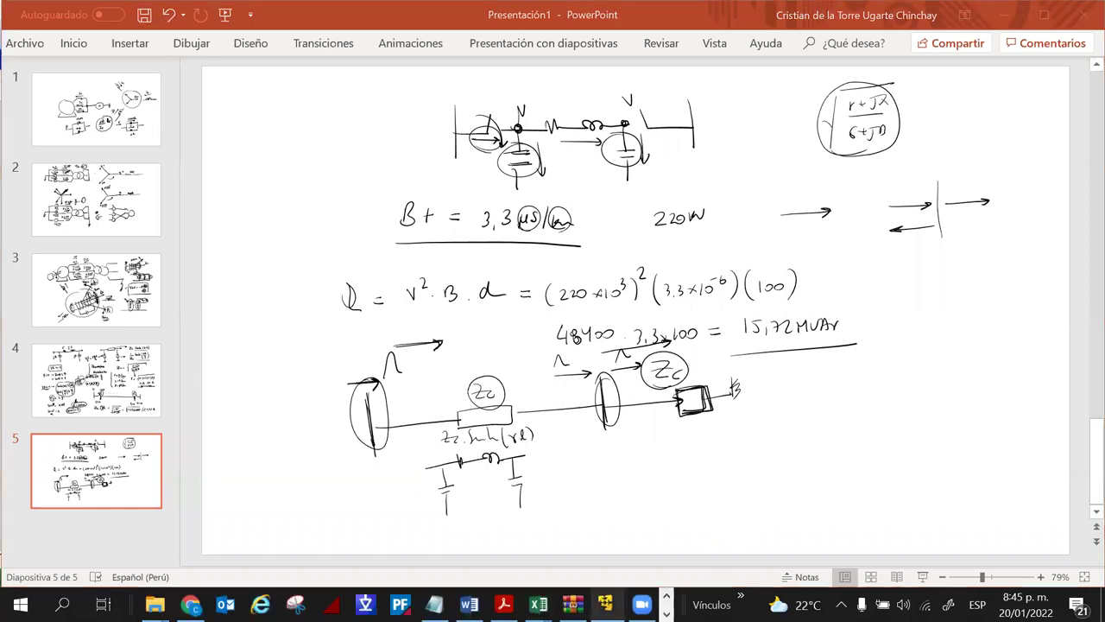
pyautogui.moveTo(605, 603)
pyautogui.click(607, 501)
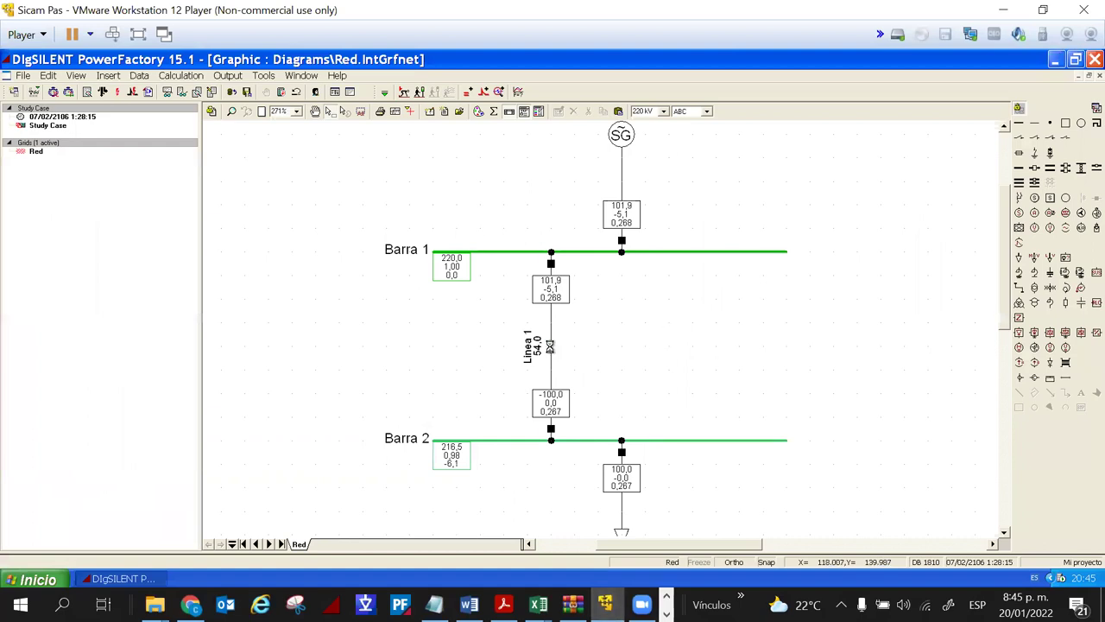
pyautogui.doubleClick(551, 347)
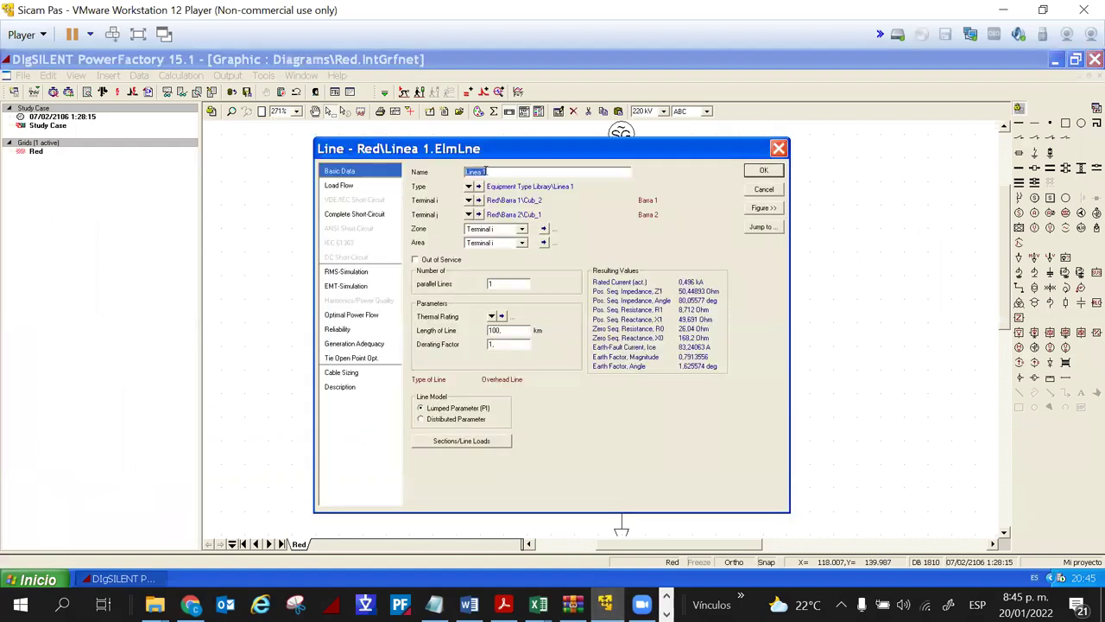
pyautogui.click(479, 188)
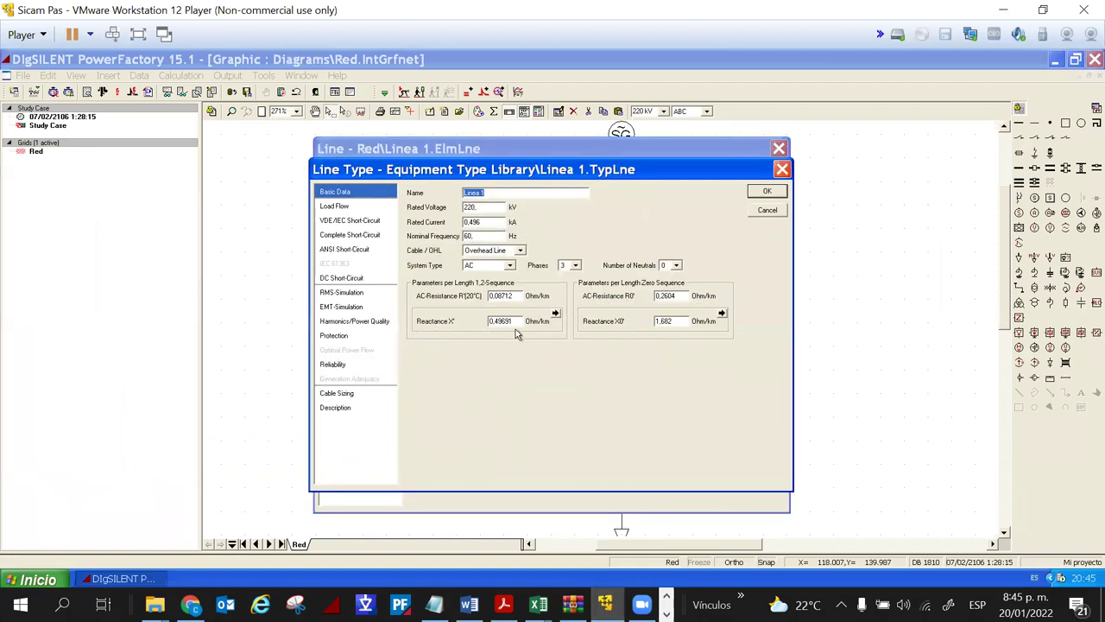
pyautogui.click(555, 314)
pyautogui.click(589, 330)
pyautogui.click(646, 312)
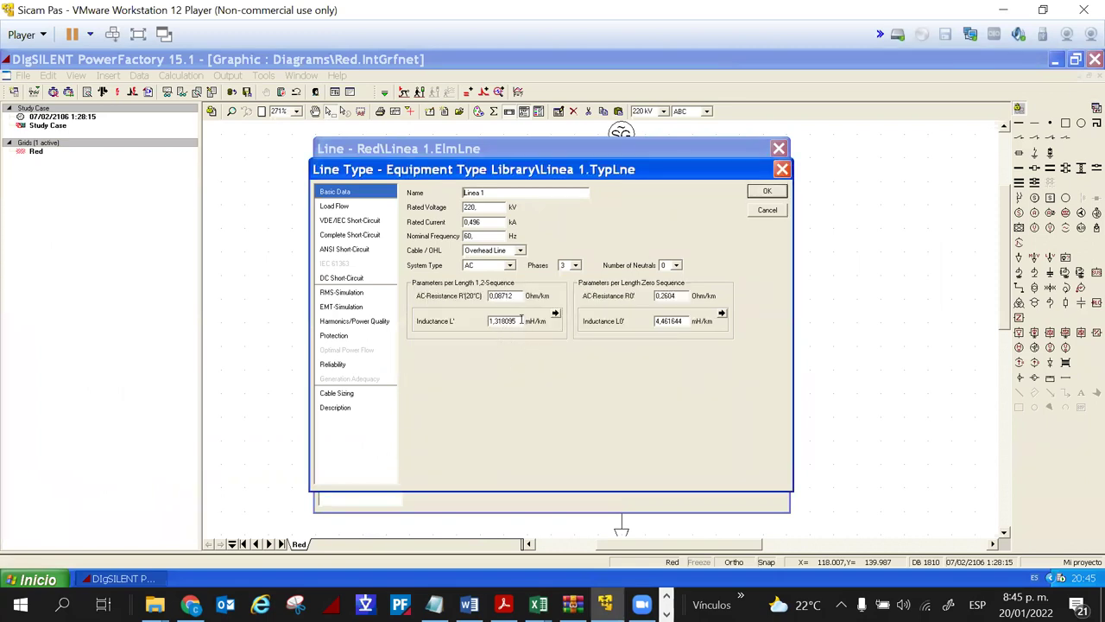
# - Change the input quantity used for the line type's load flow susceptance B' and return to the basic data
pyautogui.click(377, 209)
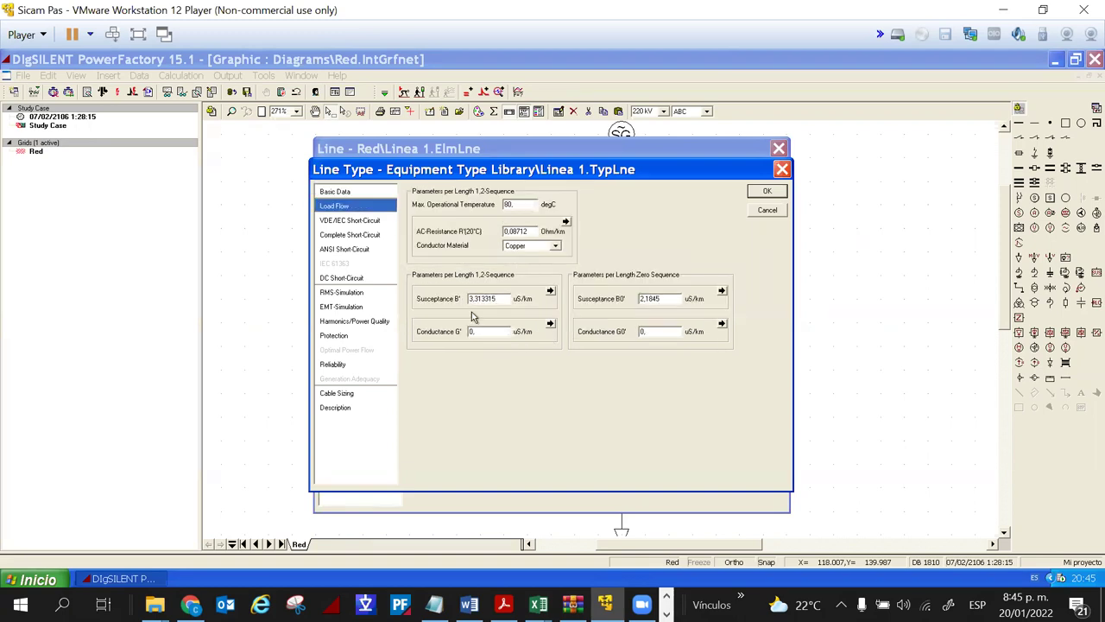
pyautogui.click(550, 291)
pyautogui.click(534, 340)
pyautogui.click(647, 312)
pyautogui.click(380, 194)
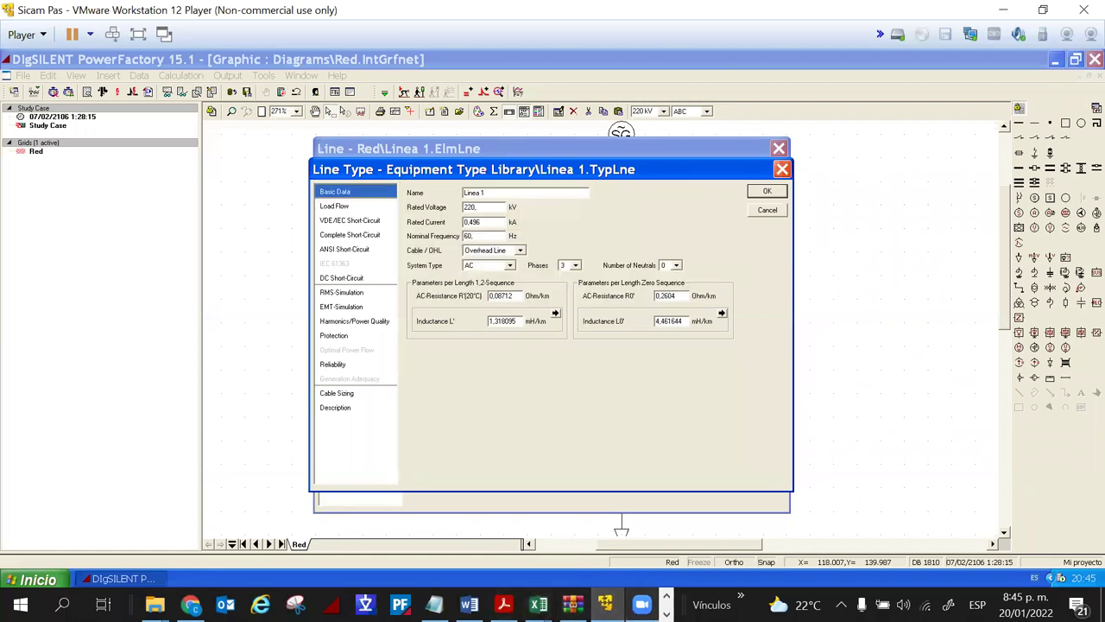
# - Switch to PowerPoint and add a new blank slide after slide 5
pyautogui.click(668, 596)
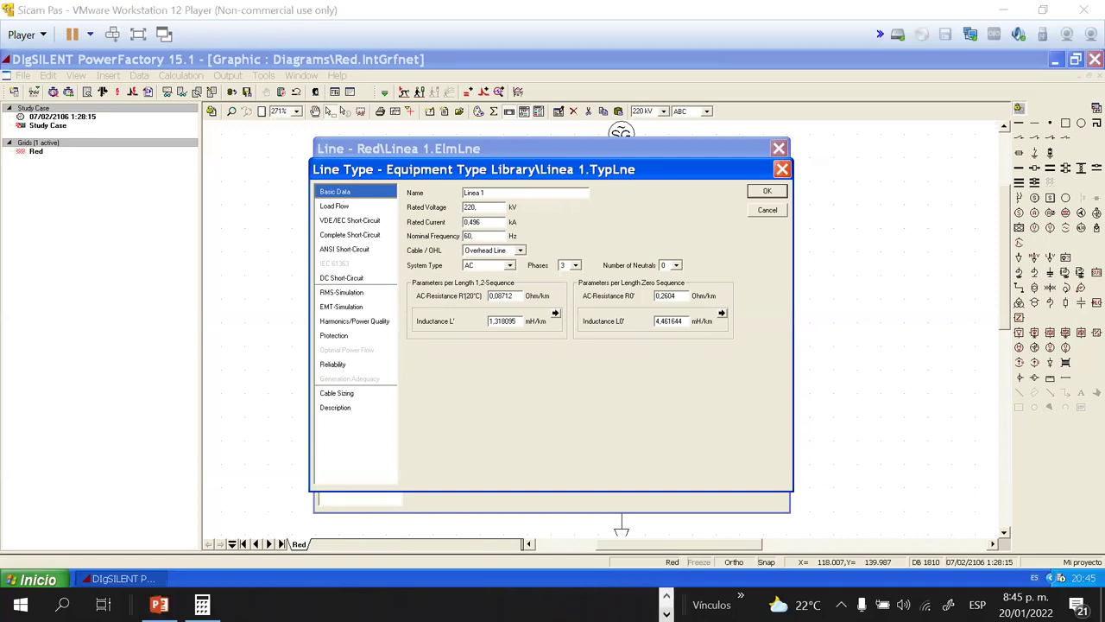
pyautogui.click(159, 604)
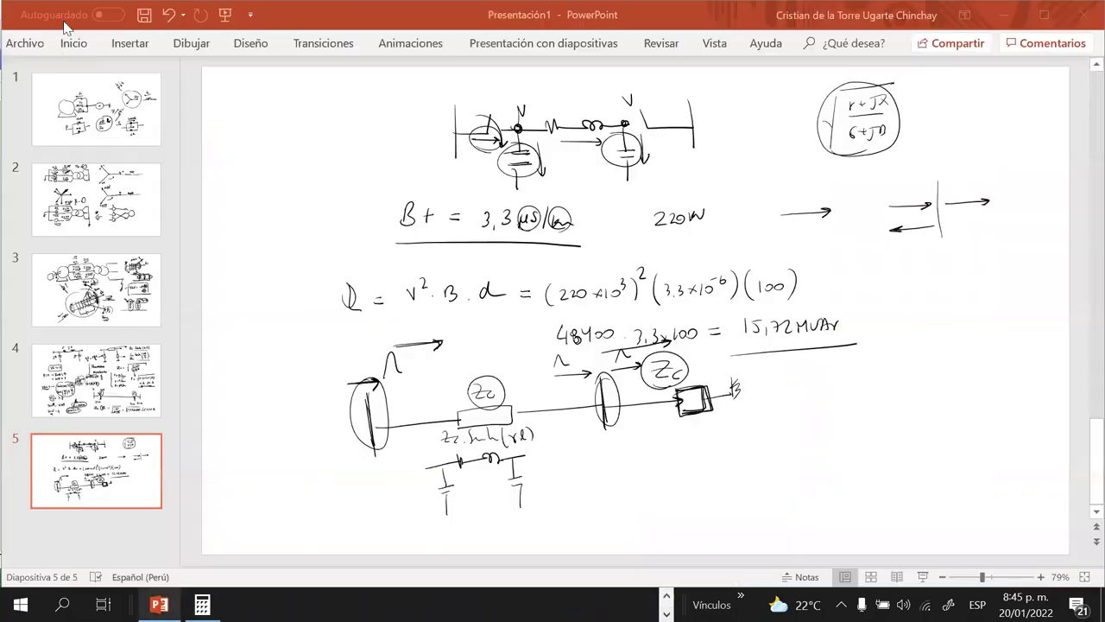
pyautogui.click(62, 47)
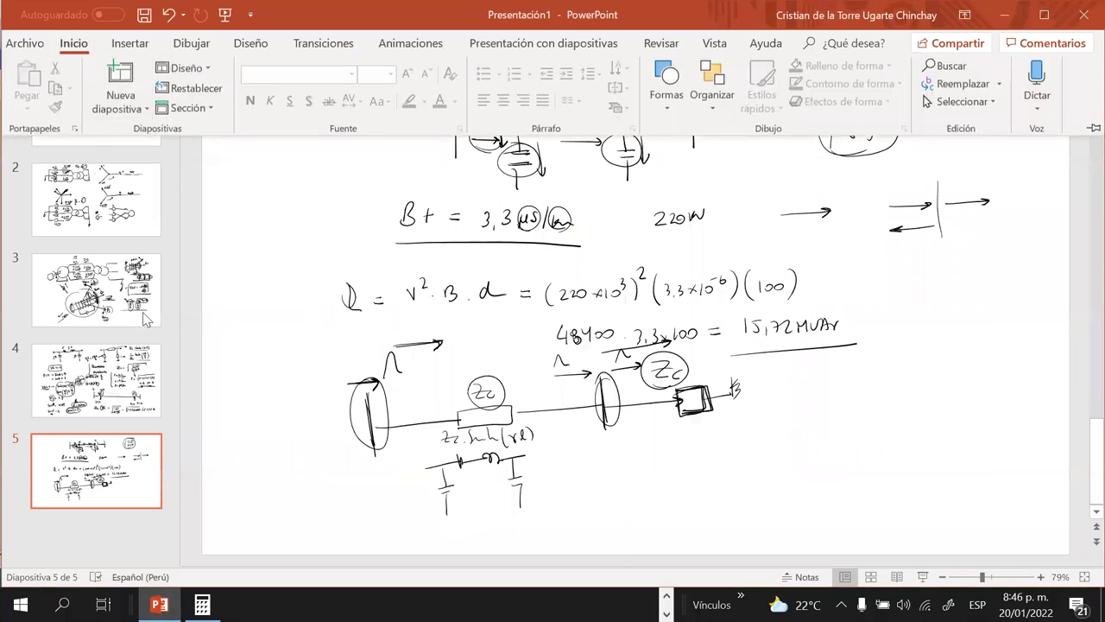
pyautogui.click(121, 100)
pyautogui.click(137, 354)
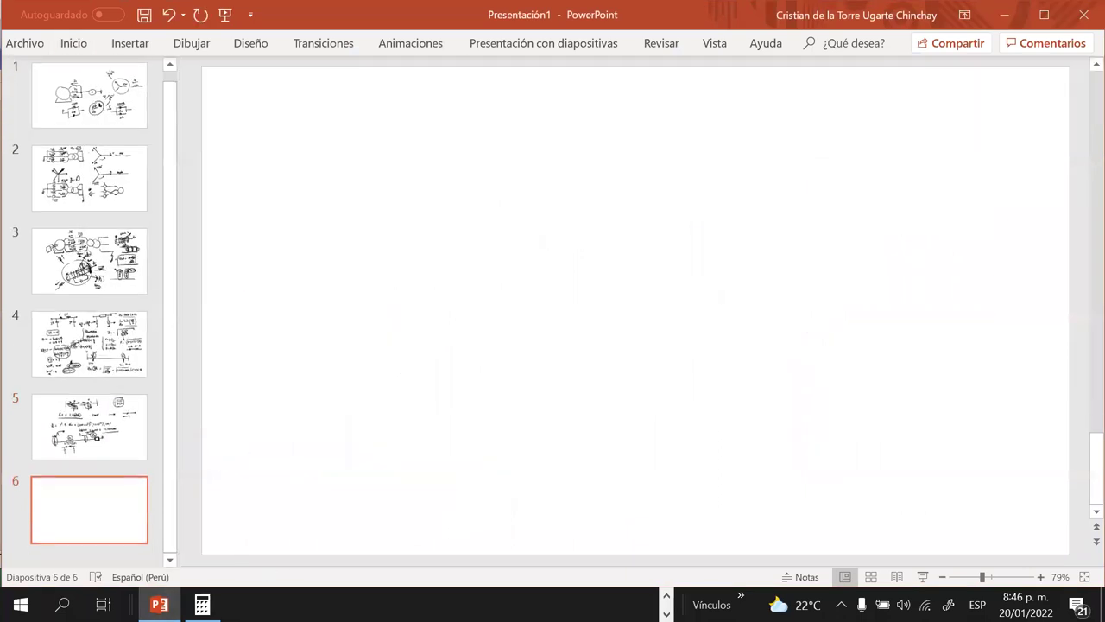
pyautogui.click(159, 604)
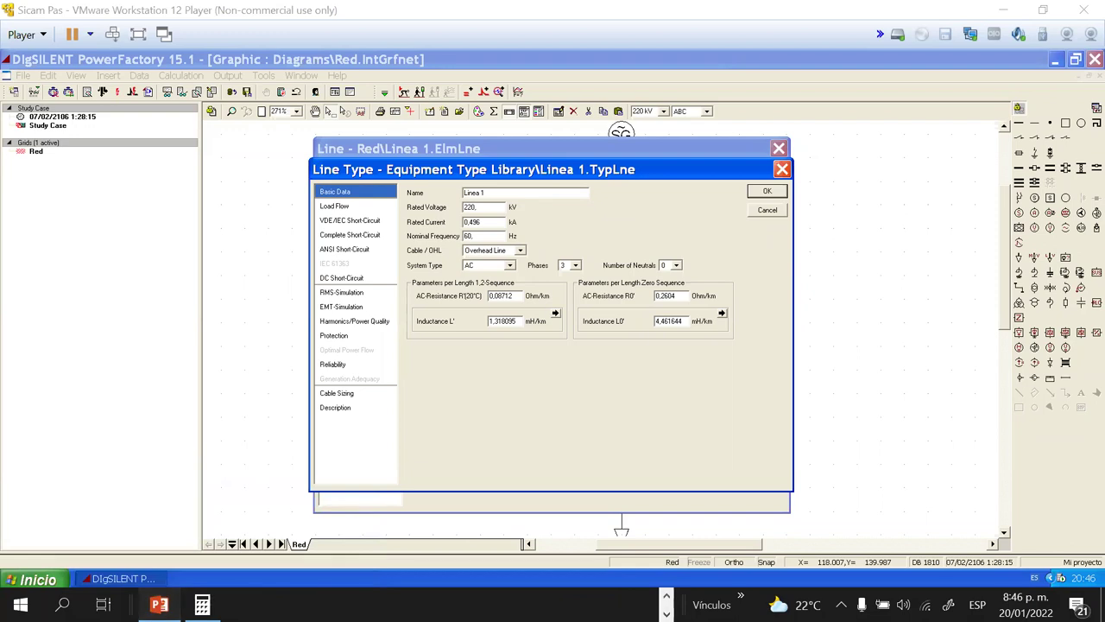
pyautogui.click(159, 604)
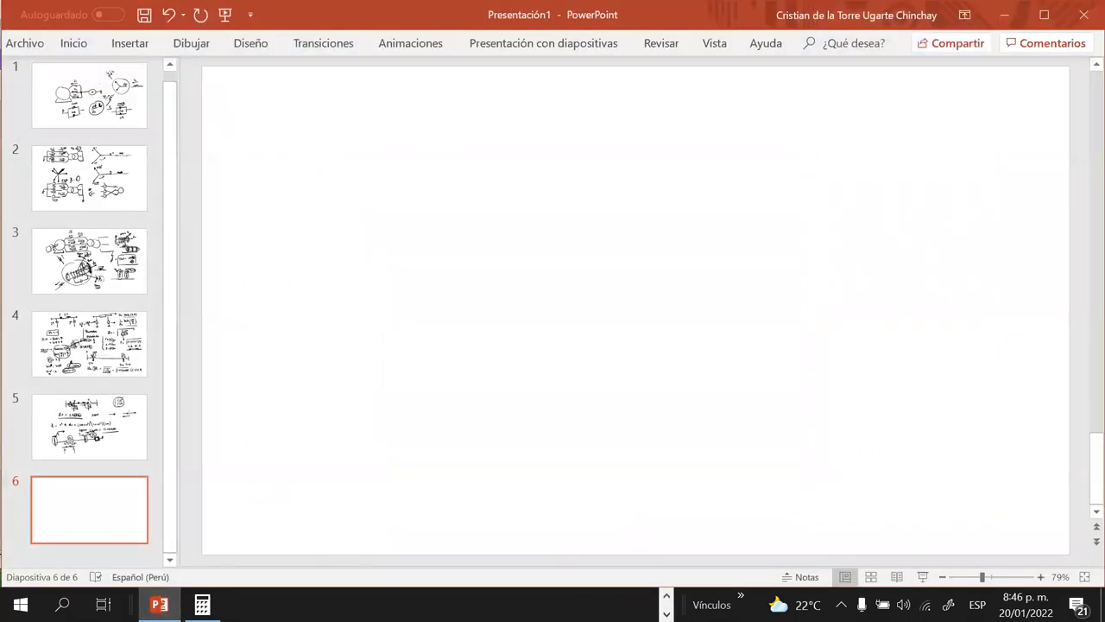
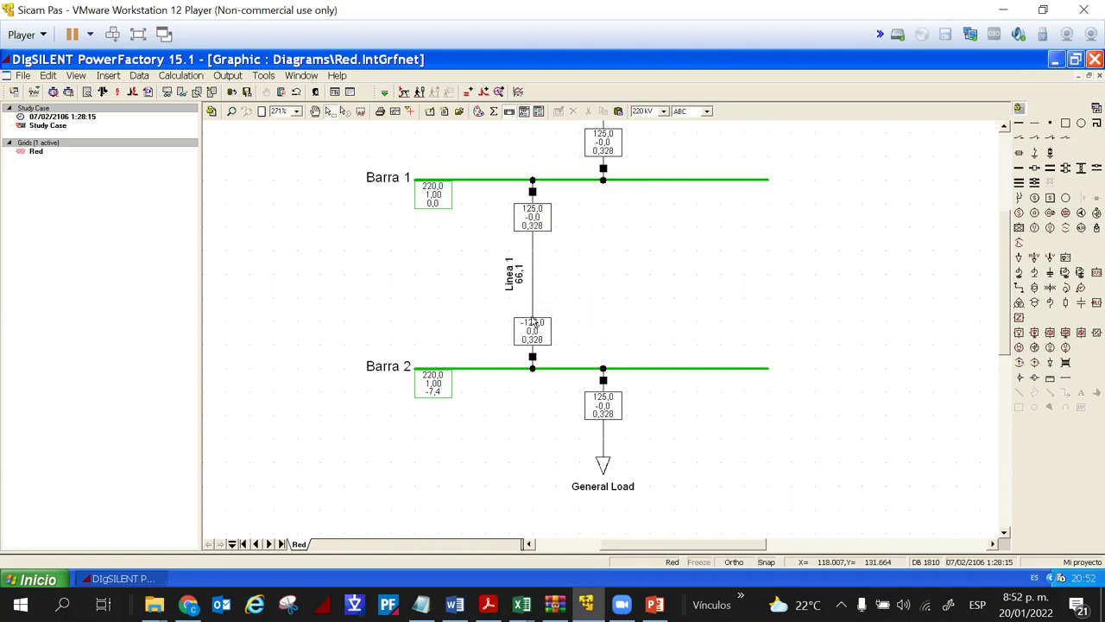
# - Set Linea 1's length to 200 km and run the balanced AC load flow
pyautogui.moveTo(533, 328)
pyautogui.doubleClick(530, 306)
pyautogui.doubleClick(498, 331)
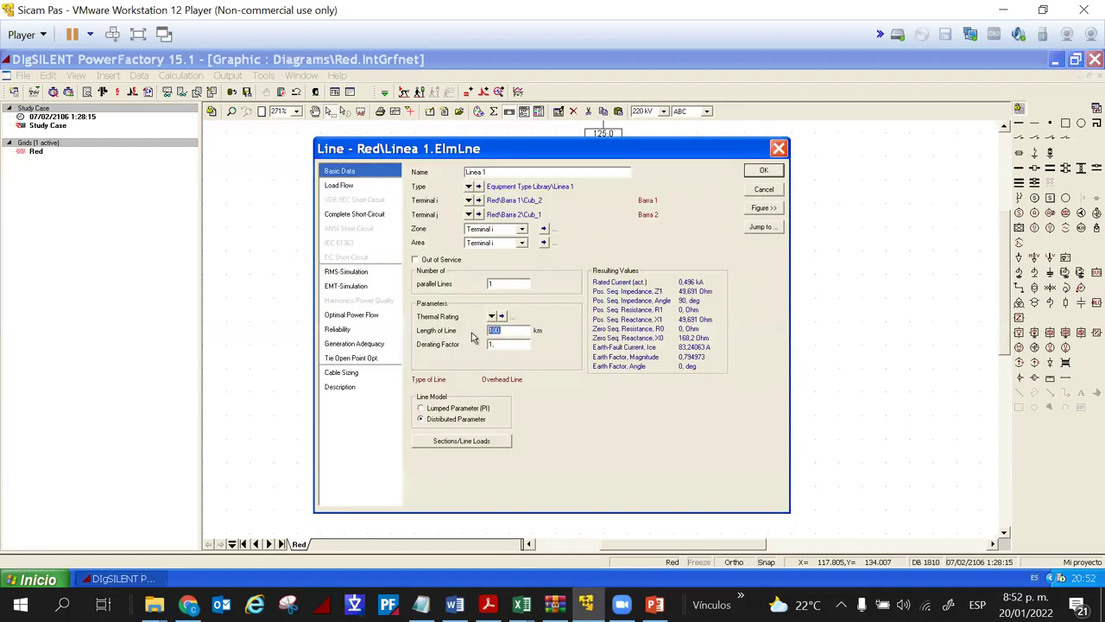
pyautogui.write('20')
pyautogui.press('Return')
pyautogui.click(102, 91)
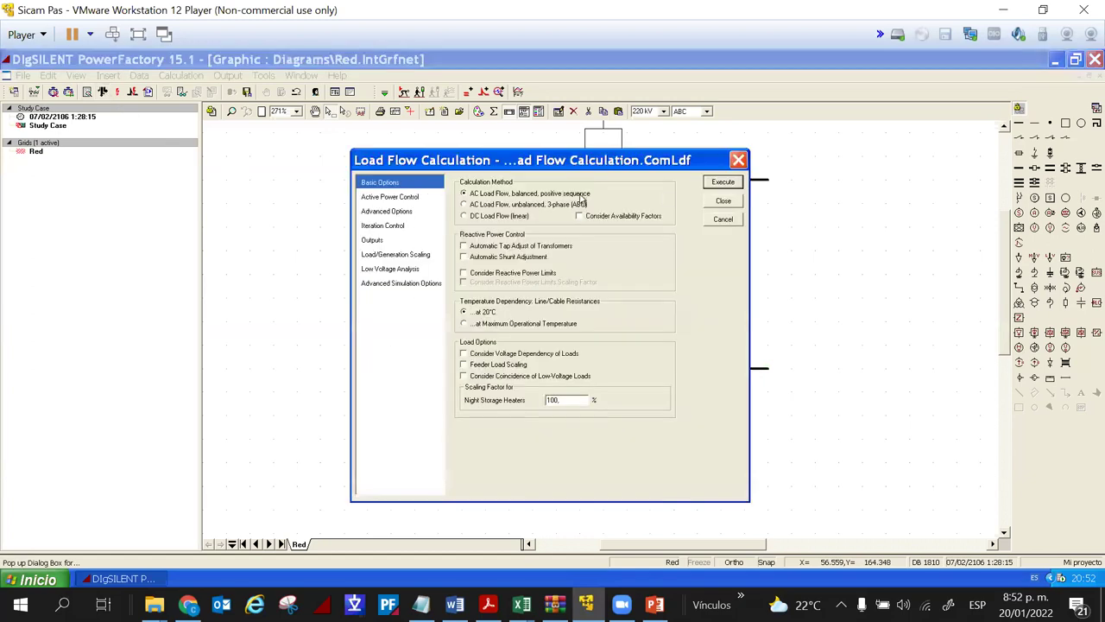
pyautogui.click(736, 181)
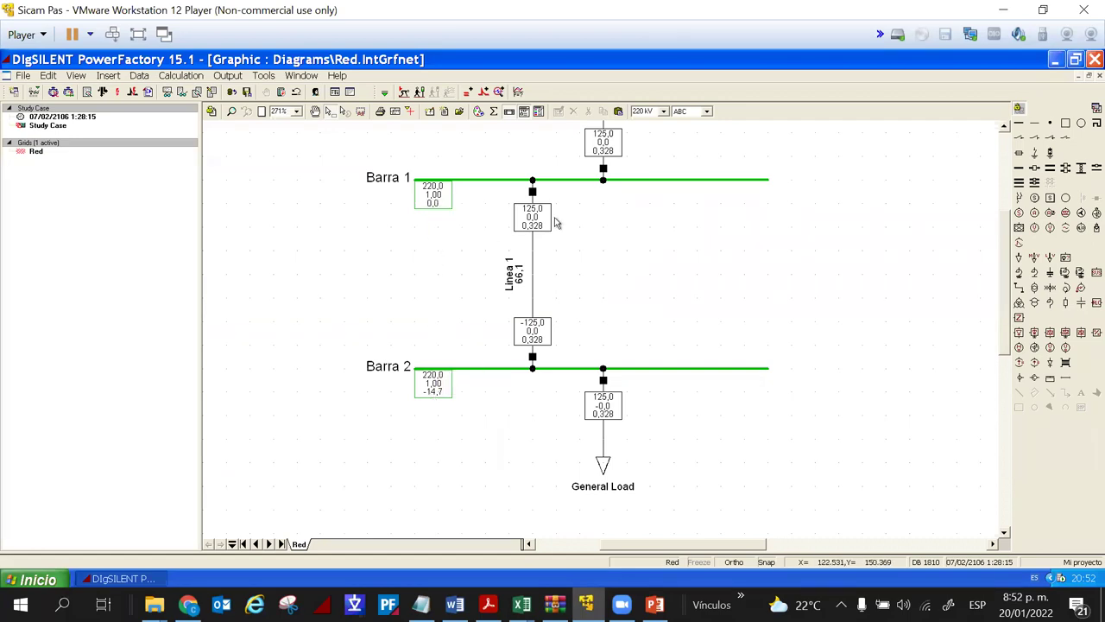
pyautogui.moveTo(543, 225)
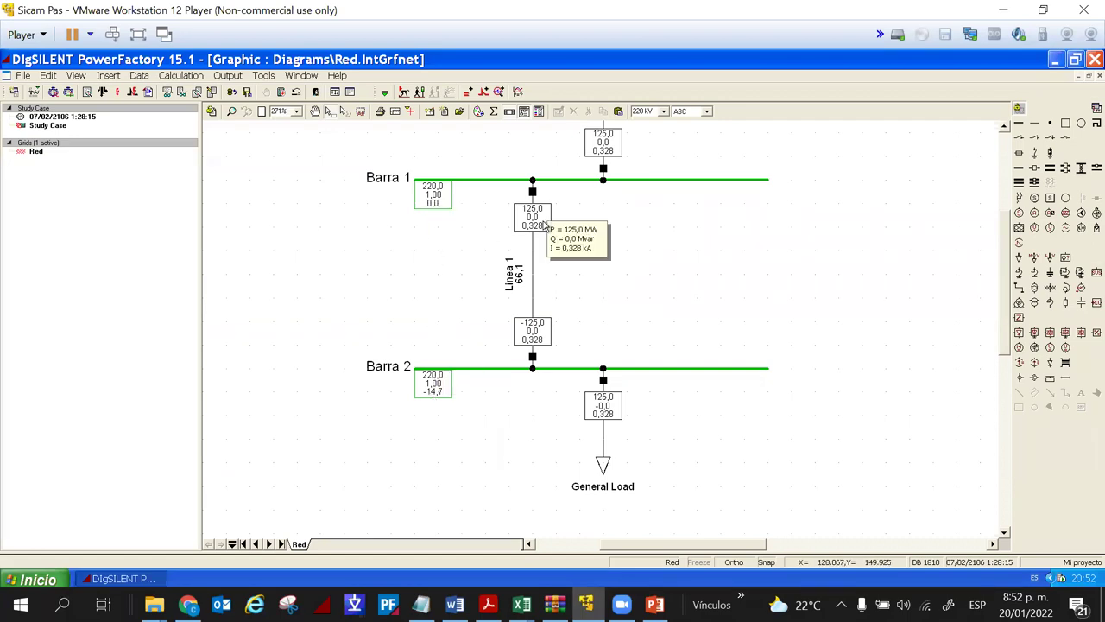
pyautogui.moveTo(535, 333)
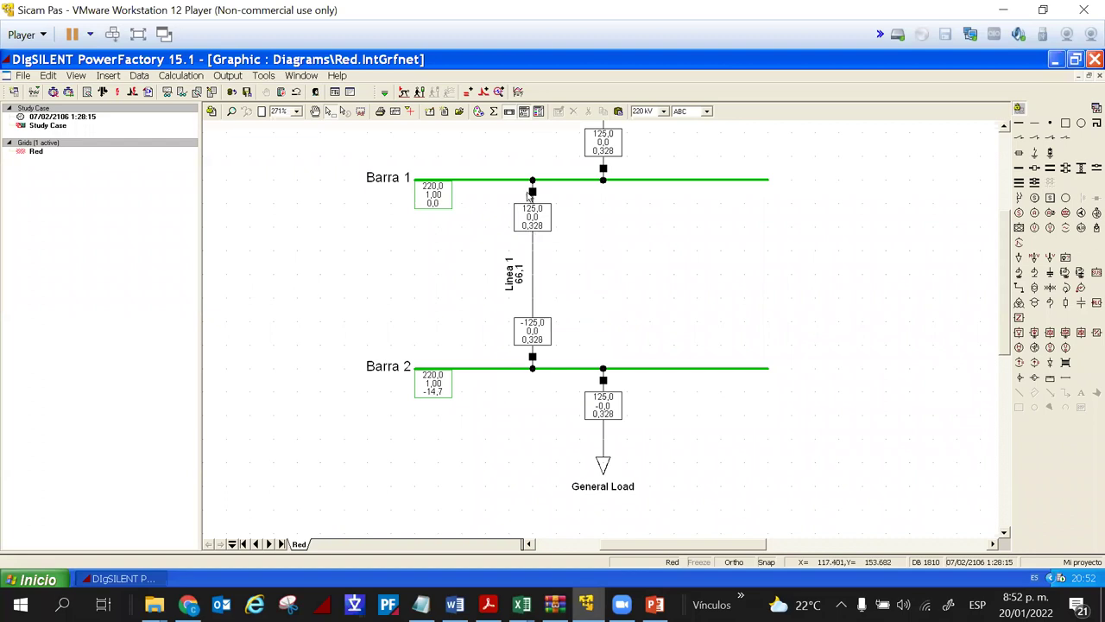
# - Increase Linea 1's length to 300 km and recalculate the load flow
pyautogui.doubleClick(532, 261)
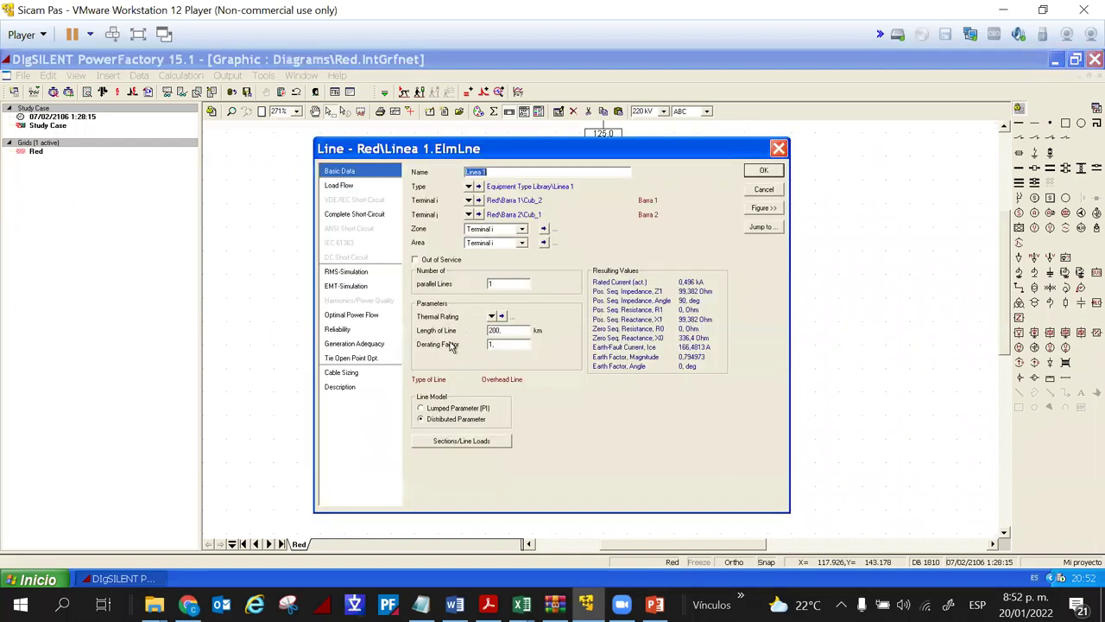
pyautogui.doubleClick(495, 330)
pyautogui.press('Return')
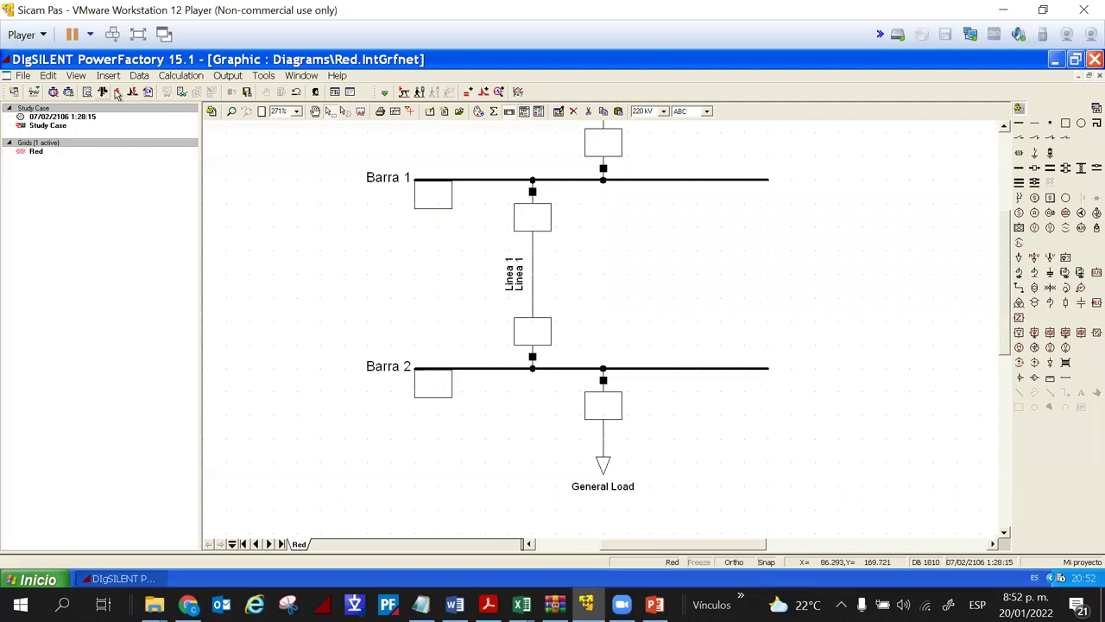
pyautogui.click(118, 92)
pyautogui.click(721, 181)
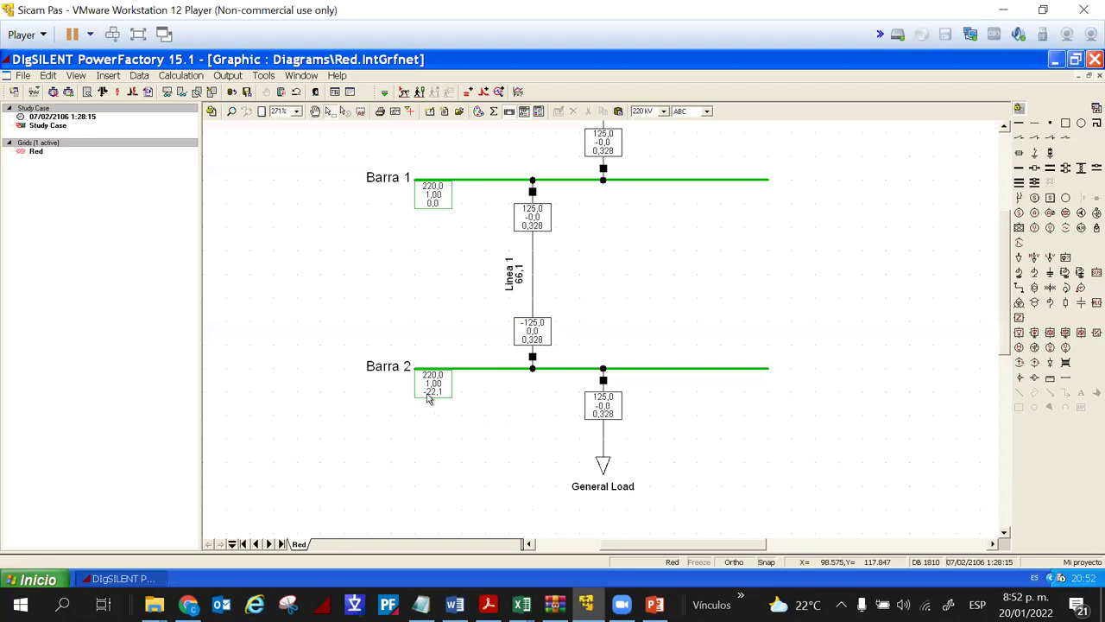
# - Set Linea 1's length to 500 km, rerun the load flow, and check the power flow at the Barra 1 end
pyautogui.doubleClick(534, 313)
pyautogui.doubleClick(505, 331)
pyautogui.write('100')
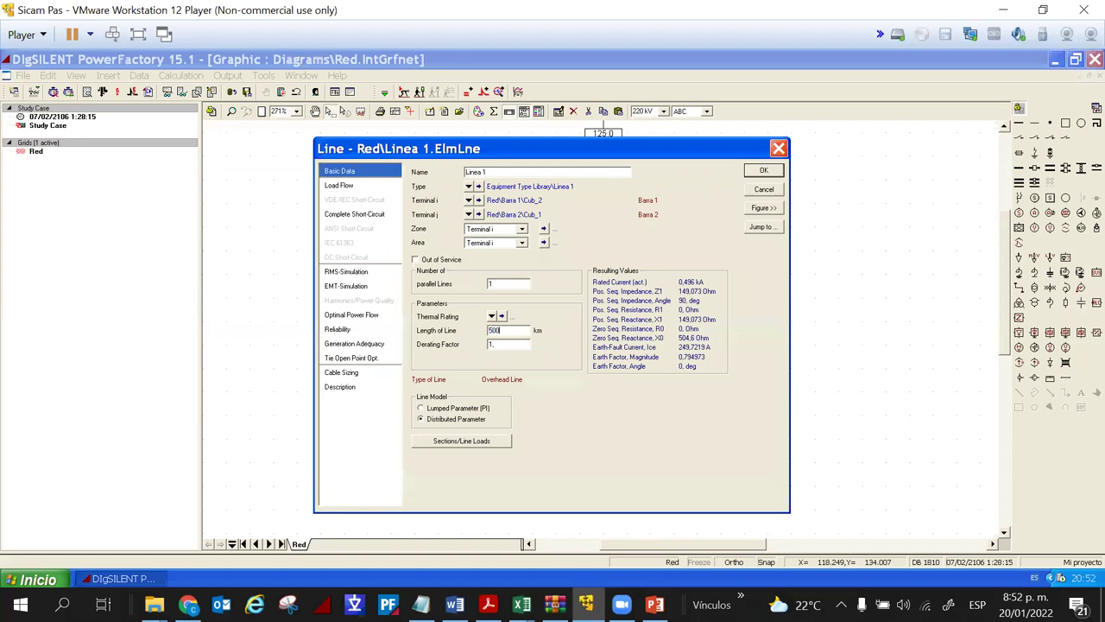
pyautogui.press('Return')
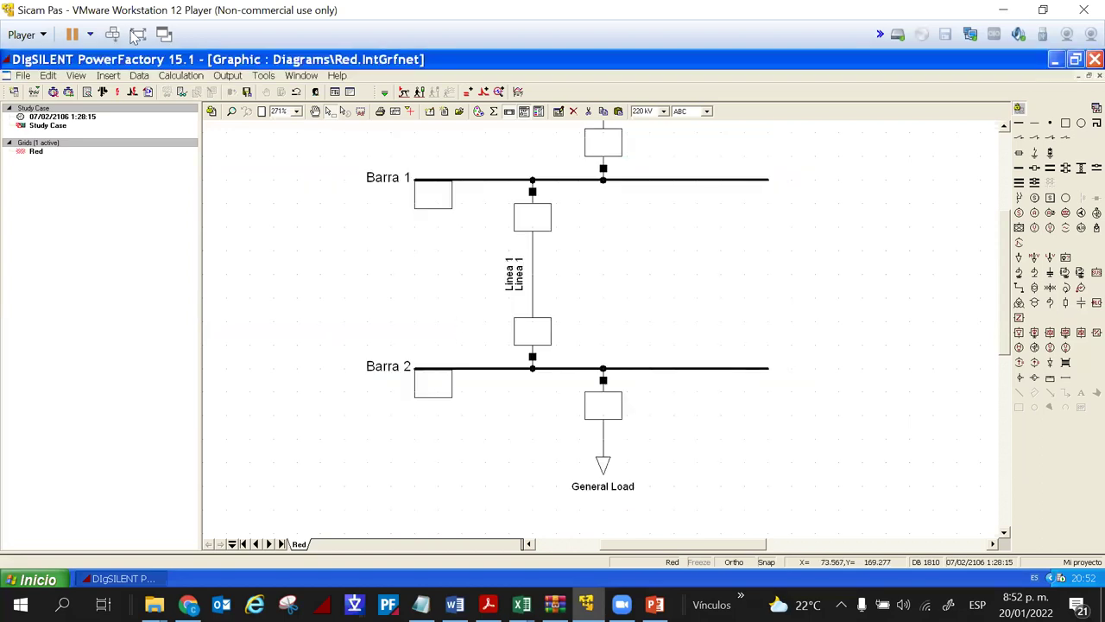
pyautogui.click(102, 91)
pyautogui.click(706, 183)
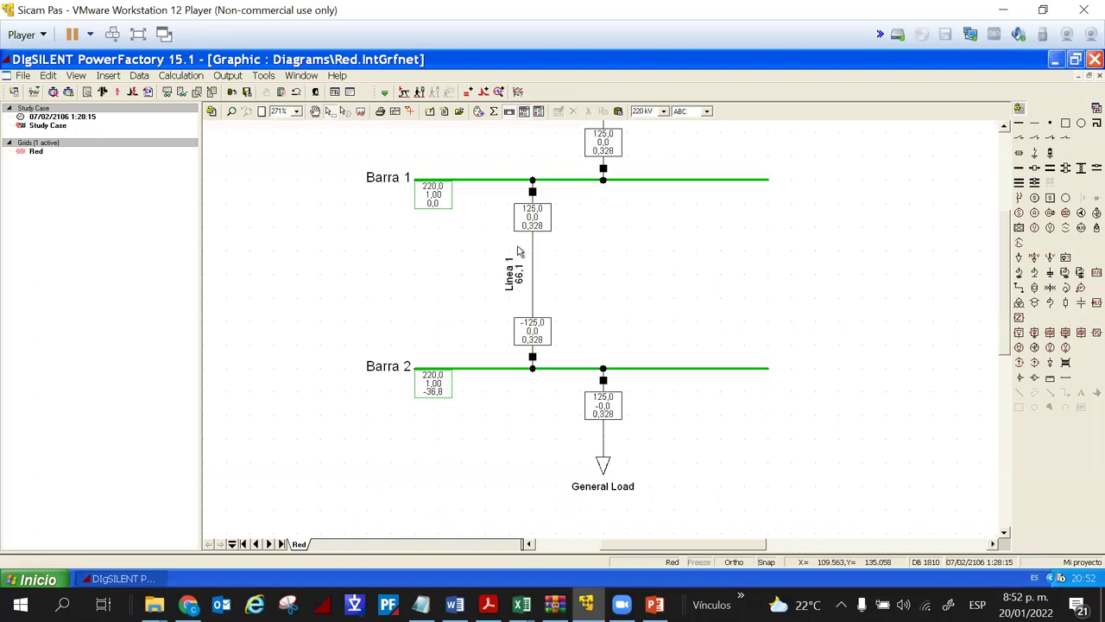
pyautogui.moveTo(527, 226)
# - Return Linea 1's length to 300 km and run the load flow with the distributed parameter model
pyautogui.doubleClick(533, 268)
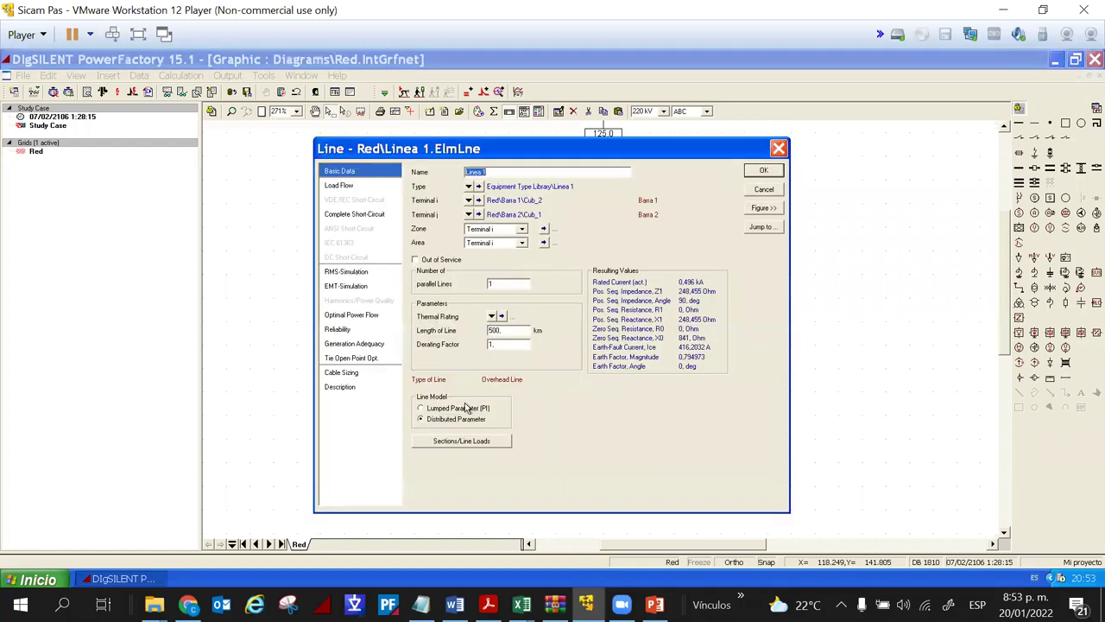
pyautogui.doubleClick(501, 331)
pyautogui.write('300')
pyautogui.press('Return')
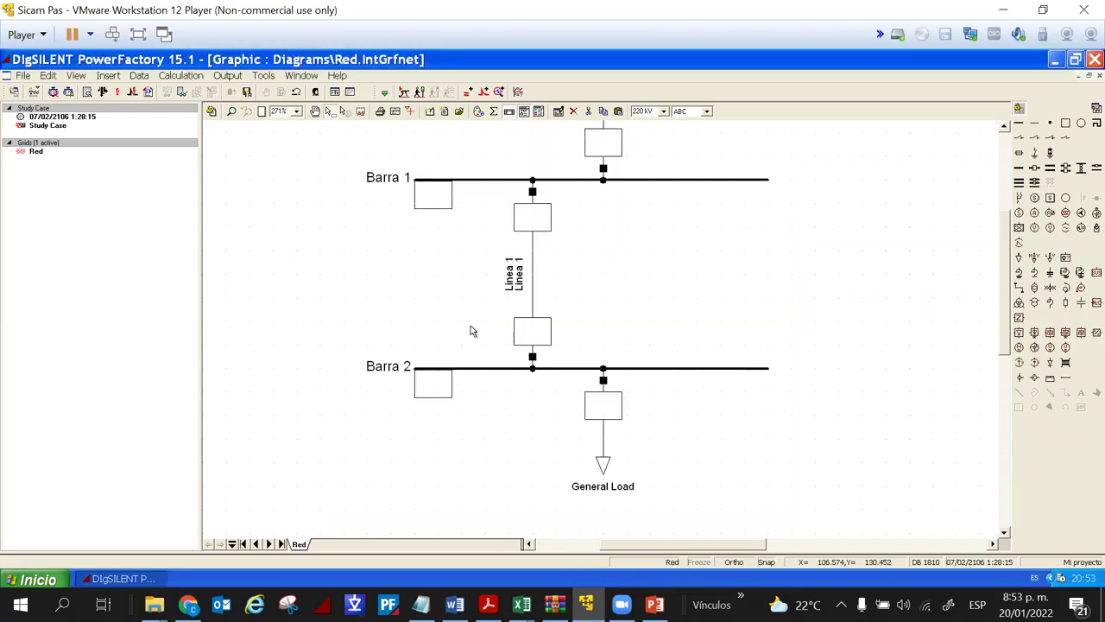
pyautogui.click(103, 92)
pyautogui.click(730, 183)
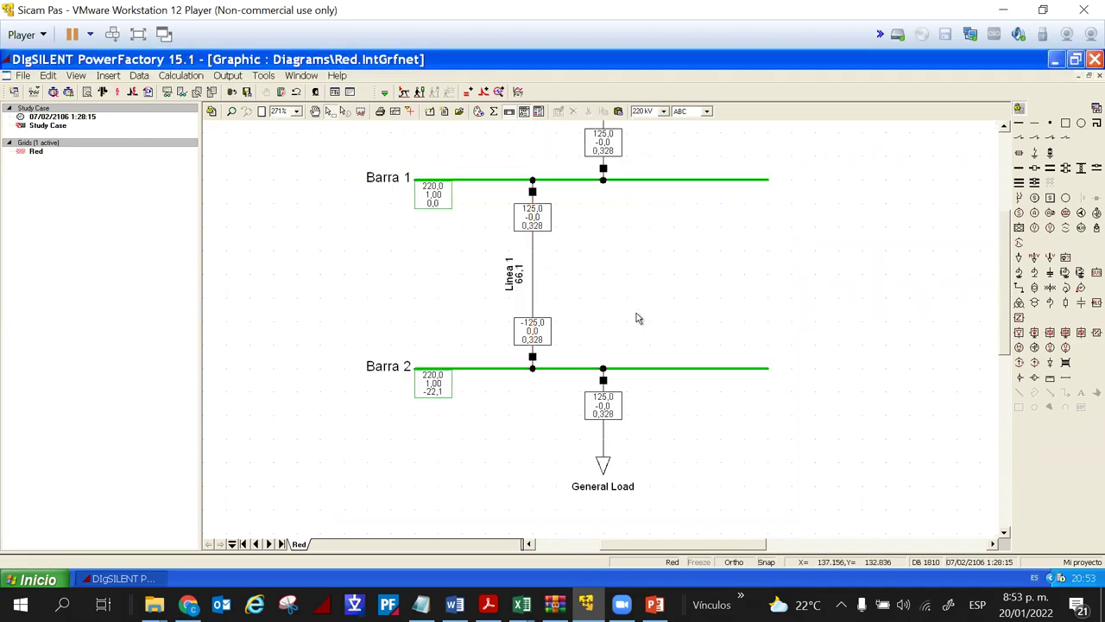
# - Change Linea 1's line model to Lumped Parameter (PI), run the load flow, and inspect the bus and line results
pyautogui.doubleClick(533, 284)
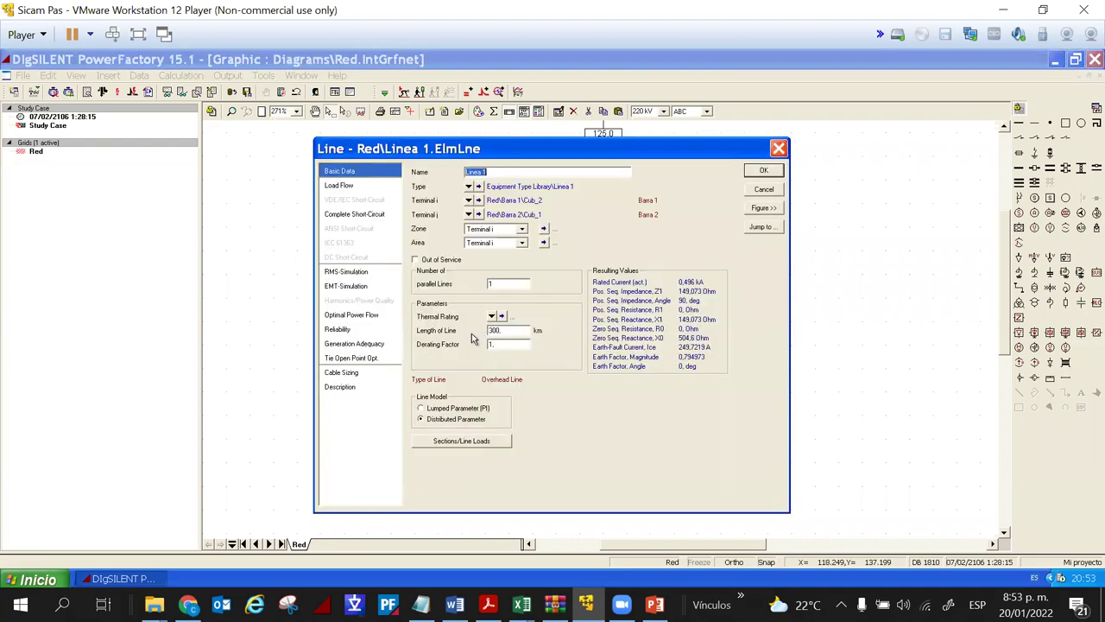
pyautogui.click(440, 411)
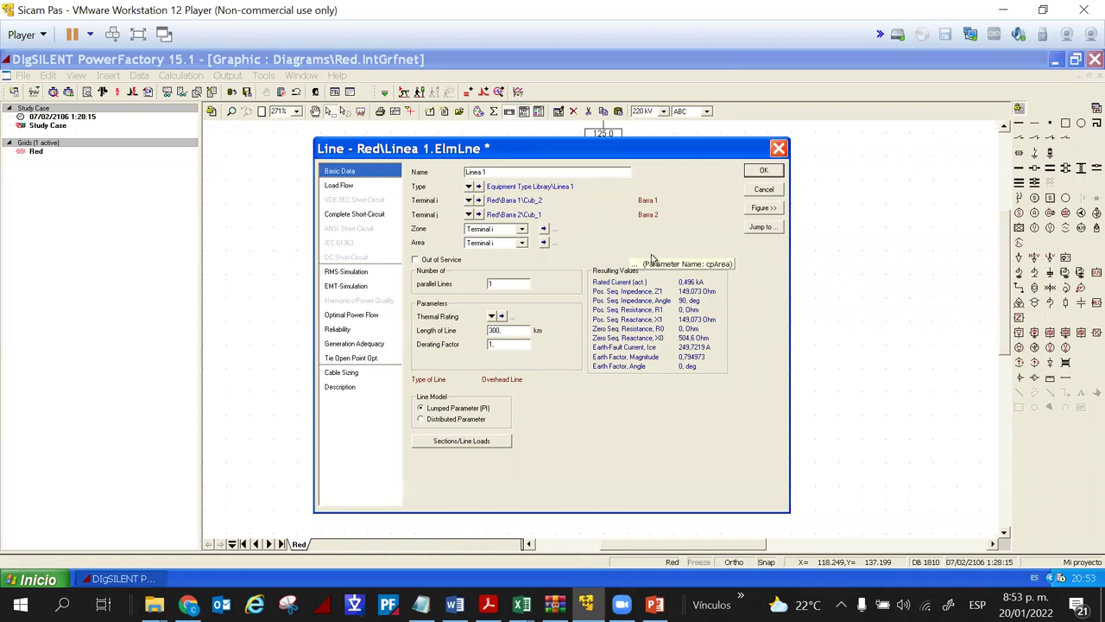
pyautogui.click(761, 172)
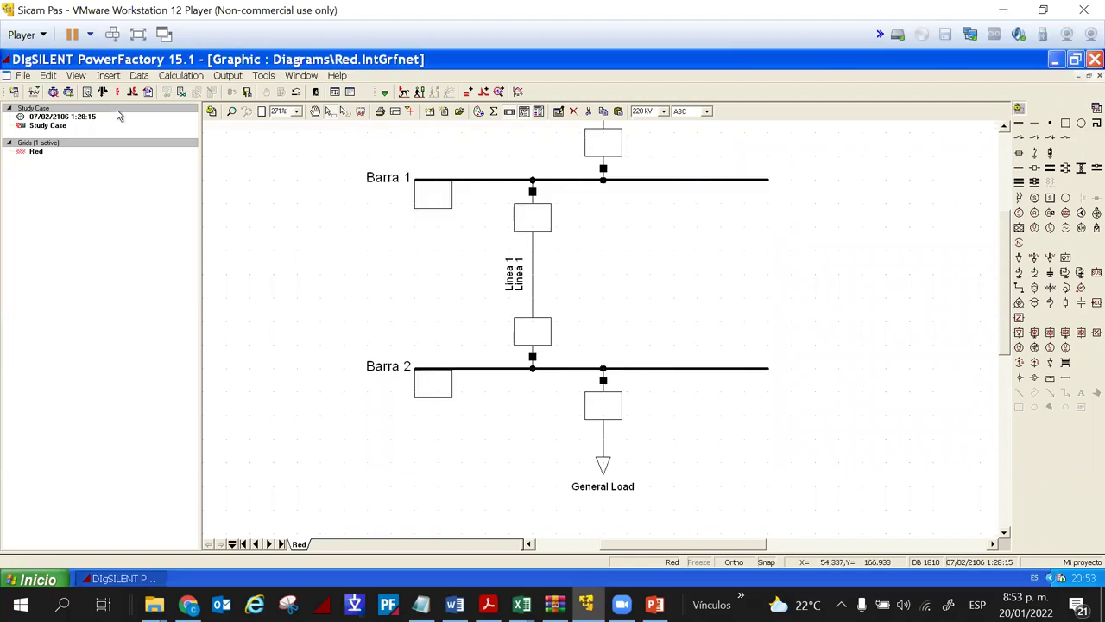
pyautogui.click(117, 92)
pyautogui.click(733, 172)
pyautogui.click(103, 92)
pyautogui.click(721, 182)
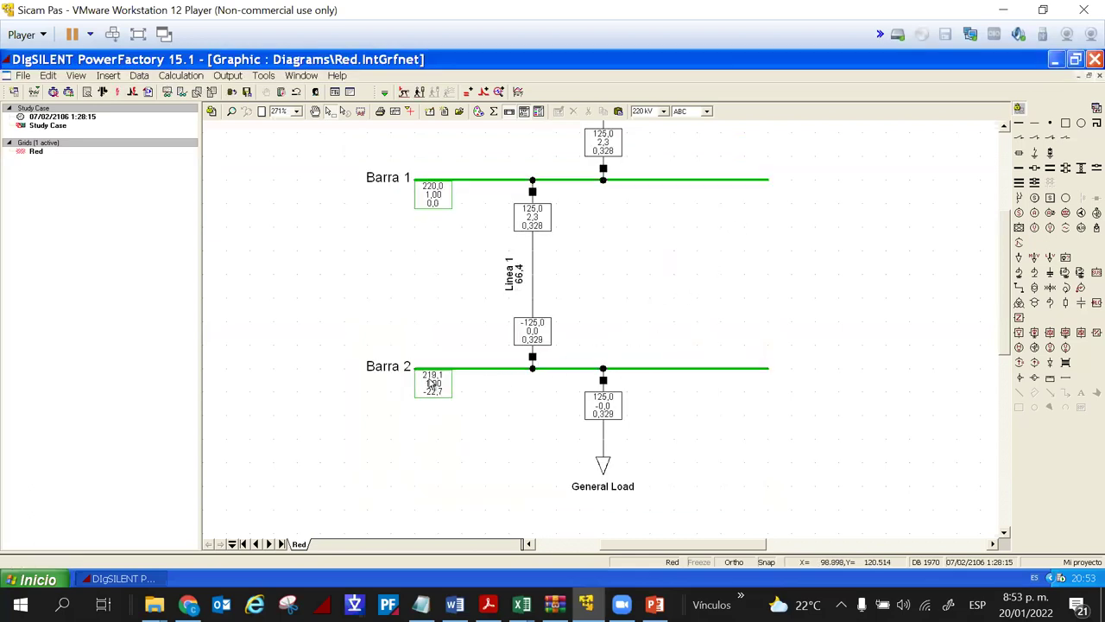
pyautogui.moveTo(445, 383)
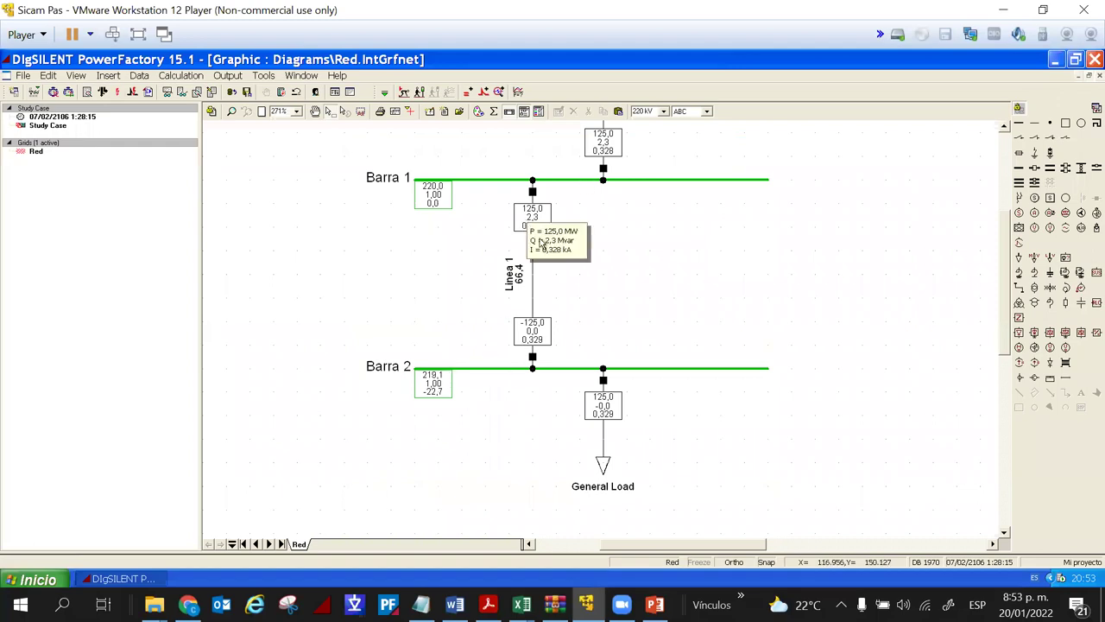
pyautogui.moveTo(523, 335)
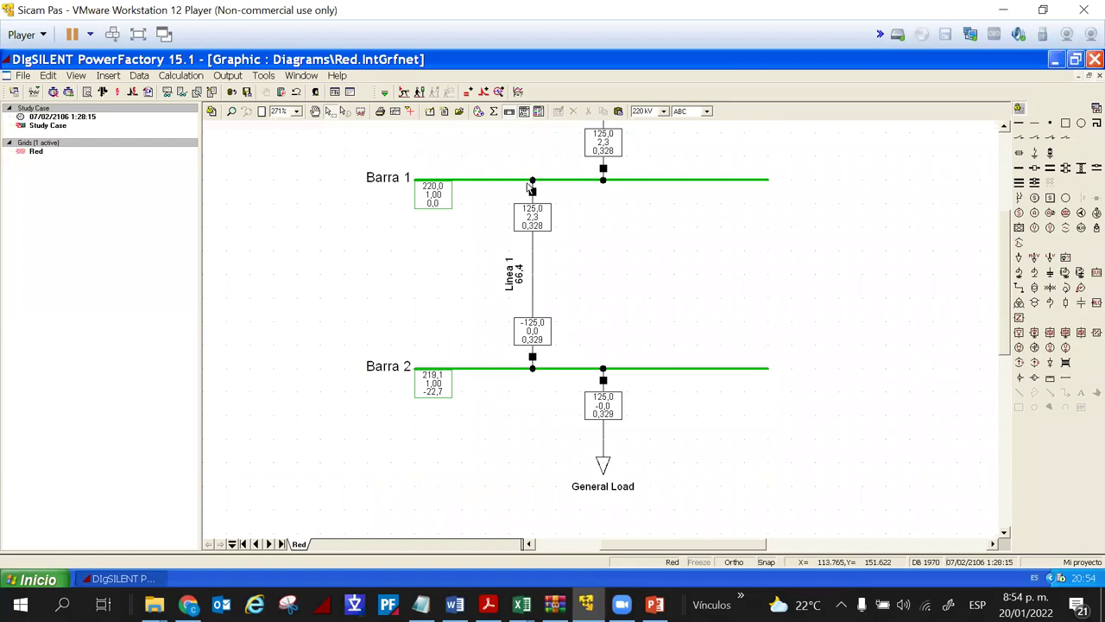
# - Set the length of Linea 1 to 100 km with the PI model and run the load flow
pyautogui.doubleClick(531, 295)
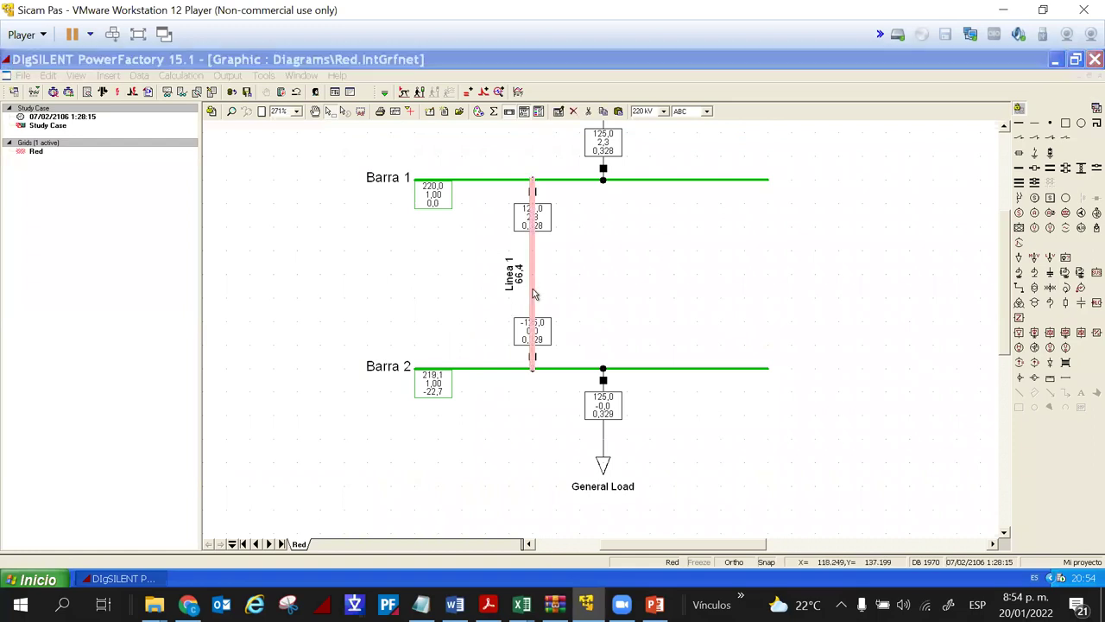
pyautogui.moveTo(548, 148); pyautogui.dragTo(816, 150)
pyautogui.doubleClick(766, 331)
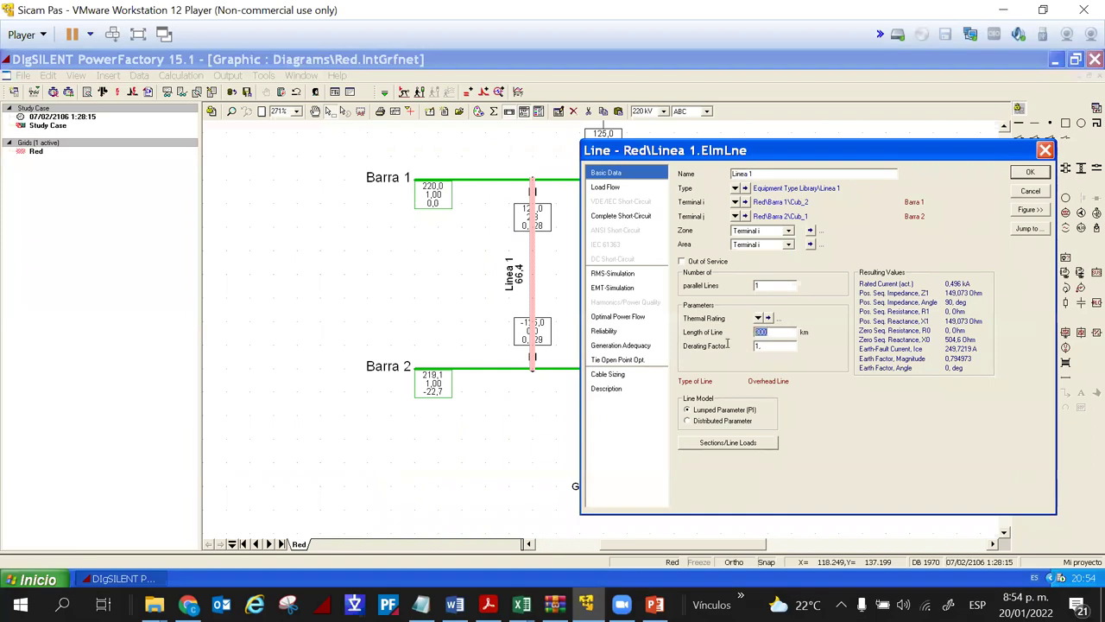
pyautogui.write('1')
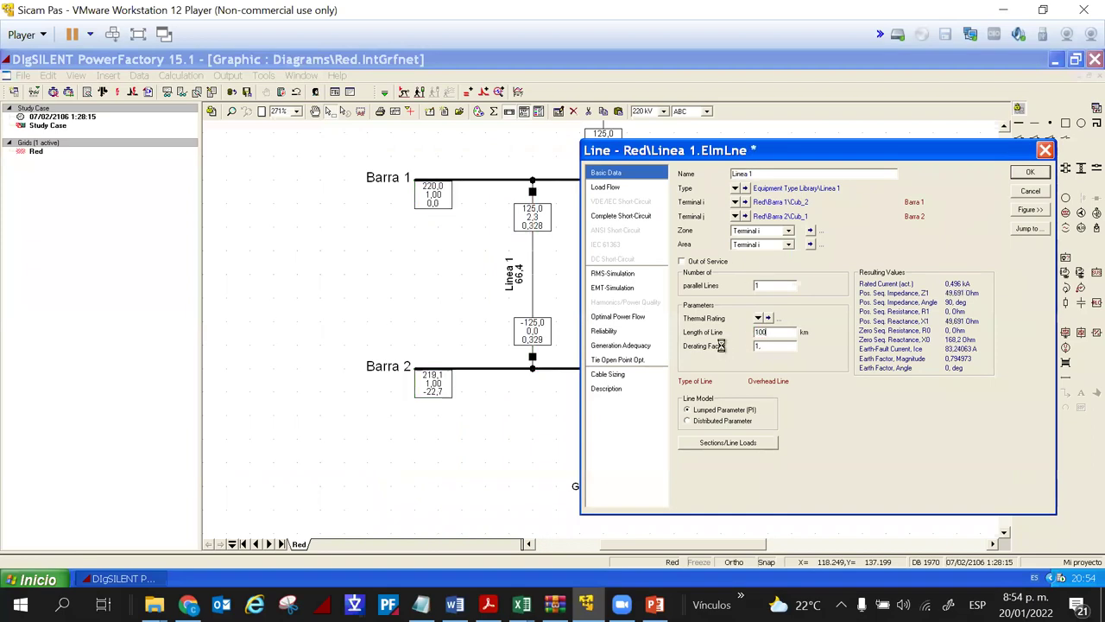
pyautogui.press('Return')
pyautogui.press('F10')
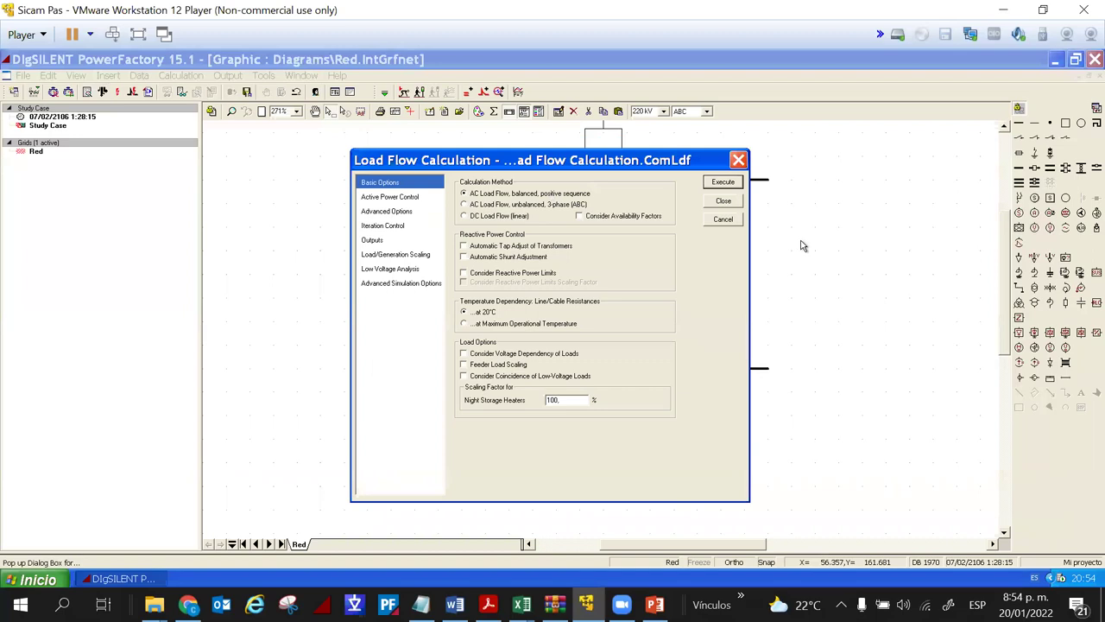
pyautogui.click(722, 182)
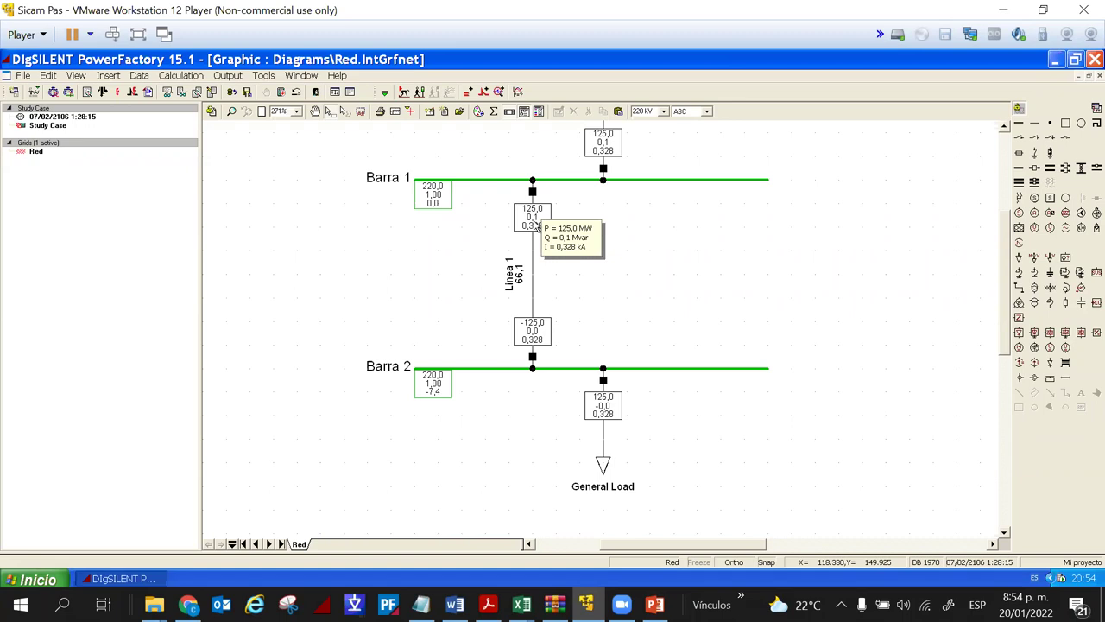
# - Set the PI-model line's length to 200 km and recalculate the load flow
pyautogui.doubleClick(534, 279)
pyautogui.doubleClick(503, 329)
pyautogui.write('2')
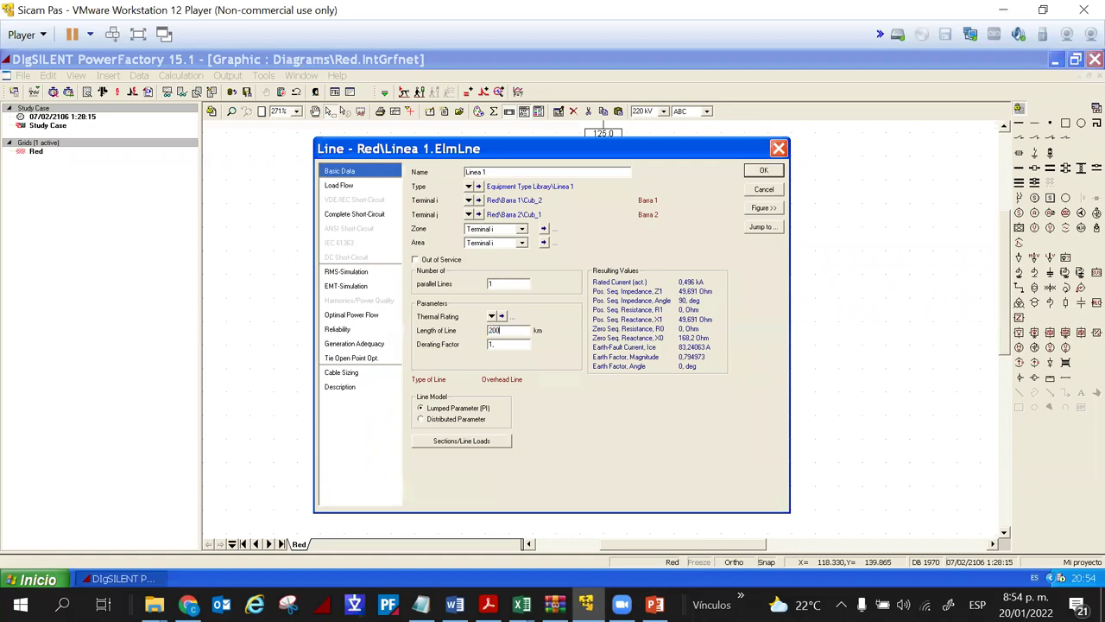
pyautogui.write('00')
pyautogui.press('Return')
pyautogui.click(101, 92)
pyautogui.click(722, 182)
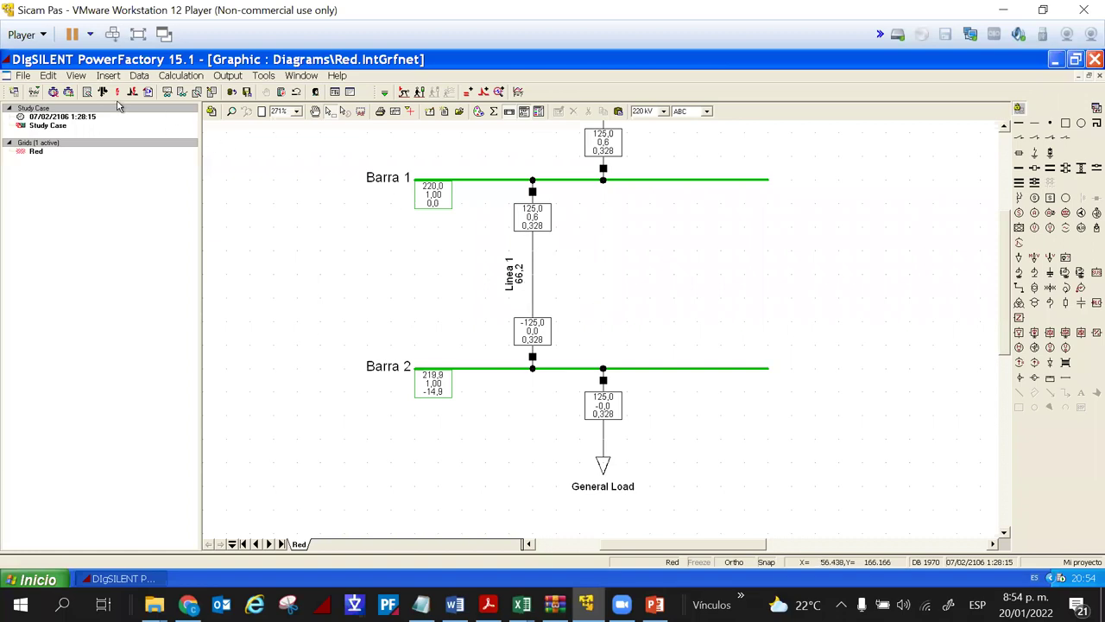
# - Set the PI-model line's length to 300 km, run the load flow, and check the Barra 2 voltage results
pyautogui.doubleClick(532, 259)
pyautogui.doubleClick(499, 329)
pyautogui.write('300')
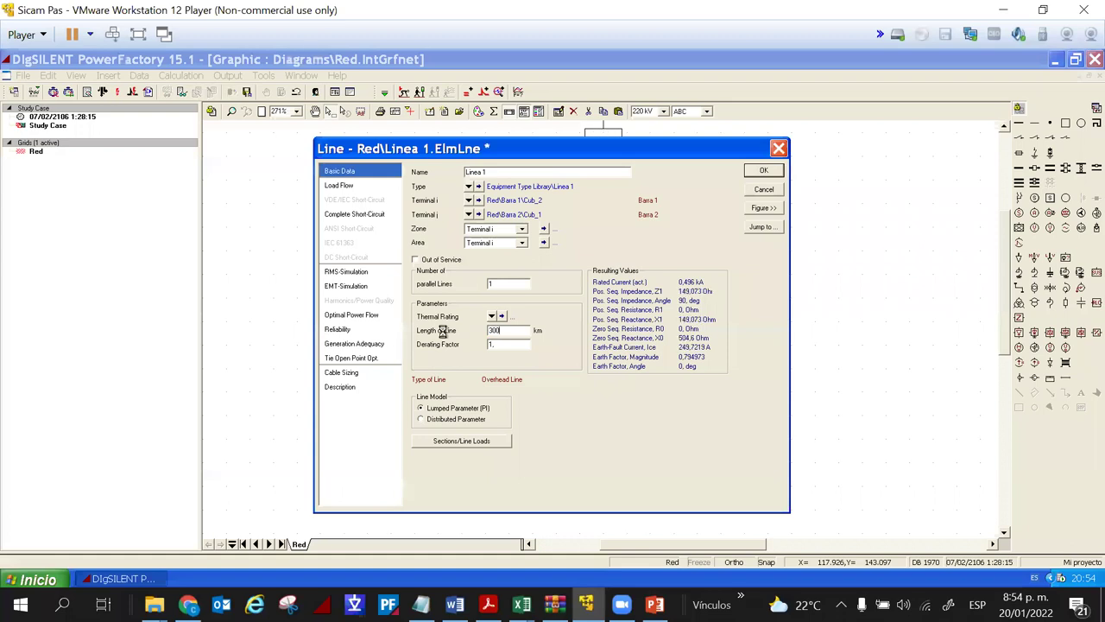
pyautogui.press('Return')
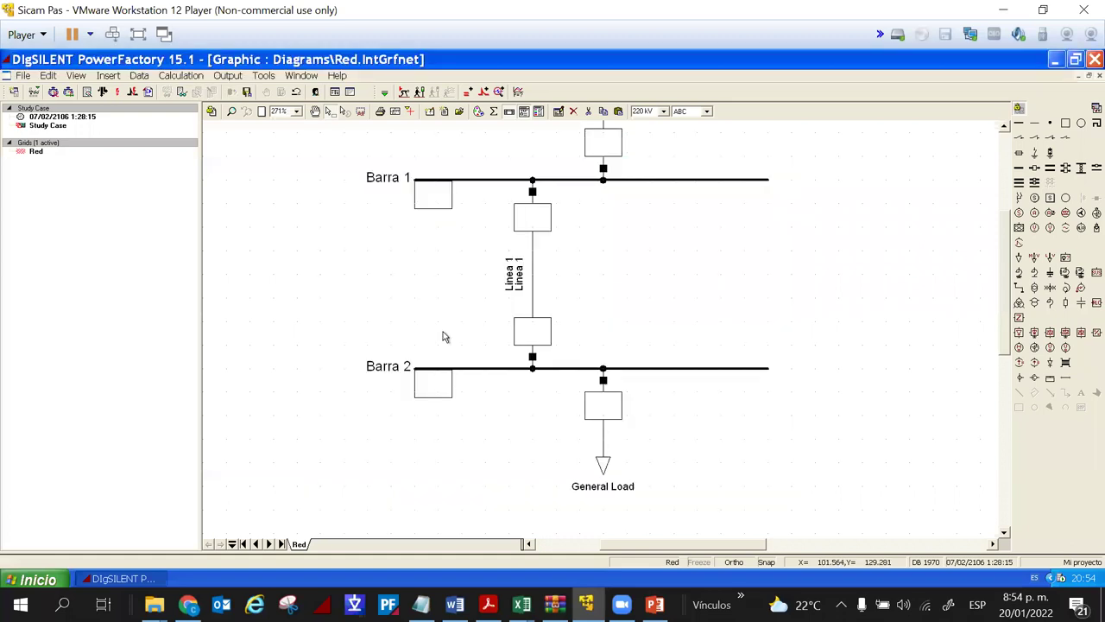
pyautogui.click(110, 97)
pyautogui.click(730, 181)
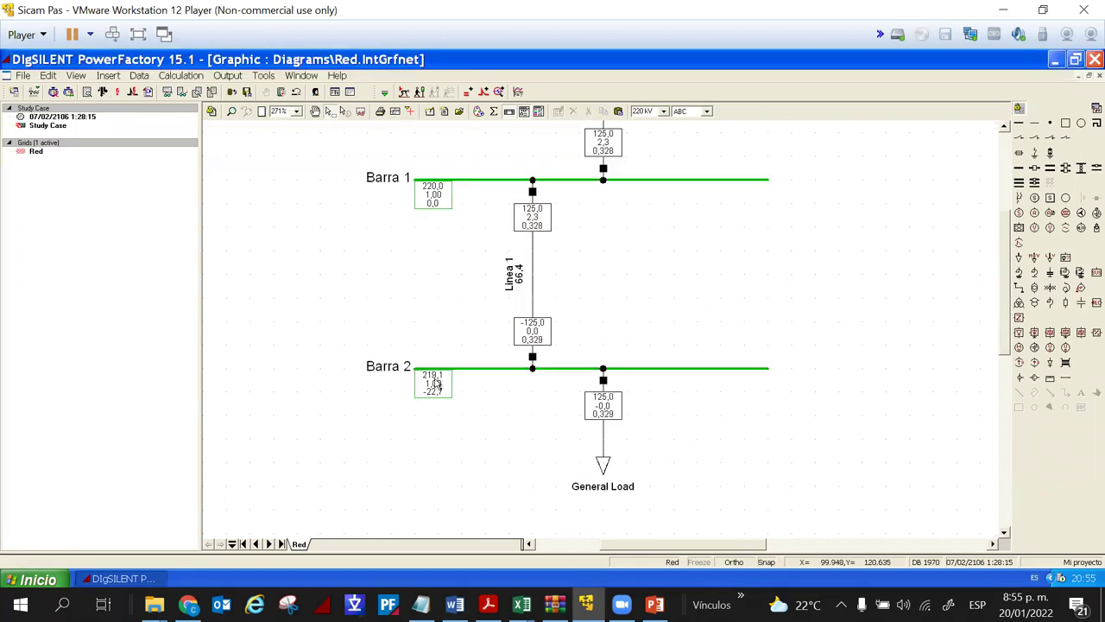
pyautogui.moveTo(437, 385)
# - Set the PI-model Linea 1's length to 400 km, run the load flow, and check the line and Barra 2 results
pyautogui.click(533, 281)
pyautogui.doubleClick(536, 301)
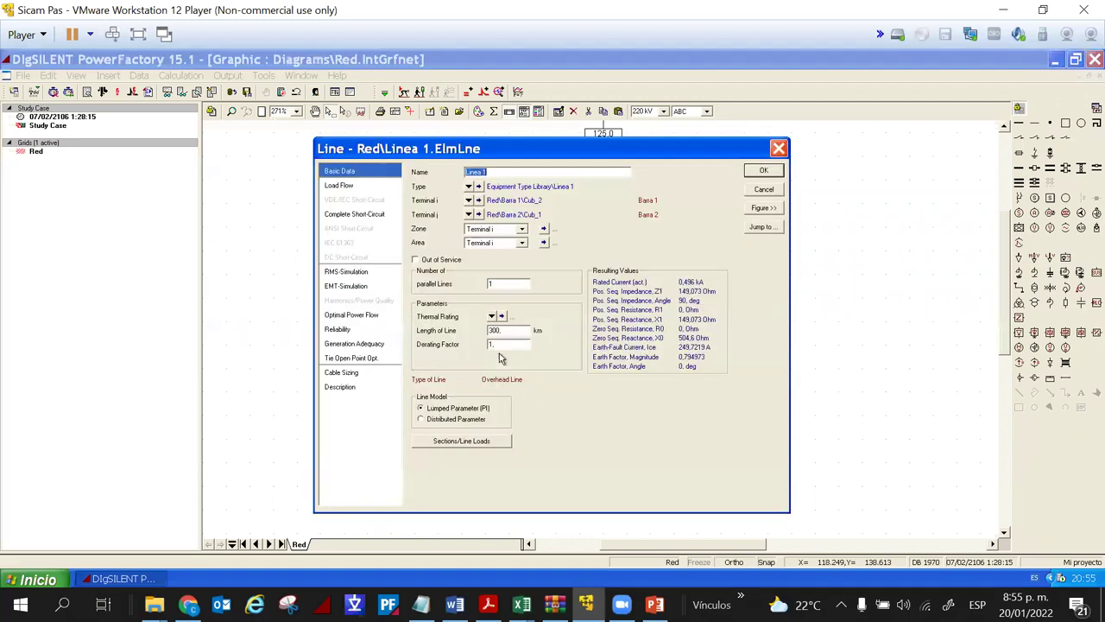
pyautogui.doubleClick(496, 330)
pyautogui.write('40')
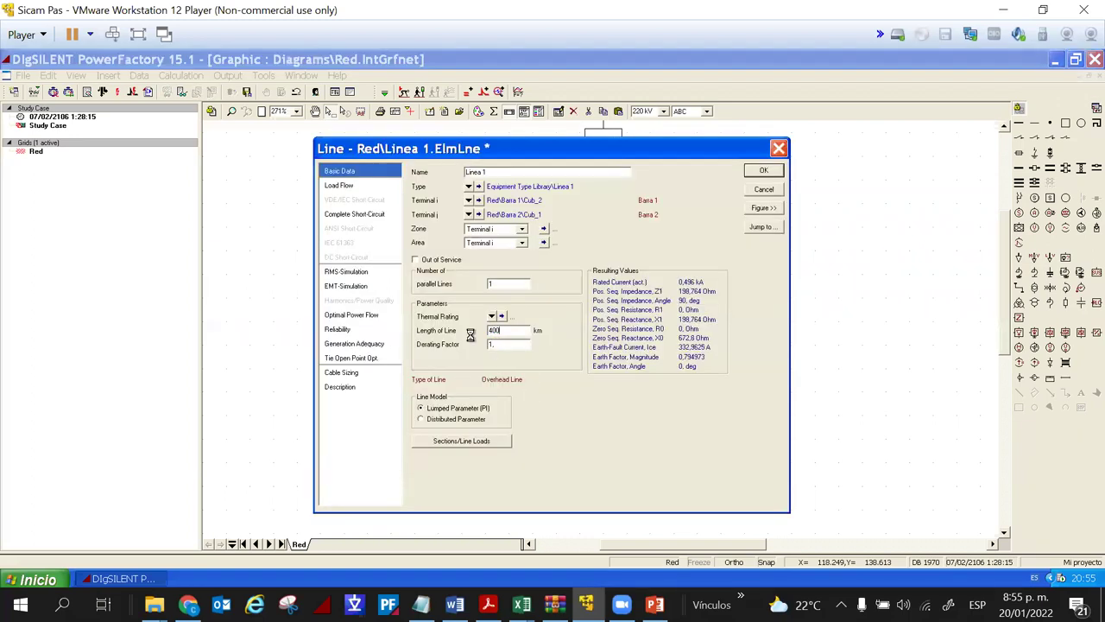
pyautogui.press('Return')
pyautogui.click(104, 93)
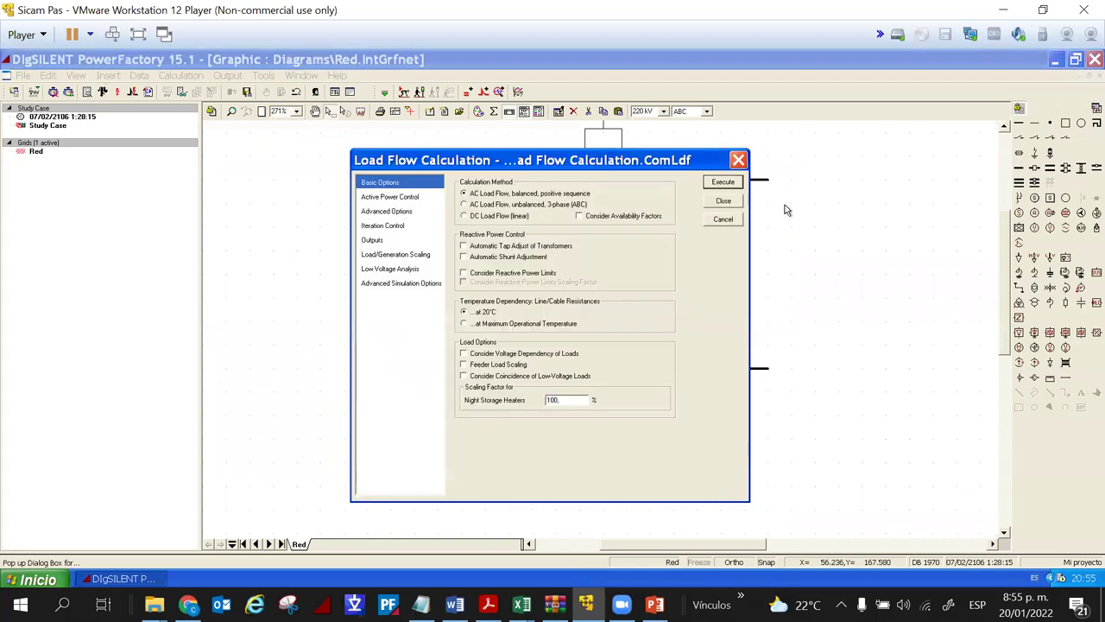
pyautogui.click(735, 183)
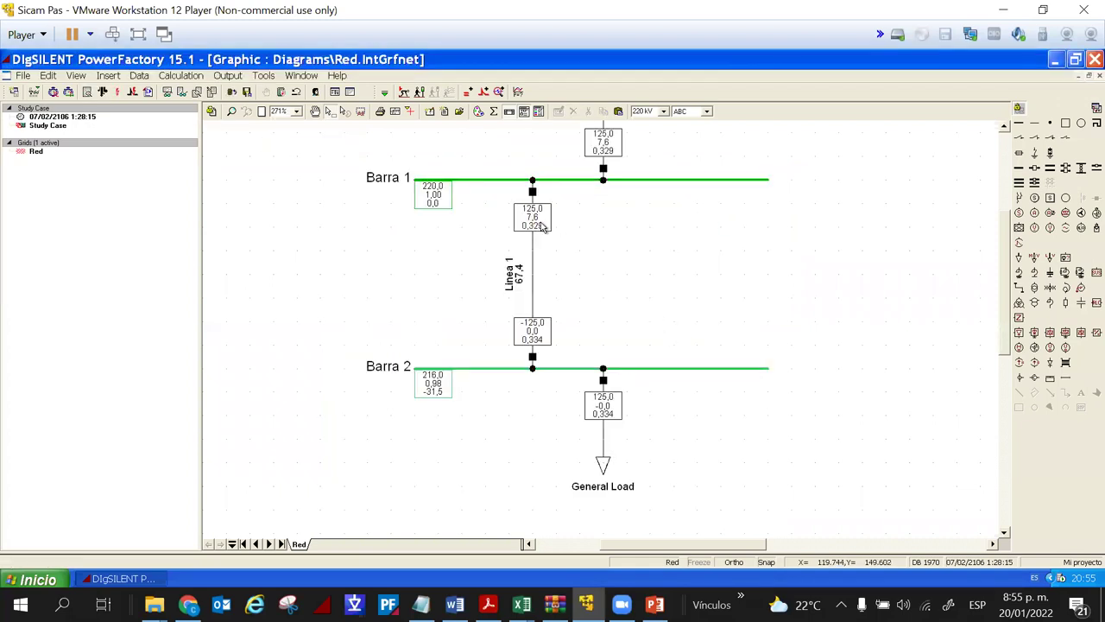
pyautogui.moveTo(541, 226)
pyautogui.moveTo(420, 394)
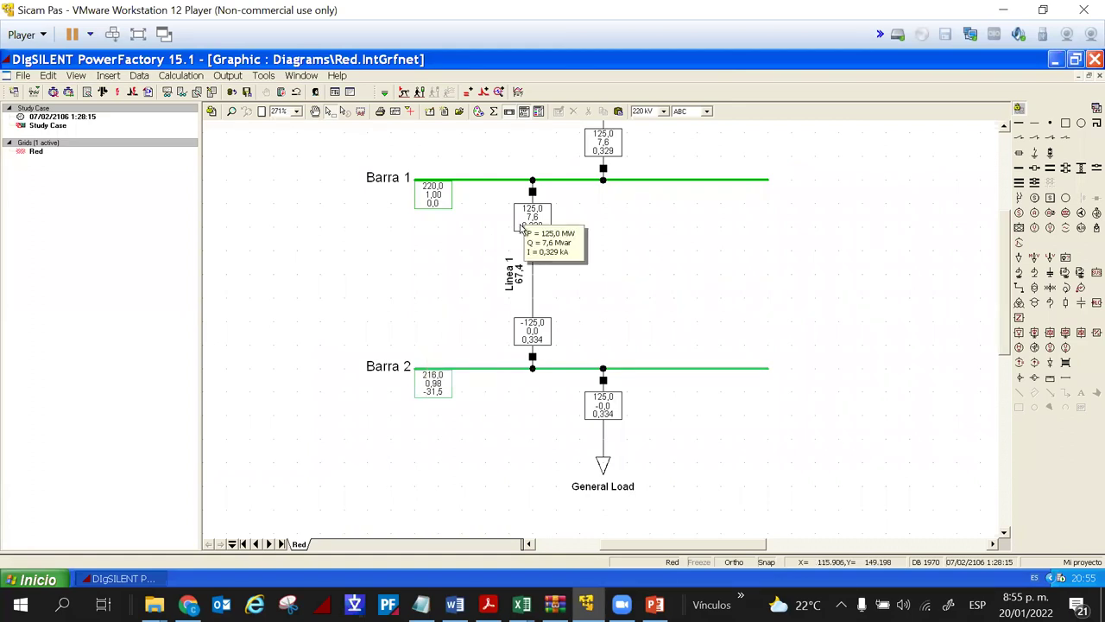
# - Set Linea 1's length to 500 km with the PI model and try to run the load flow
pyautogui.doubleClick(533, 274)
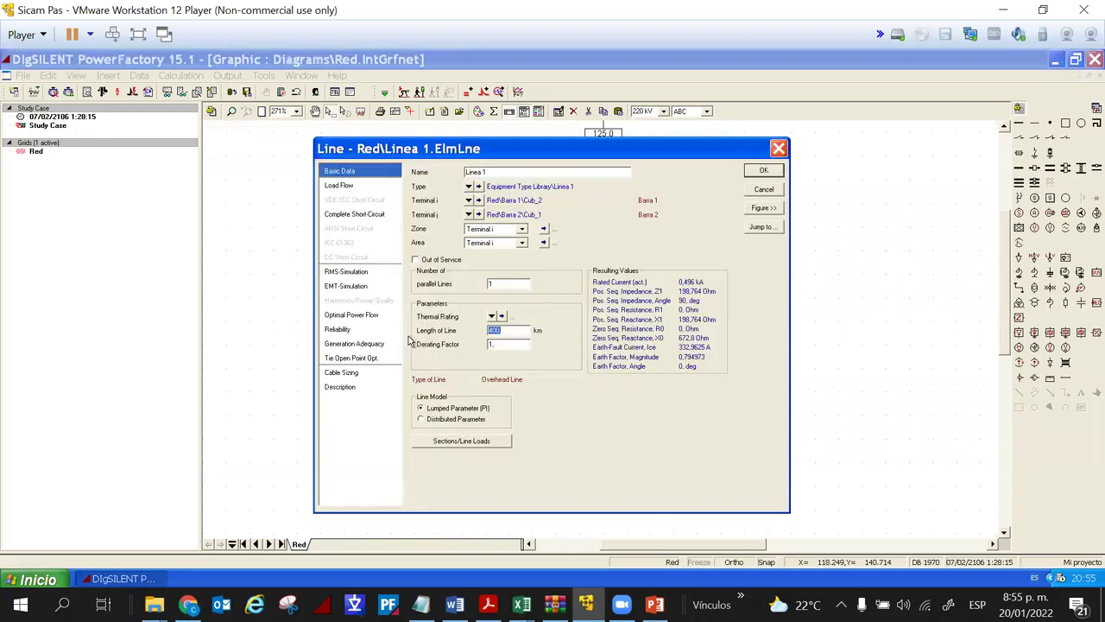
pyautogui.press('Return')
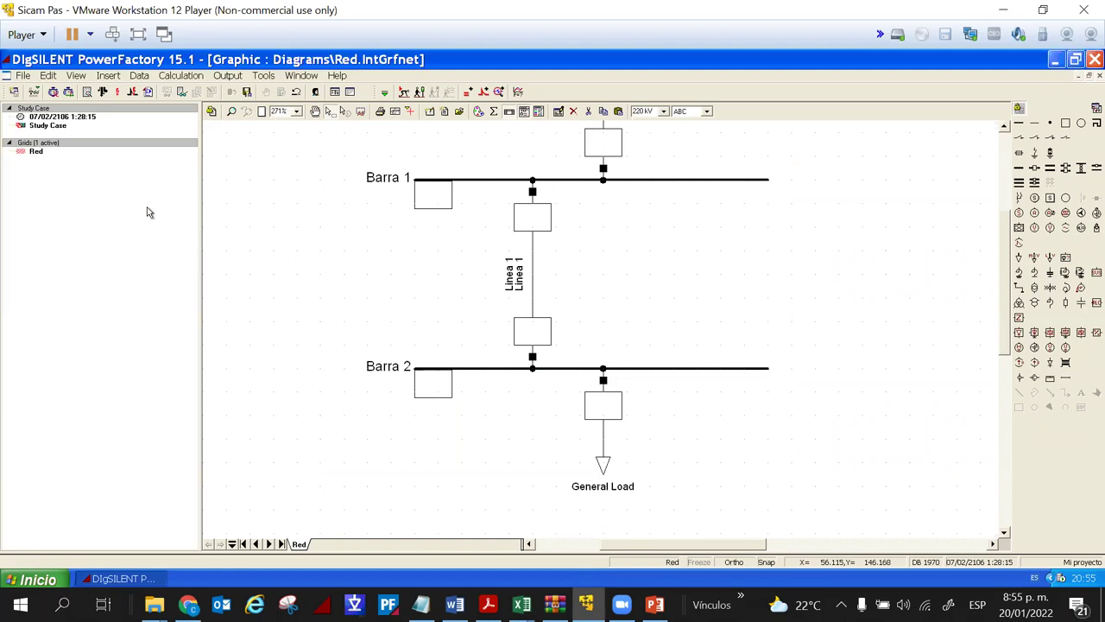
pyautogui.click(101, 92)
pyautogui.click(712, 219)
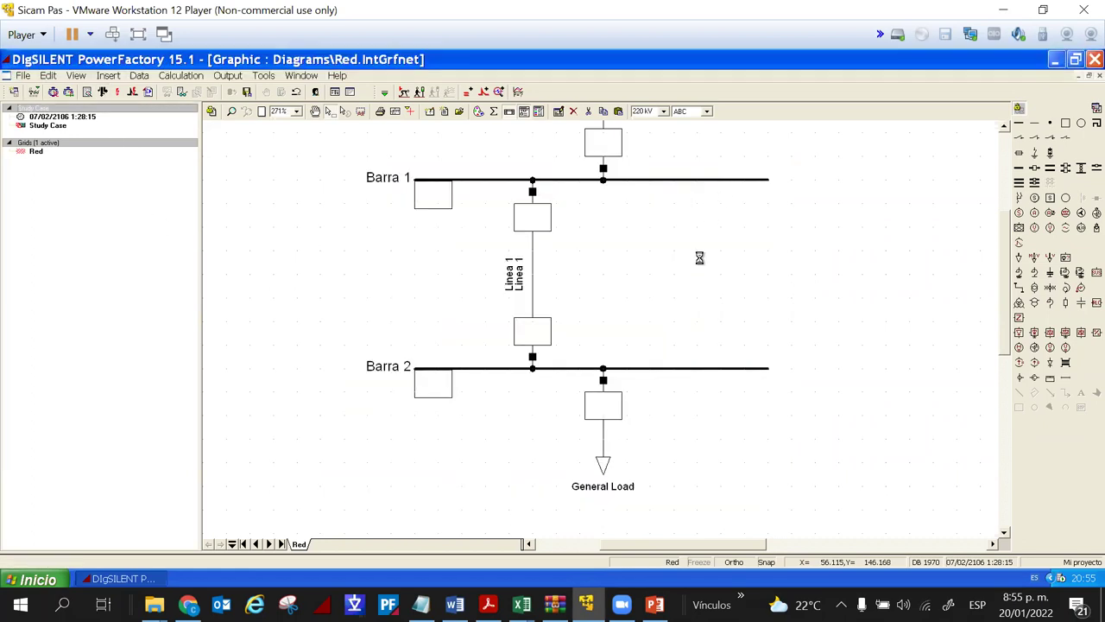
pyautogui.click(101, 91)
pyautogui.click(725, 182)
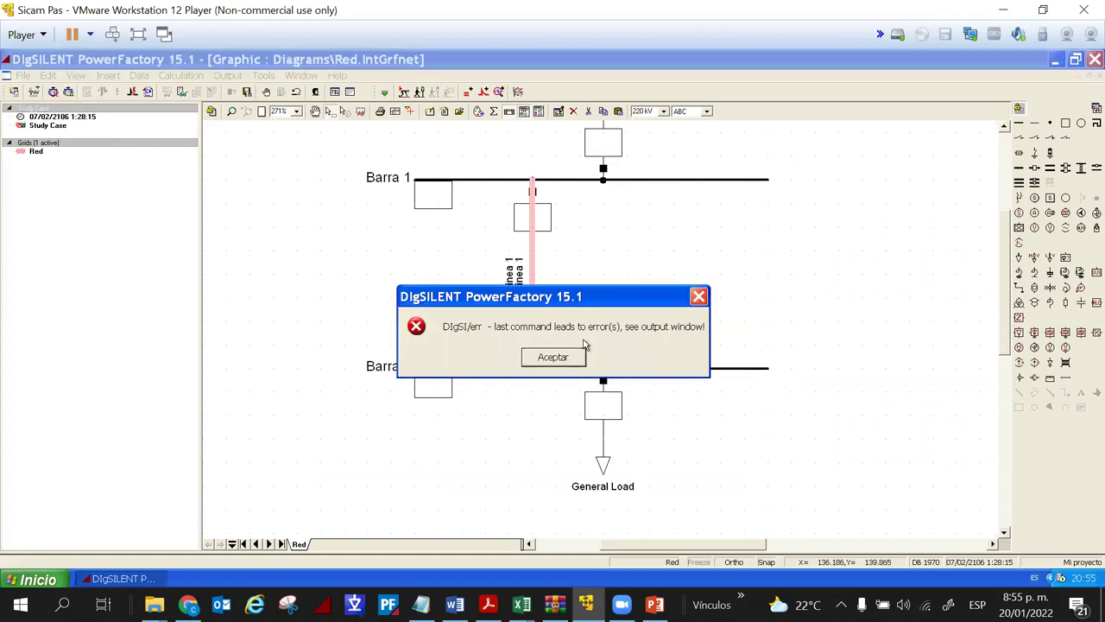
pyautogui.click(698, 296)
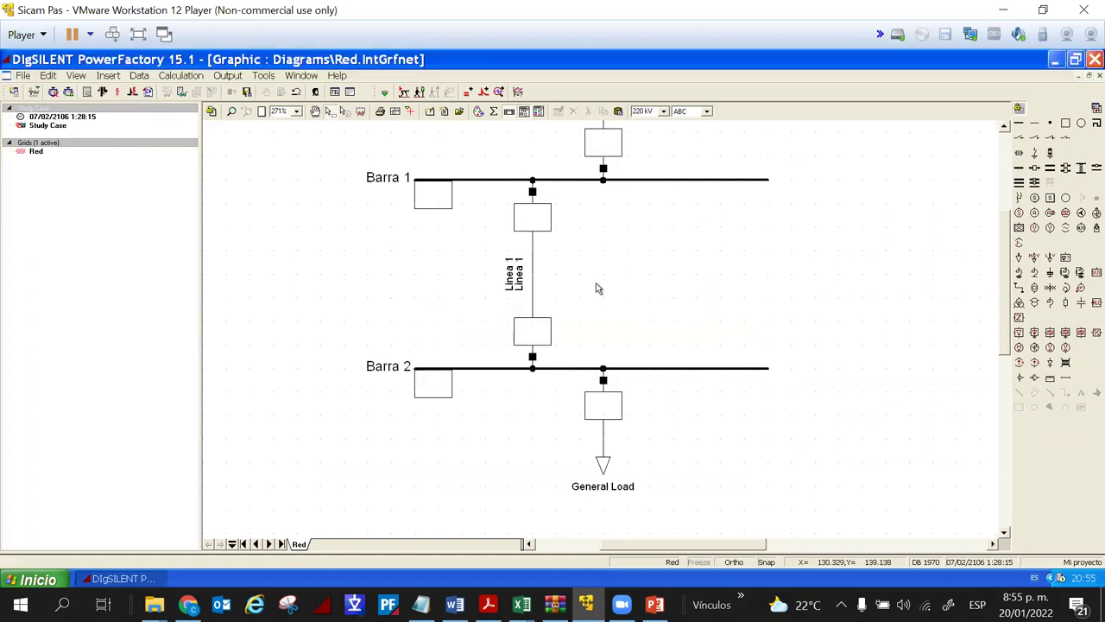
# - Set Linea 1's length to 450 km with the PI model, run the load flow, and check the bus and line results
pyautogui.doubleClick(533, 278)
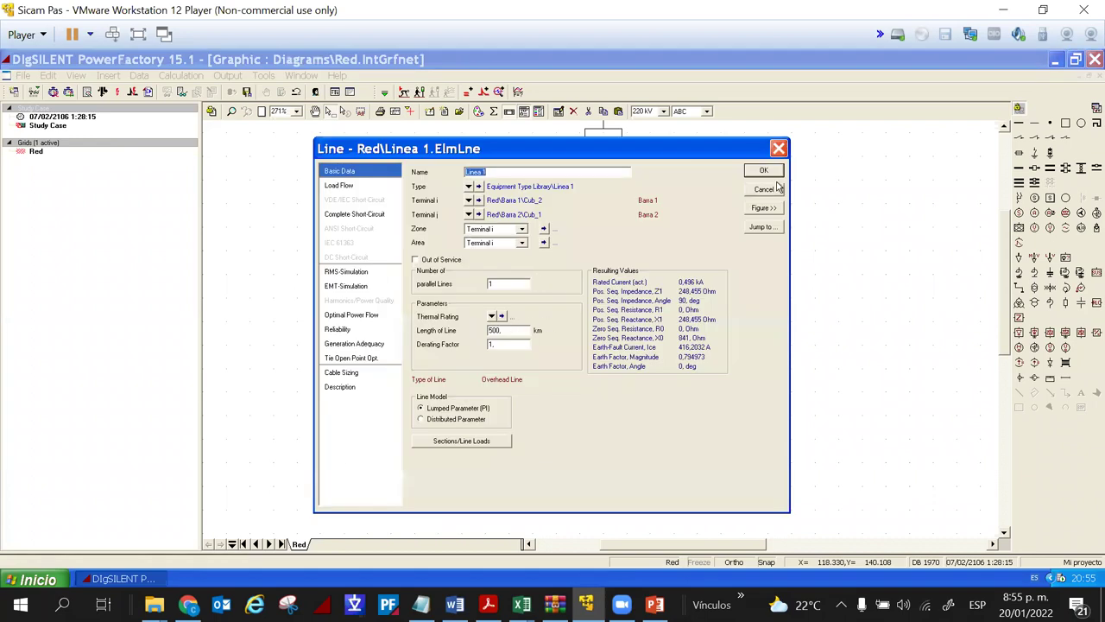
pyautogui.click(778, 149)
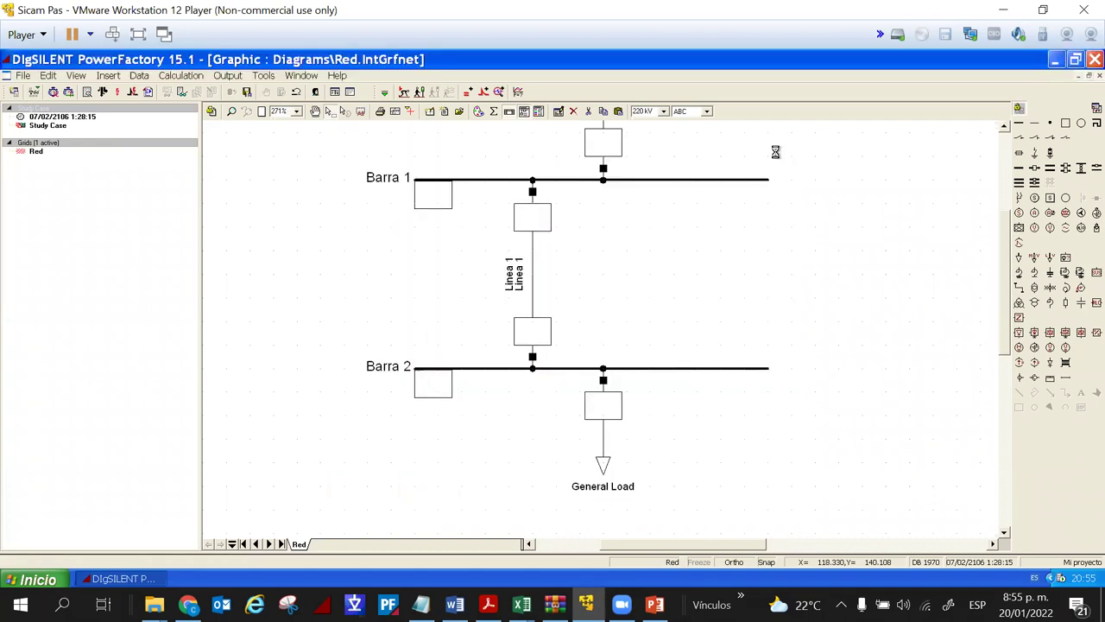
pyautogui.doubleClick(533, 259)
pyautogui.click(496, 330)
pyautogui.press('Escape')
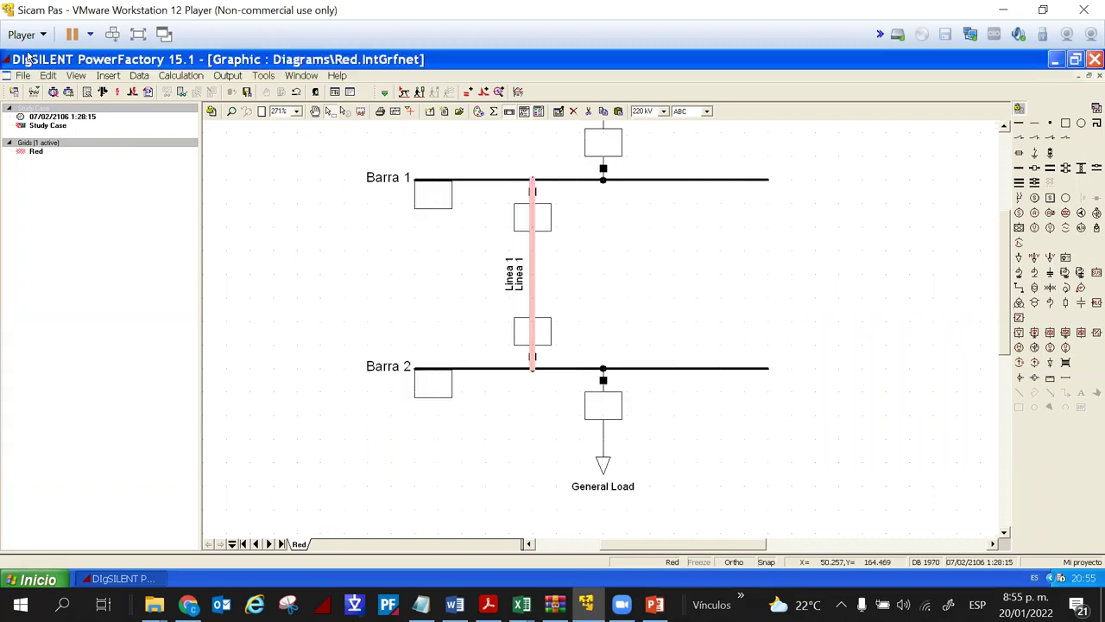
pyautogui.click(118, 90)
pyautogui.press('Return')
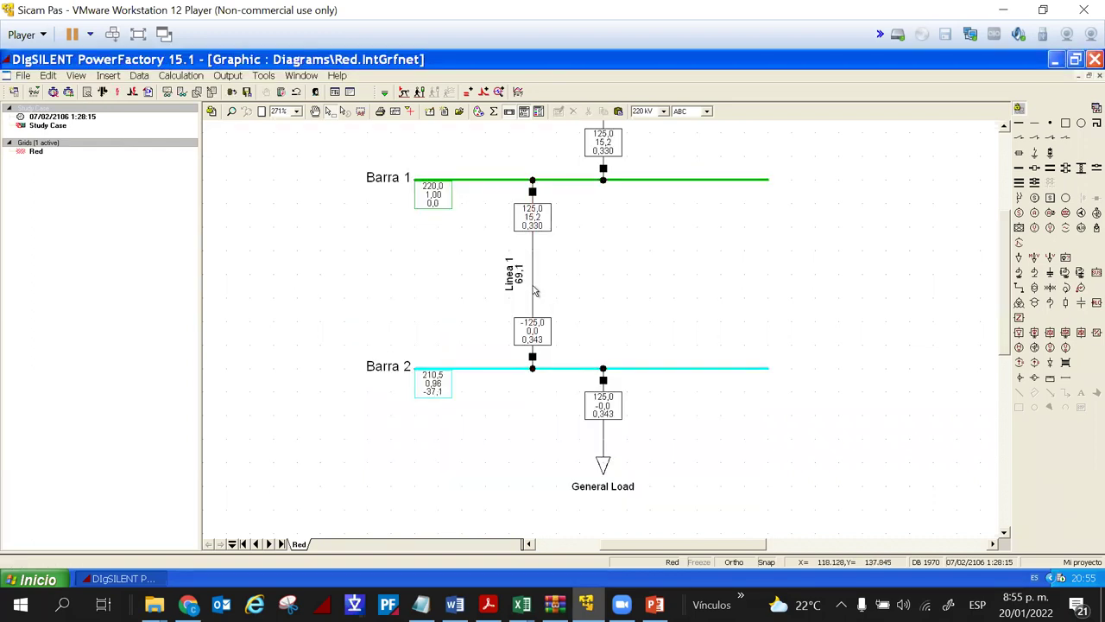
pyautogui.moveTo(441, 198)
pyautogui.moveTo(542, 220)
# - Change Linea 1's line model to Distributed Parameter, run the load flow, and inspect the line loading and bus results
pyautogui.doubleClick(534, 296)
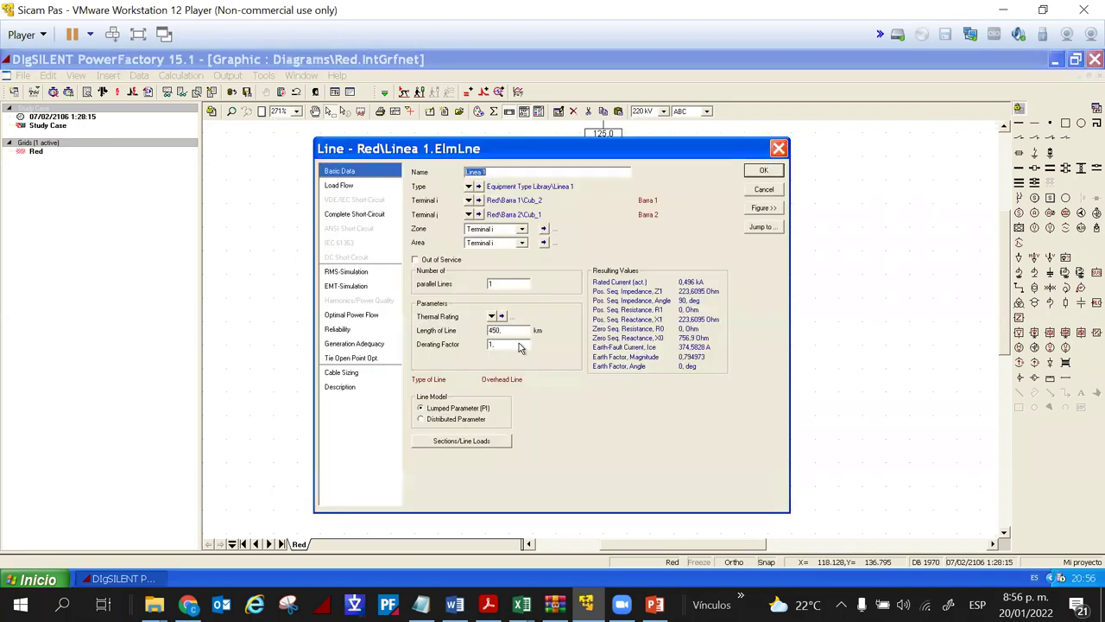
pyautogui.doubleClick(494, 330)
pyautogui.click(459, 420)
pyautogui.click(763, 171)
pyautogui.click(76, 93)
pyautogui.click(725, 183)
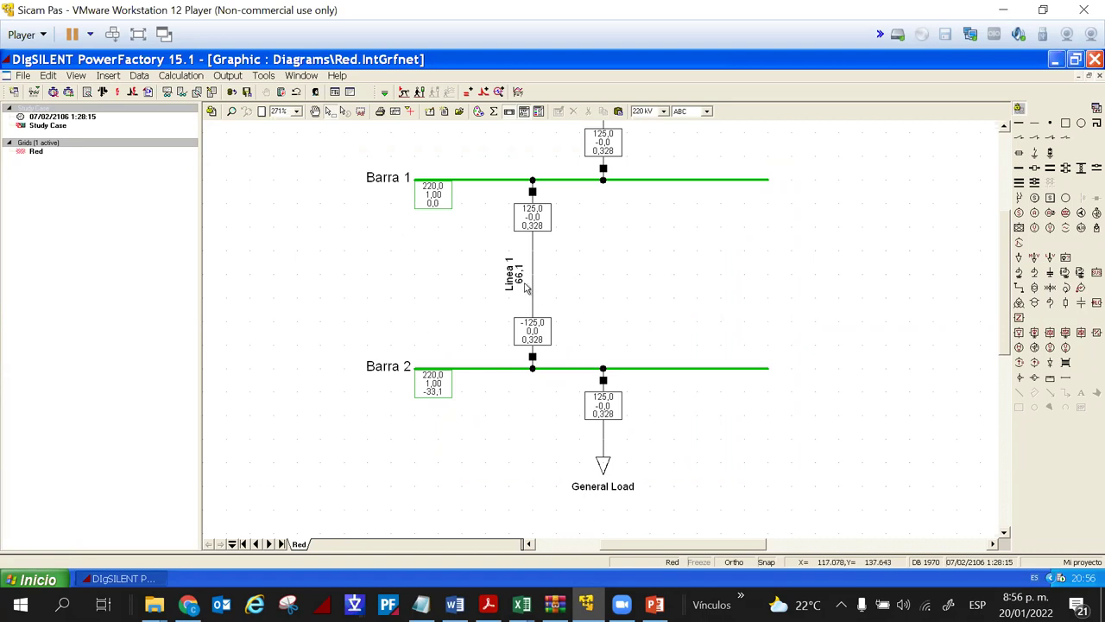
pyautogui.moveTo(525, 287)
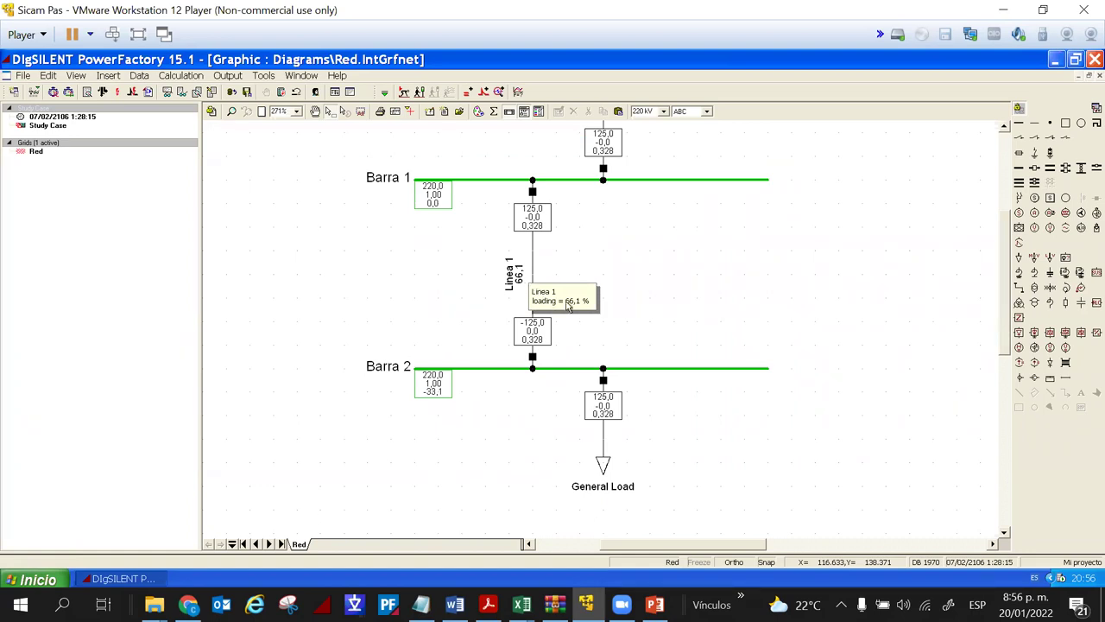
pyautogui.moveTo(570, 344); pyautogui.dragTo(570, 387)
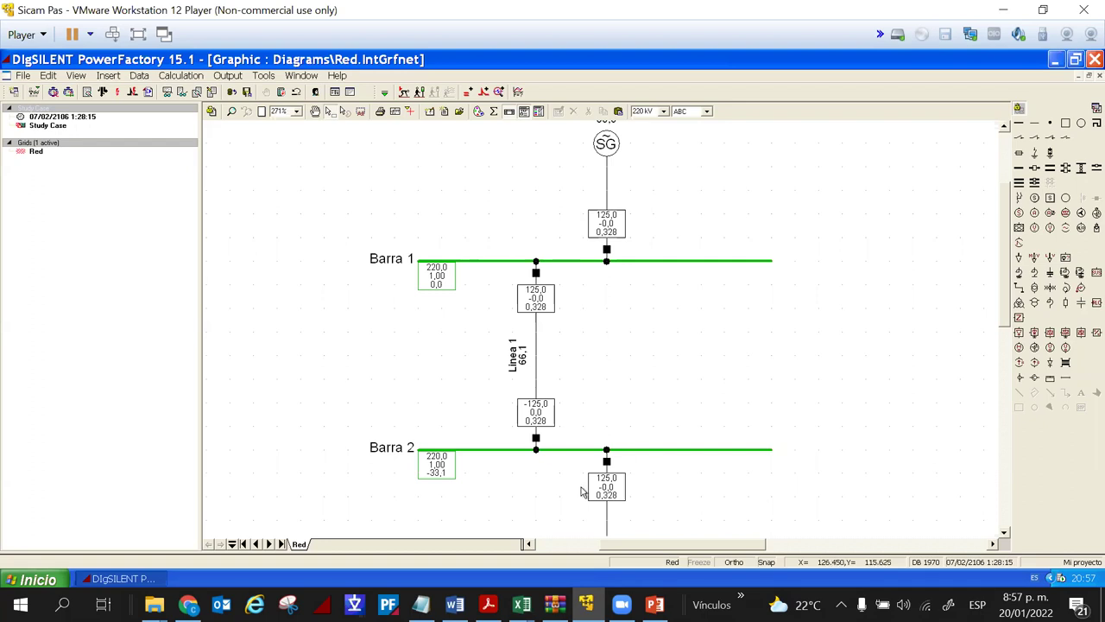
pyautogui.moveTo(584, 491)
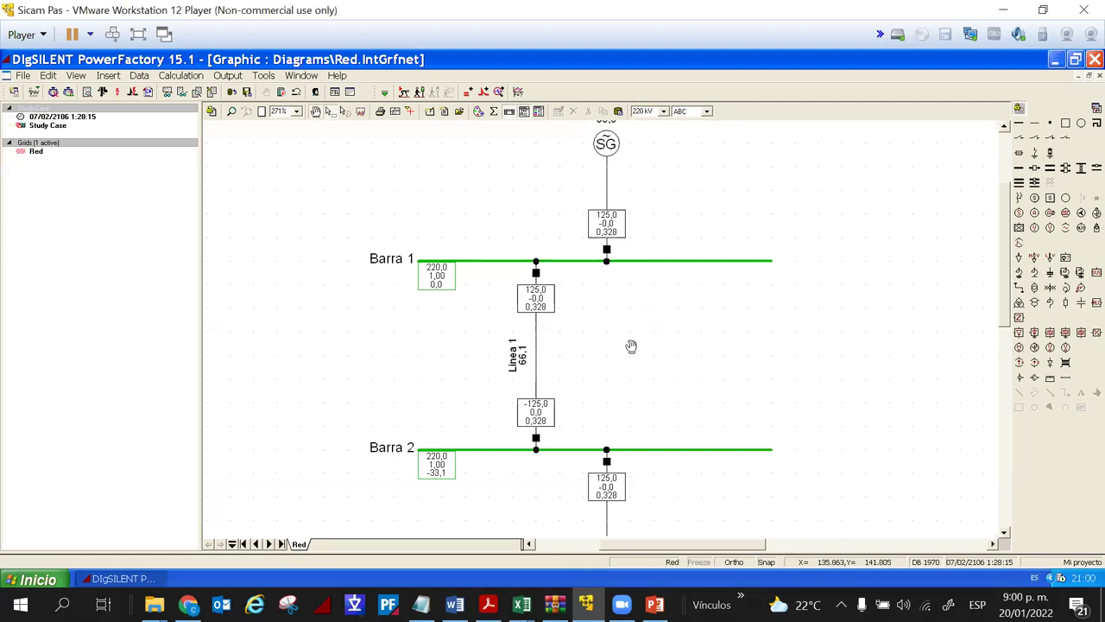
# - Set the General Load's active power to 123,9793 MW, run the load flow, and check Linea 1's power flow at Barra 1
pyautogui.scroll(-3, 626, 332)
pyautogui.doubleClick(605, 433)
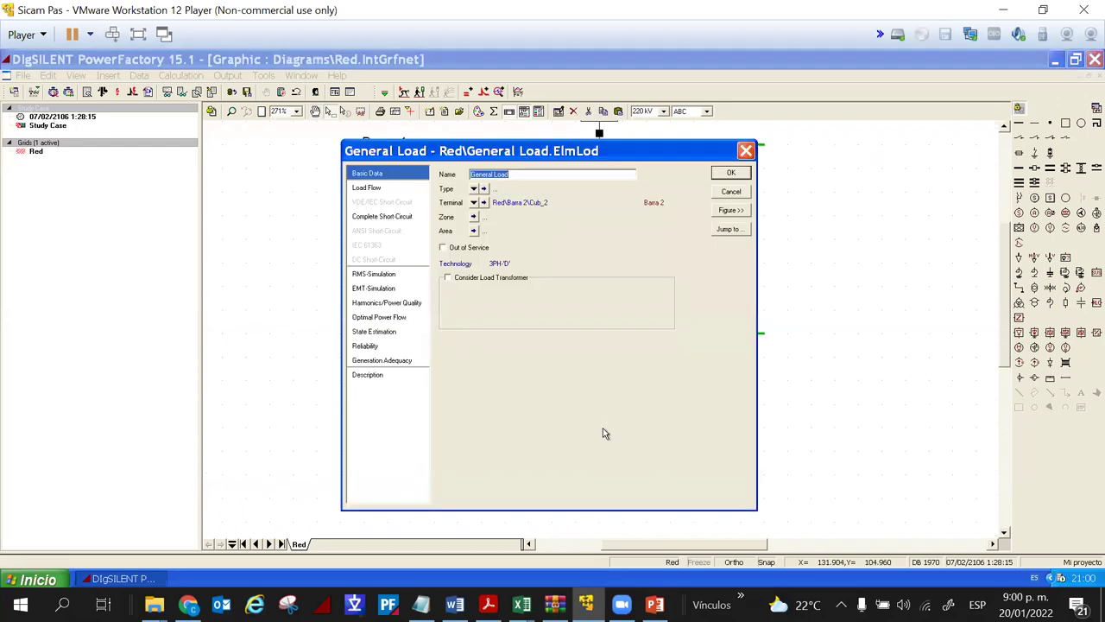
pyautogui.click(411, 189)
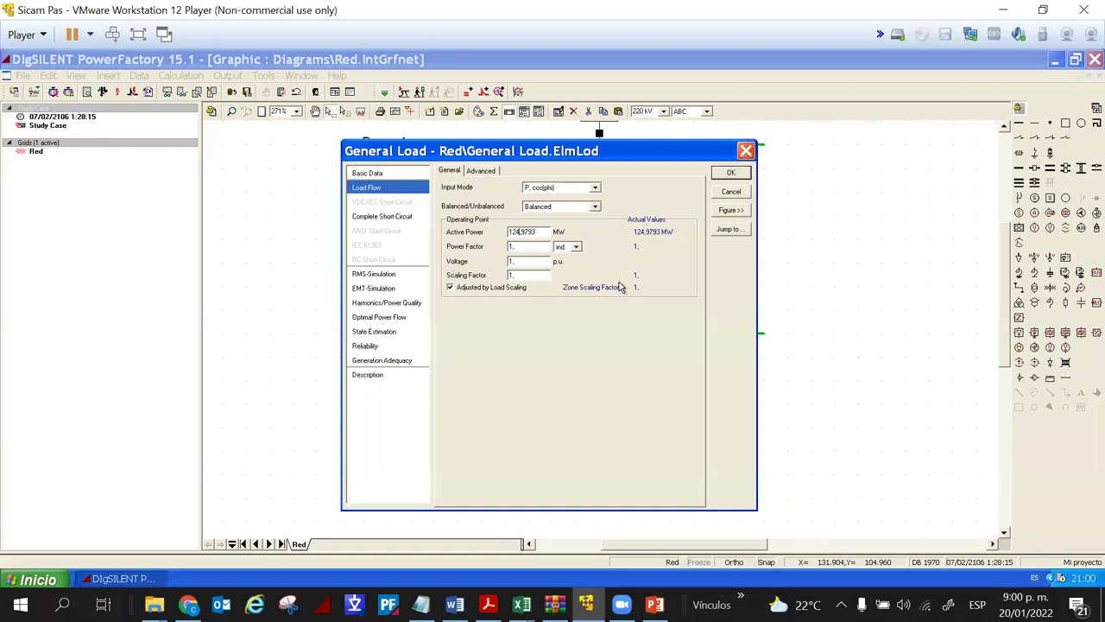
pyautogui.press('Return')
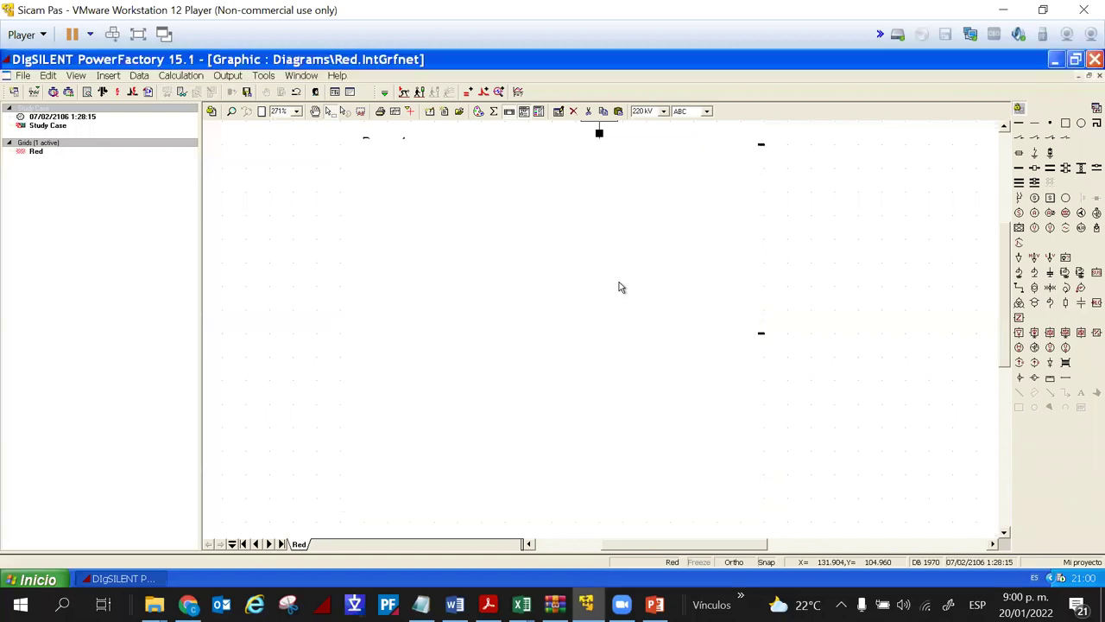
pyautogui.click(102, 92)
pyautogui.click(723, 181)
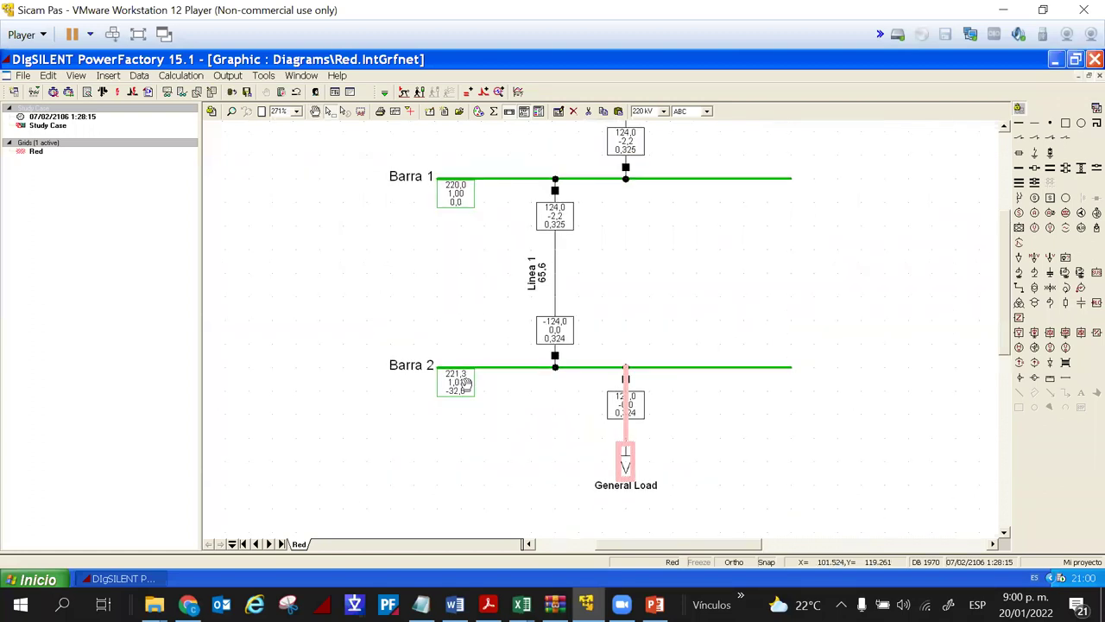
pyautogui.moveTo(565, 220)
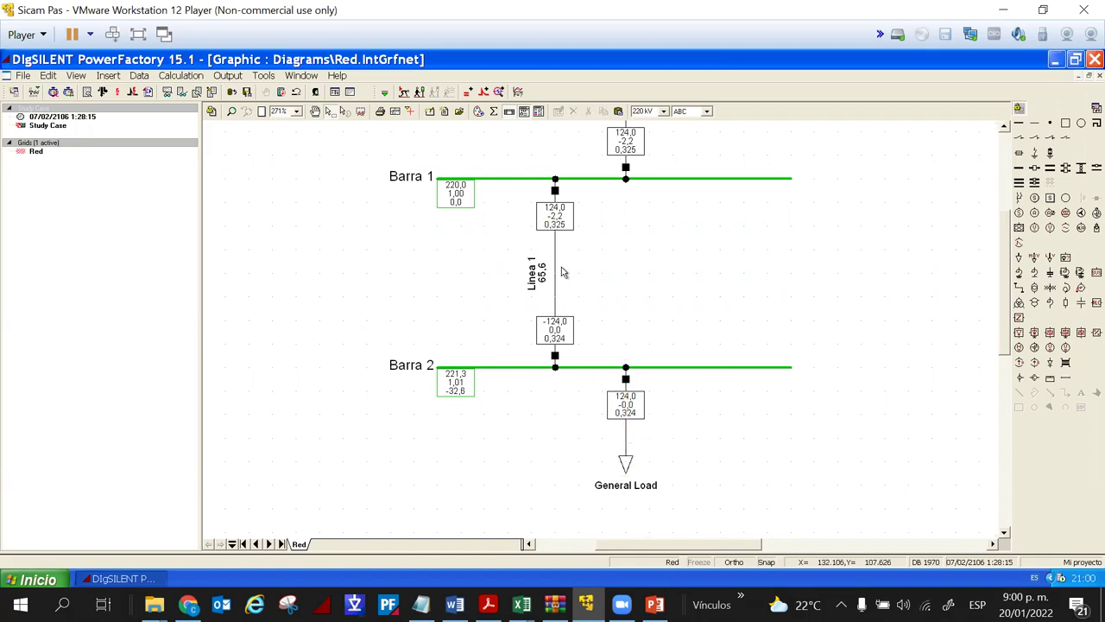
# - Set the General Load's active power to 125,9793 MW, run the load flow, and check the line and Barra 2 results
pyautogui.doubleClick(626, 453)
pyautogui.click(366, 187)
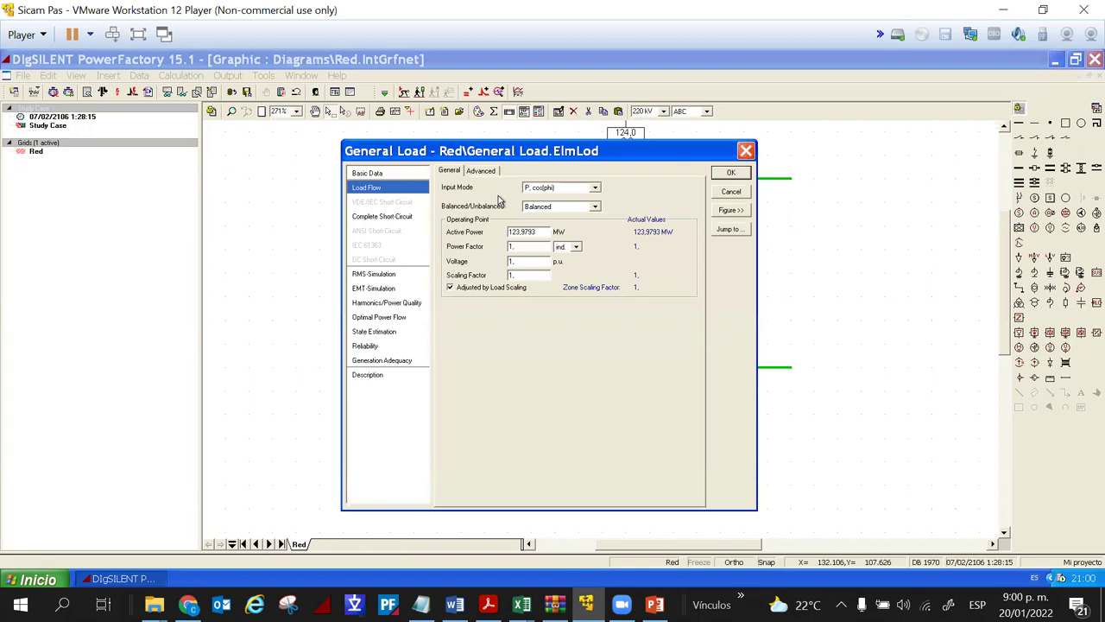
pyautogui.moveTo(505, 154); pyautogui.dragTo(743, 285)
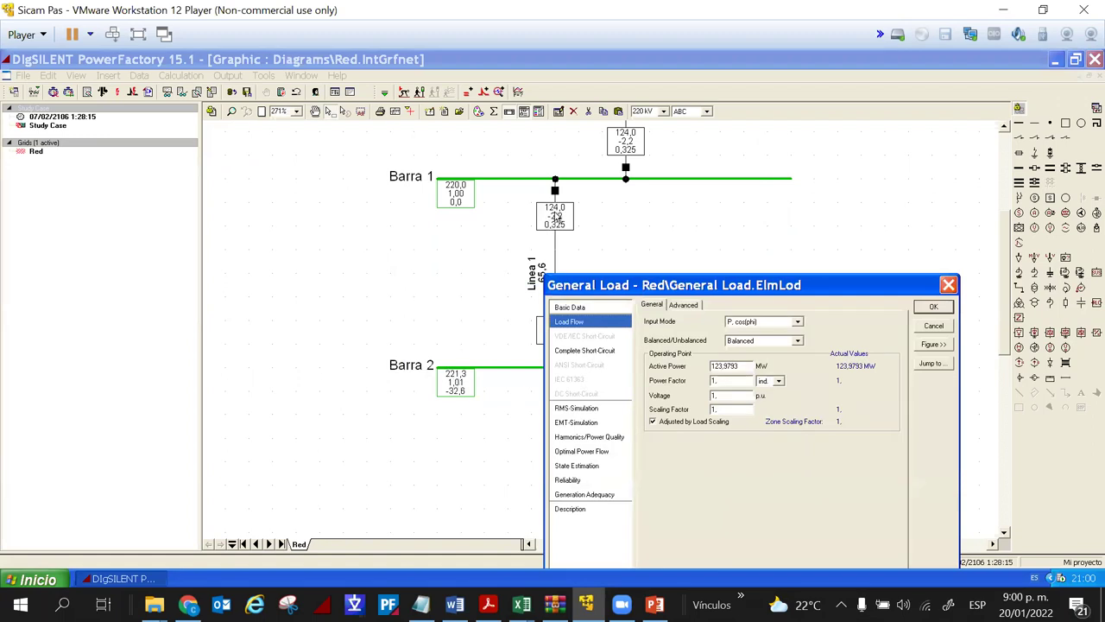
pyautogui.click(720, 366)
pyautogui.press('BackSpace')
pyautogui.write('5')
pyautogui.press('Return')
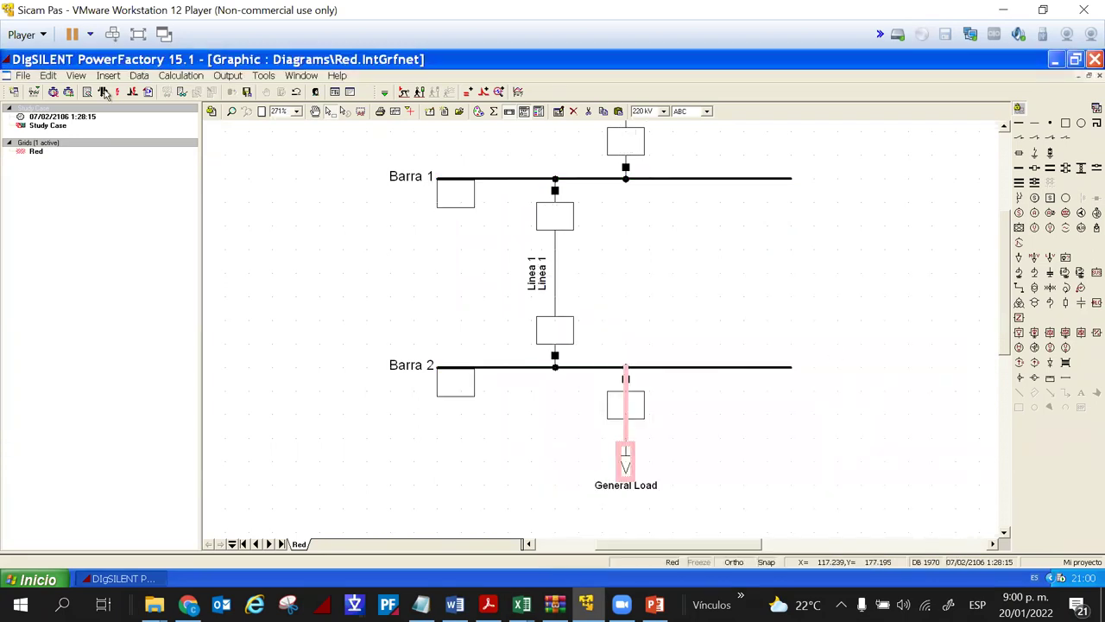
pyautogui.press('F10')
pyautogui.click(713, 184)
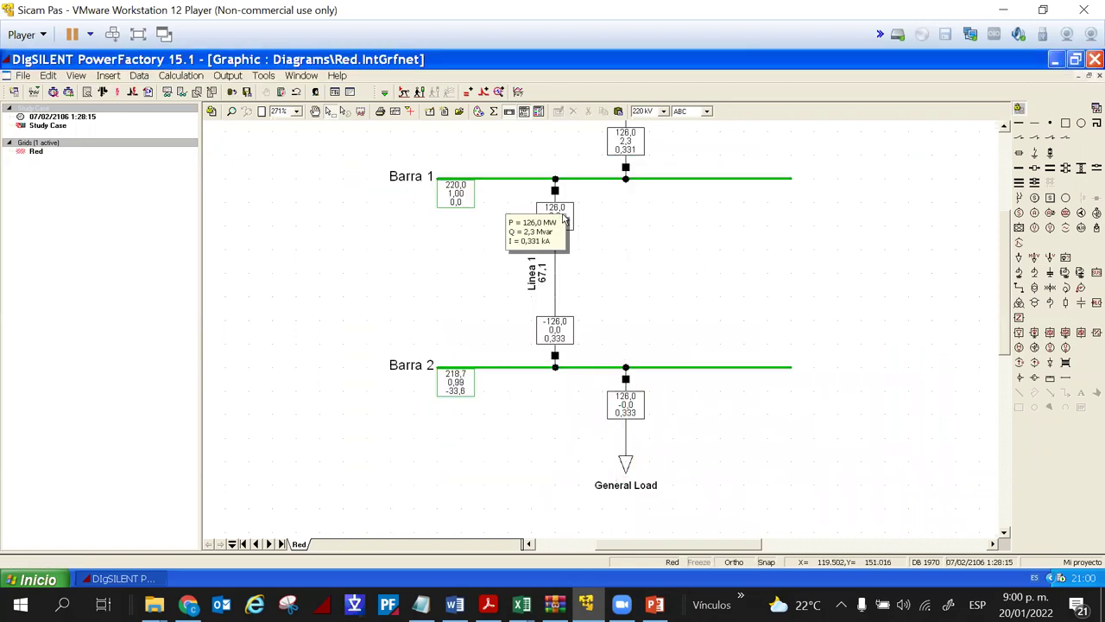
pyautogui.moveTo(460, 389)
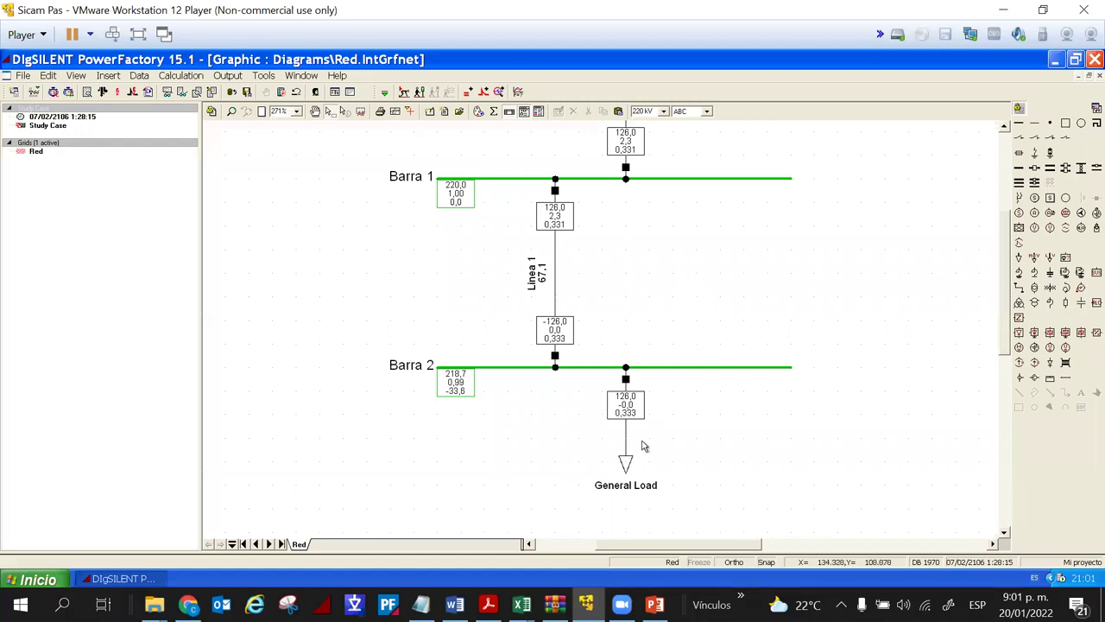
# - Set the length of Linea 1 to 100 km, keeping the Distributed Parameter model
pyautogui.click(557, 301)
pyautogui.doubleClick(557, 300)
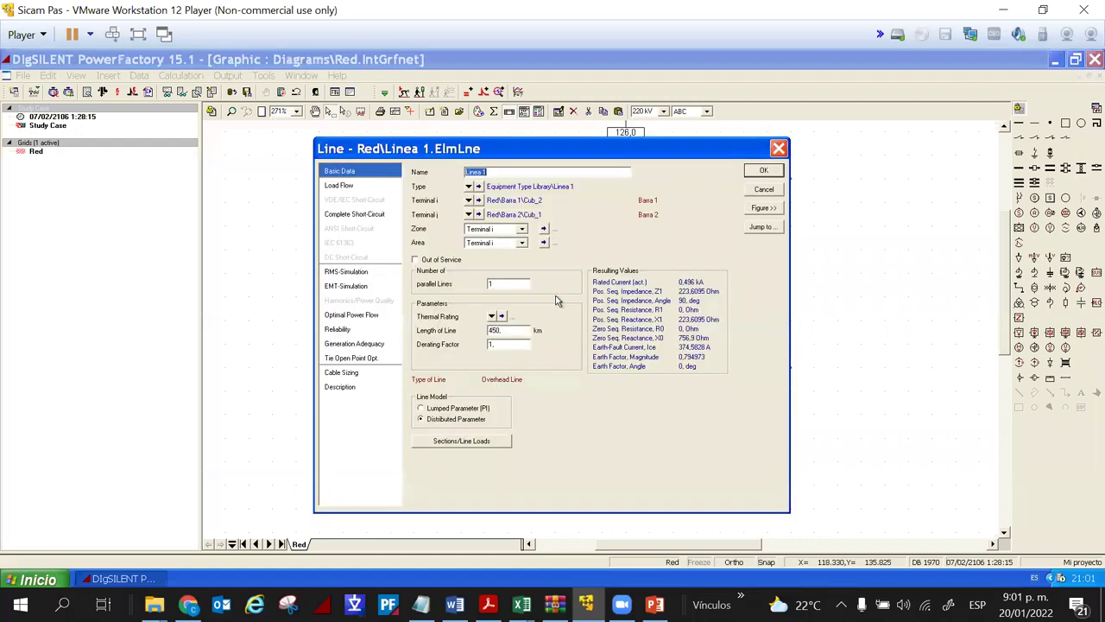
pyautogui.doubleClick(511, 331)
pyautogui.write('100')
pyautogui.press('Return')
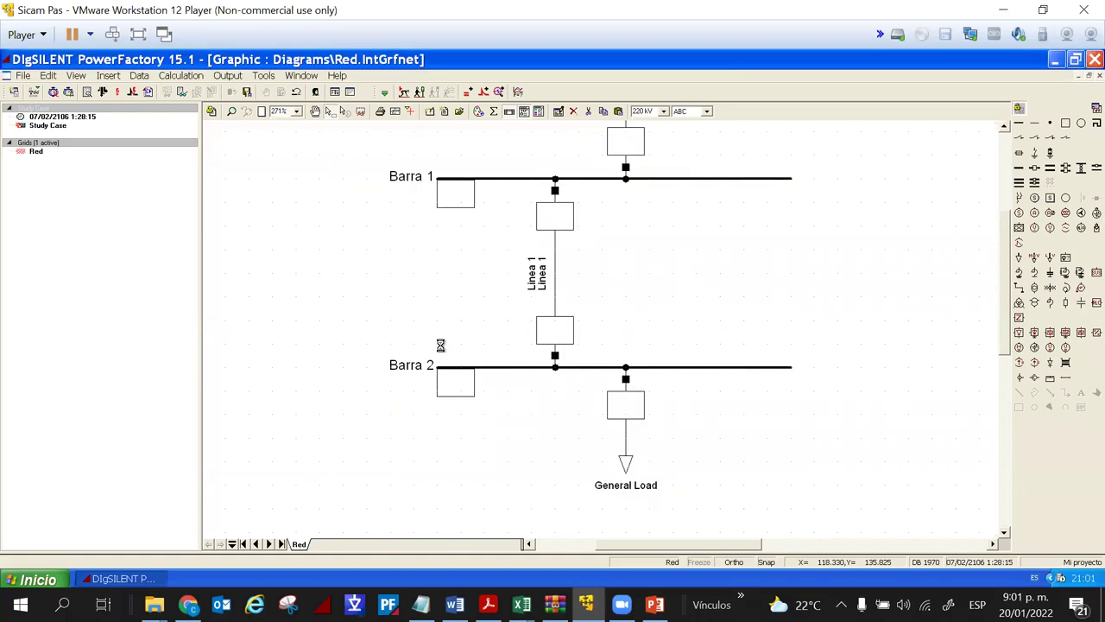
# - Set the General Load's active power to 100 MW and run the balanced AC load flow
pyautogui.doubleClick(625, 464)
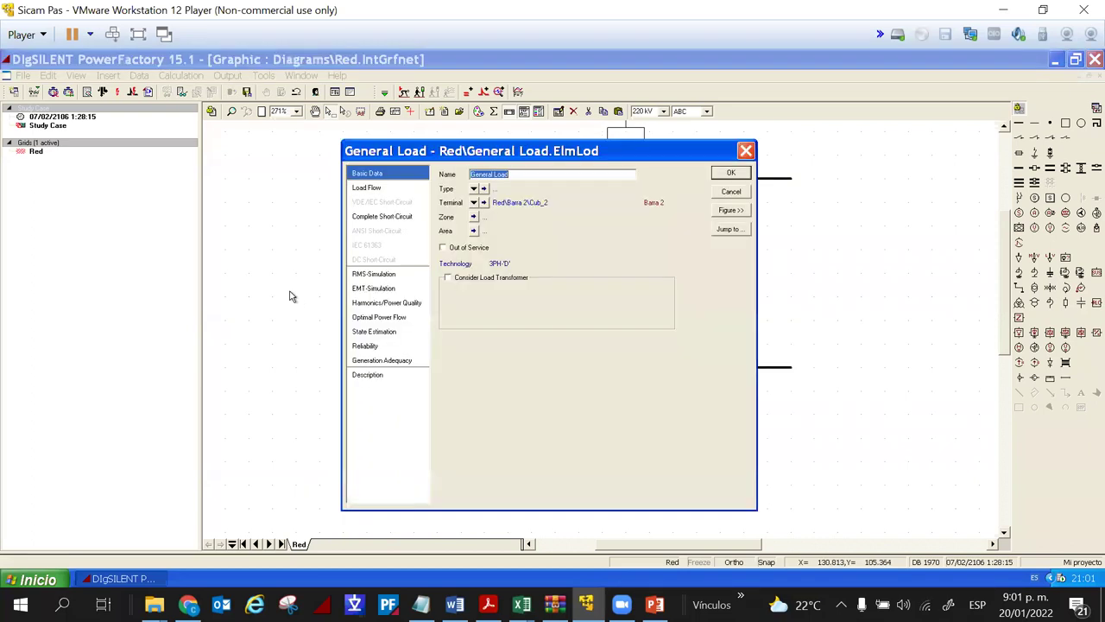
pyautogui.click(367, 188)
pyautogui.moveTo(532, 231); pyautogui.dragTo(482, 233)
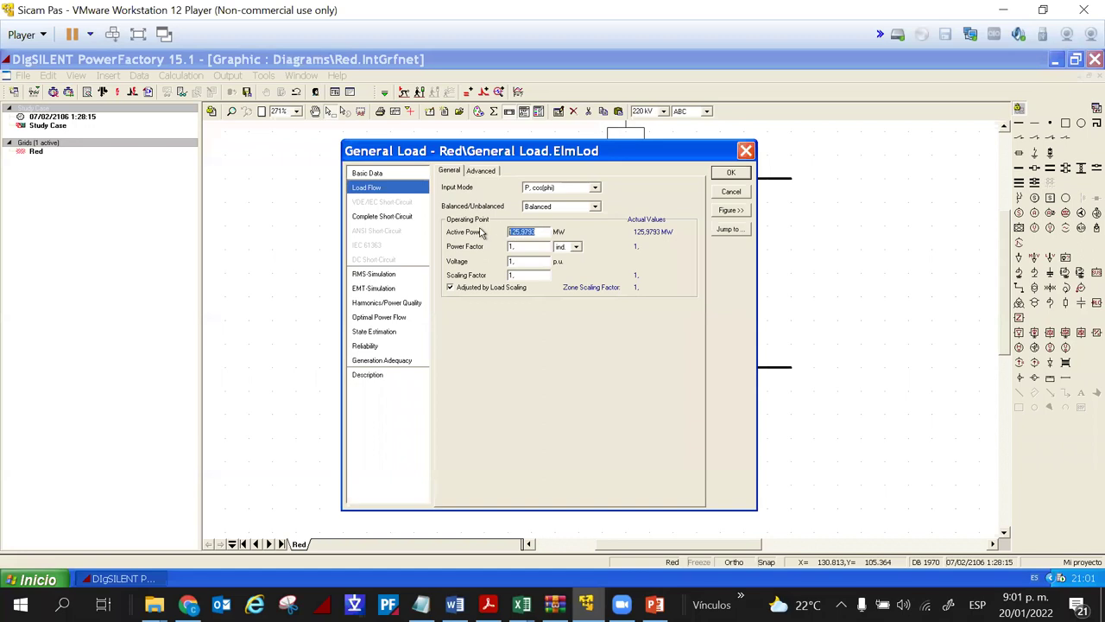
pyautogui.write('150')
pyautogui.press('Return')
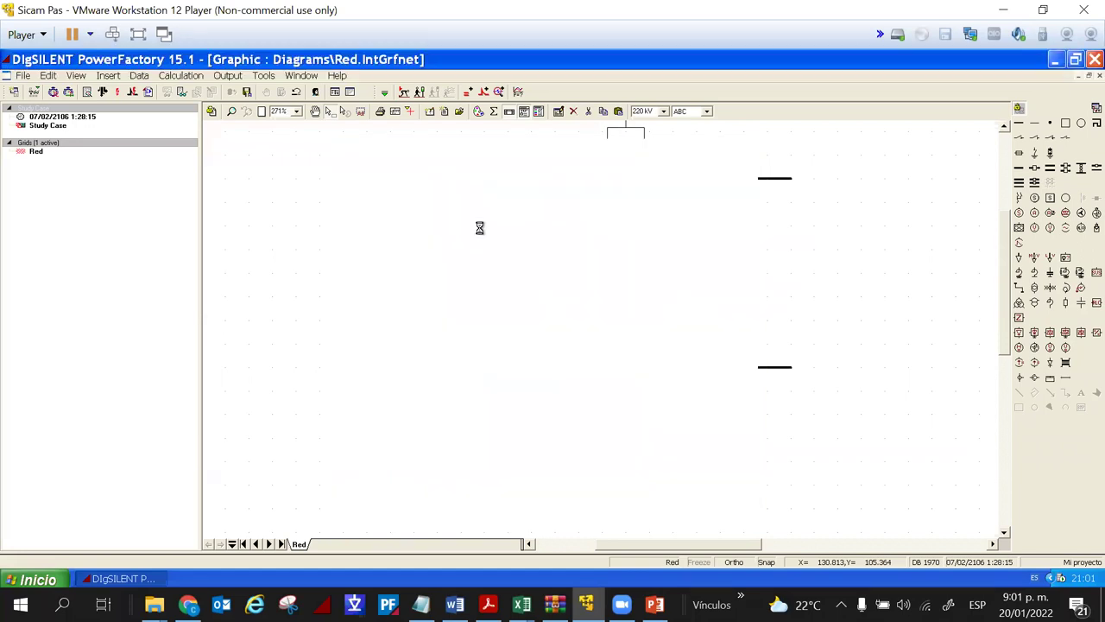
pyautogui.click(102, 92)
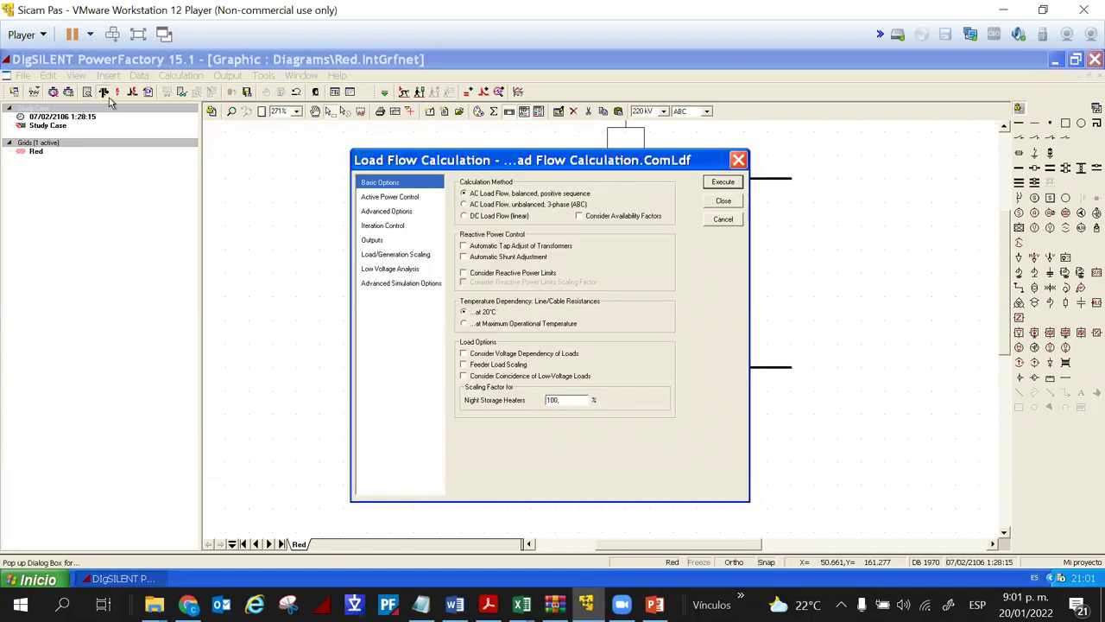
pyautogui.click(721, 182)
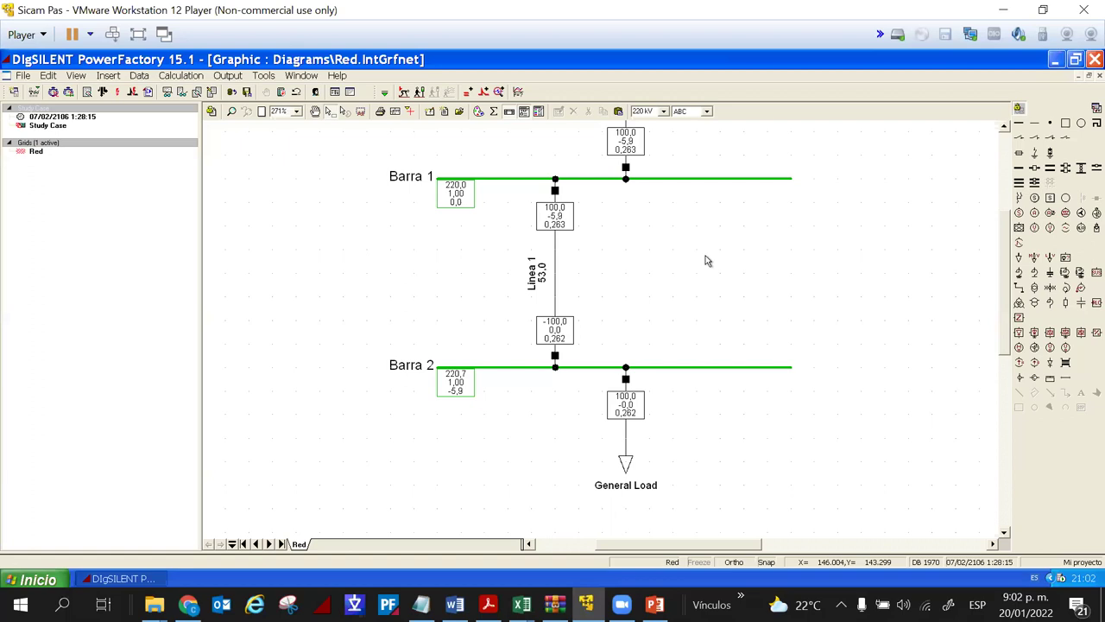
# - Inspect GEN 1's connection at Barra 1 and the nominal data of its synchronous machine type
pyautogui.moveTo(705, 261); pyautogui.dragTo(680, 475)
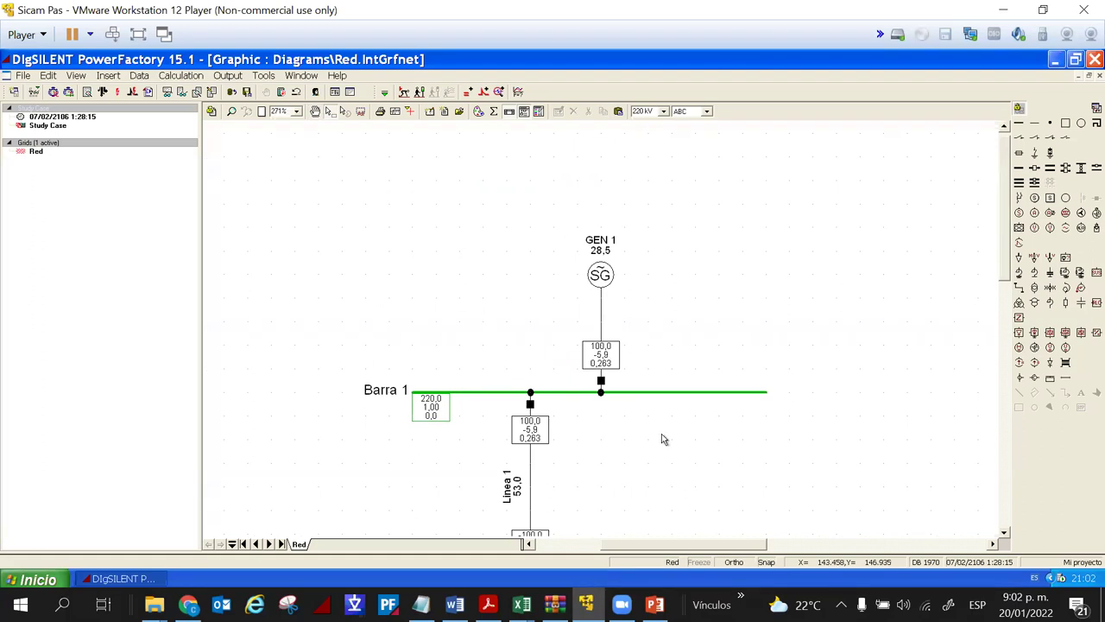
pyautogui.moveTo(661, 433); pyautogui.dragTo(673, 396)
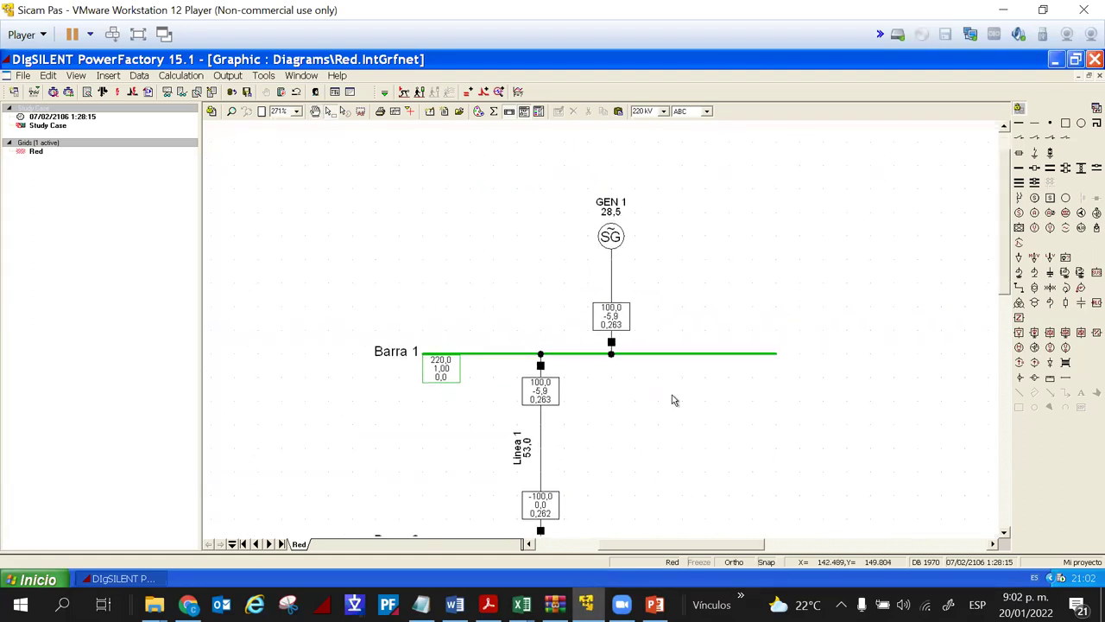
pyautogui.rightClick(612, 343)
pyautogui.click(658, 323)
pyautogui.doubleClick(610, 248)
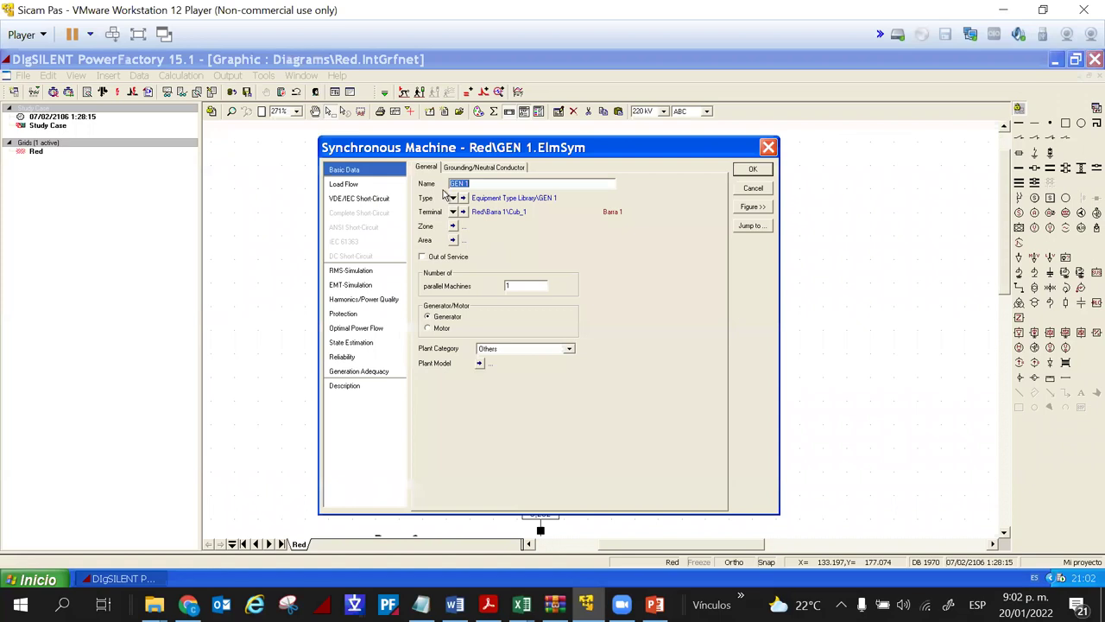
pyautogui.click(452, 198)
pyautogui.click(458, 204)
pyautogui.press('Tab')
pyautogui.press('Tab')
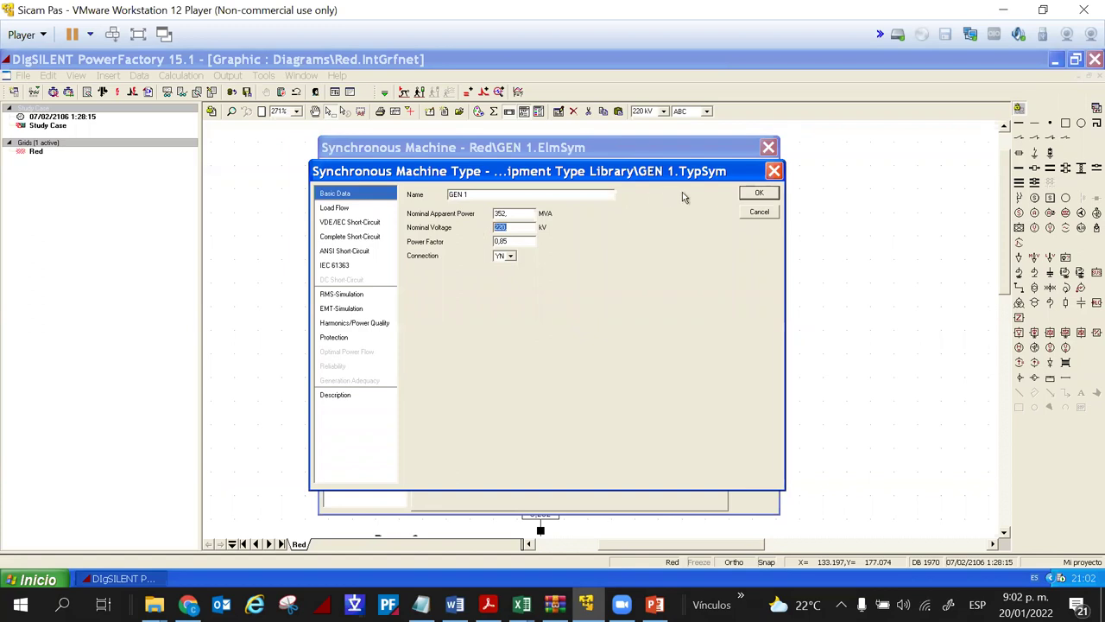
pyautogui.click(774, 171)
pyautogui.click(768, 147)
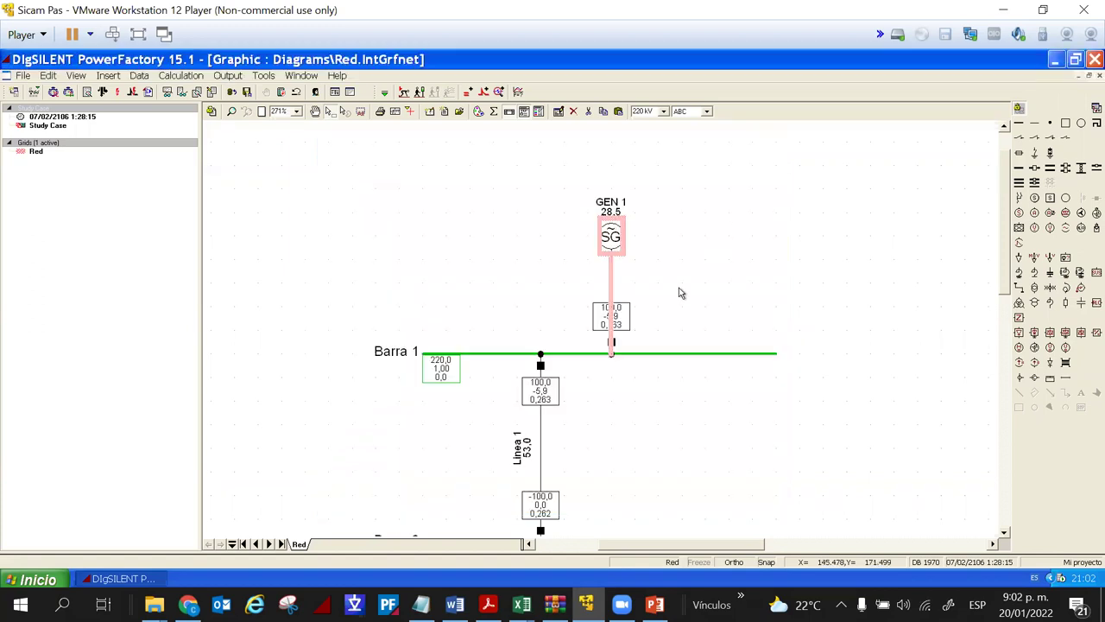
# - Disconnect GEN 1 from Barra 1 and move the generator symbol farther above the busbar
pyautogui.rightClick(611, 349)
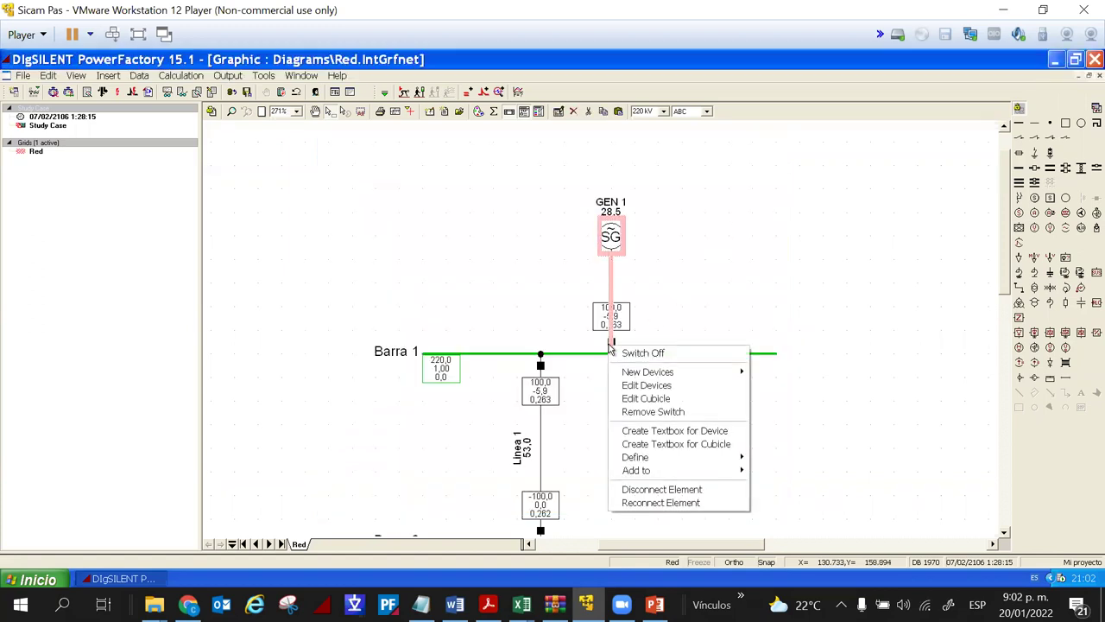
pyautogui.click(665, 489)
pyautogui.moveTo(610, 255); pyautogui.dragTo(542, 166)
pyautogui.scroll(2, 557, 270)
# - Place a new busbar terminal between GEN 1 and Barra 1 and edit its line-line nominal voltage
pyautogui.click(1019, 124)
pyautogui.click(450, 213)
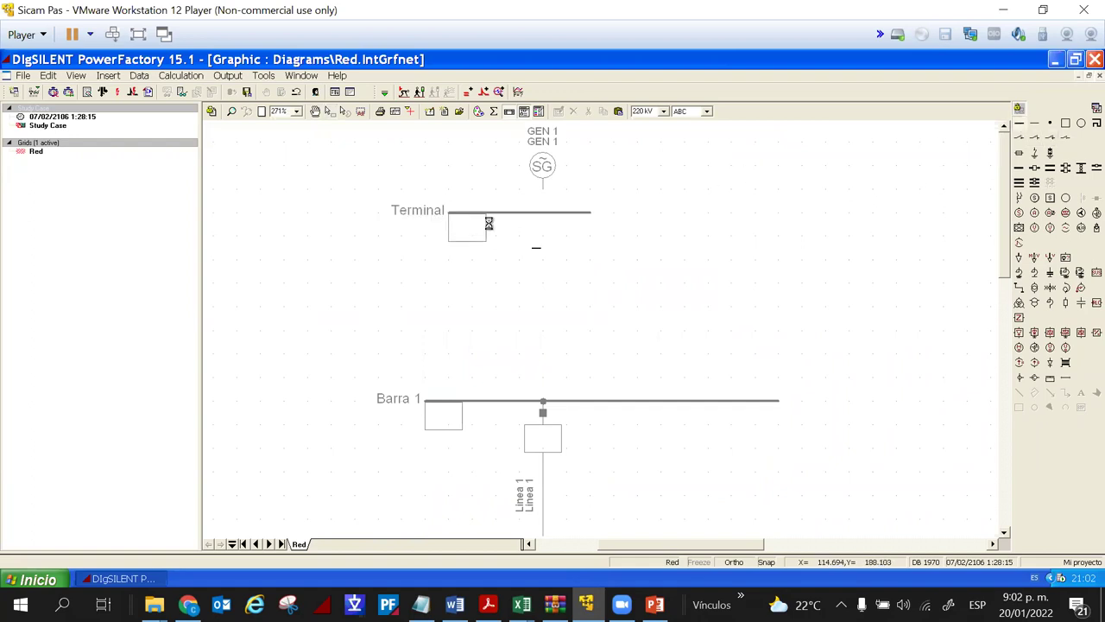
pyautogui.click(587, 212)
pyautogui.moveTo(587, 212); pyautogui.dragTo(594, 239)
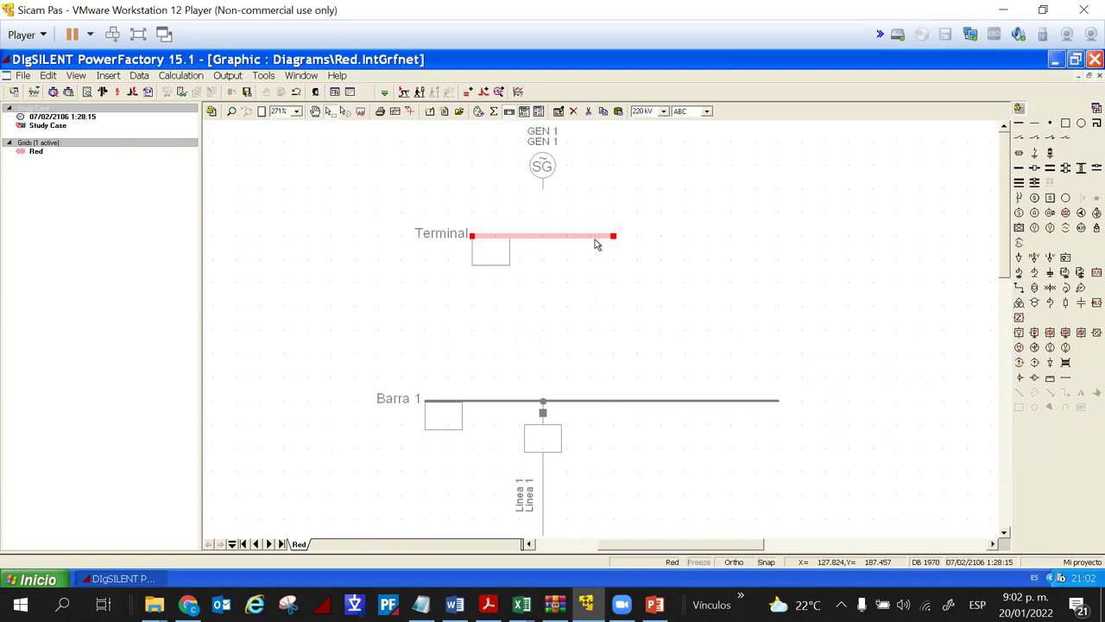
pyautogui.doubleClick(578, 235)
pyautogui.doubleClick(513, 320)
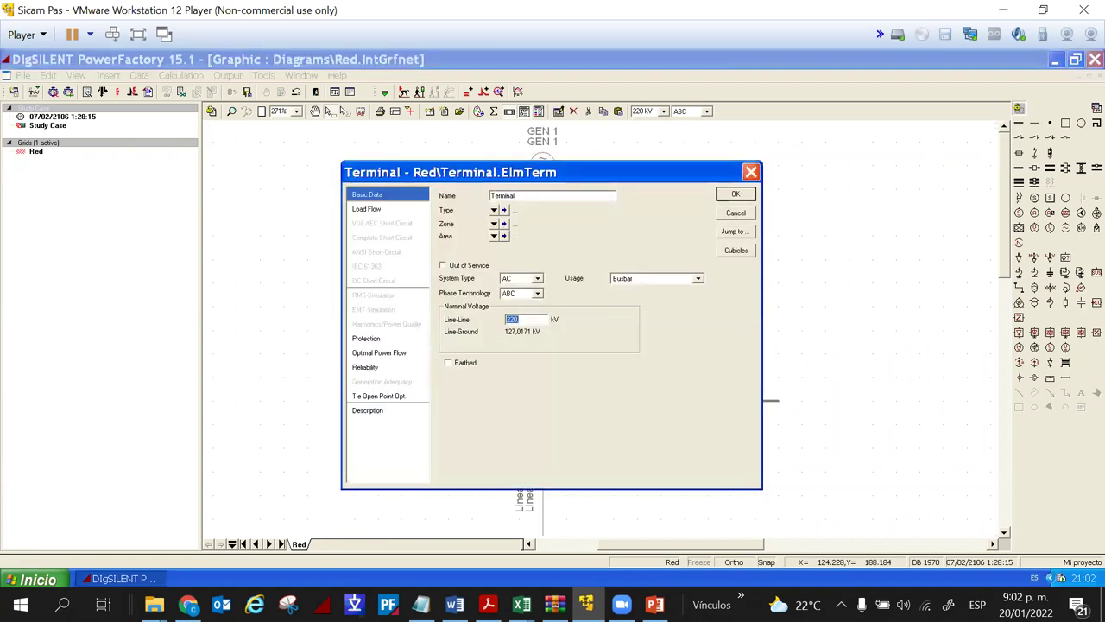
pyautogui.press('Return')
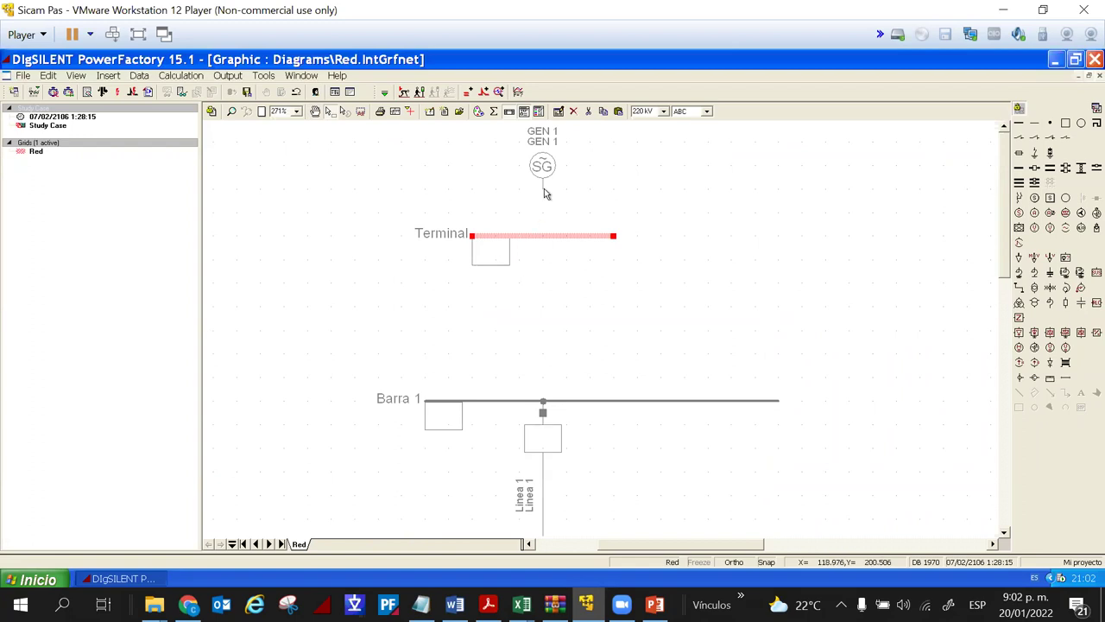
# - Connect GEN 1 to the new terminal and set its machine type's nominal voltage to 18 kV
pyautogui.rightClick(547, 164)
pyautogui.click(592, 372)
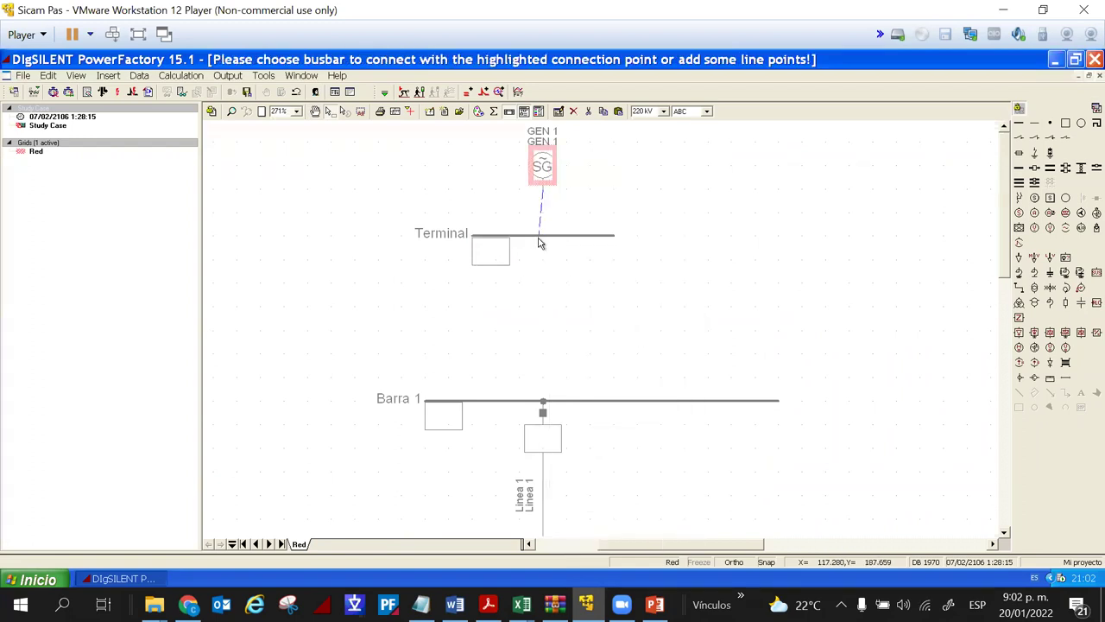
pyautogui.click(538, 242)
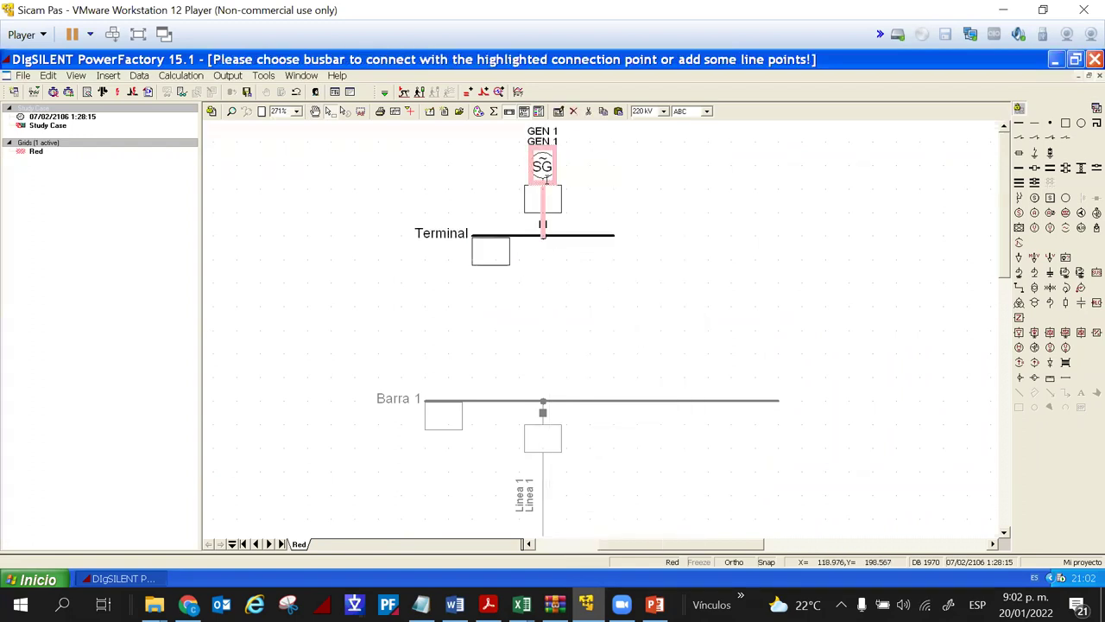
pyautogui.click(463, 198)
pyautogui.doubleClick(493, 227)
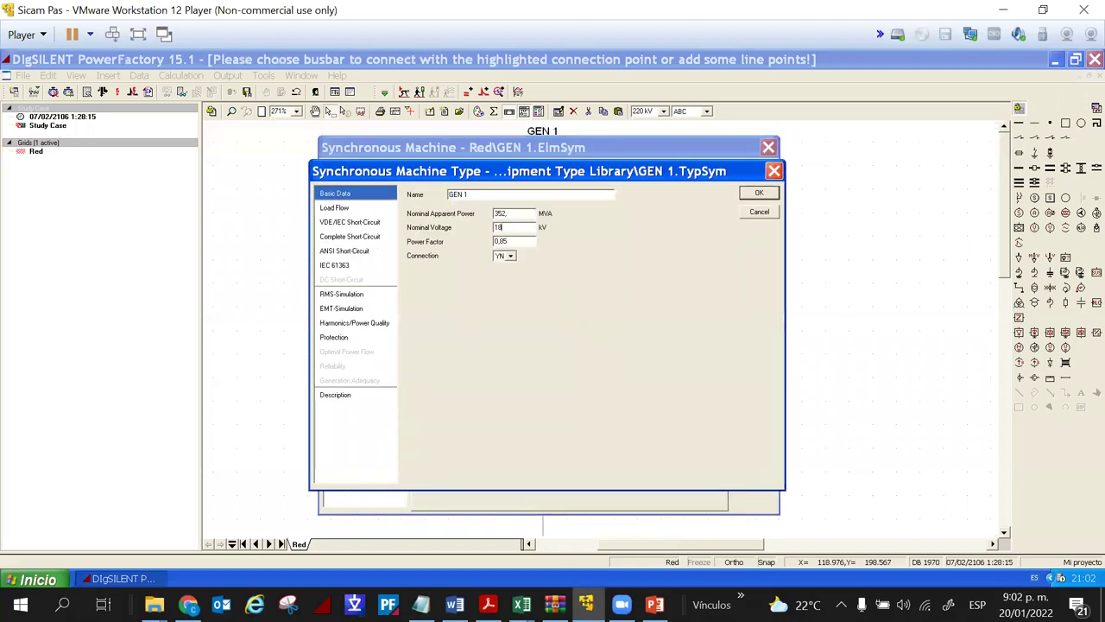
pyautogui.press('Return')
pyautogui.click(752, 168)
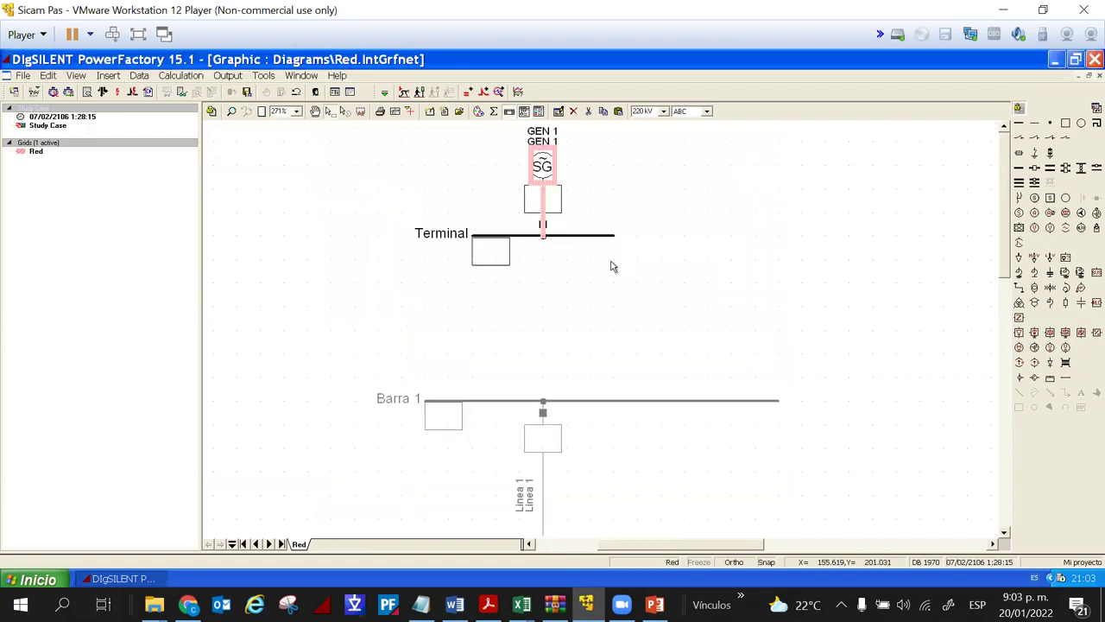
# - Insert a two-winding transformer between the new terminal and Barra 1
pyautogui.click(1018, 287)
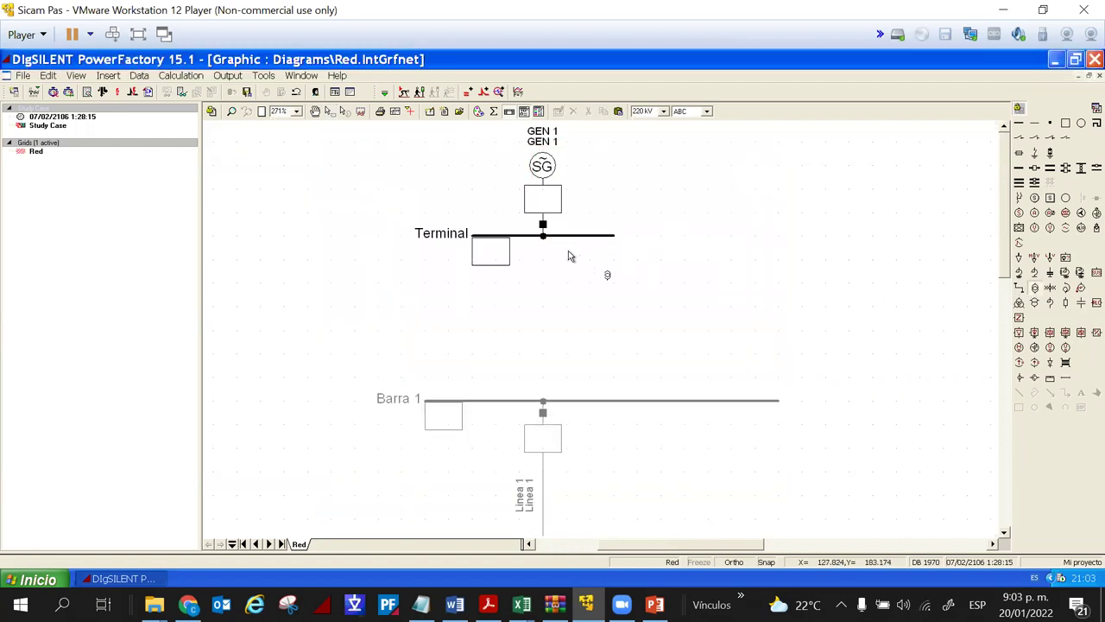
pyautogui.click(543, 236)
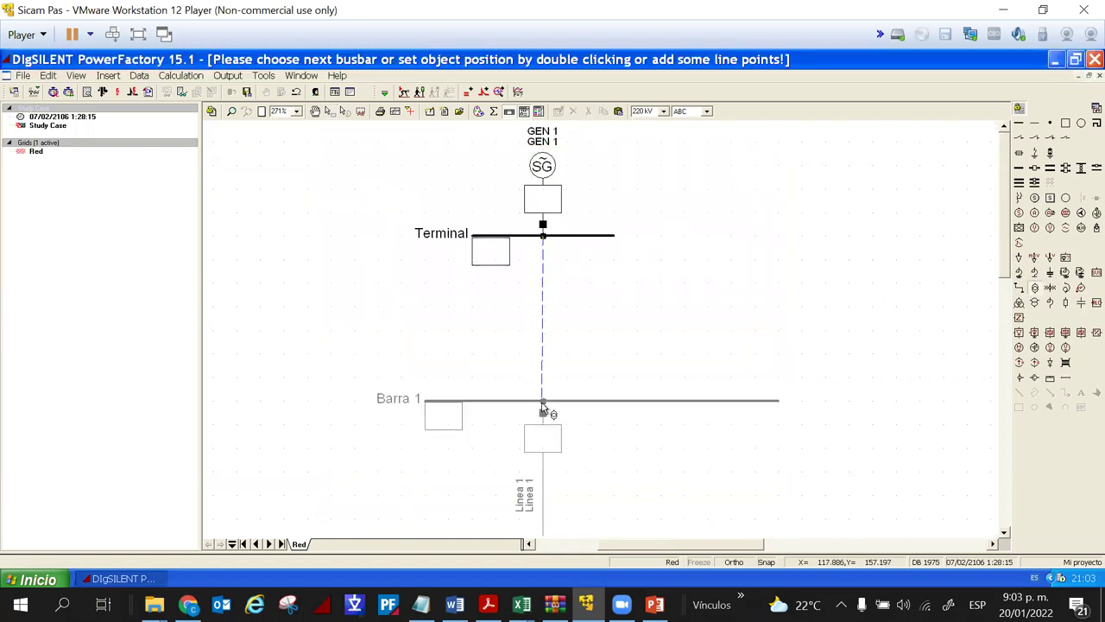
pyautogui.click(542, 402)
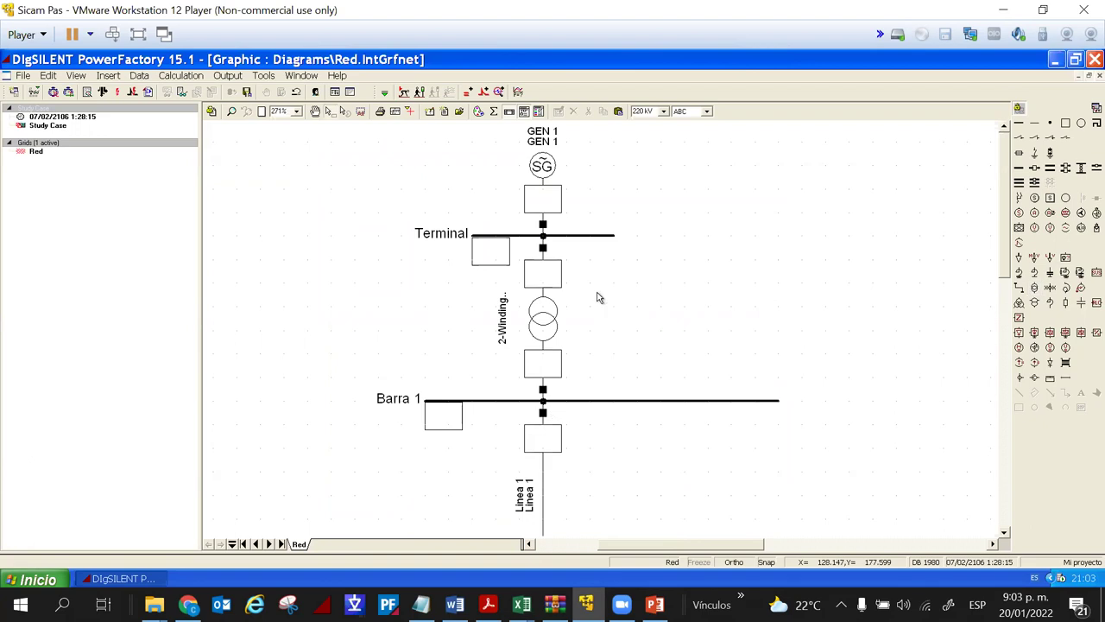
# - Name the transformer TR1 and create a new project type for it, also named TR1
pyautogui.doubleClick(547, 327)
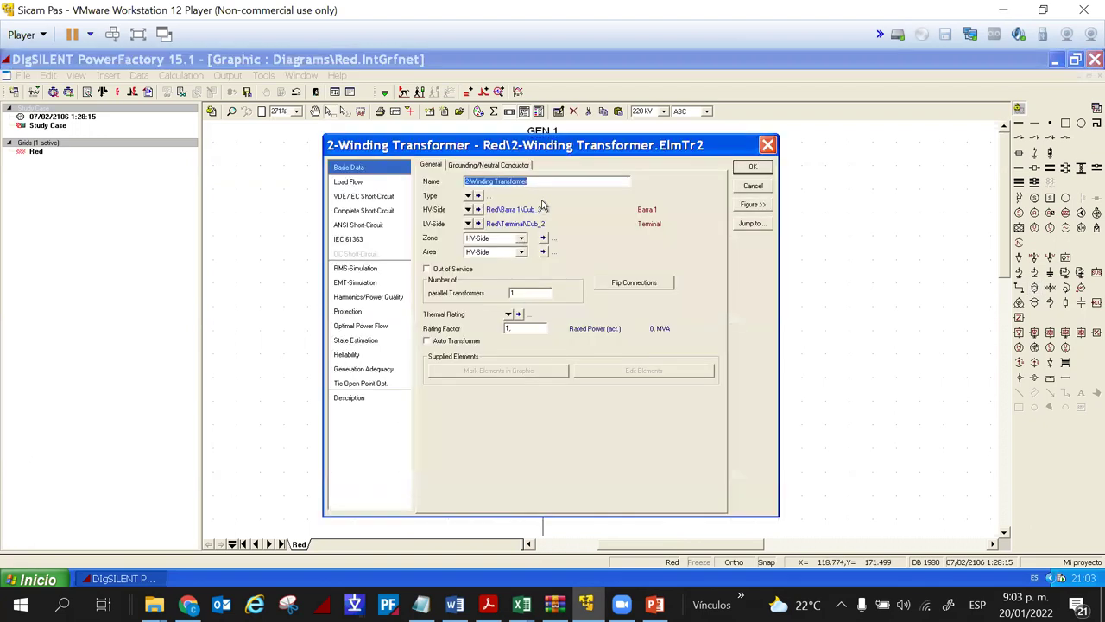
pyautogui.write('TR1')
pyautogui.click(472, 196)
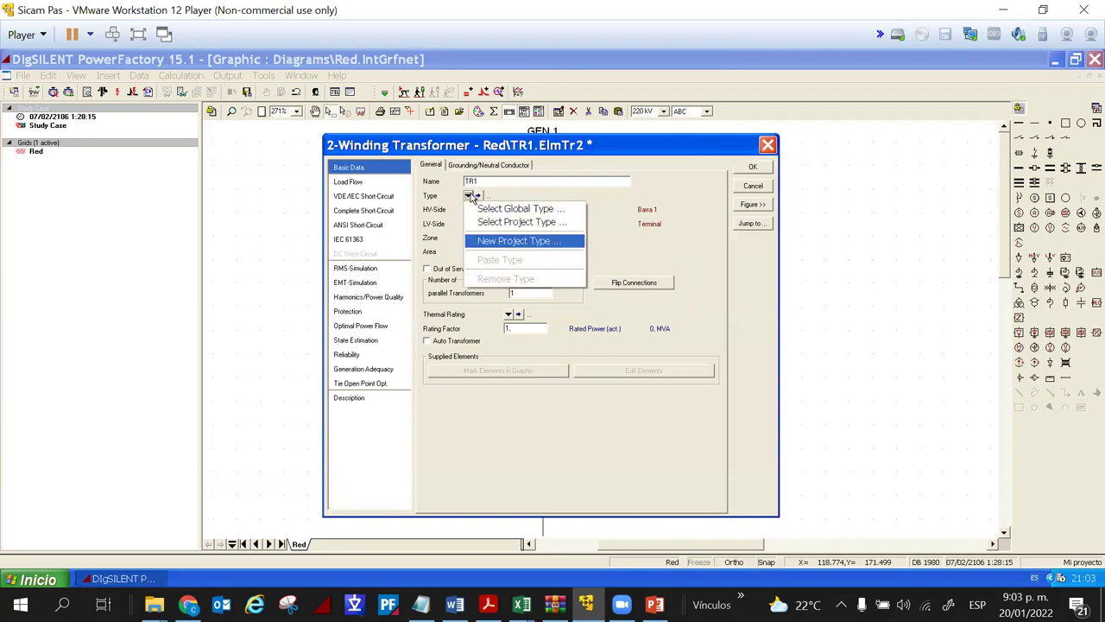
pyautogui.click(521, 241)
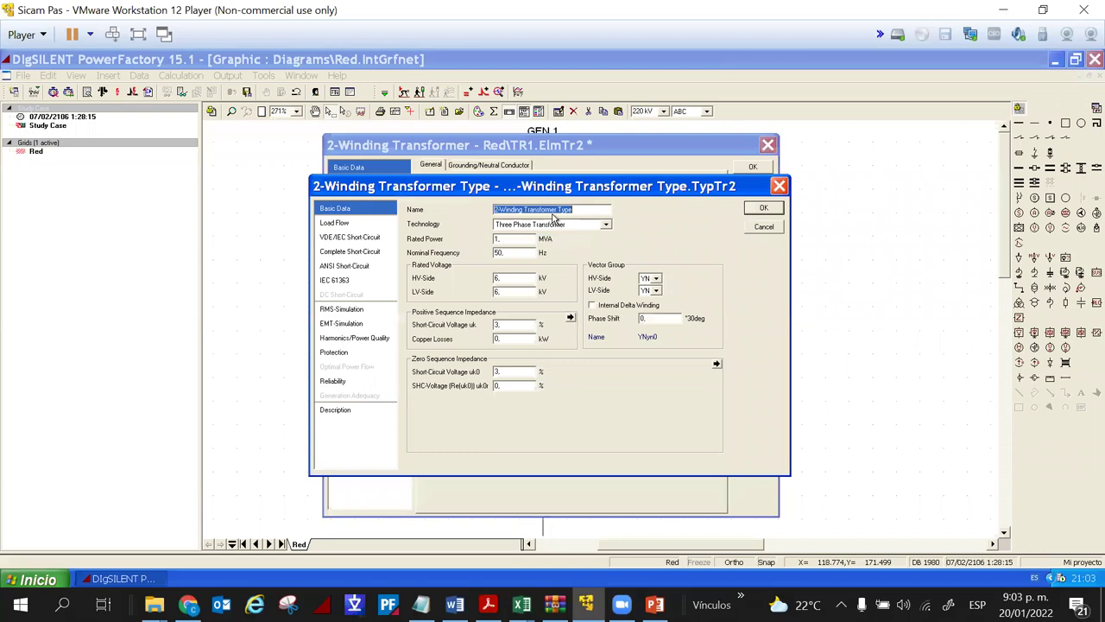
pyautogui.write('TR1')
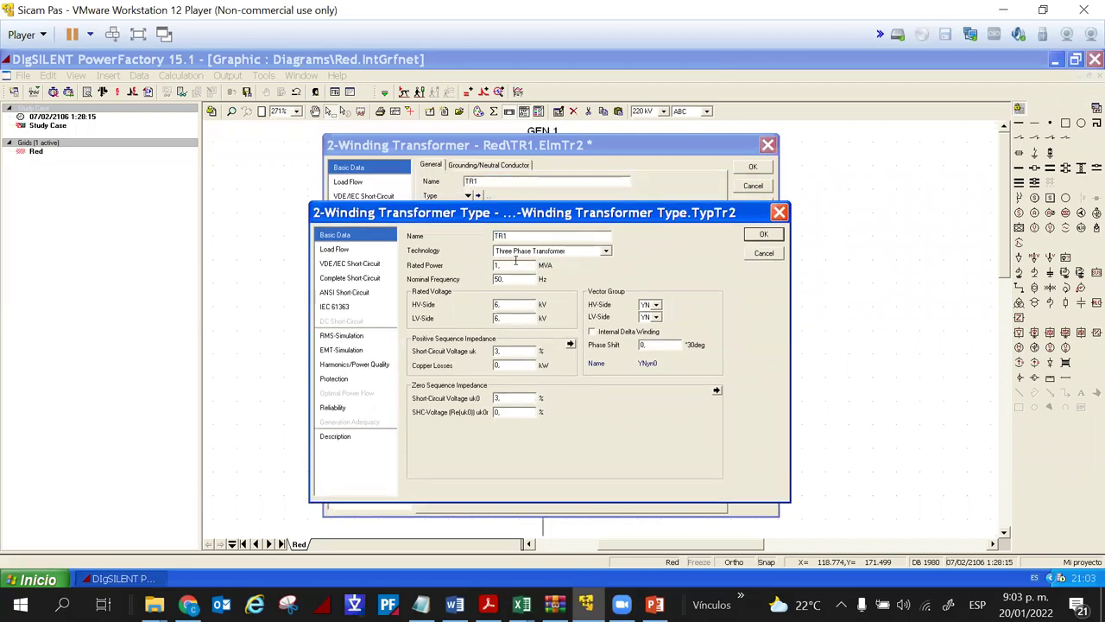
pyautogui.click(515, 264)
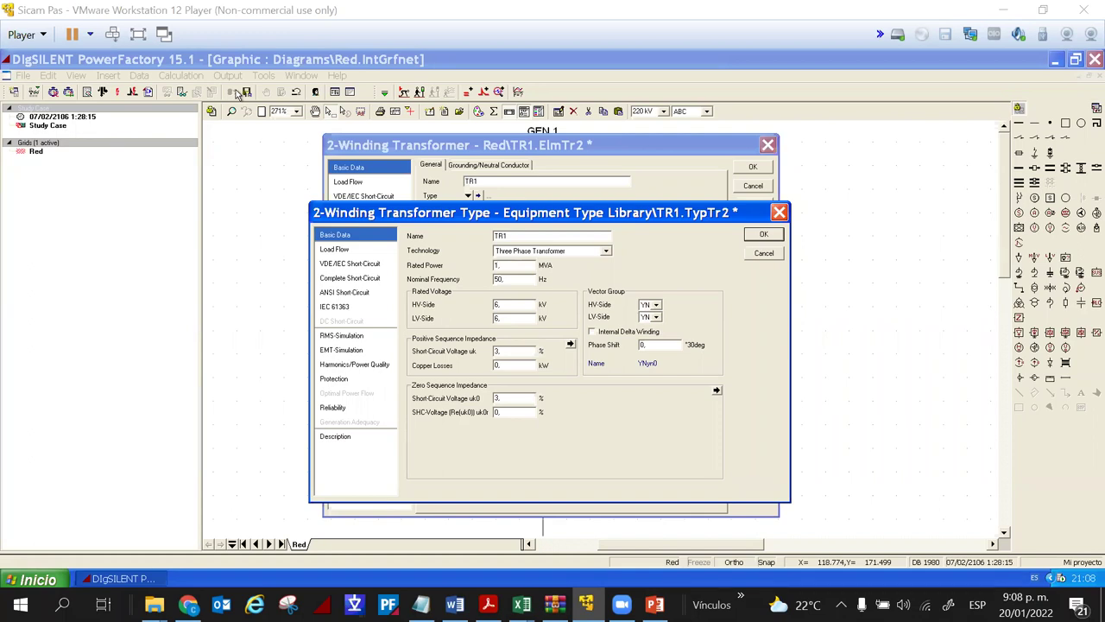
pyautogui.write(',')
pyautogui.press('BackSpace')
pyautogui.write('.')
# - Switch to the PowerPoint presentation and add a blank slide after slide 6
pyautogui.click(655, 603)
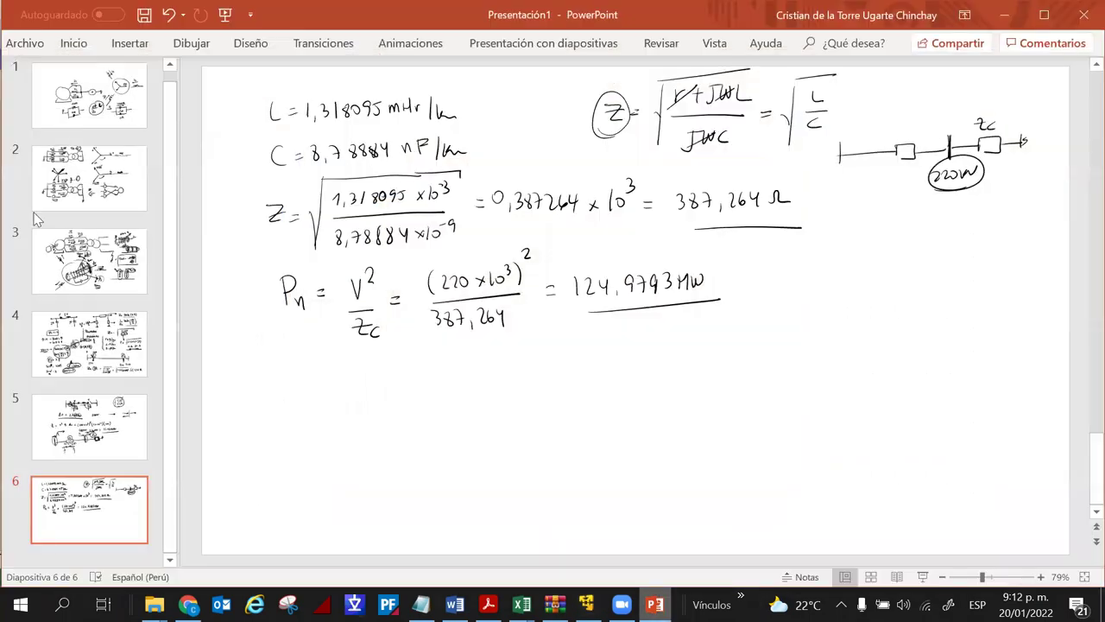
pyautogui.click(73, 43)
pyautogui.click(173, 121)
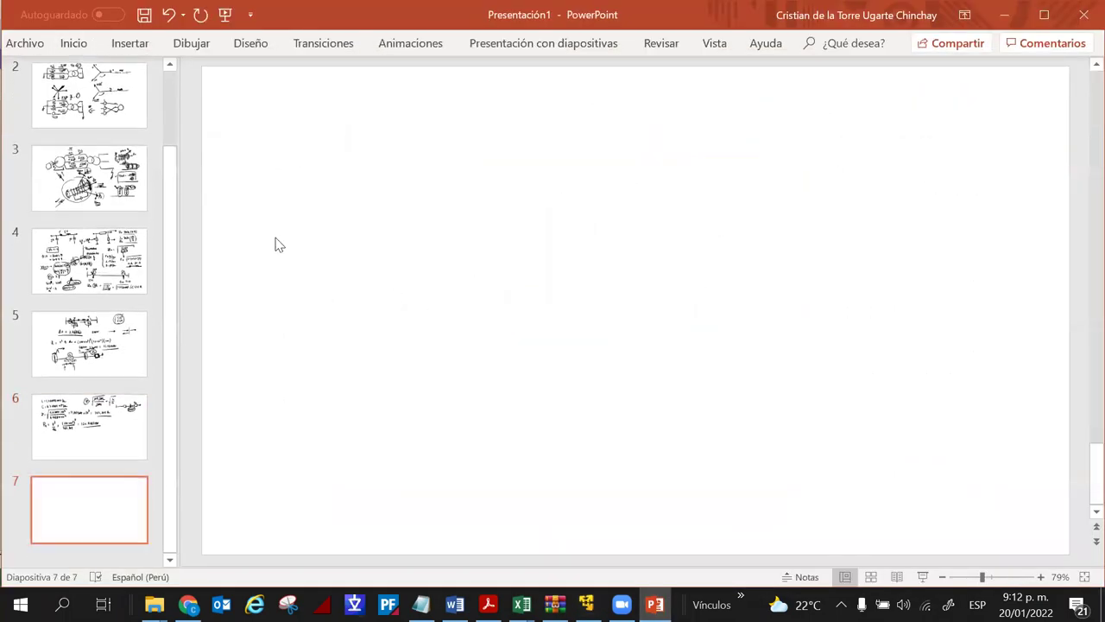